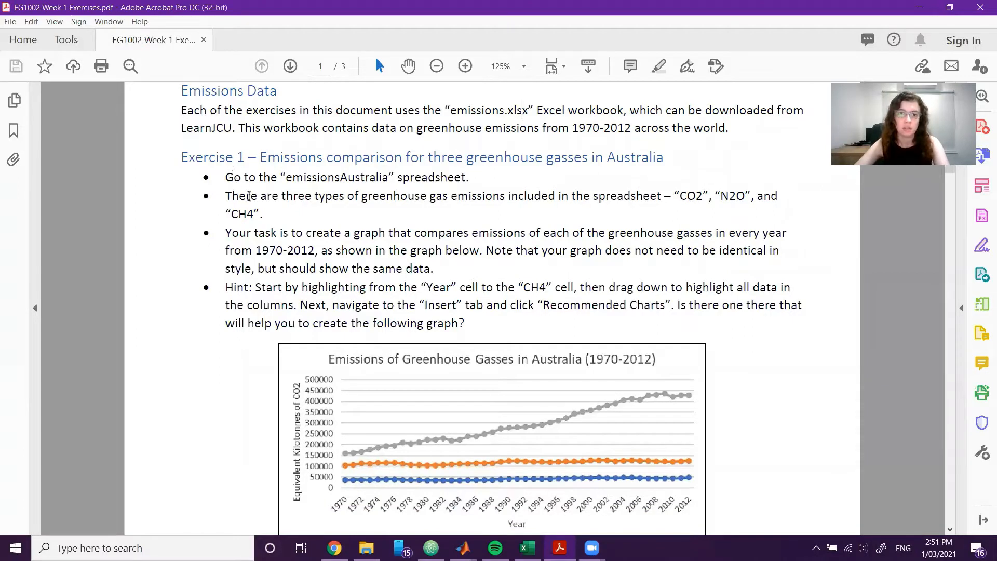
Read the Exercise 1 instructions and sample graph in the PDF, and switch to the emissions.xlsx workbook in Excel.
{"action": "scroll", "coordinate": [253, 205], "scroll_direction": "down", "scroll_amount": 1}
{"action": "scroll", "coordinate": [254, 206], "scroll_direction": "down", "scroll_amount": 1}
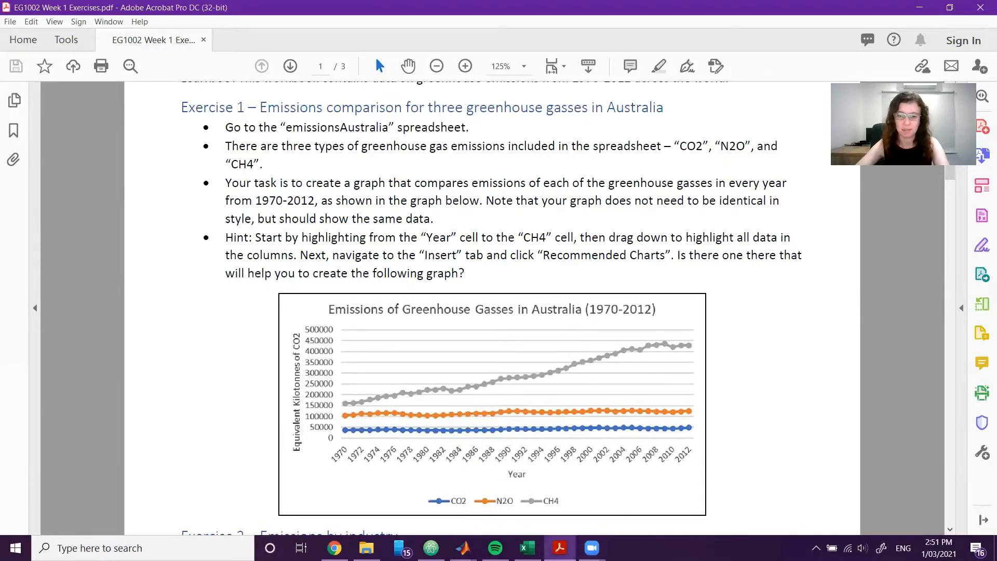
{"action": "left_click", "coordinate": [532, 549]}
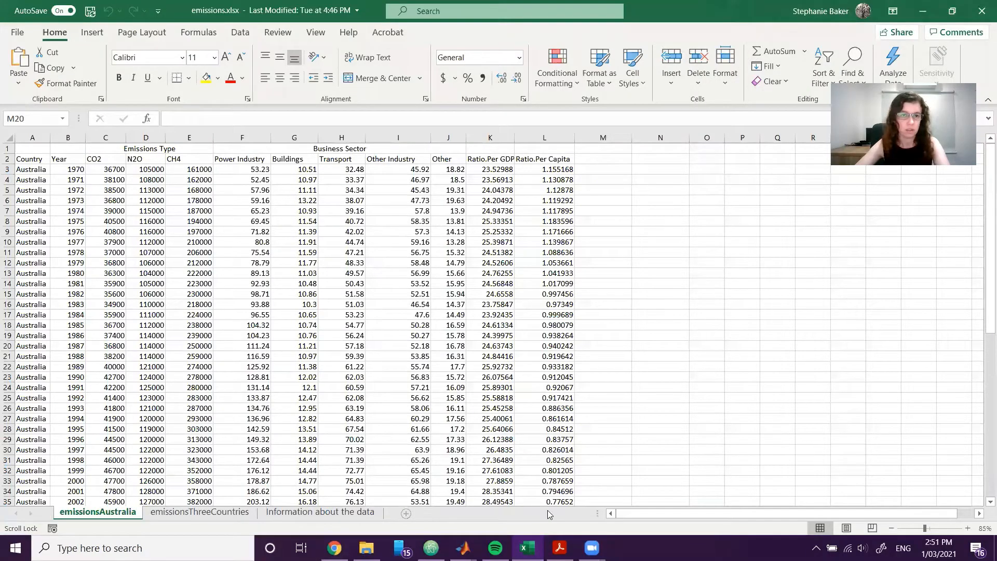
Examine the Year, CO2, N2O and CH4 columns in the emissionsAustralia sheet.
{"action": "left_click_drag", "start_coordinate": [102, 159], "coordinate": [207, 161]}
{"action": "left_click", "coordinate": [295, 190]}
{"action": "left_click", "coordinate": [121, 160]}
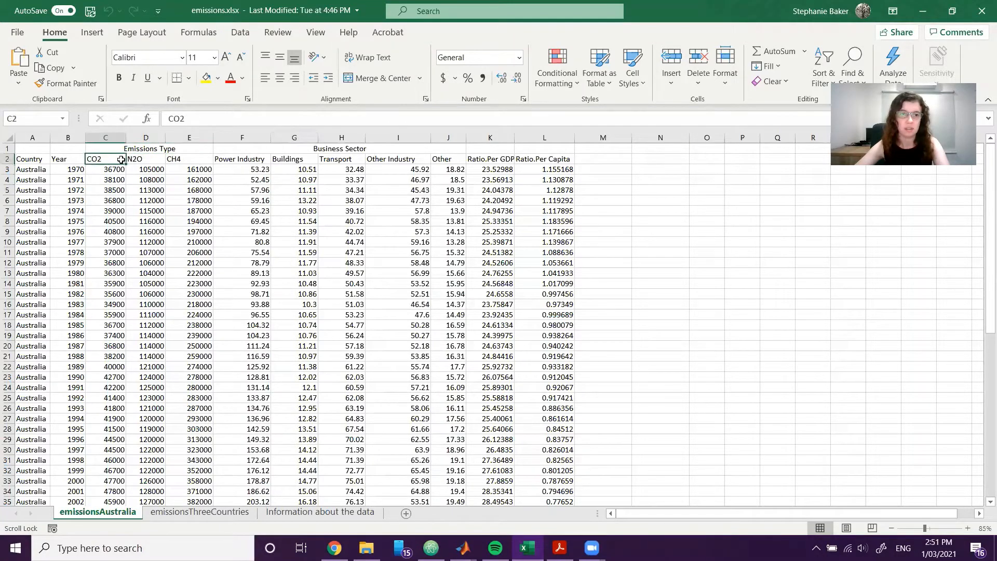
{"action": "left_click", "coordinate": [137, 160]}
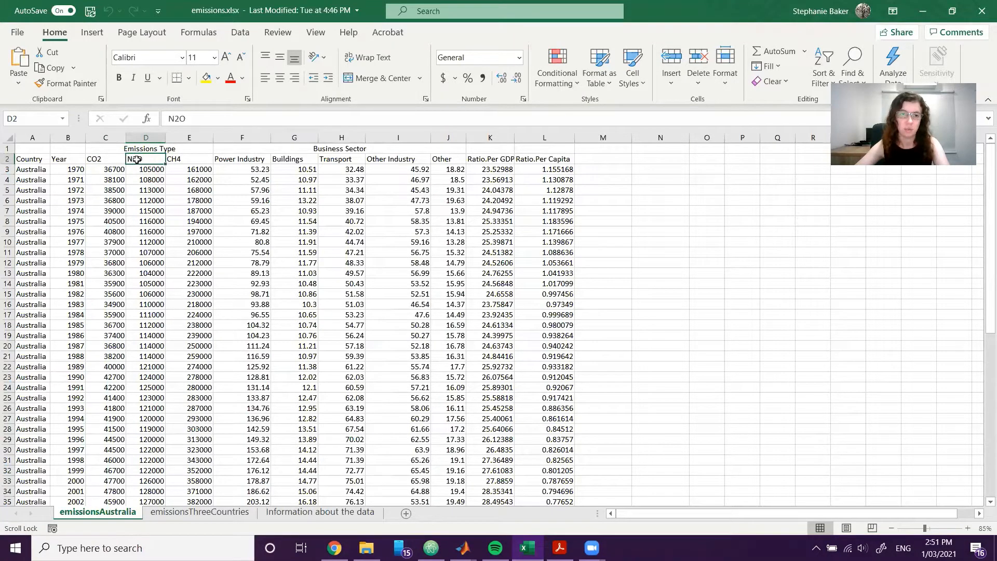
{"action": "left_click", "coordinate": [407, 306]}
{"action": "left_click", "coordinate": [67, 160]}
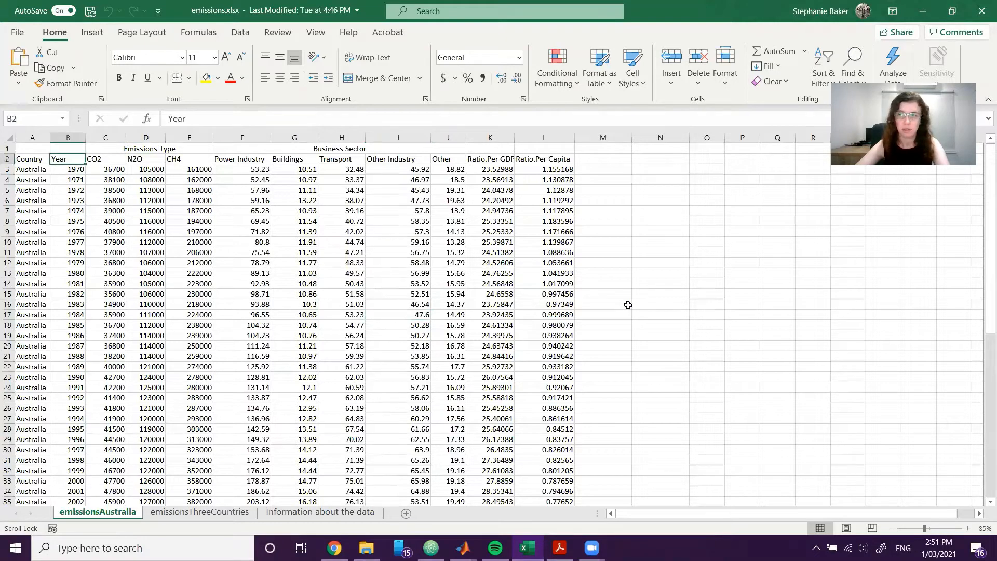
{"action": "left_click", "coordinate": [190, 231]}
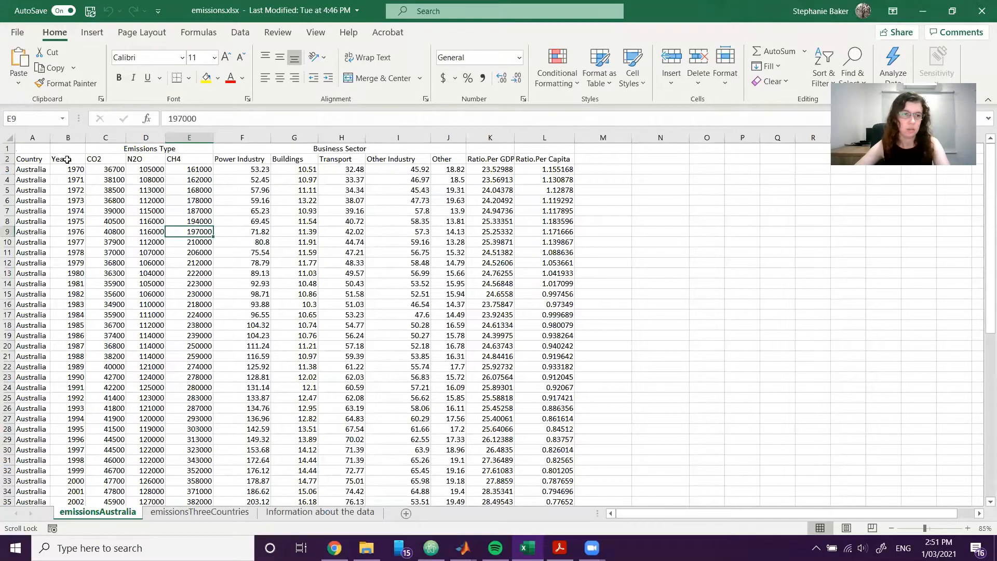
Insert the recommended line chart for the Year, CO2, N2O and CH4 data including headers, and place it in the empty area beside the table.
{"action": "left_click_drag", "start_coordinate": [67, 160], "coordinate": [208, 487]}
{"action": "scroll", "coordinate": [442, 300], "scroll_direction": "up", "scroll_amount": 2}
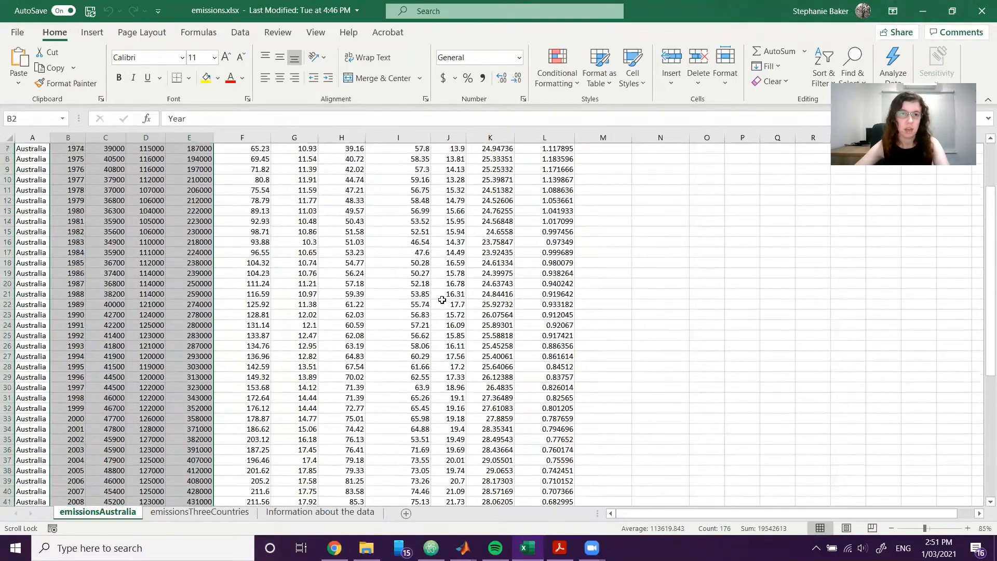
{"action": "scroll", "coordinate": [442, 300], "scroll_direction": "up", "scroll_amount": 2}
{"action": "left_click", "coordinate": [92, 32]}
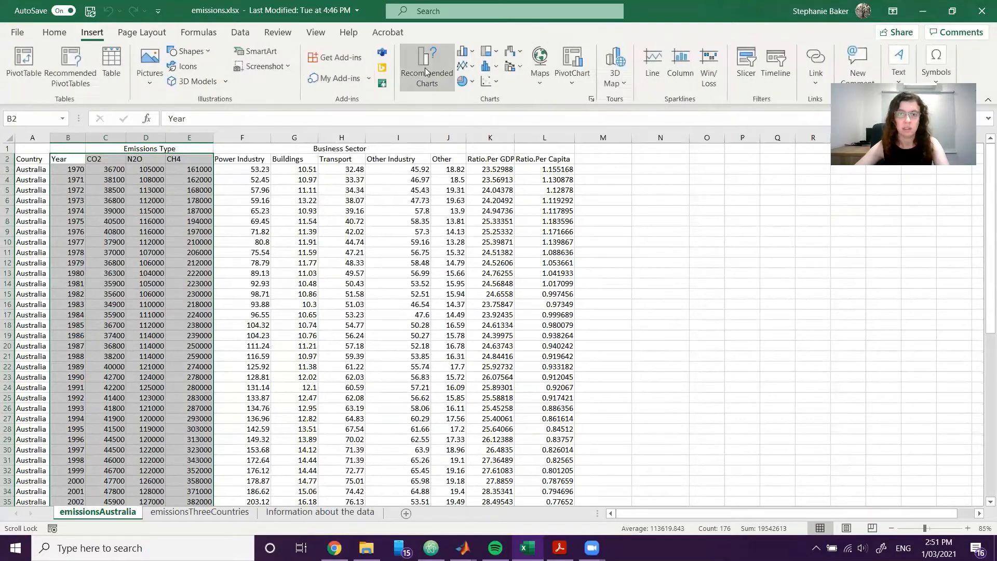
{"action": "left_click", "coordinate": [463, 65]}
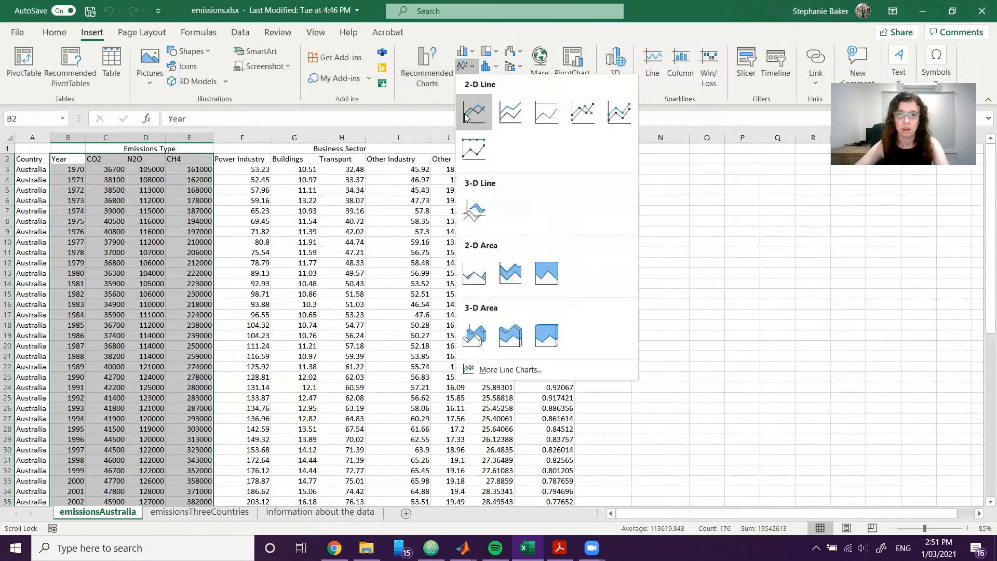
{"action": "left_click", "coordinate": [423, 69]}
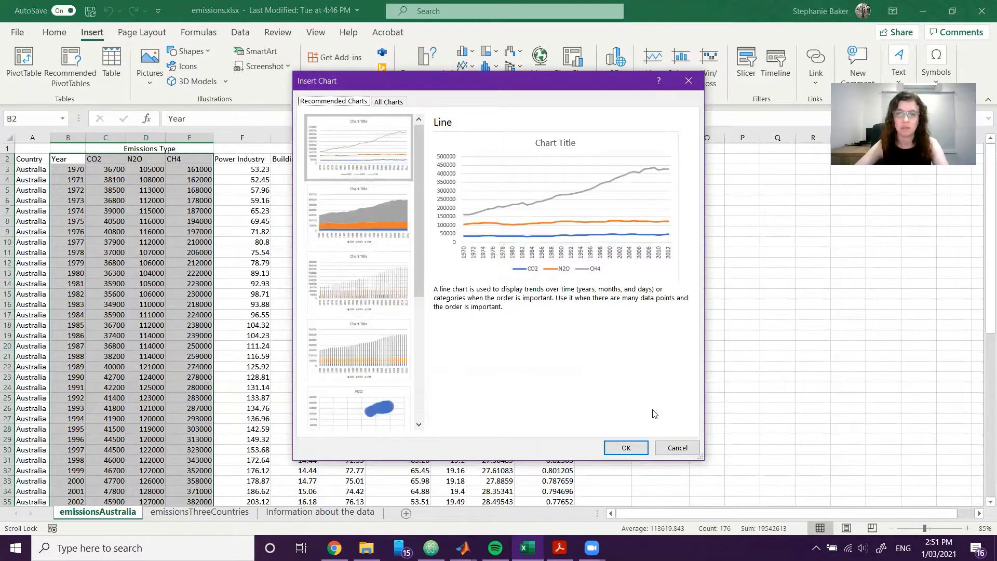
{"action": "left_click", "coordinate": [626, 448]}
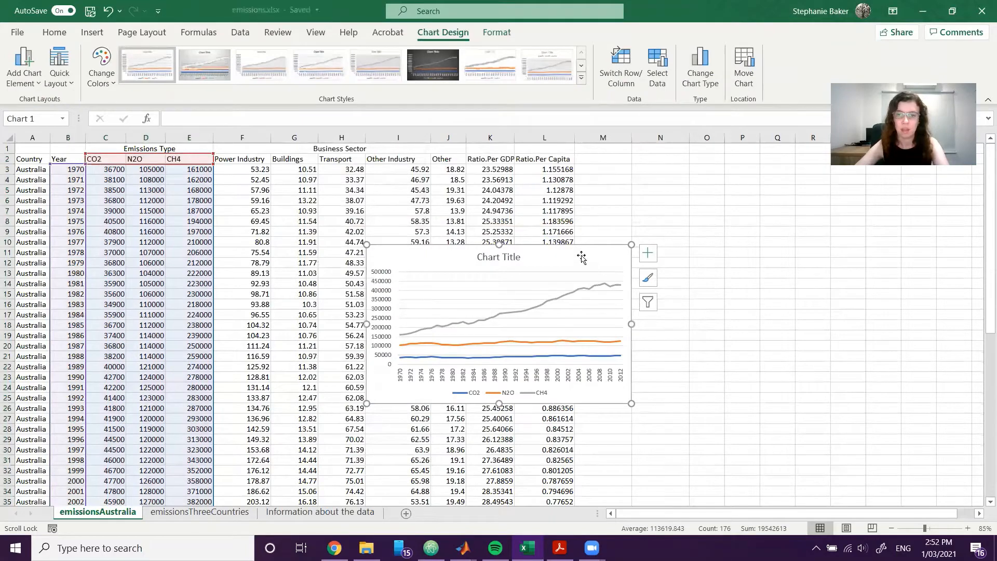
{"action": "left_click_drag", "start_coordinate": [582, 258], "coordinate": [820, 242]}
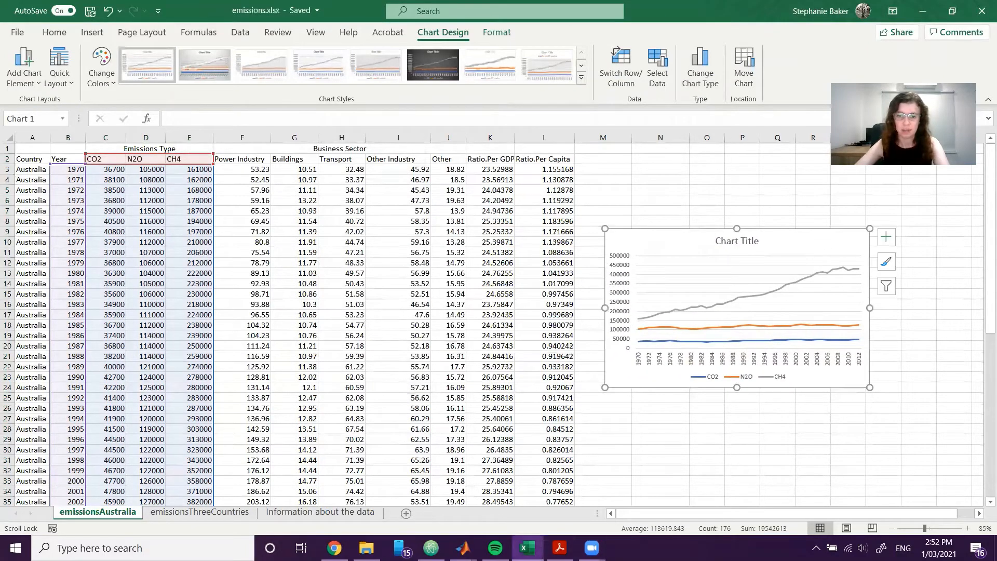
Compare the new chart with the Exercise 1 sample graph in the Acrobat PDF and return to the Excel workbook.
{"action": "left_click", "coordinate": [559, 548]}
{"action": "scroll", "coordinate": [677, 393], "scroll_direction": "down", "scroll_amount": 3}
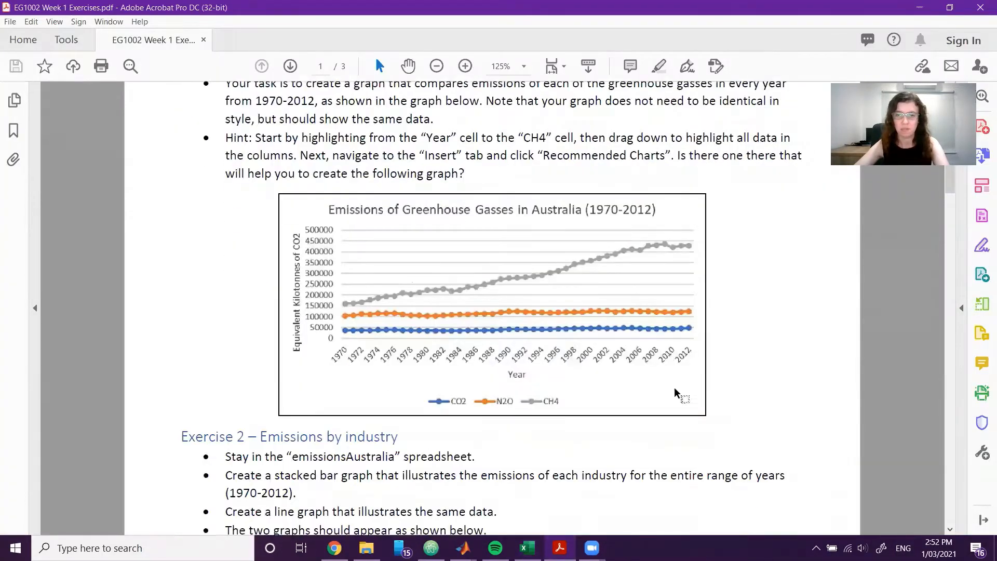
{"action": "scroll", "coordinate": [677, 393], "scroll_direction": "down", "scroll_amount": 1}
{"action": "left_click", "coordinate": [527, 548]}
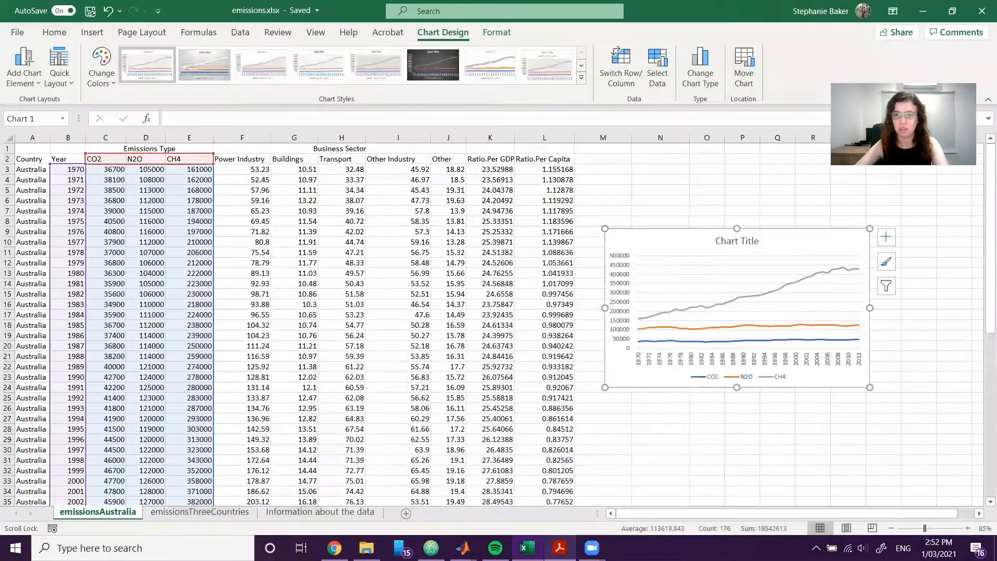
{"action": "left_click", "coordinate": [559, 548]}
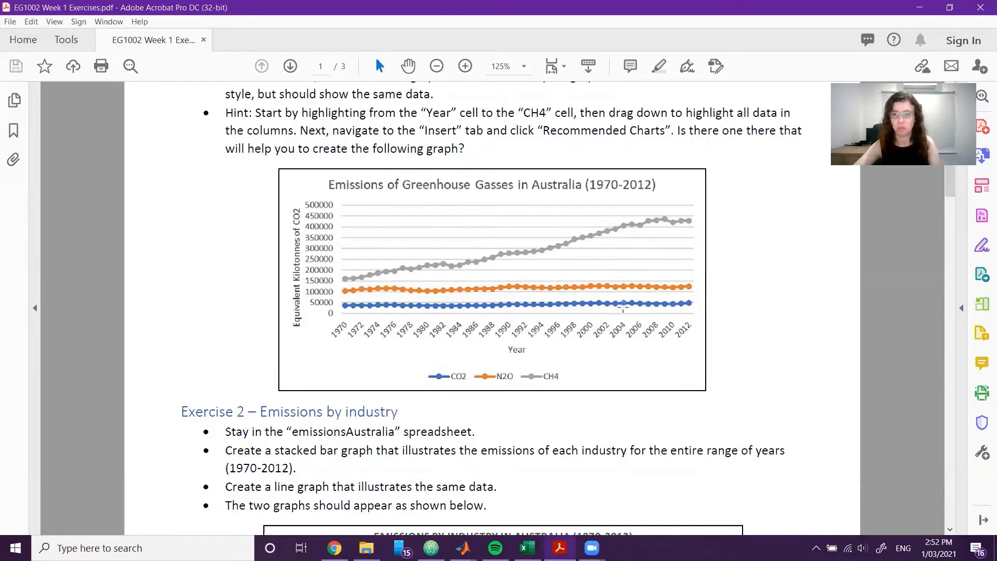
{"action": "left_click", "coordinate": [924, 13]}
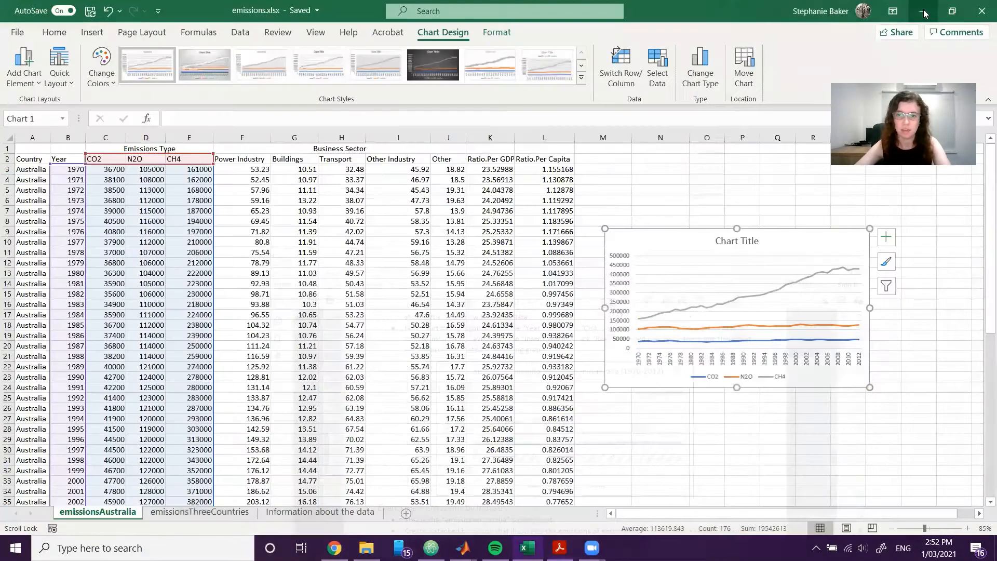
Change the chart title to "Emissions by Gas Type in Australia (1970-2012)".
{"action": "double_click", "coordinate": [737, 241]}
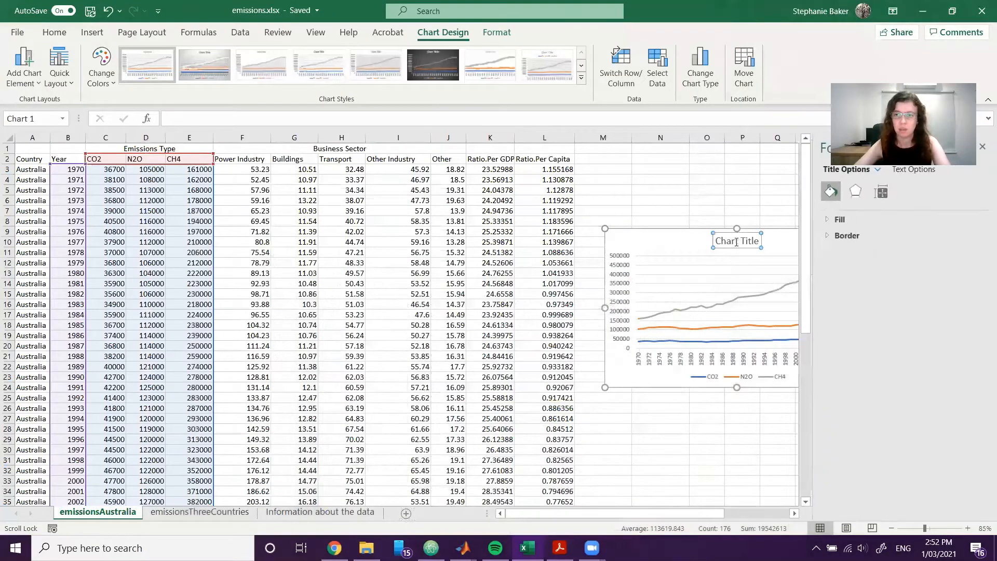
{"action": "type", "text": "Emis"}
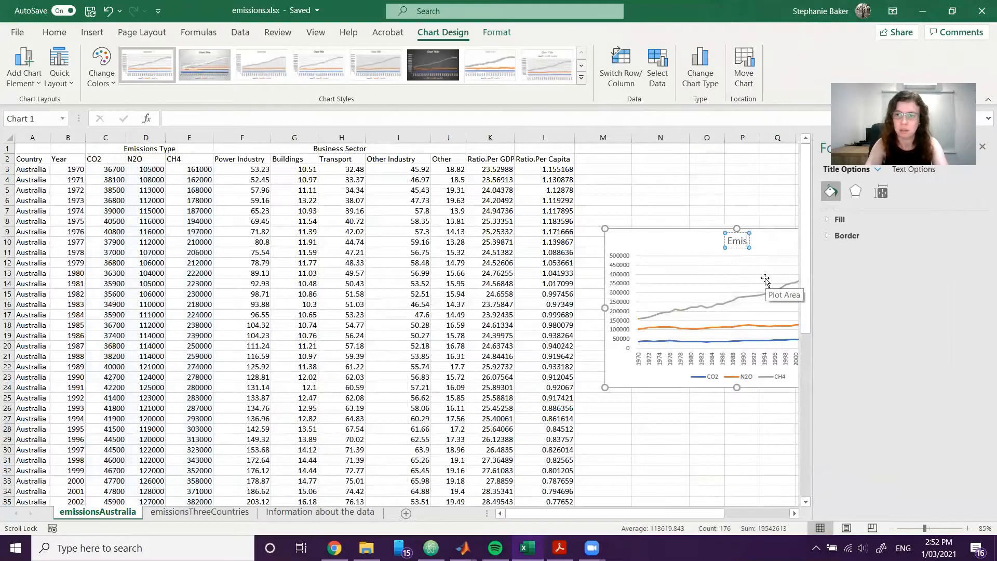
{"action": "type", "text": "sions by"}
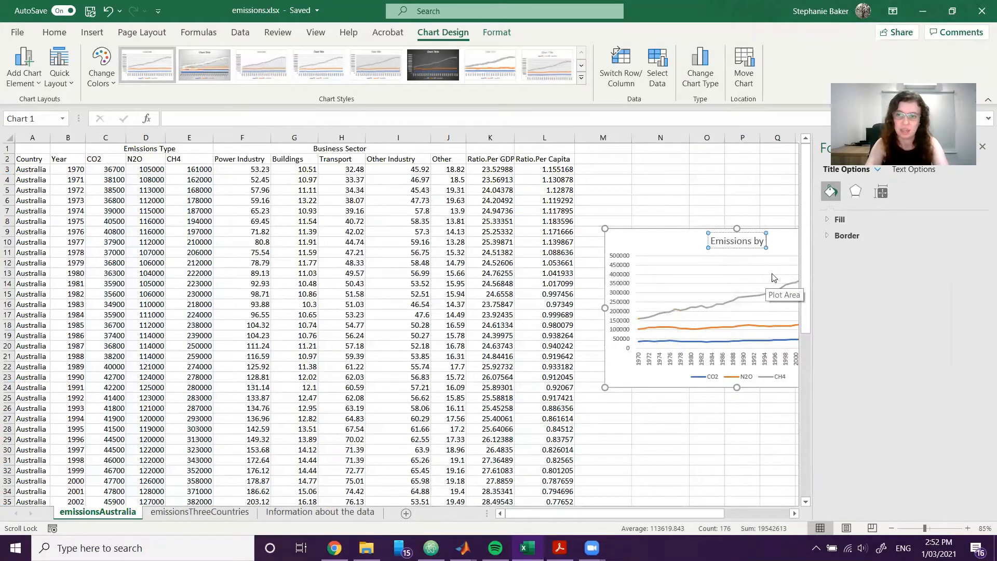
{"action": "type", "text": " Gas Type in Austr"}
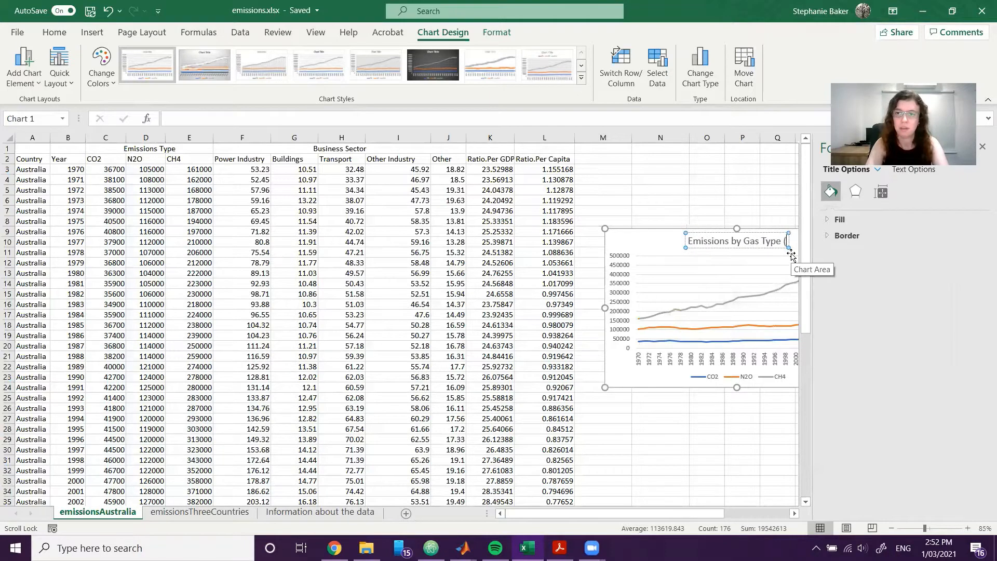
{"action": "type", "text": "ali"}
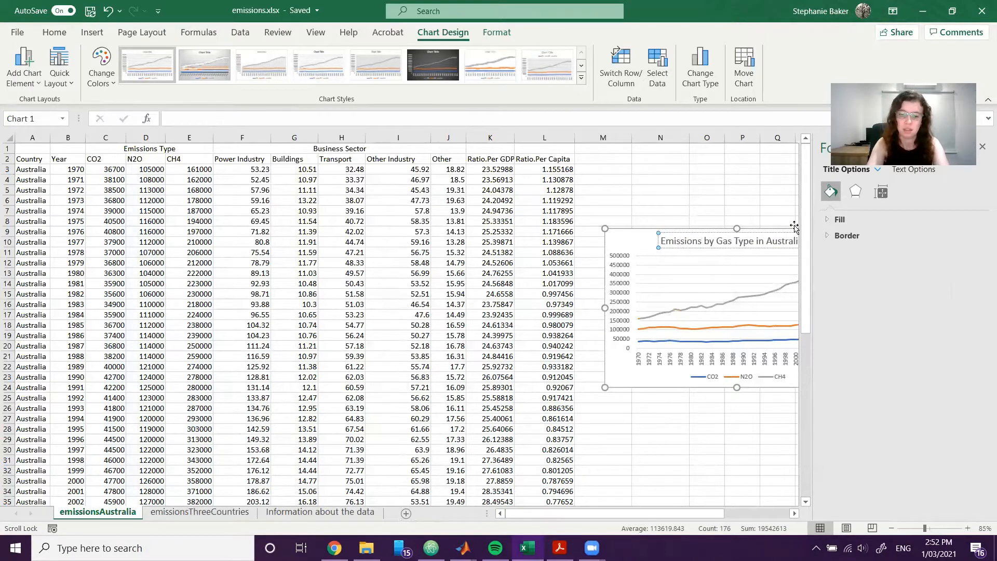
{"action": "type", "text": "a ("}
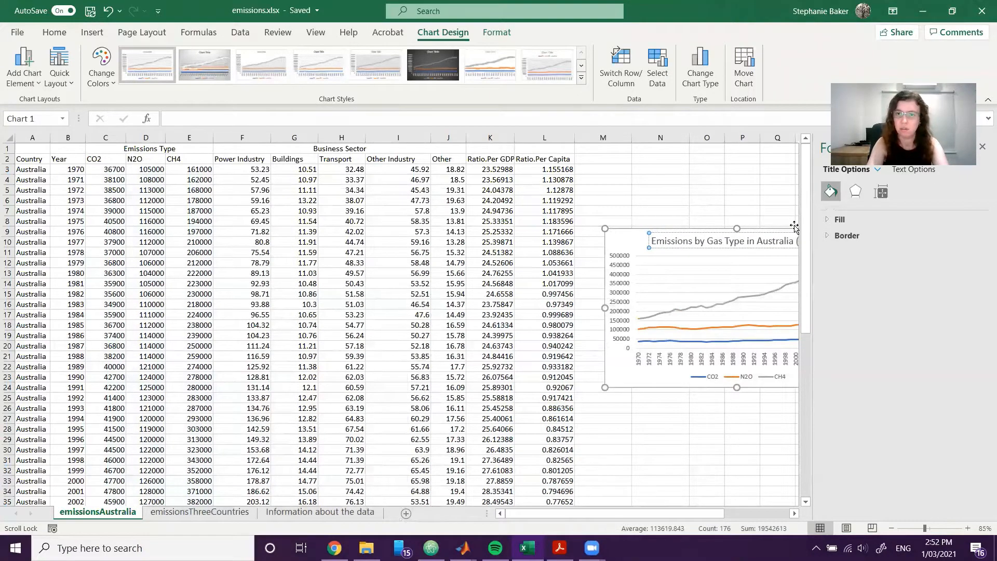
{"action": "type", "text": "1970-2012"}
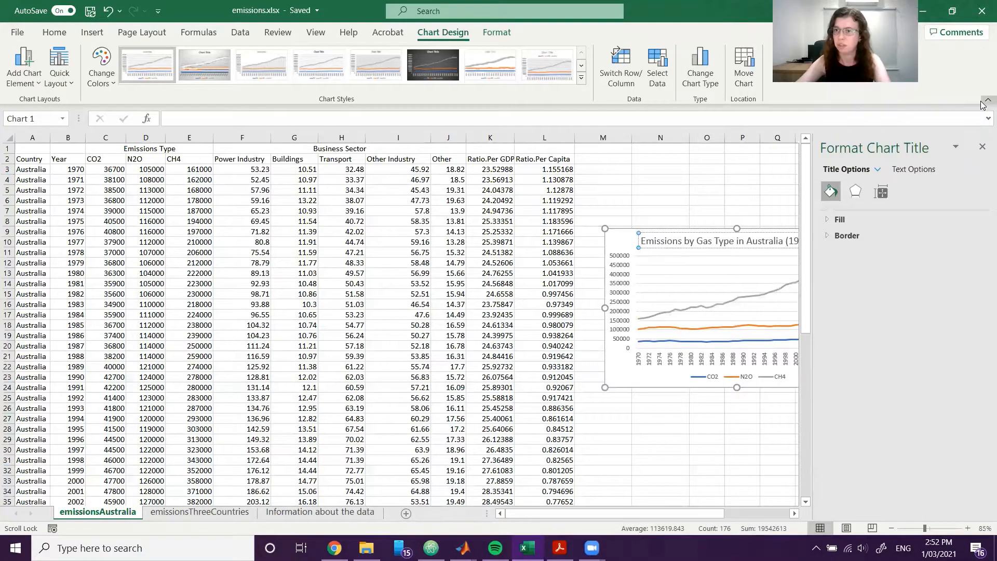
{"action": "left_click", "coordinate": [982, 147]}
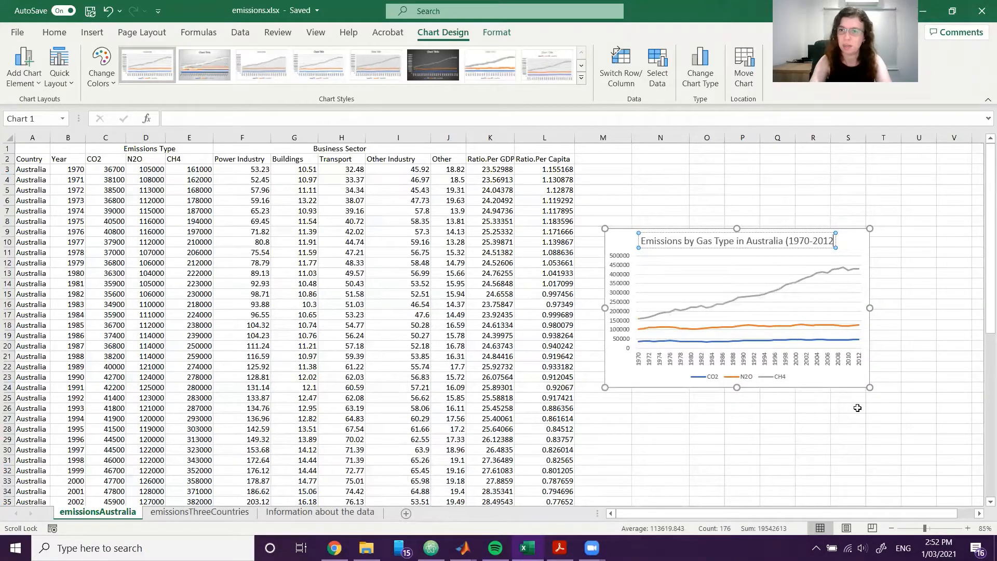
{"action": "type", "text": ")"}
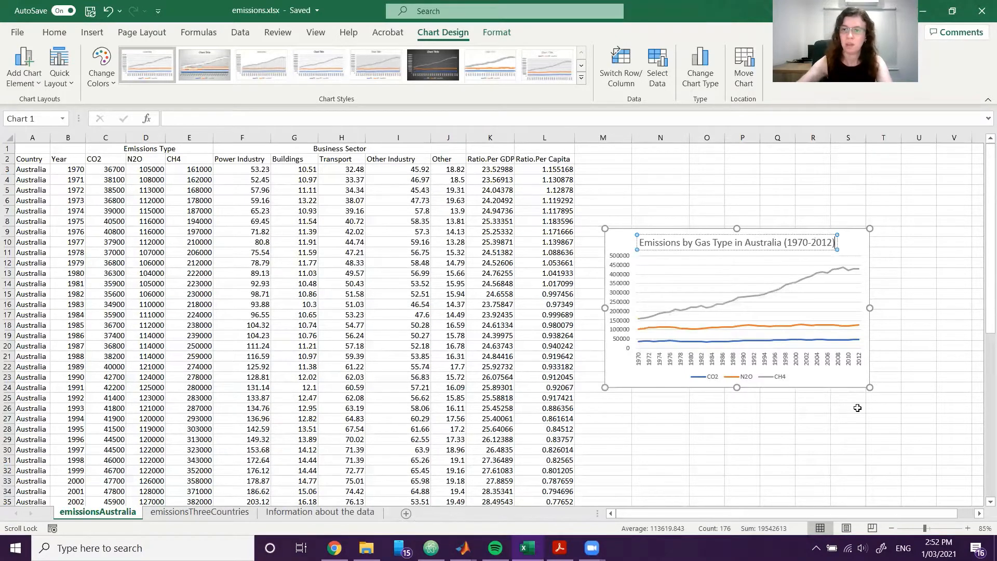
{"action": "left_click", "coordinate": [858, 409]}
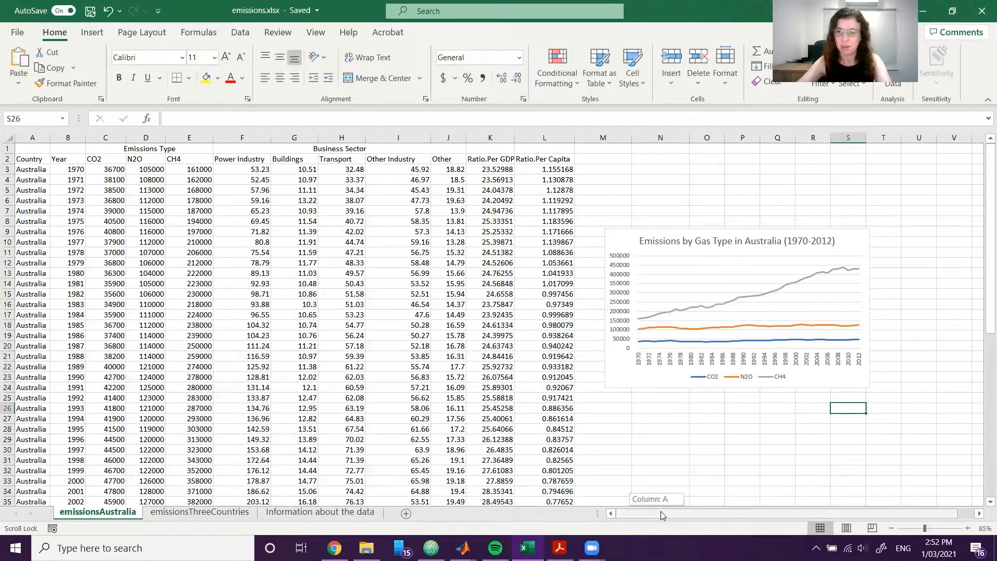
Add axis titles to both the horizontal and vertical axes of the emissions chart.
{"action": "left_click_drag", "start_coordinate": [661, 511], "coordinate": [676, 512]}
{"action": "left_click", "coordinate": [797, 309]}
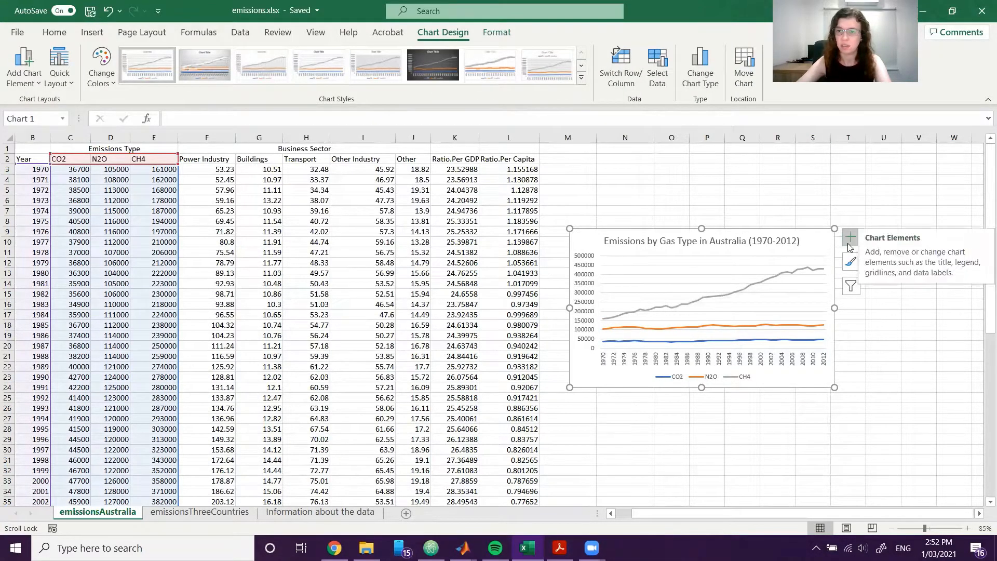
{"action": "left_click", "coordinate": [848, 243]}
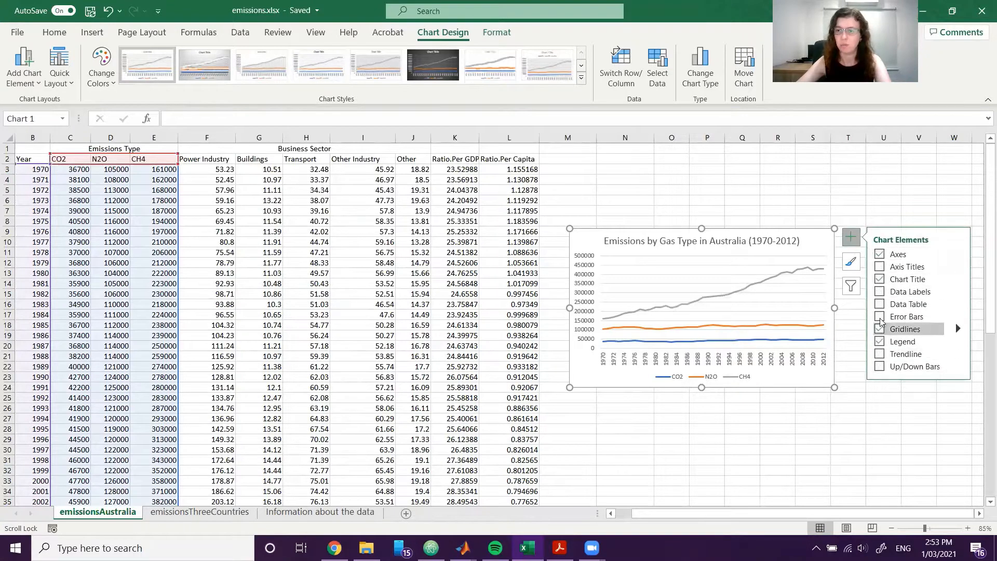
{"action": "left_click", "coordinate": [880, 267]}
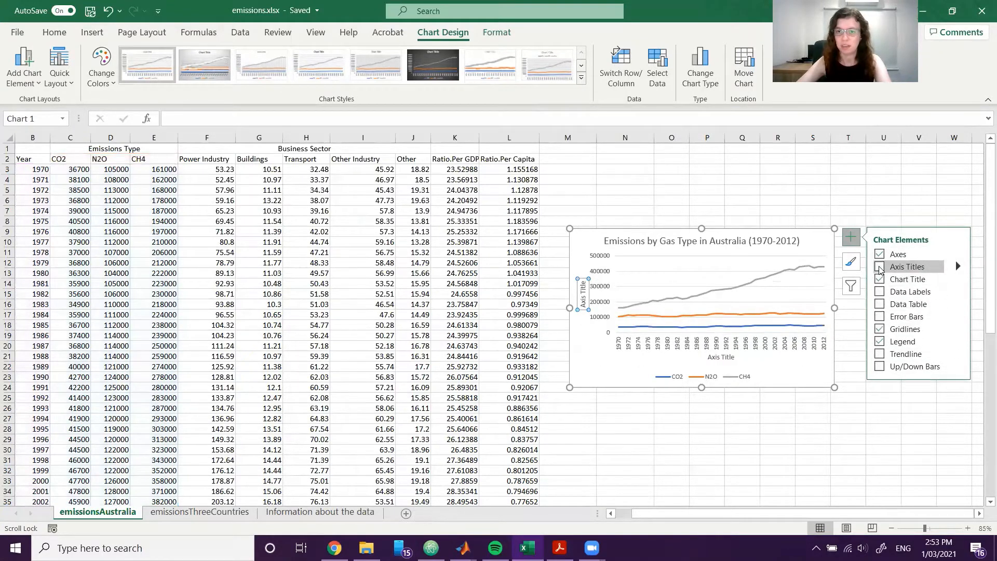
{"action": "left_click", "coordinate": [880, 267]}
{"action": "left_click", "coordinate": [959, 266]}
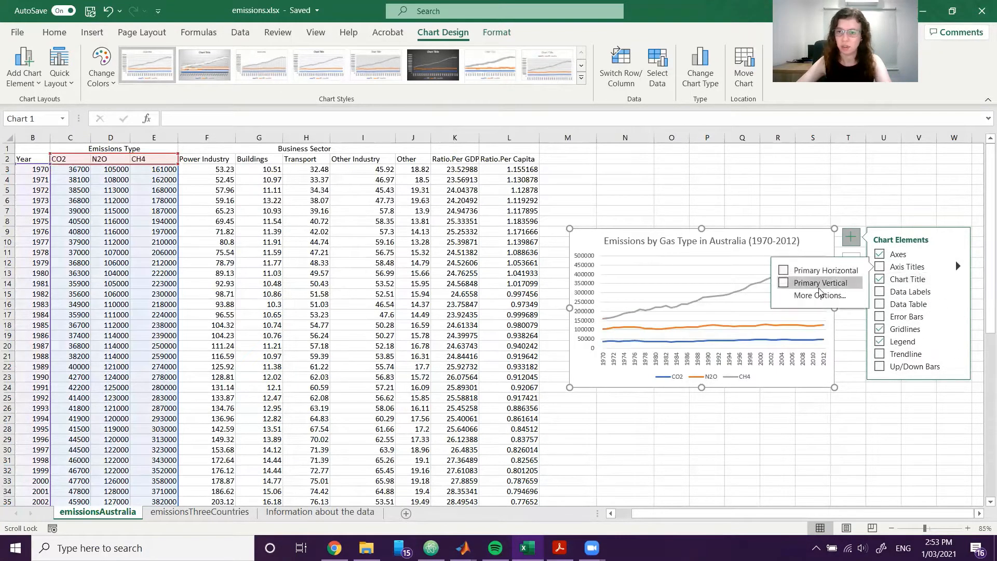
{"action": "left_click", "coordinate": [880, 268]}
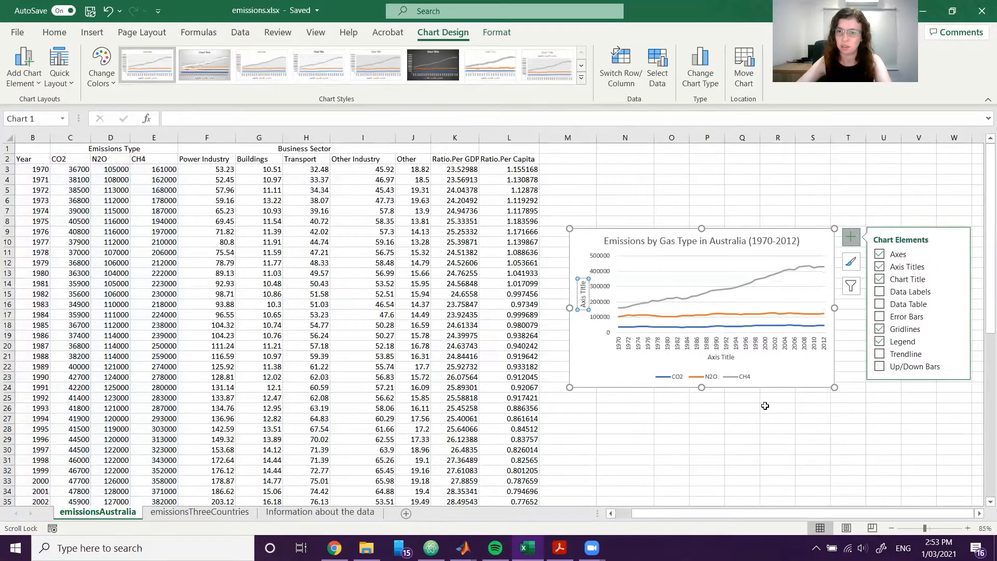
{"action": "left_click", "coordinate": [746, 411]}
Set the horizontal axis title of the emissions chart to "Year".
{"action": "left_click", "coordinate": [724, 357]}
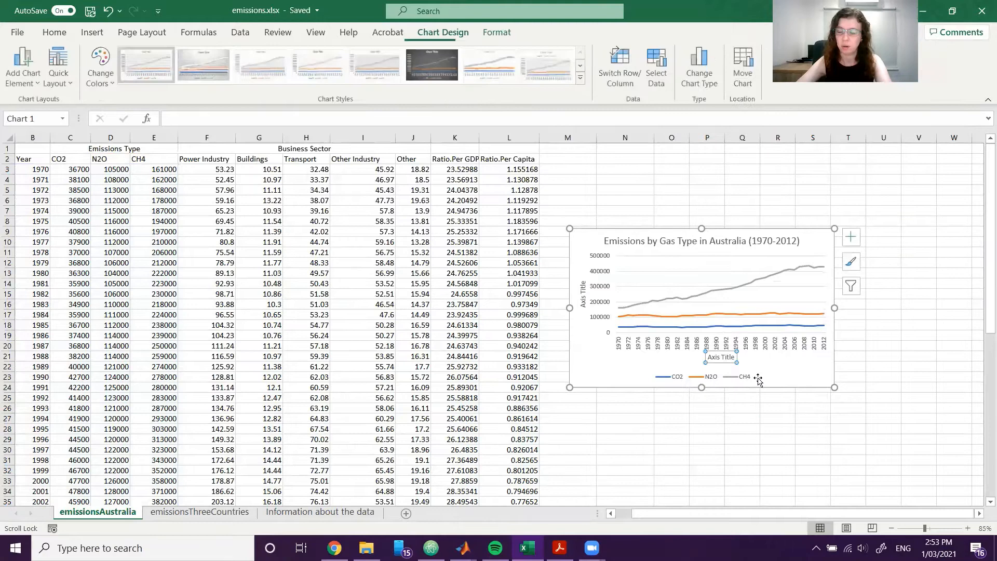
{"action": "triple_click", "coordinate": [725, 358]}
{"action": "type", "text": "Year"}
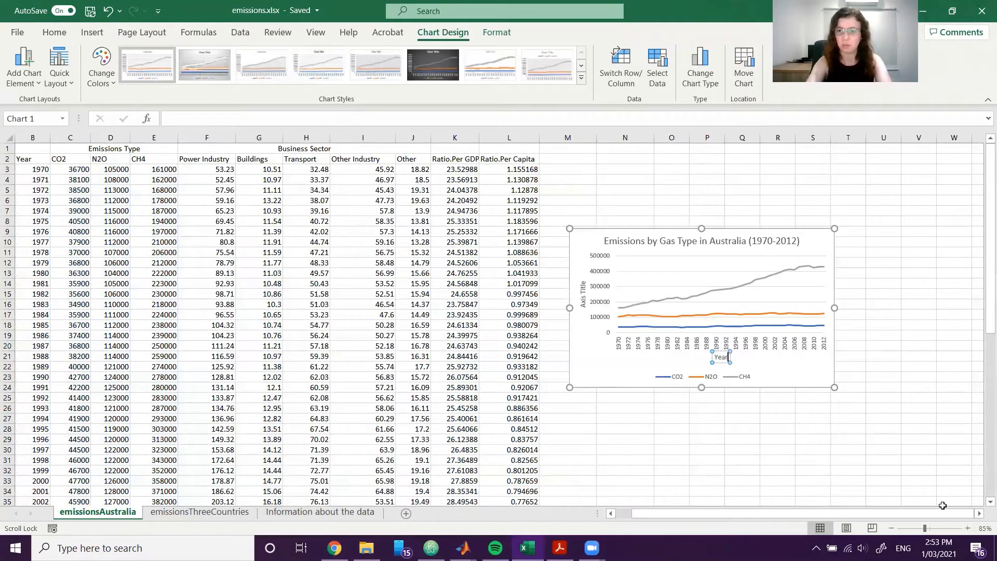
{"action": "double_click", "coordinate": [583, 301]}
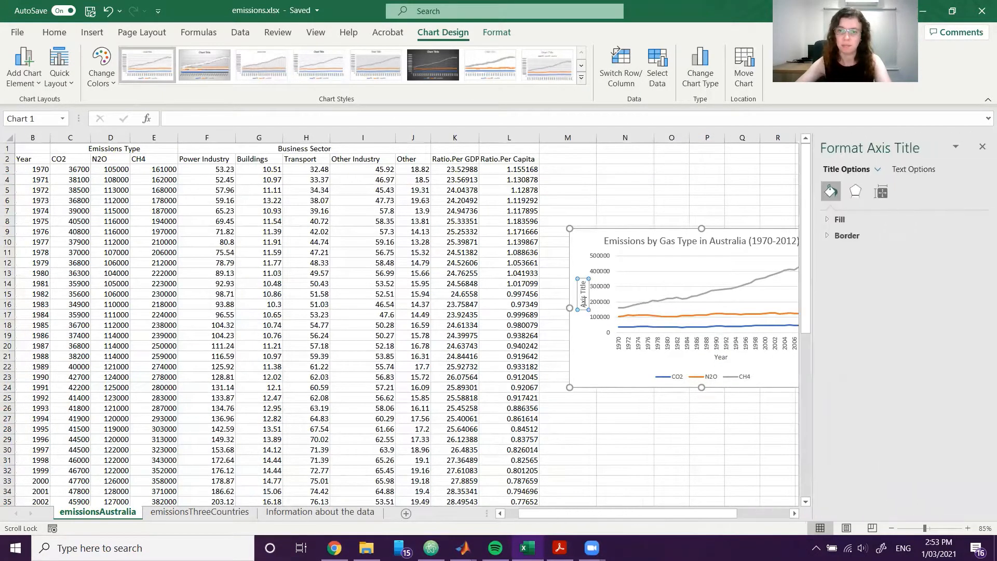
{"action": "triple_click", "coordinate": [583, 301]}
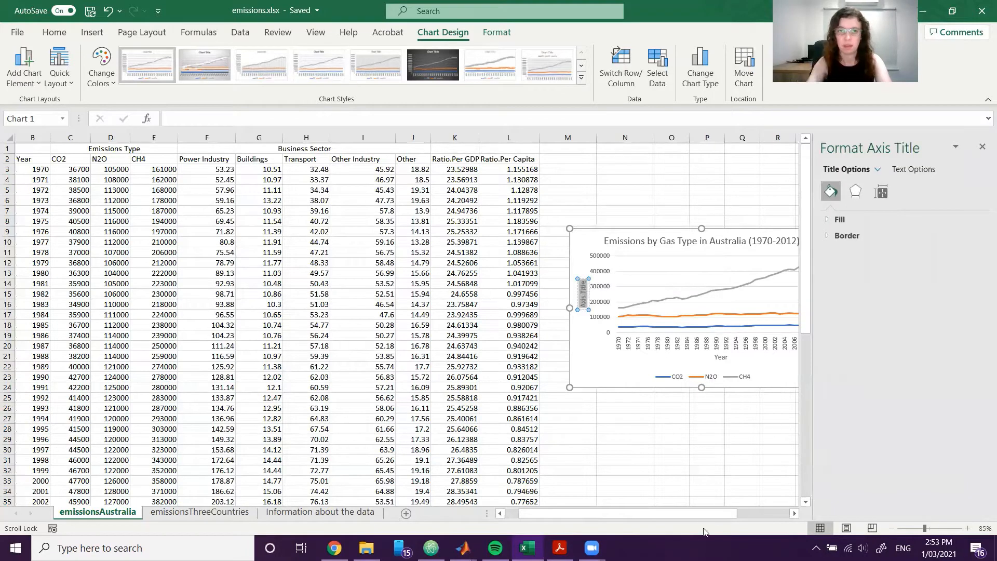
{"action": "type", "text": "Emissions by"}
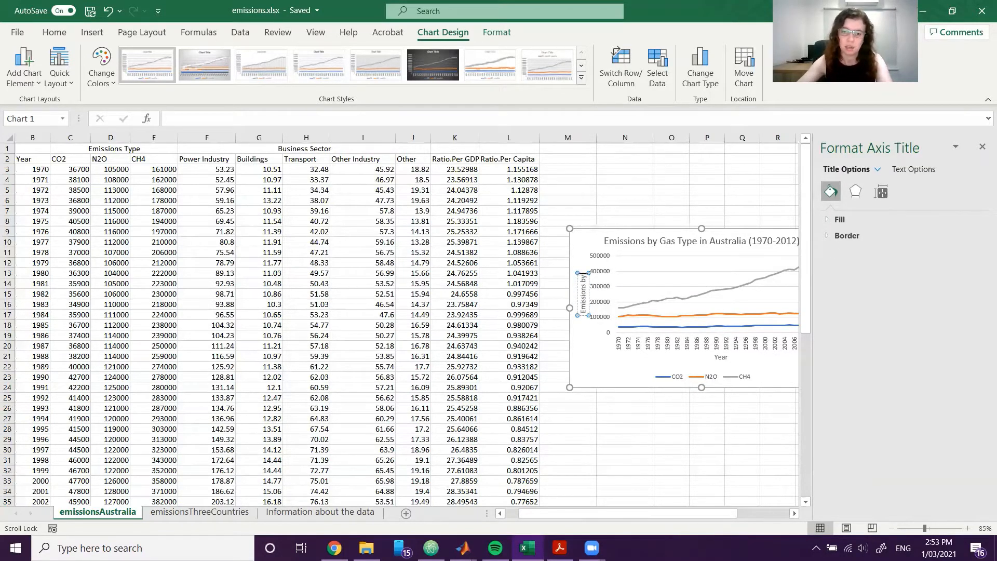
Check the emission units on the "Information about the data" sheet and set the chart's vertical axis title to "Equivalent Kilotonnes of CO2".
{"action": "left_click", "coordinate": [564, 428]}
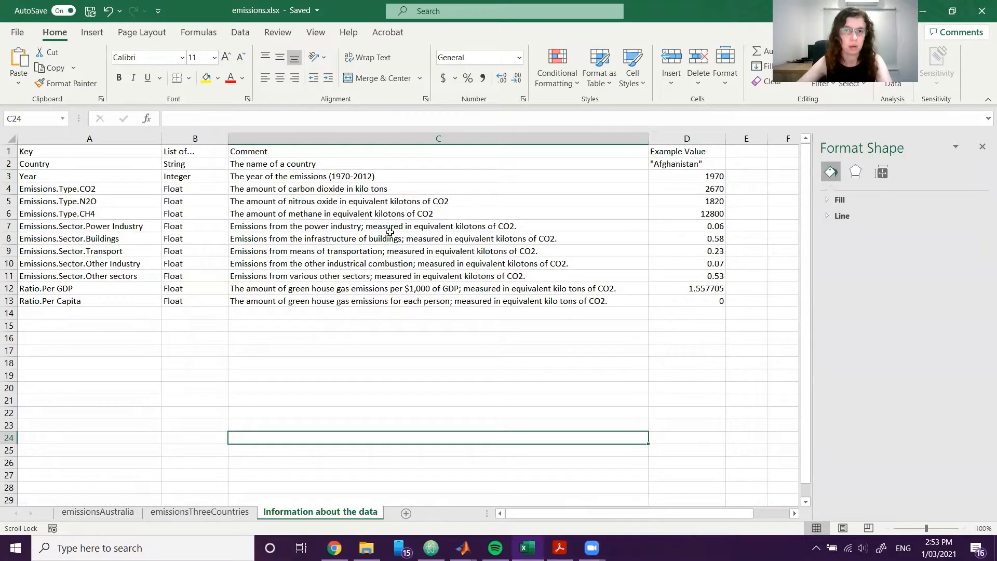
{"action": "left_click", "coordinate": [99, 511]}
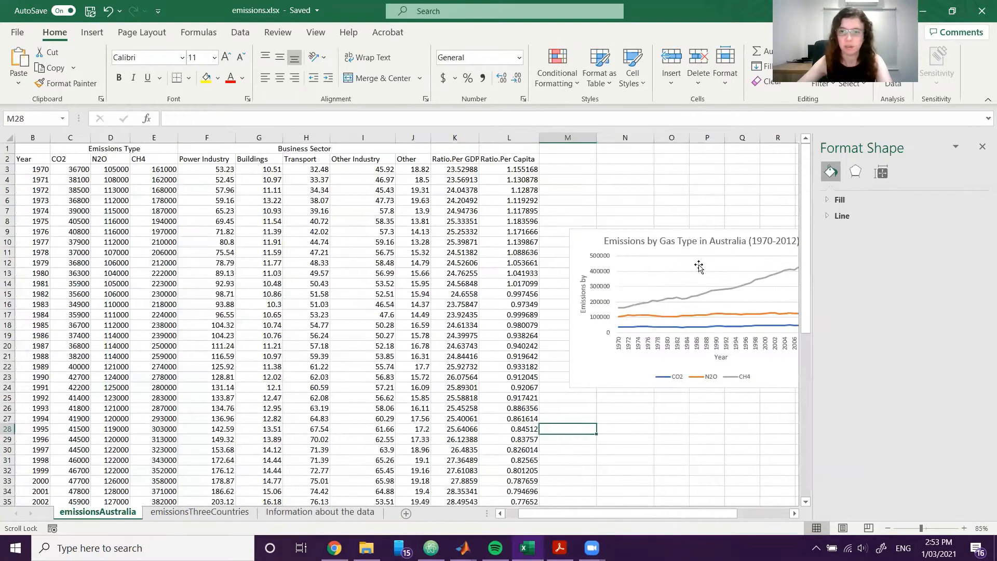
{"action": "left_click", "coordinate": [582, 288]}
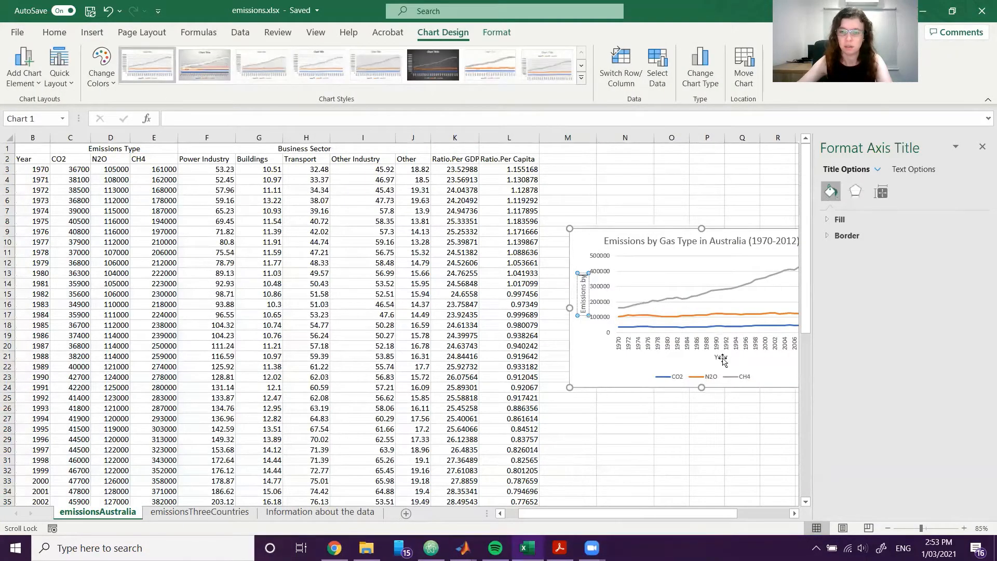
{"action": "key", "text": "BackSpace"}
{"action": "key", "text": "BackSpace"}
{"action": "key", "text": "BackSpace"}
{"action": "key", "text": "BackSpace"}
{"action": "key", "text": "BackSpace"}
{"action": "key", "text": "BackSpace"}
{"action": "key", "text": "BackSpace"}
{"action": "key", "text": "BackSpace"}
{"action": "key", "text": "BackSpace"}
{"action": "key", "text": "BackSpace"}
{"action": "type", "text": "q"}
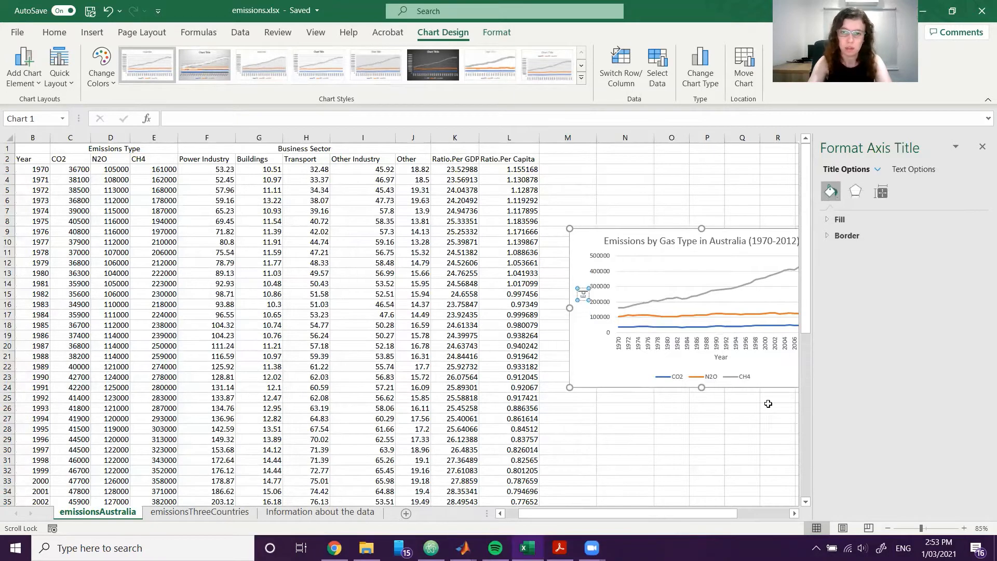
{"action": "type", "text": "uivalent Kilo"}
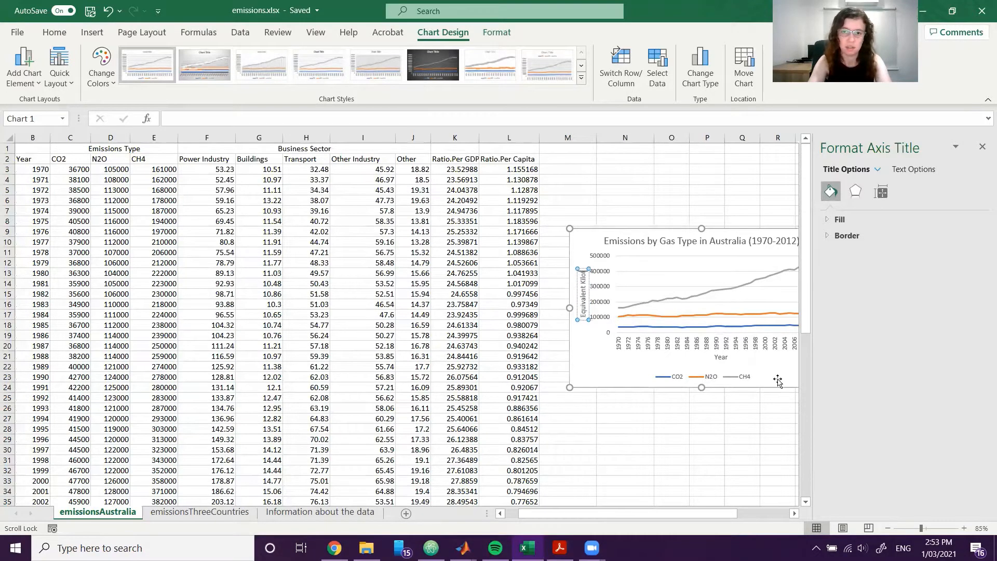
{"action": "type", "text": "tonnes of CO2"}
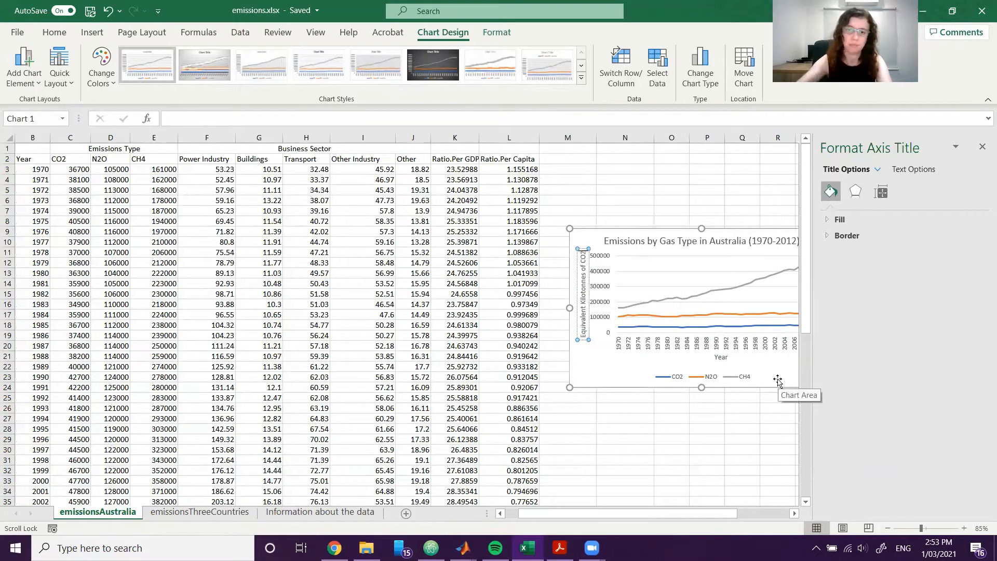
{"action": "left_click", "coordinate": [707, 470]}
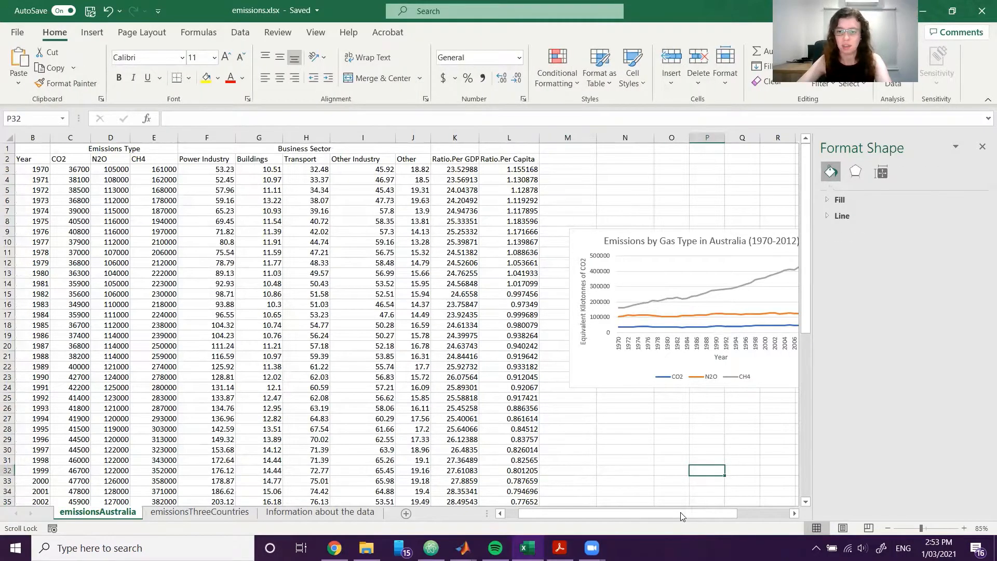
Examine the whole labelled chart and the CO2-equivalent notes and conversion factors for N2O and CH4 below the Australian data.
{"action": "left_click_drag", "start_coordinate": [682, 516], "coordinate": [721, 516]}
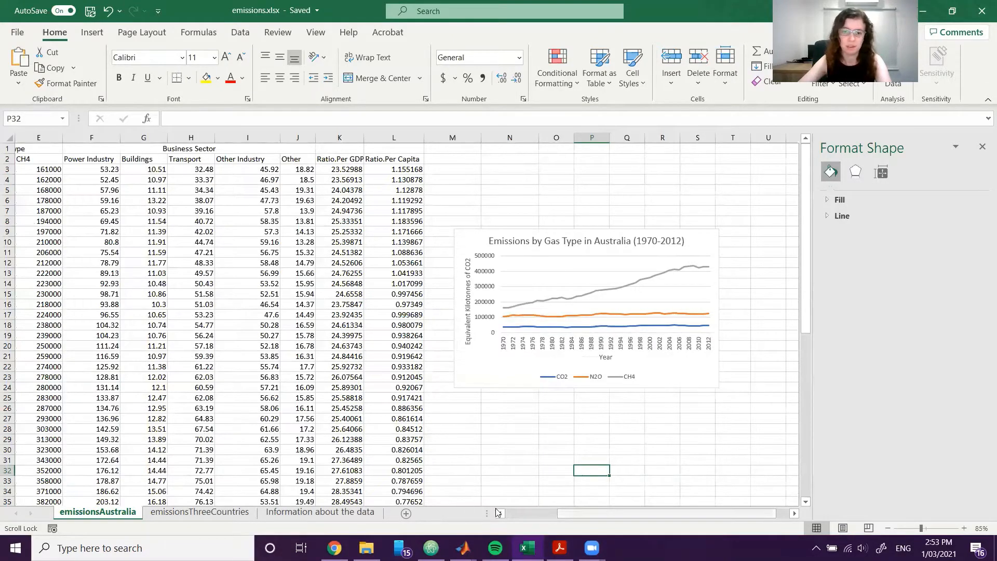
{"action": "left_click_drag", "start_coordinate": [574, 513], "coordinate": [514, 510]}
{"action": "scroll", "coordinate": [431, 426], "scroll_direction": "down", "scroll_amount": 2}
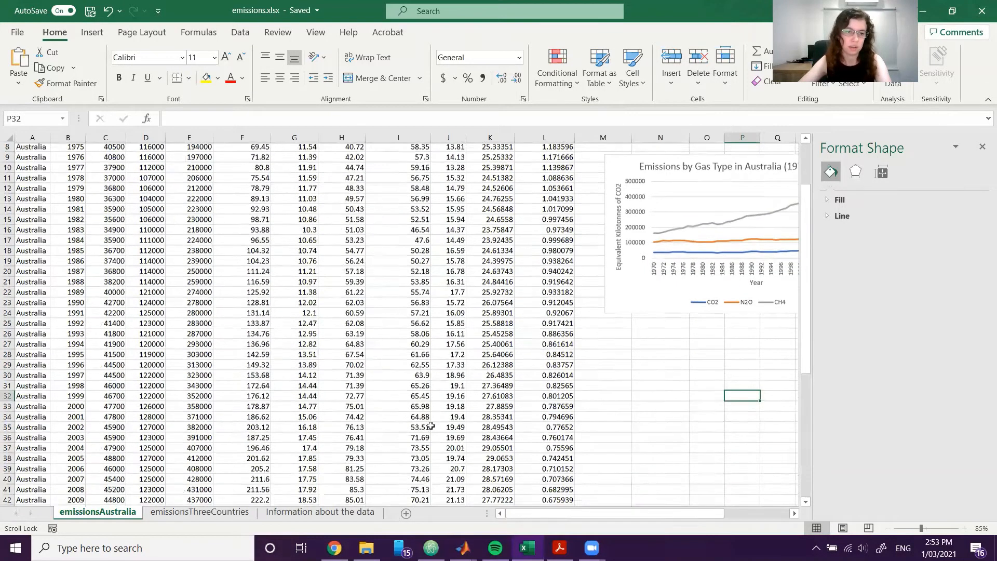
{"action": "scroll", "coordinate": [430, 426], "scroll_direction": "down", "scroll_amount": 9}
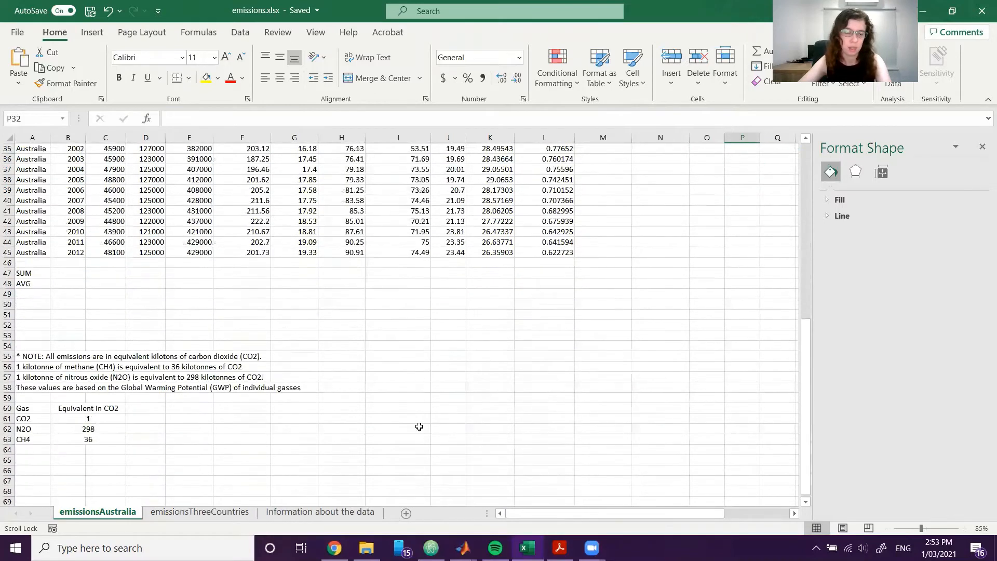
{"action": "left_click", "coordinate": [46, 427]}
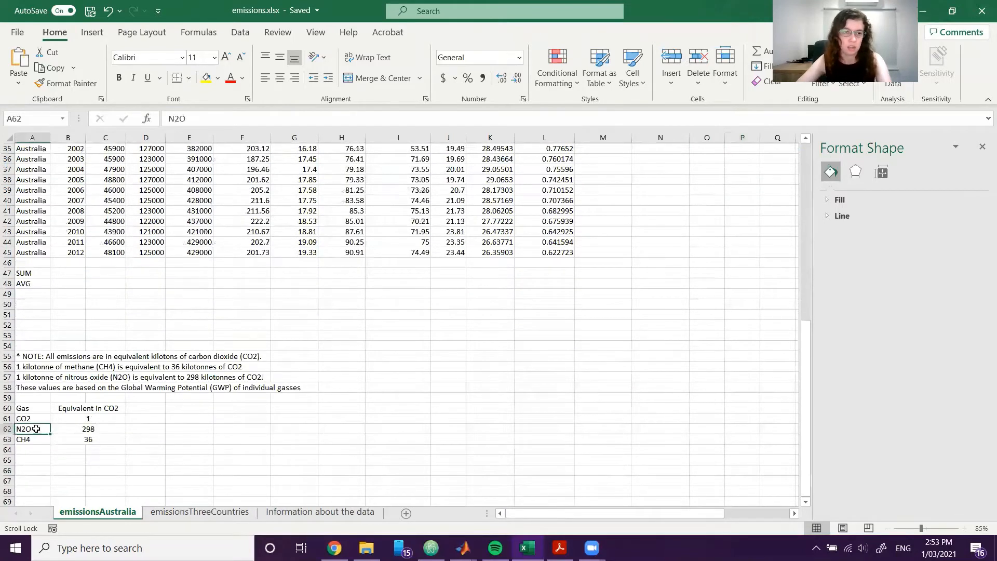
{"action": "left_click", "coordinate": [97, 431]}
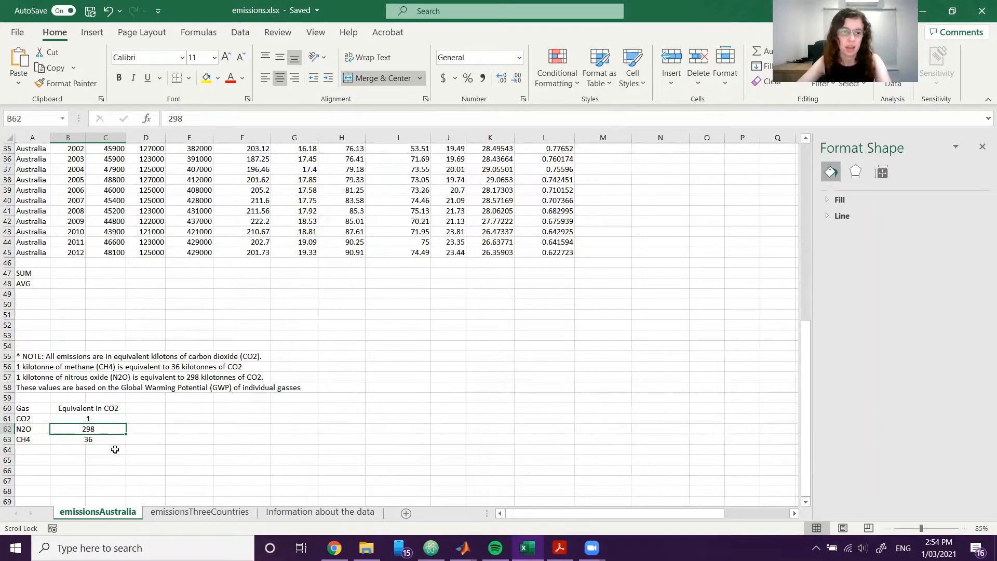
{"action": "left_click", "coordinate": [70, 440]}
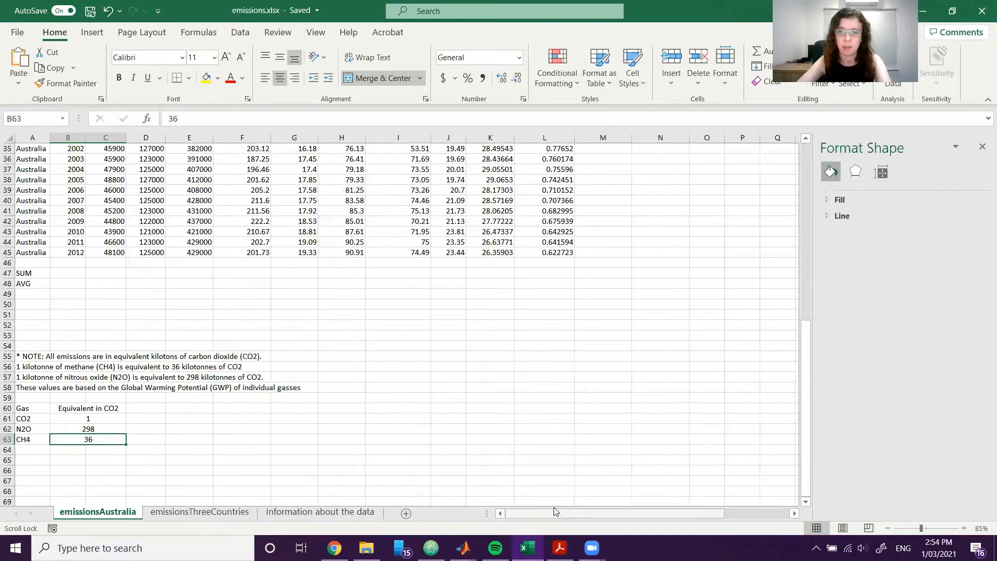
Look through the available chart elements and chart styles for the emissions chart, previewing a data table.
{"action": "left_click_drag", "start_coordinate": [561, 512], "coordinate": [644, 513]}
{"action": "scroll", "coordinate": [631, 451], "scroll_direction": "up", "scroll_amount": 6}
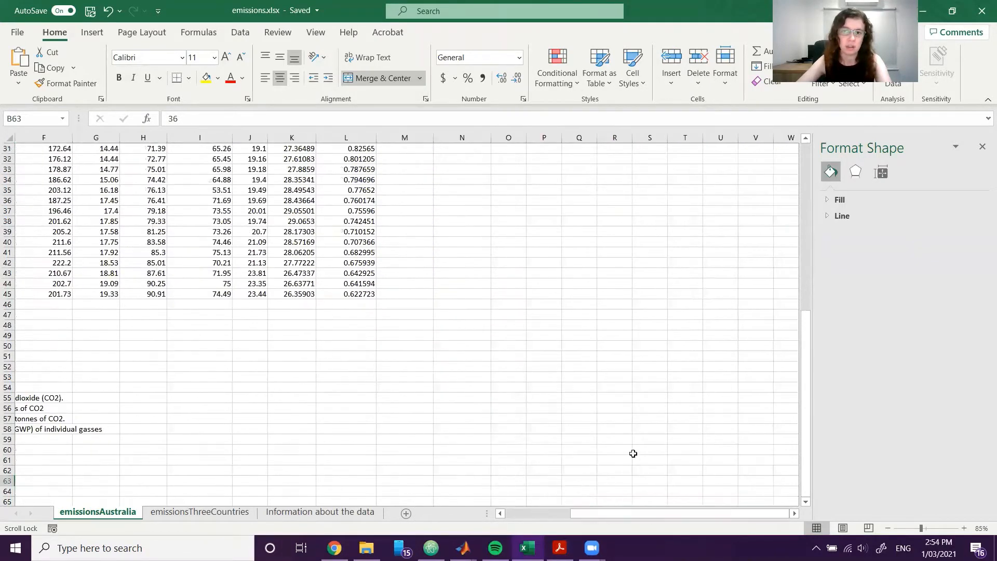
{"action": "scroll", "coordinate": [631, 452], "scroll_direction": "up", "scroll_amount": 5}
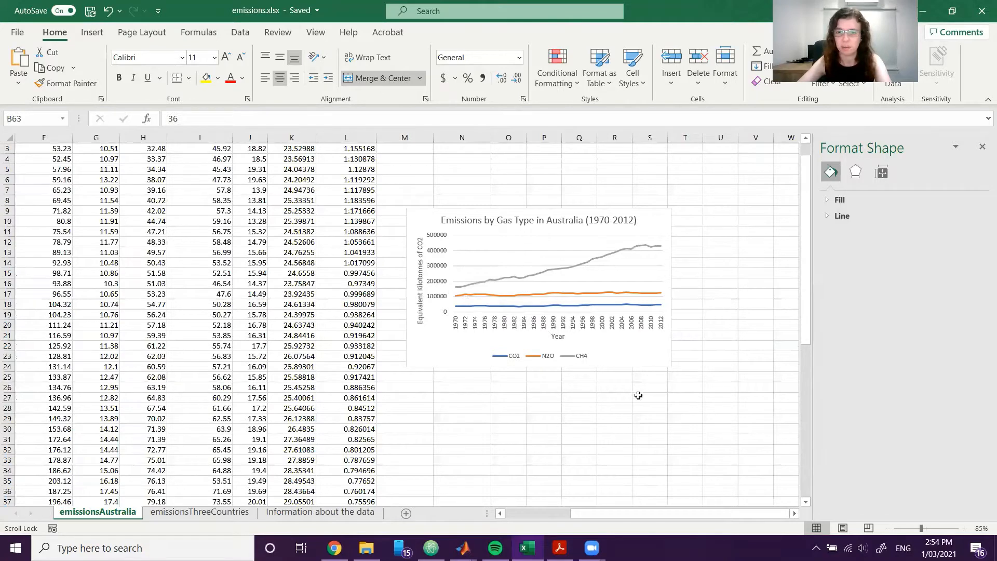
{"action": "left_click", "coordinate": [657, 356]}
{"action": "left_click", "coordinate": [694, 224]}
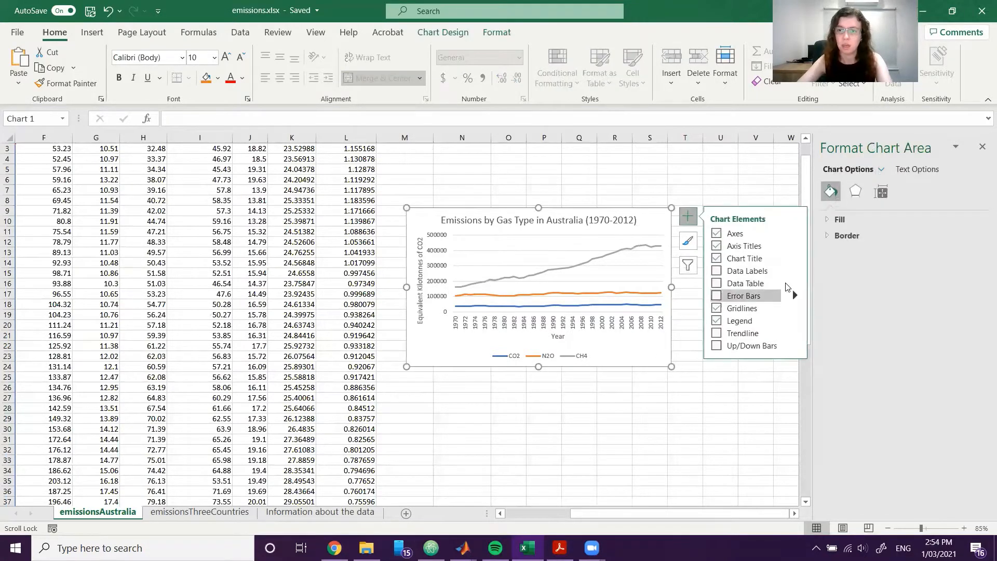
{"action": "left_click", "coordinate": [687, 241]}
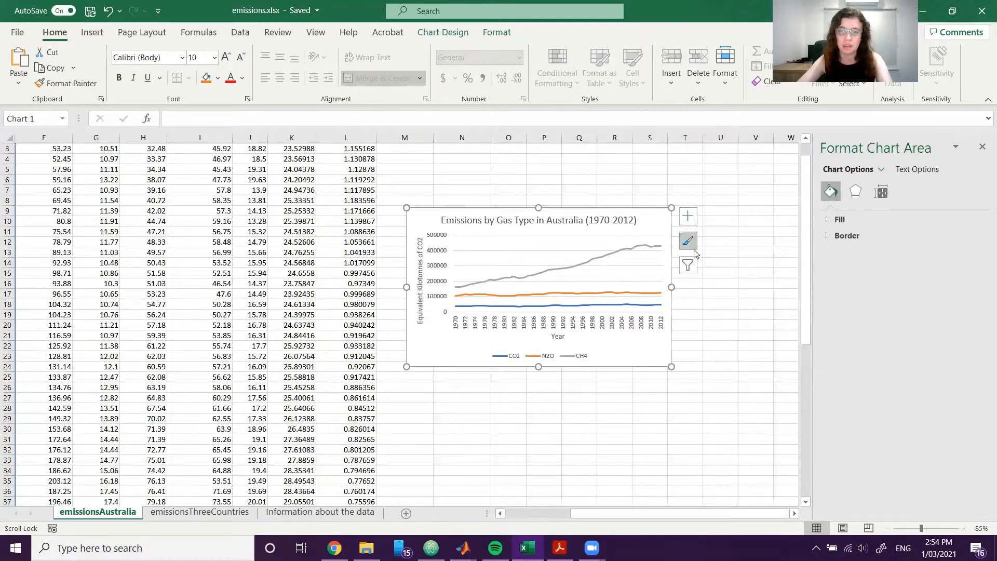
{"action": "scroll", "coordinate": [779, 338], "scroll_direction": "down", "scroll_amount": 3}
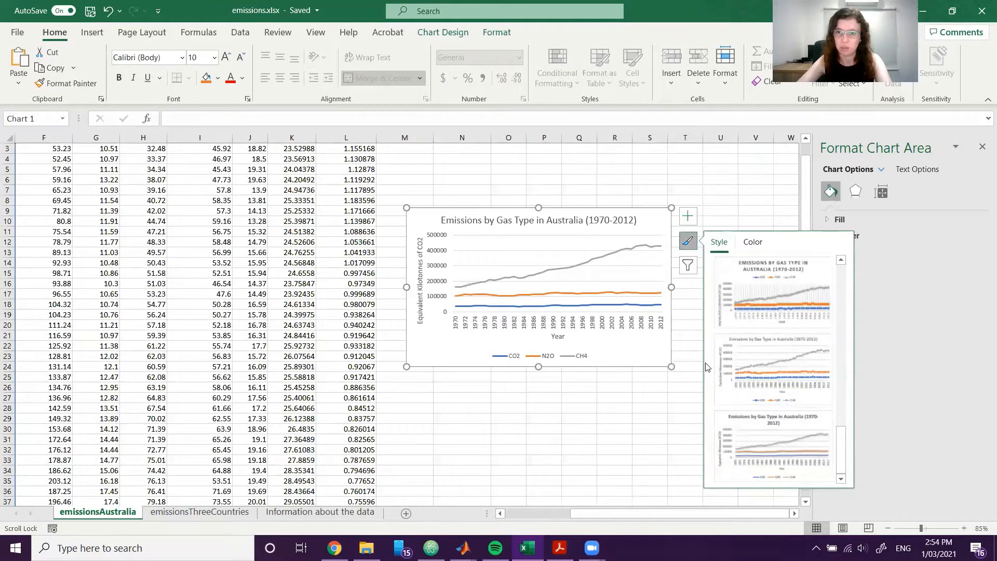
{"action": "left_click", "coordinate": [692, 251]}
{"action": "left_click", "coordinate": [657, 227]}
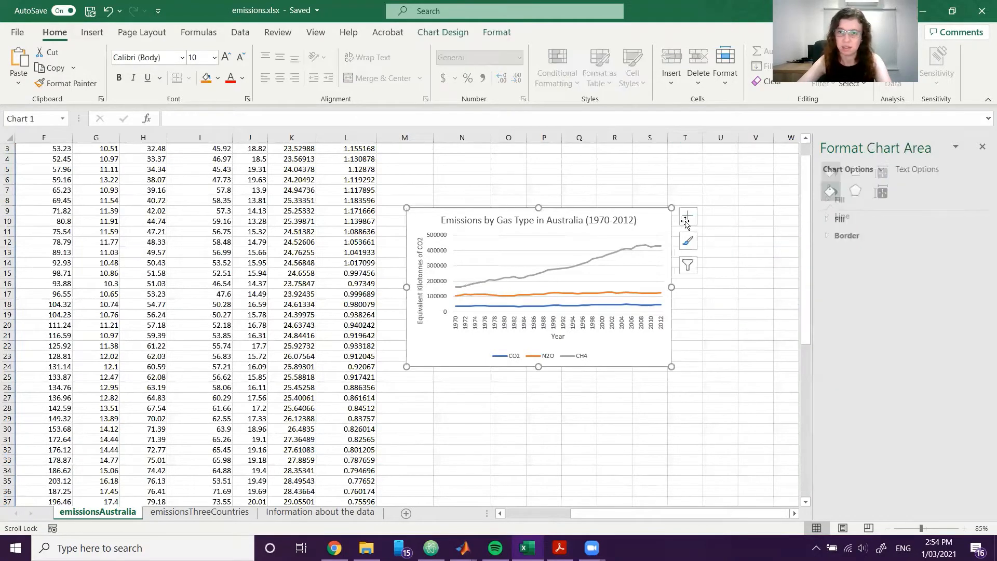
{"action": "left_click", "coordinate": [687, 220]}
{"action": "left_click", "coordinate": [692, 243]}
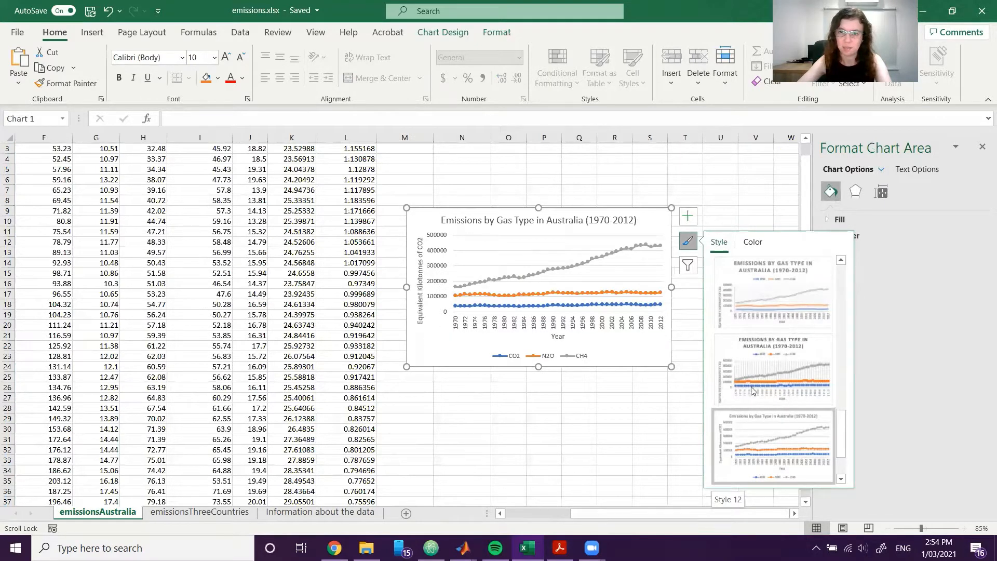
{"action": "left_click", "coordinate": [688, 217]}
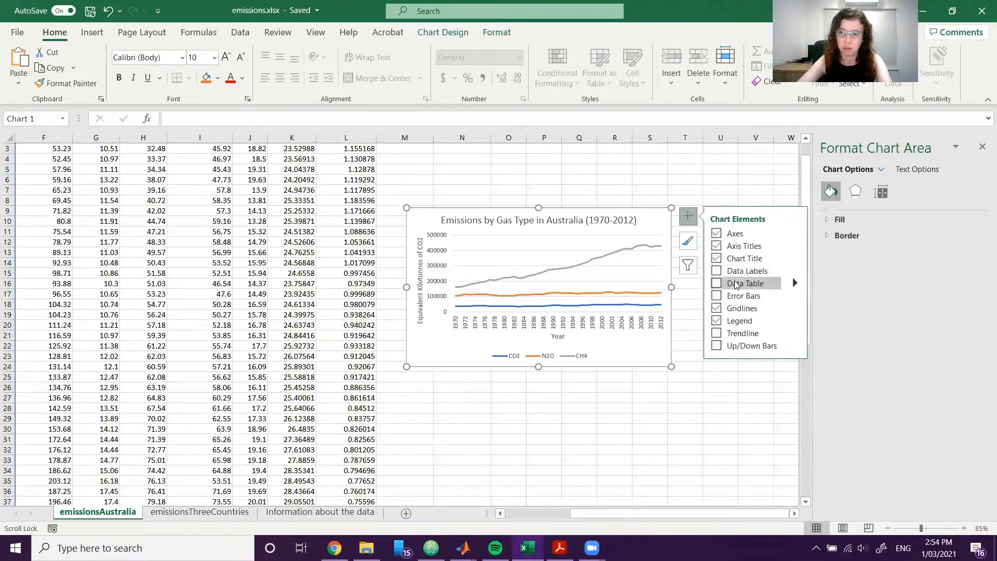
{"action": "left_click", "coordinate": [717, 283]}
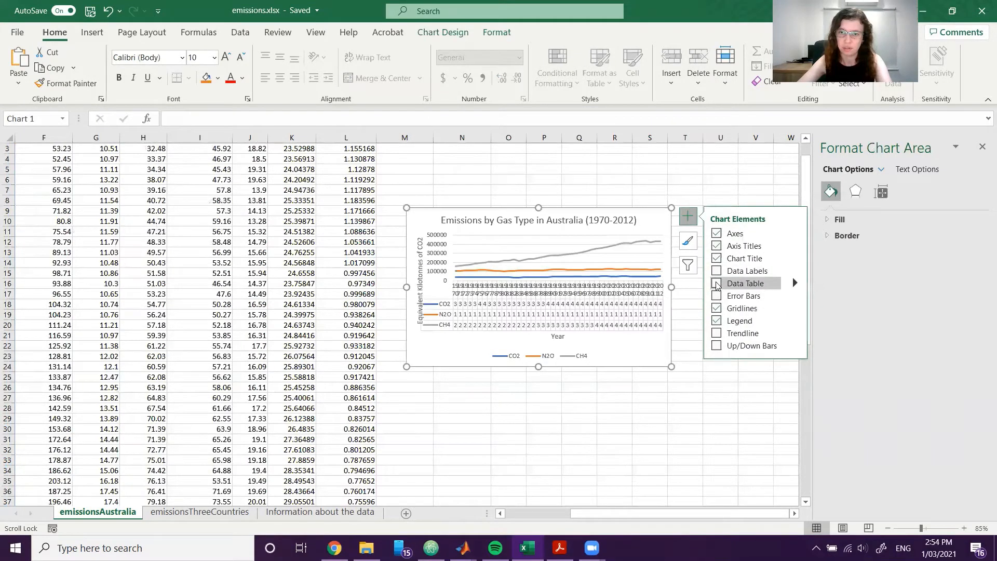
Apply Style 12, the chart style with markers on the lines, to the emissions chart.
{"action": "left_click", "coordinate": [696, 245]}
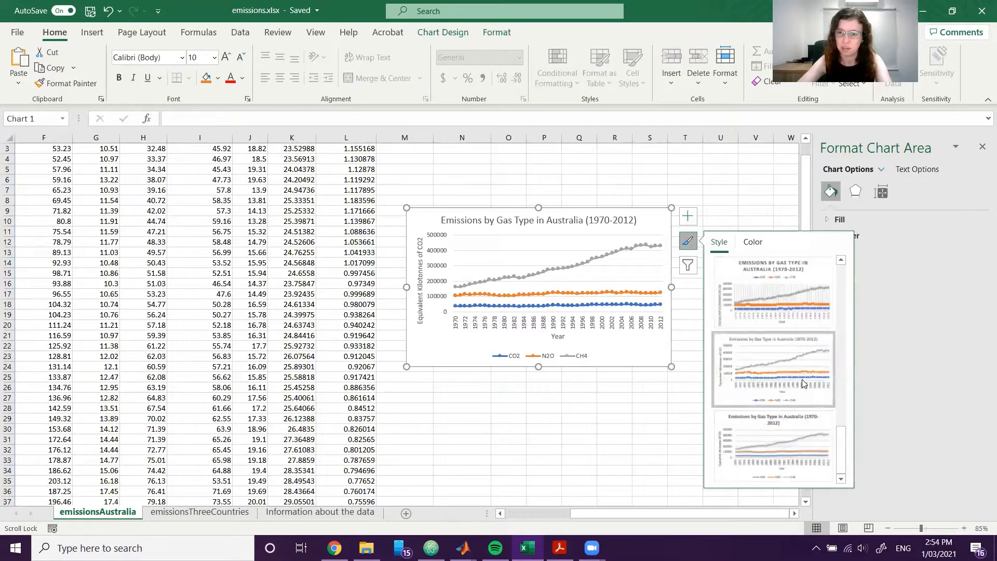
{"action": "left_click", "coordinate": [803, 382]}
{"action": "left_click", "coordinate": [655, 418]}
Resize the emissions chart so it spans about columns N to V and rows 9 to 25.
{"action": "left_click", "coordinate": [670, 365]}
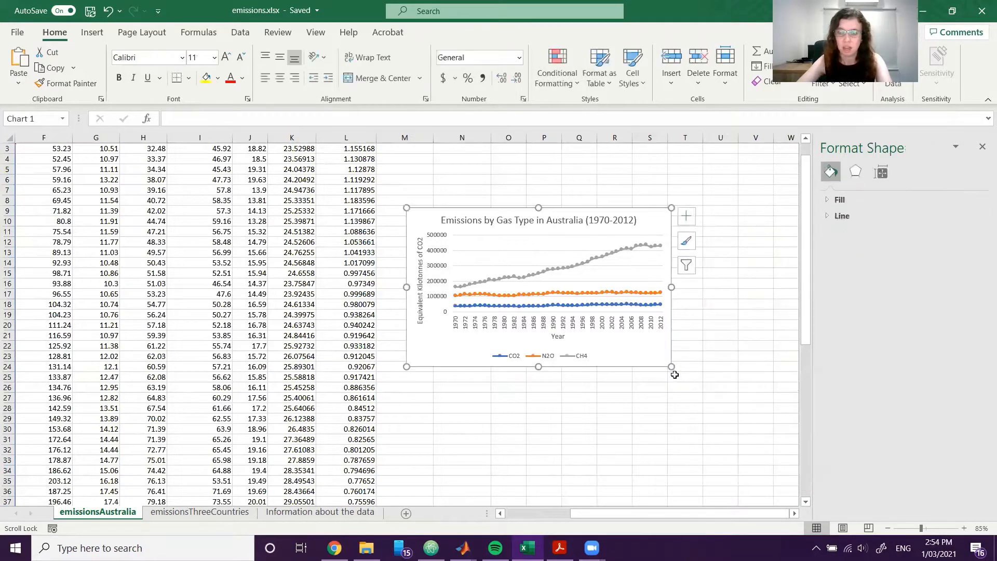
{"action": "left_click_drag", "start_coordinate": [675, 374], "coordinate": [766, 421]}
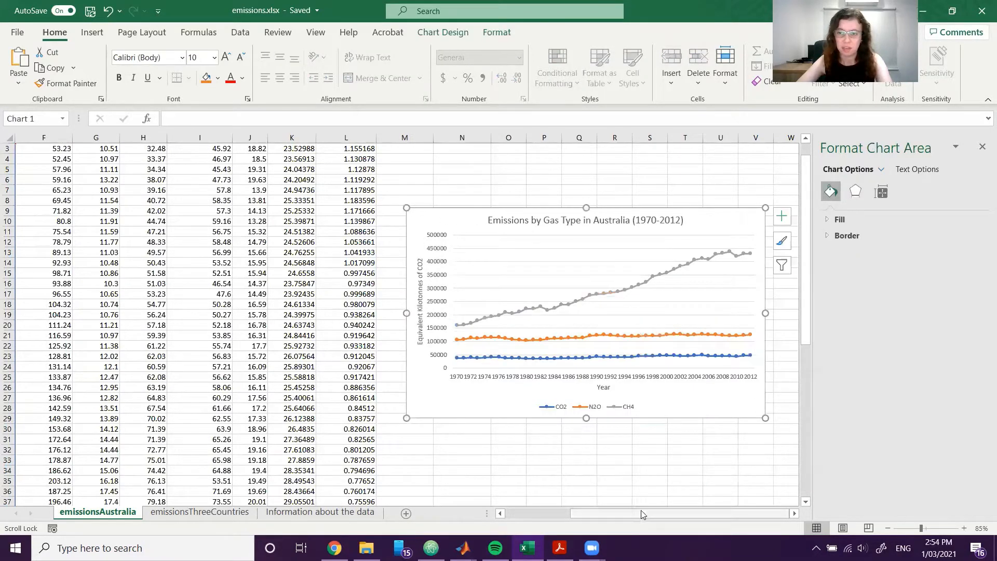
{"action": "left_click", "coordinate": [661, 461]}
{"action": "left_click", "coordinate": [608, 414]}
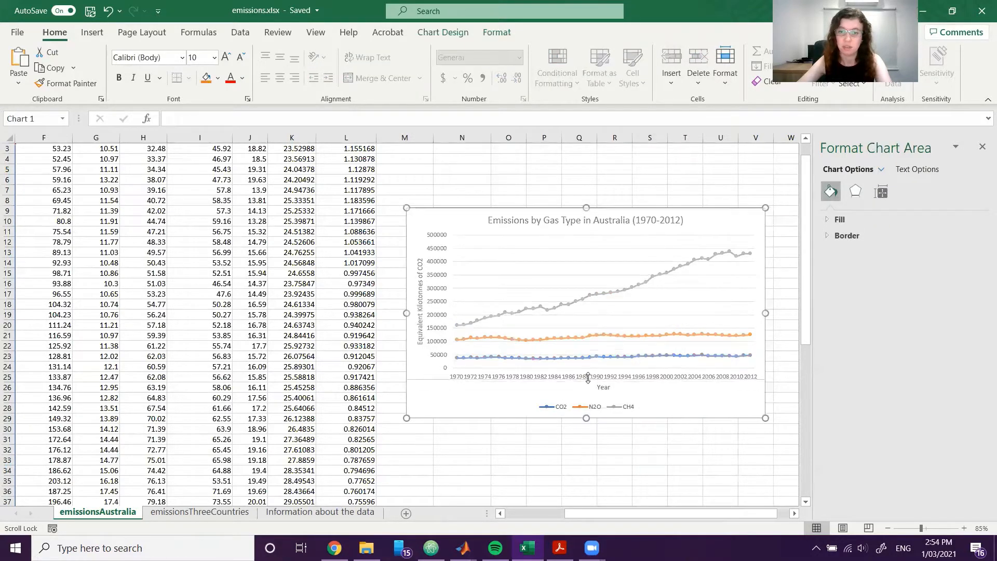
{"action": "left_click_drag", "start_coordinate": [587, 378], "coordinate": [588, 379]}
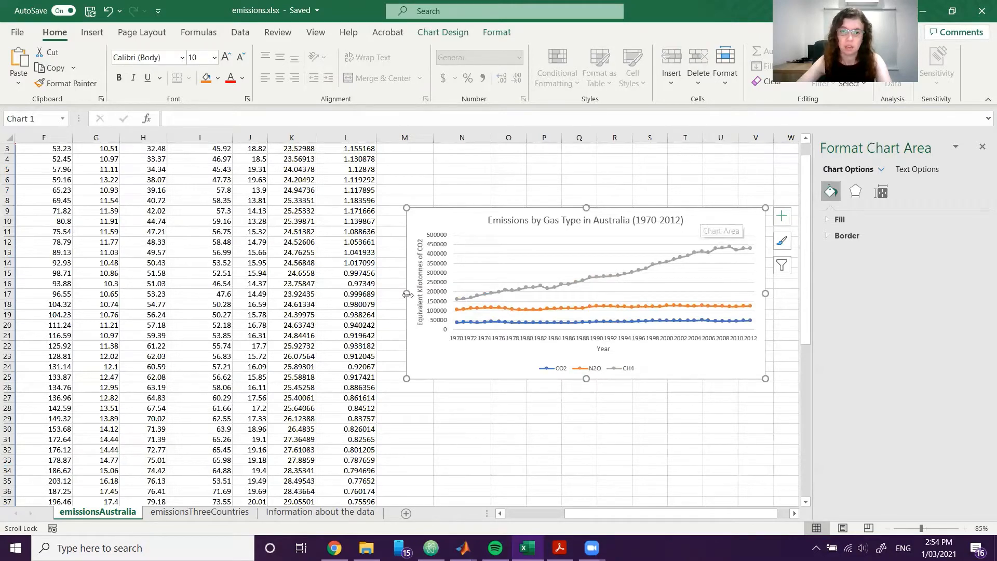
{"action": "left_click_drag", "start_coordinate": [408, 295], "coordinate": [449, 295]}
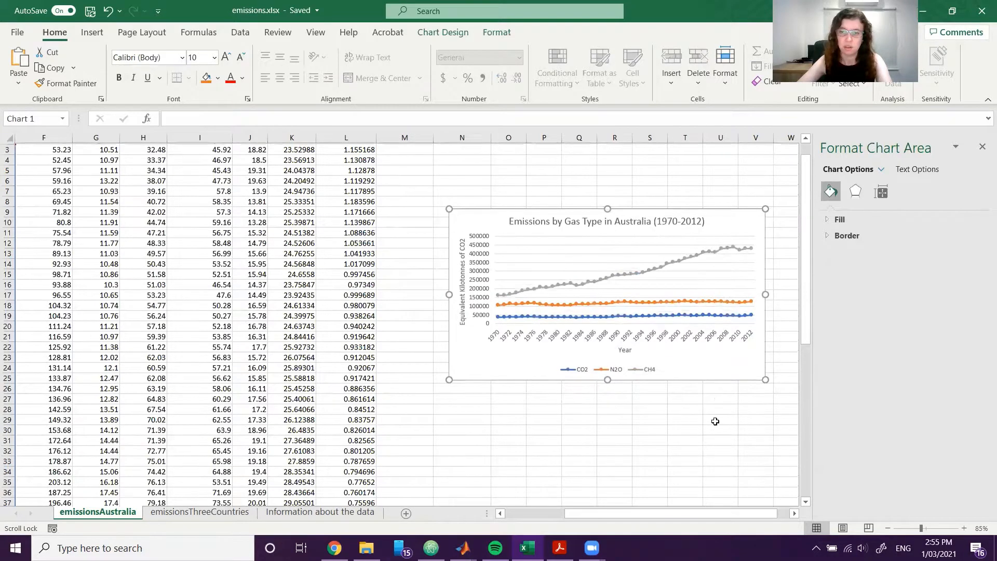
Move the emissions chart well clear of the data into the empty columns from about R, with its upper edge at row 3.
{"action": "scroll", "coordinate": [722, 364], "scroll_direction": "up", "scroll_amount": 1}
{"action": "left_click_drag", "start_coordinate": [735, 228], "coordinate": [795, 163]}
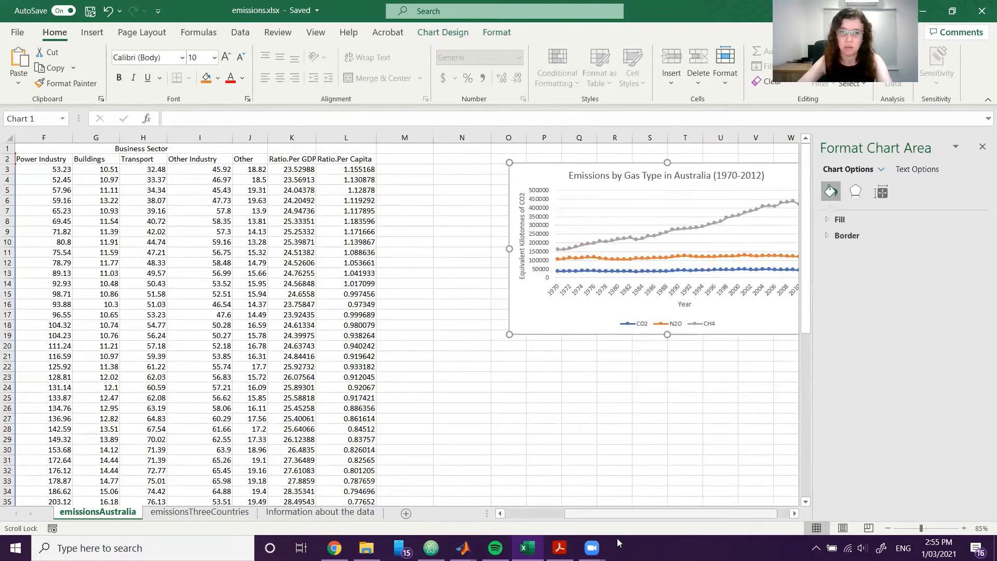
{"action": "left_click_drag", "start_coordinate": [618, 514], "coordinate": [538, 507]}
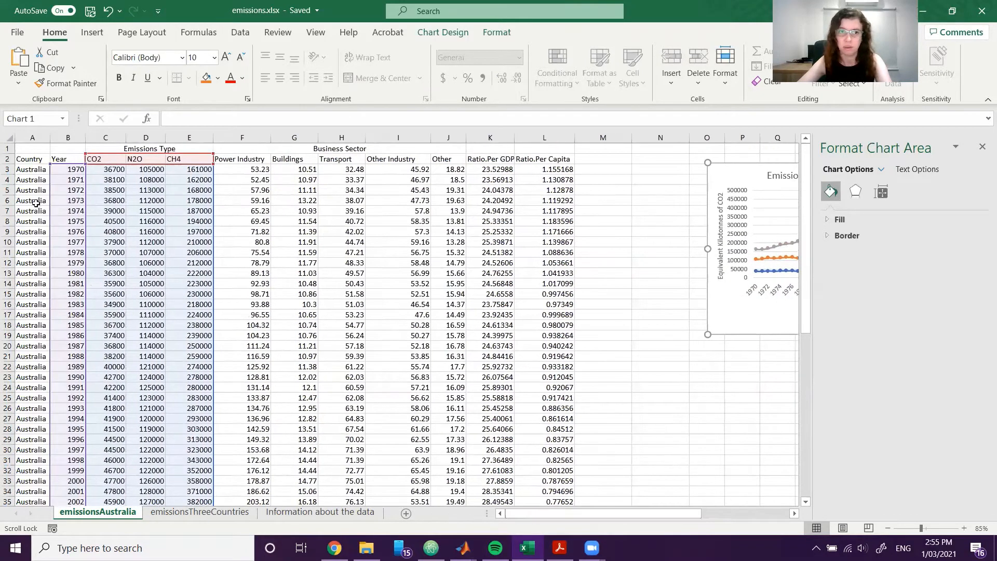
{"action": "left_click", "coordinate": [116, 202]}
{"action": "scroll", "coordinate": [594, 469], "scroll_direction": "right", "scroll_amount": 8}
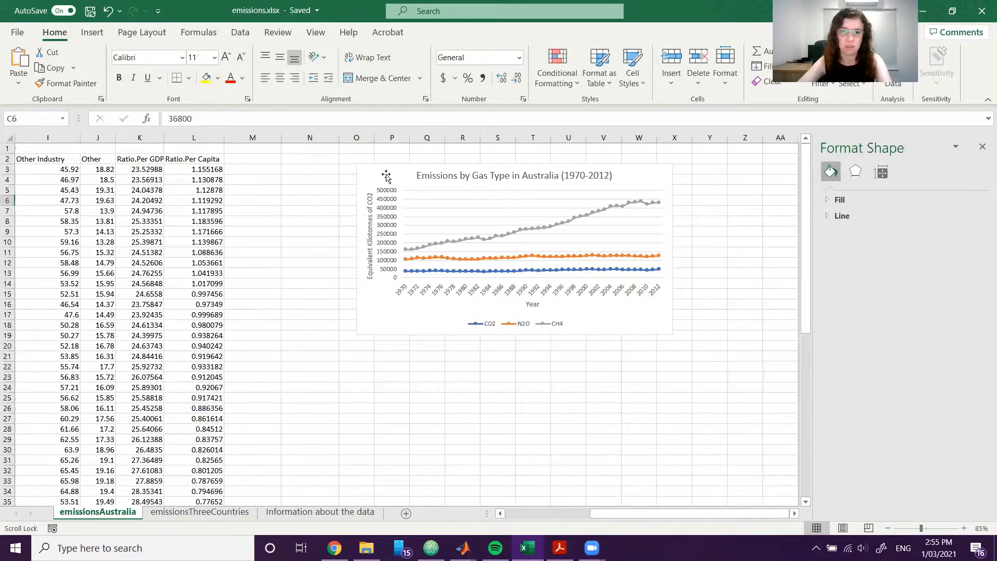
{"action": "left_click_drag", "start_coordinate": [395, 180], "coordinate": [510, 179]}
{"action": "left_click_drag", "start_coordinate": [570, 510], "coordinate": [563, 511]}
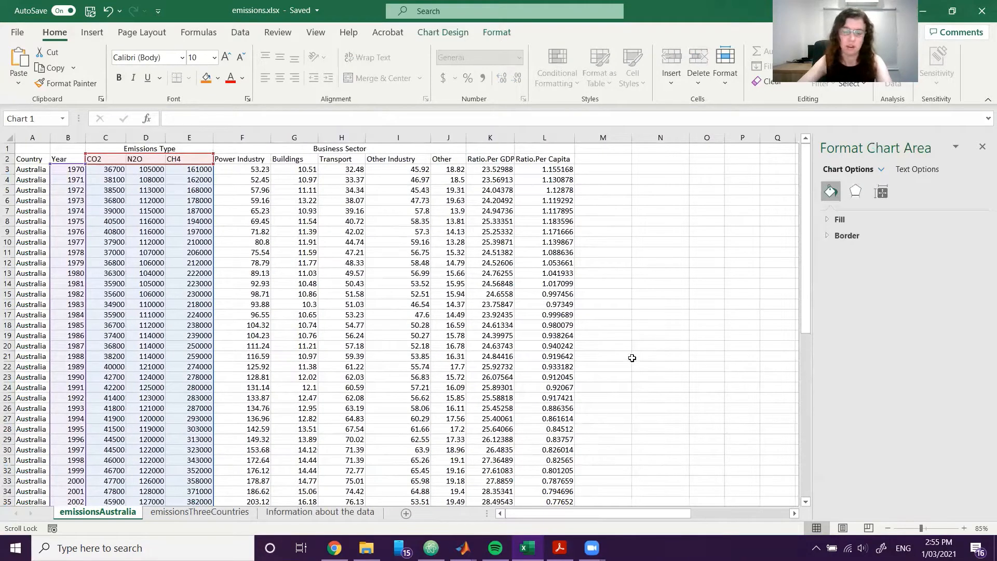
Enter the headings CO2 (Actual), N2O (Actual) and CH4 (Actual) in cells M2 to O2.
{"action": "left_click", "coordinate": [622, 158]}
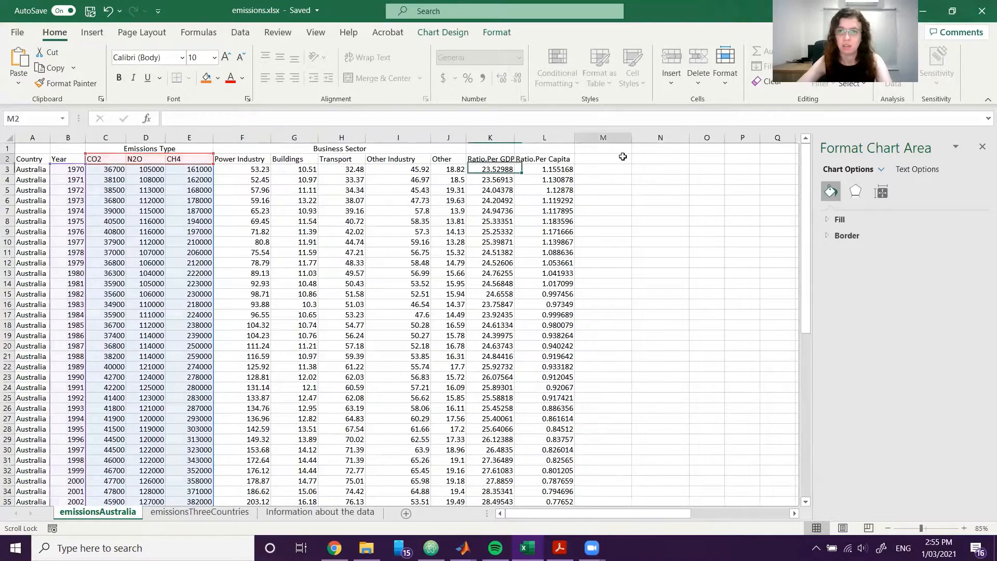
{"action": "type", "text": "CO2"}
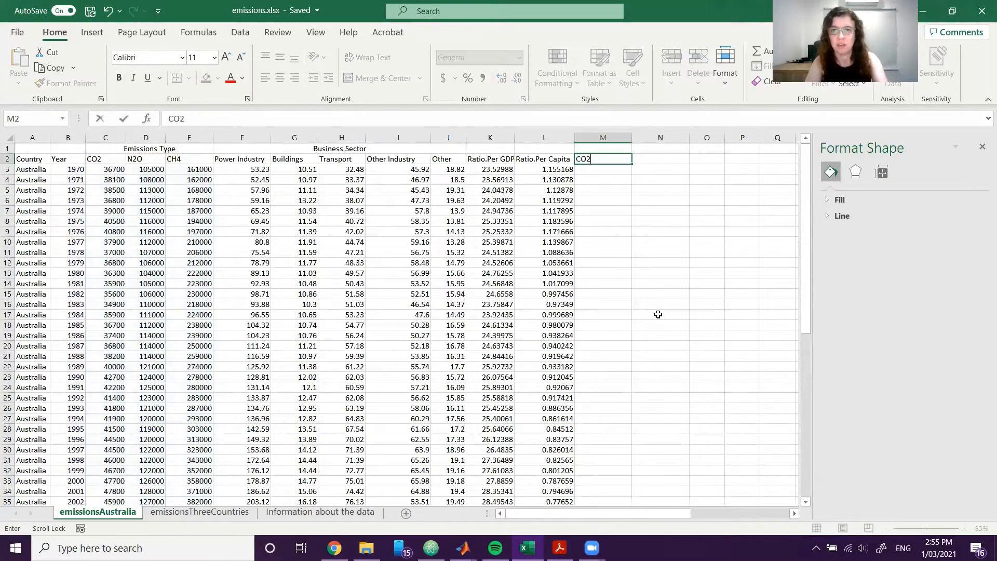
{"action": "type", "text": " (Actual"}
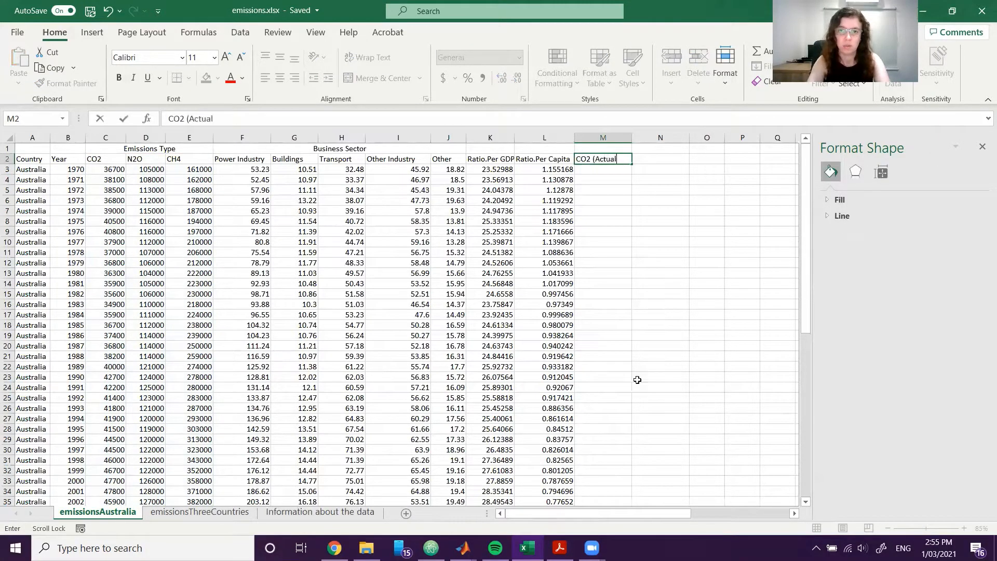
{"action": "type", "text": ")"}
{"action": "key", "text": "Tab"}
{"action": "type", "text": "N2O"}
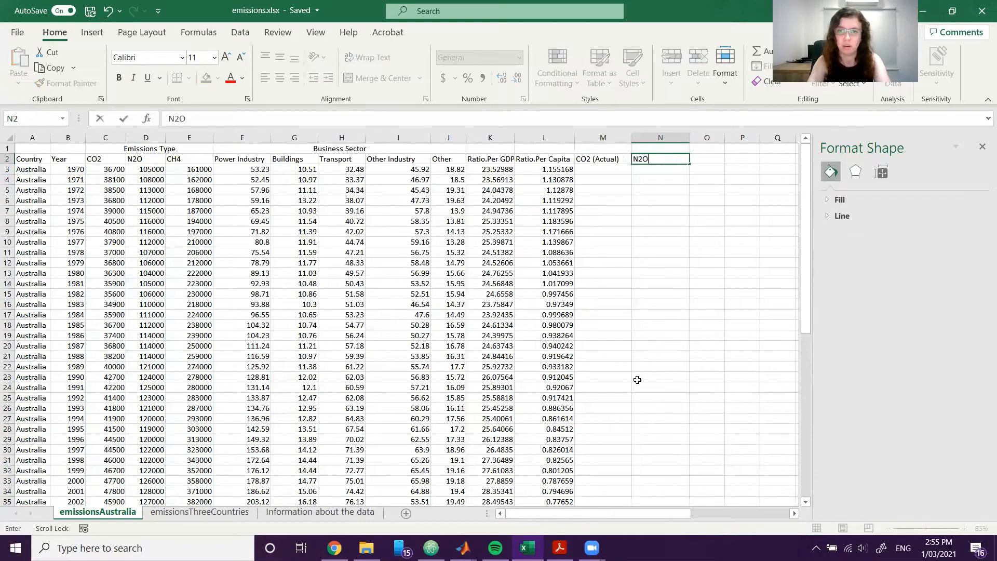
{"action": "type", "text": " (Actual)"}
{"action": "key", "text": "Tab"}
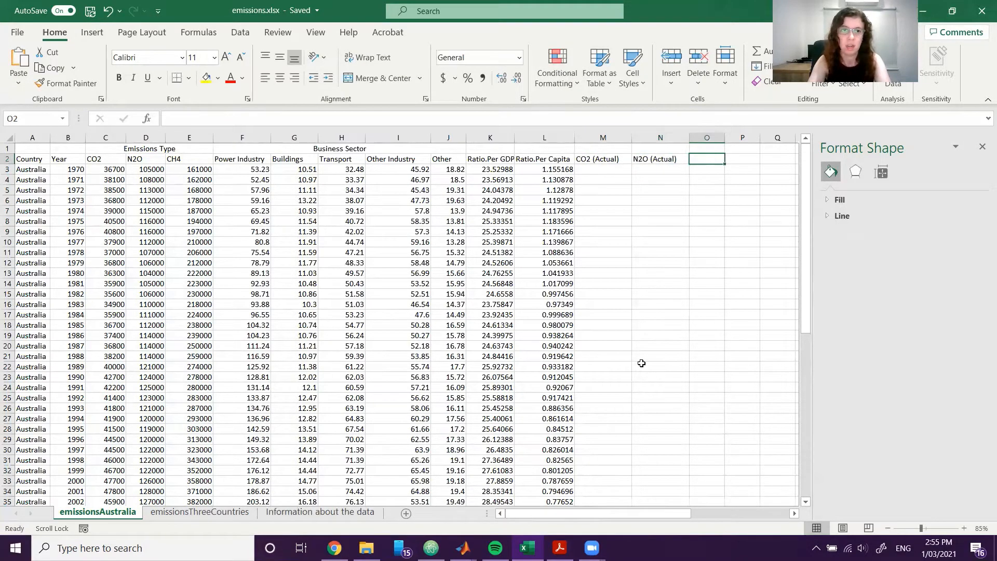
{"action": "type", "text": "CH("}
{"action": "key", "text": "BackSpace"}
{"action": "type", "text": "4"}
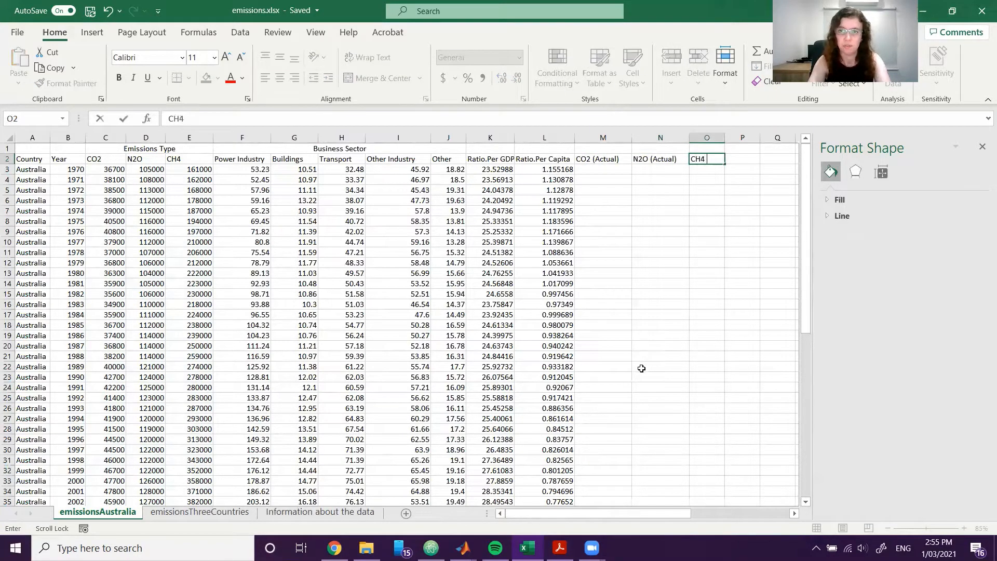
{"action": "type", "text": " (Actual)"}
{"action": "key", "text": "Return"}
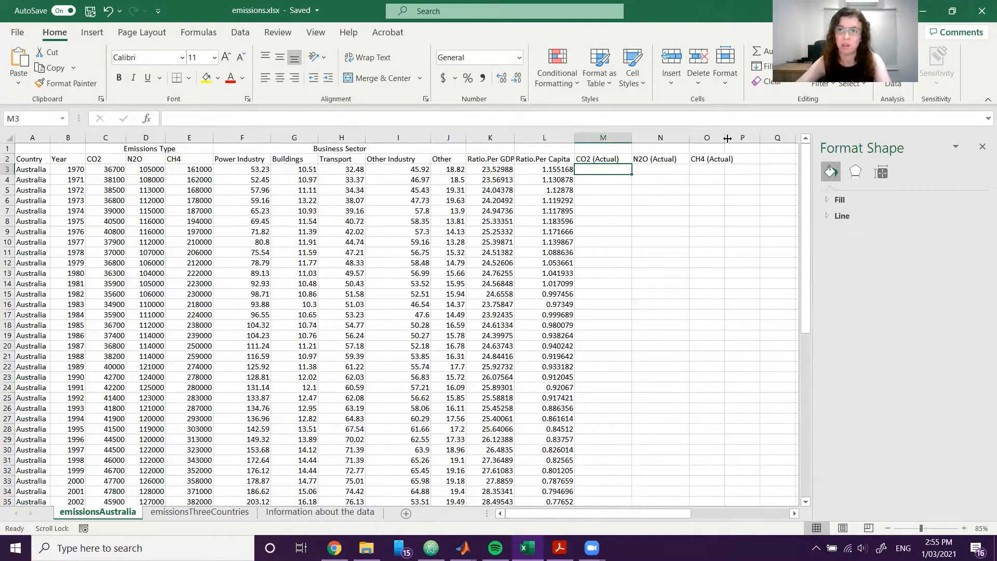
Widen column O to fit its heading and centre the three new headings in M2:O2.
{"action": "left_click_drag", "start_coordinate": [728, 138], "coordinate": [743, 138]}
{"action": "left_click_drag", "start_coordinate": [602, 159], "coordinate": [716, 159]}
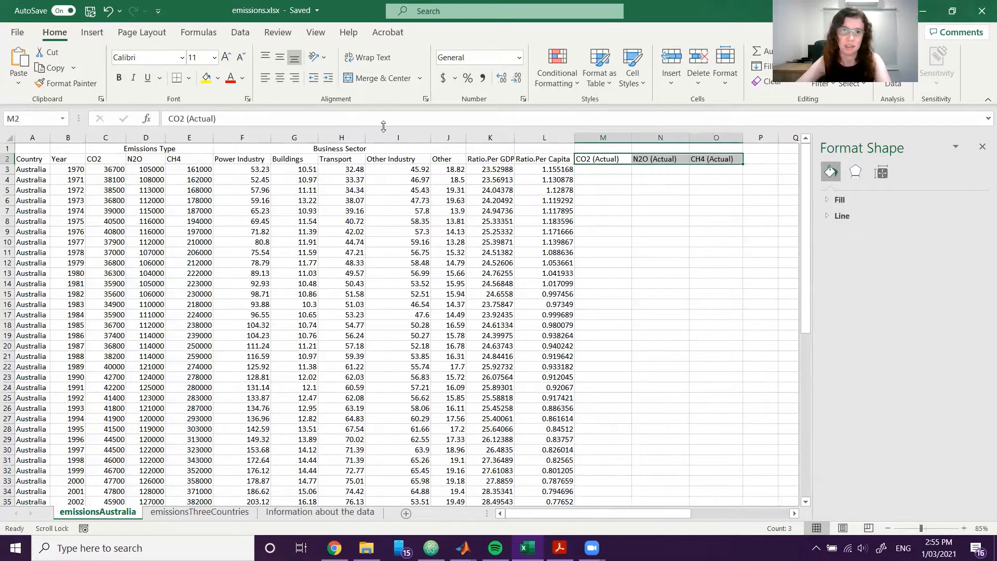
{"action": "left_click", "coordinate": [279, 78]}
{"action": "left_click", "coordinate": [716, 231]}
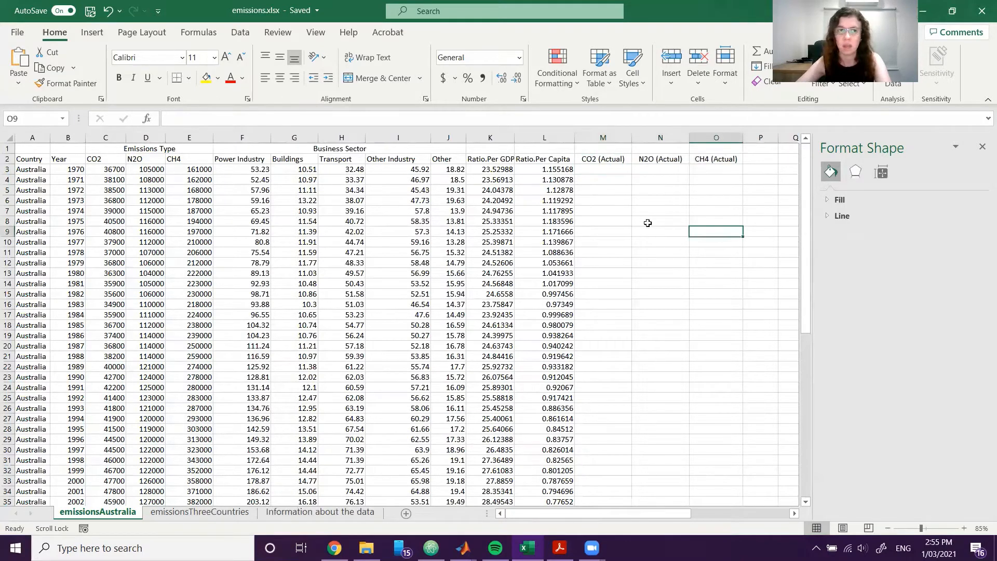
Enter =C3 in M3 and fill it down the CO2 (Actual) column for all years.
{"action": "left_click", "coordinate": [616, 172]}
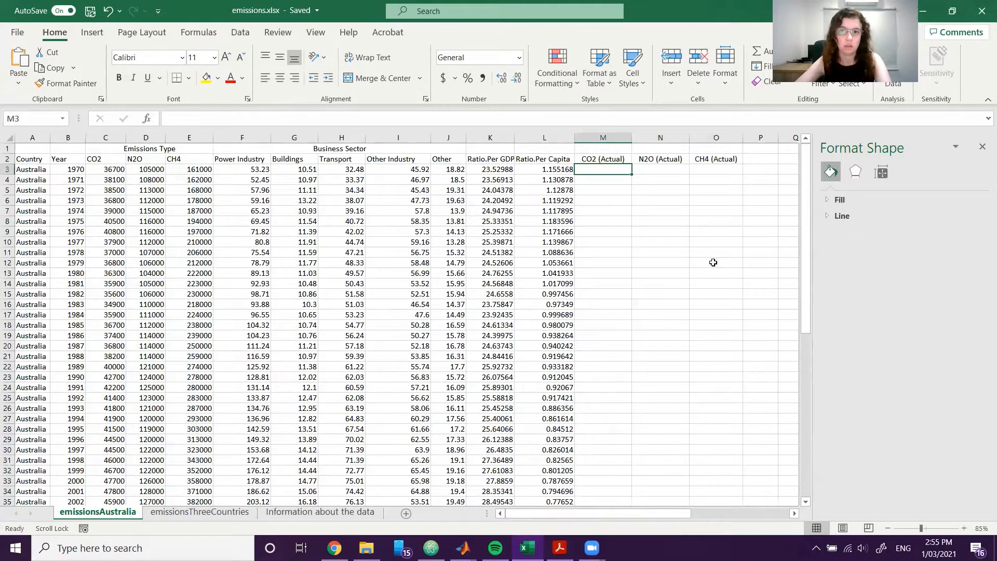
{"action": "type", "text": "="}
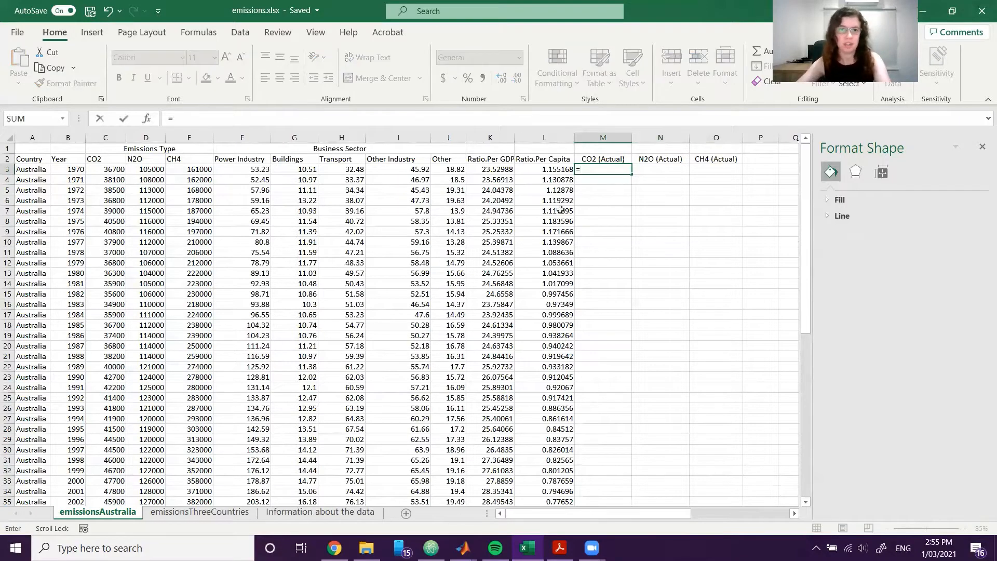
{"action": "left_click", "coordinate": [110, 173]}
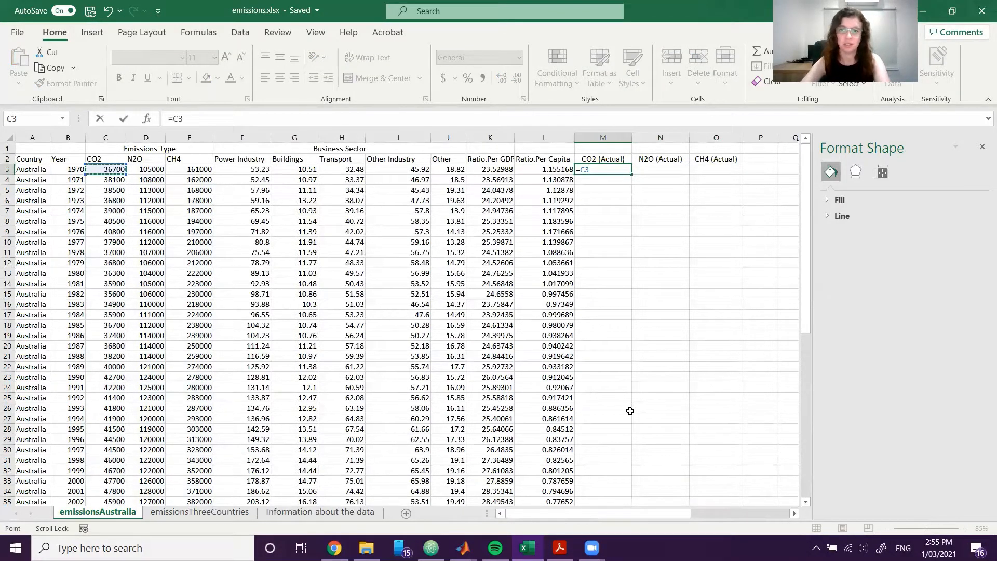
{"action": "key", "text": "Return"}
{"action": "left_click", "coordinate": [626, 169]}
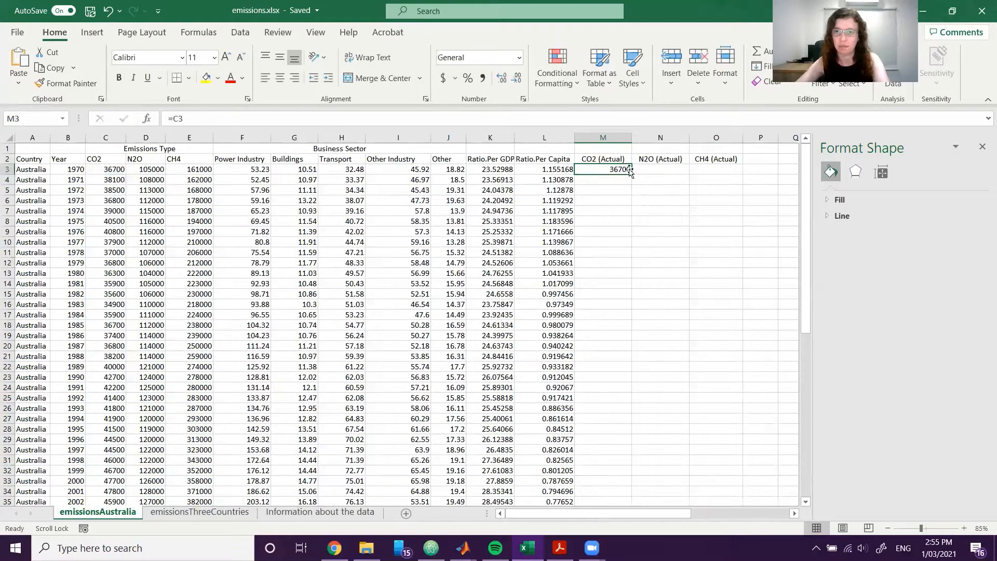
{"action": "double_click", "coordinate": [632, 175]}
{"action": "left_click", "coordinate": [734, 375]}
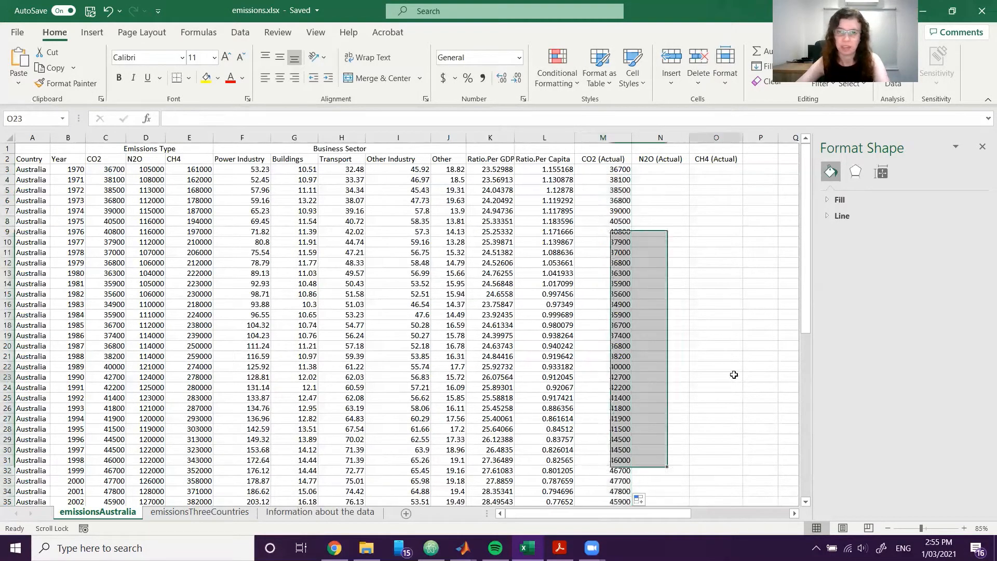
Enter =D3/B62 in N3 to divide the 1970 N2O emissions by the N2O equivalent in the gas table.
{"action": "left_click_drag", "start_coordinate": [672, 512], "coordinate": [682, 512]}
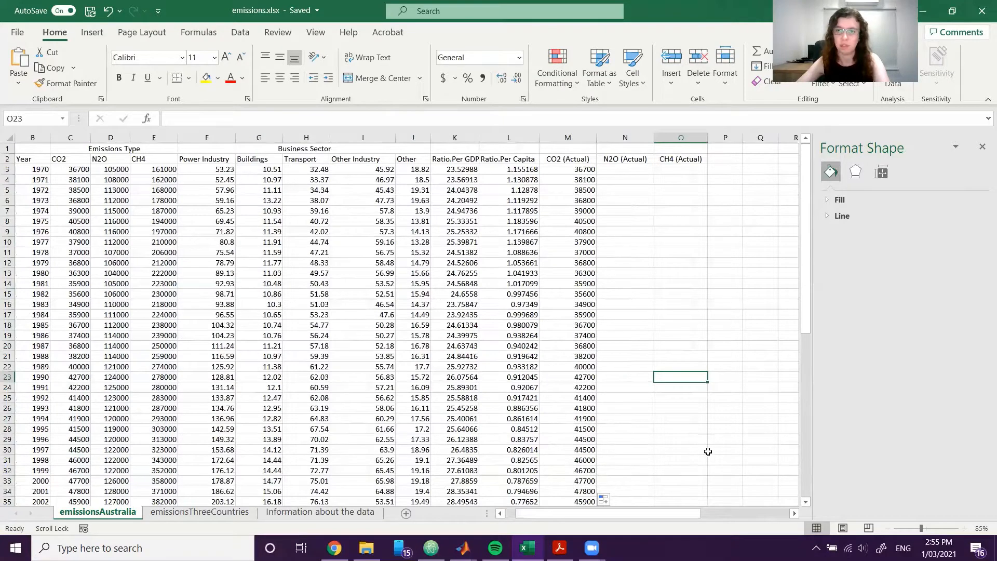
{"action": "left_click", "coordinate": [615, 171]}
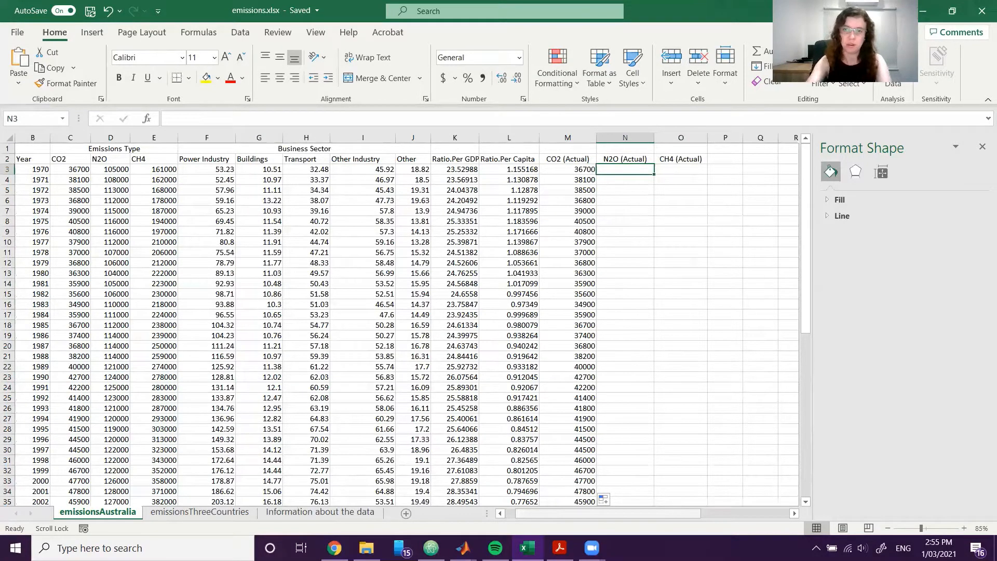
{"action": "type", "text": "="}
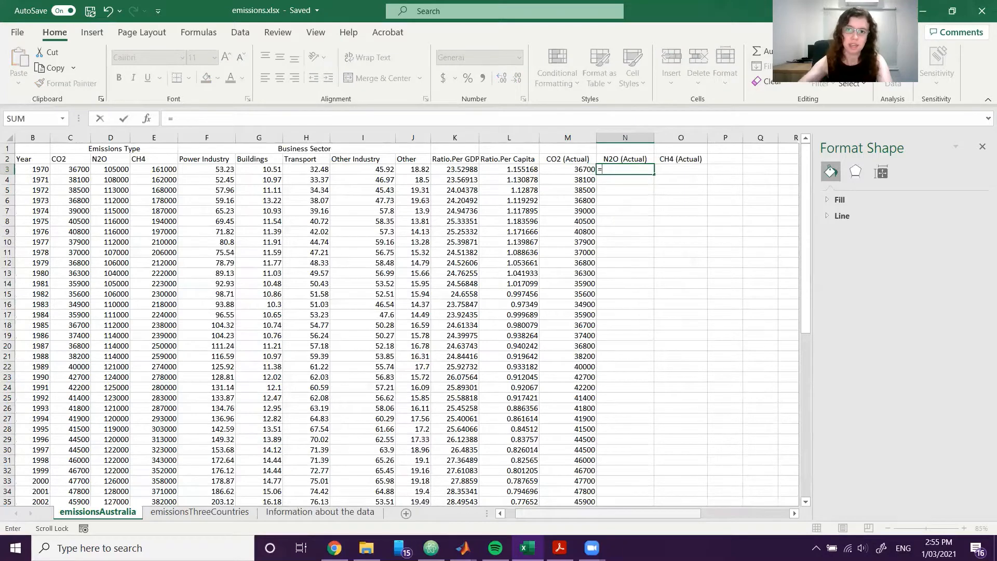
{"action": "left_click", "coordinate": [111, 166]}
{"action": "scroll", "coordinate": [628, 492], "scroll_direction": "left", "scroll_amount": 1}
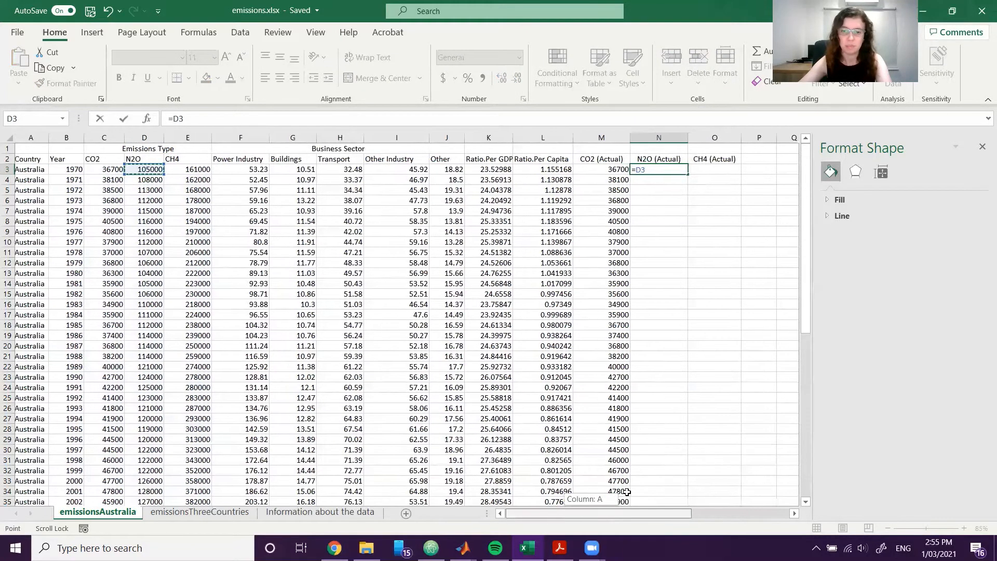
{"action": "scroll", "coordinate": [223, 339], "scroll_direction": "down", "scroll_amount": 4}
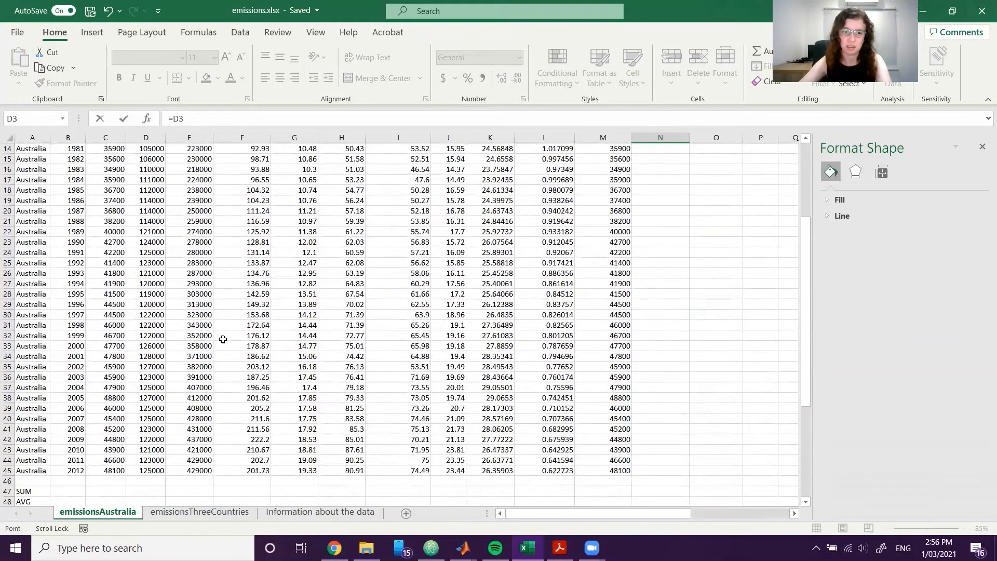
{"action": "scroll", "coordinate": [223, 339], "scroll_direction": "down", "scroll_amount": 3}
{"action": "scroll", "coordinate": [231, 338], "scroll_direction": "down", "scroll_amount": 4}
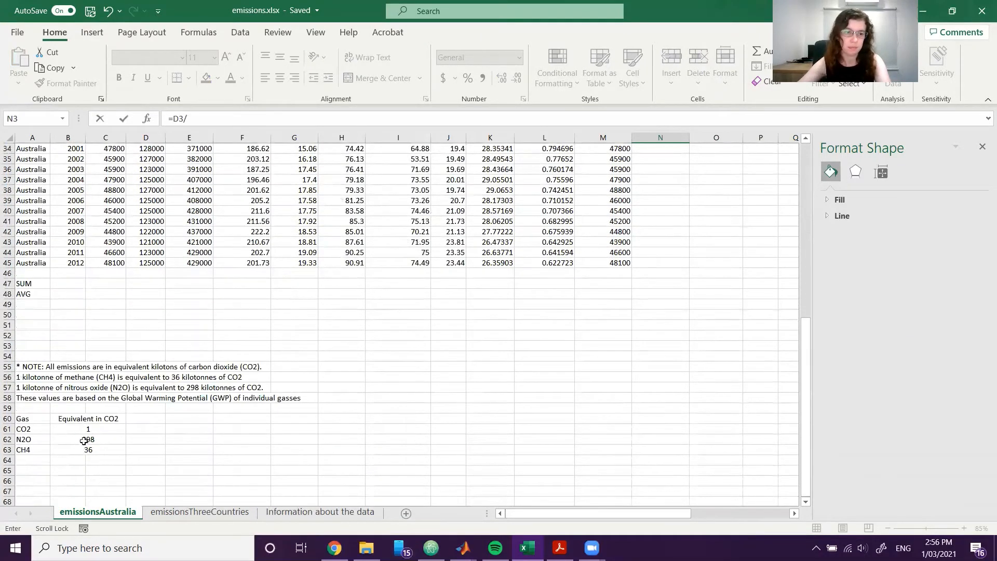
{"action": "left_click", "coordinate": [83, 441]}
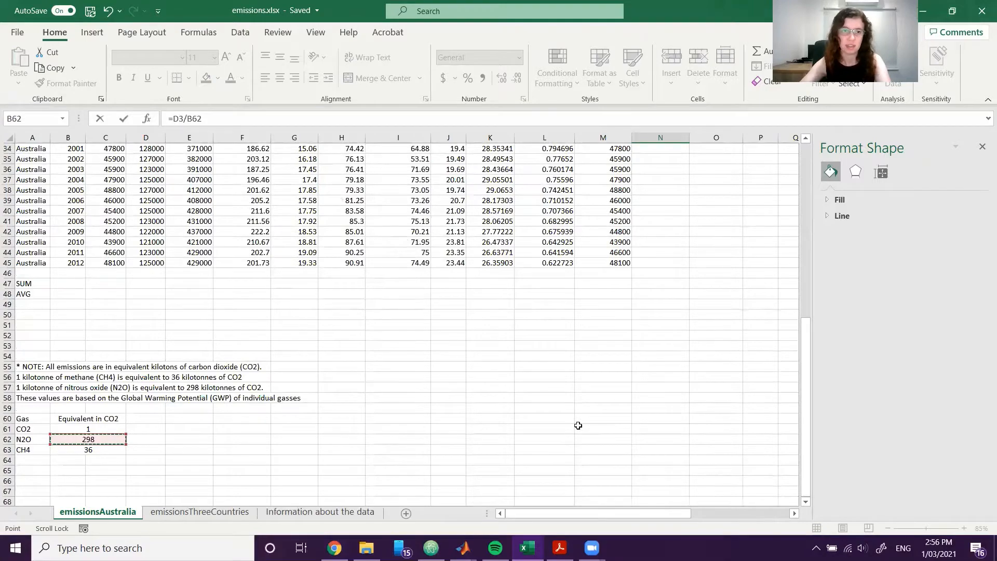
{"action": "key", "text": "Return"}
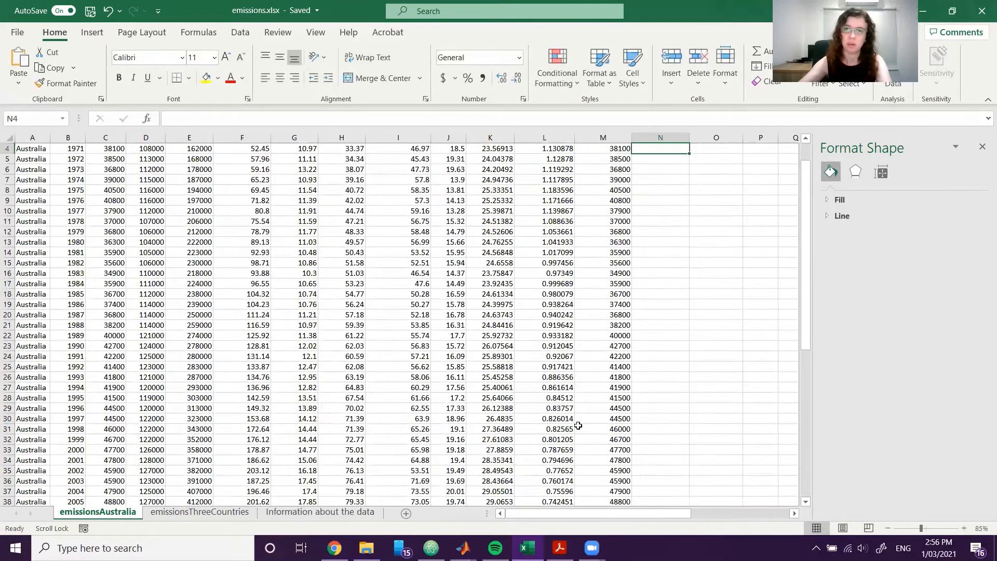
Make the B62 reference in the N3 formula absolute so it reads =D3/$B$62.
{"action": "scroll", "coordinate": [771, 399], "scroll_direction": "up", "scroll_amount": 1}
{"action": "left_click", "coordinate": [681, 171]}
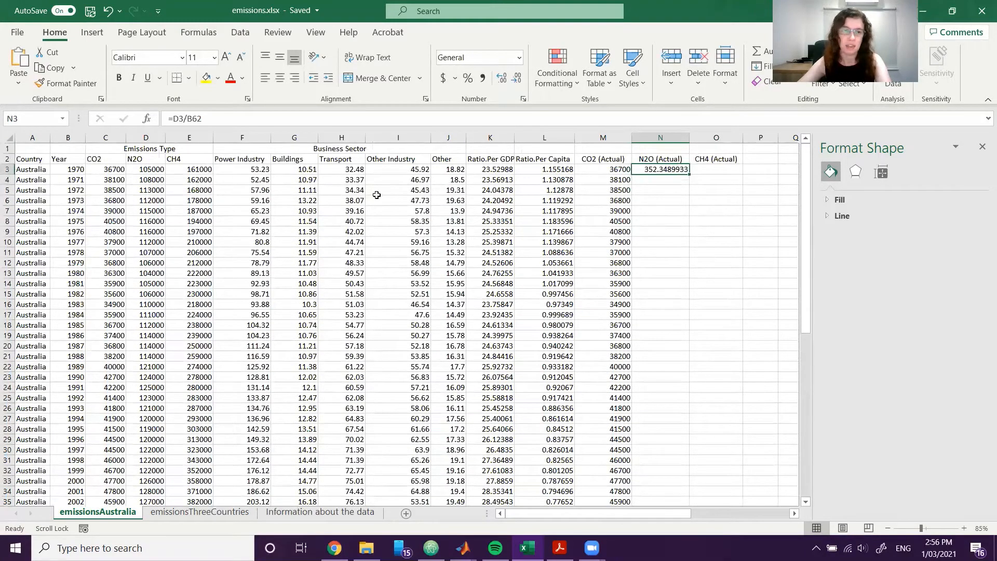
{"action": "left_click", "coordinate": [187, 119]}
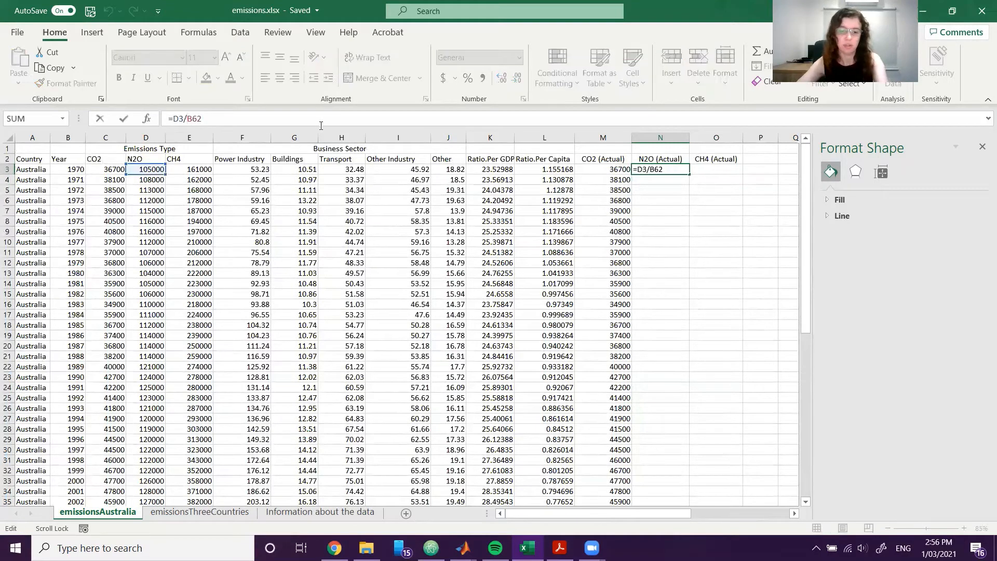
{"action": "type", "text": "$B"}
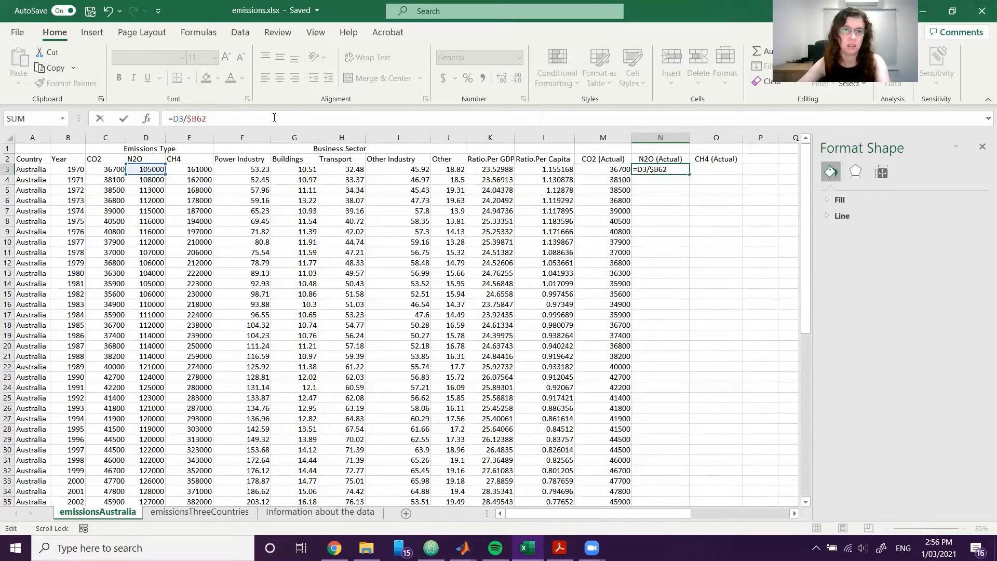
{"action": "type", "text": "$"}
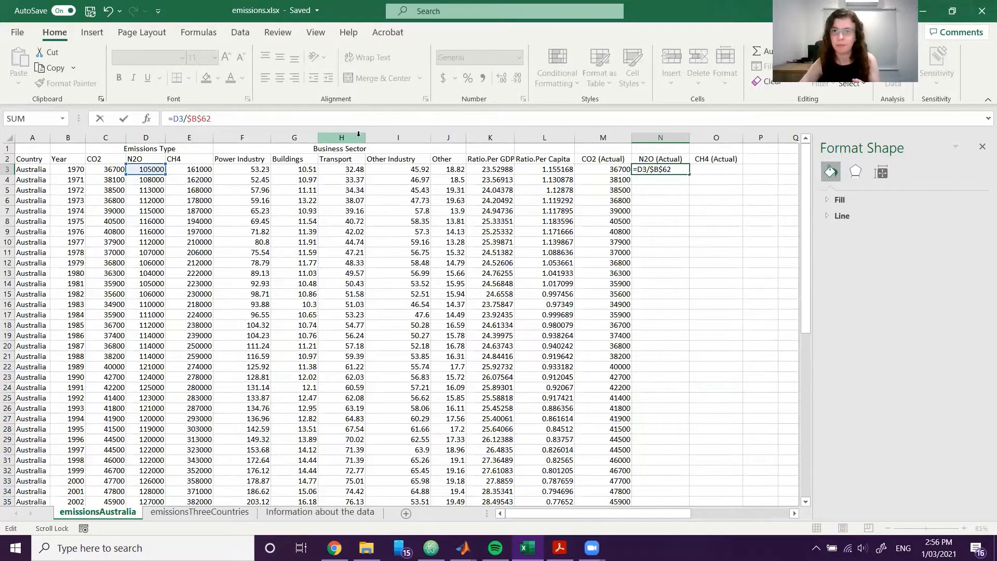
{"action": "key", "text": "Return"}
Fill the N3 formula down the N2O (Actual) column to the 2012 row and check the filled range.
{"action": "left_click", "coordinate": [660, 169]}
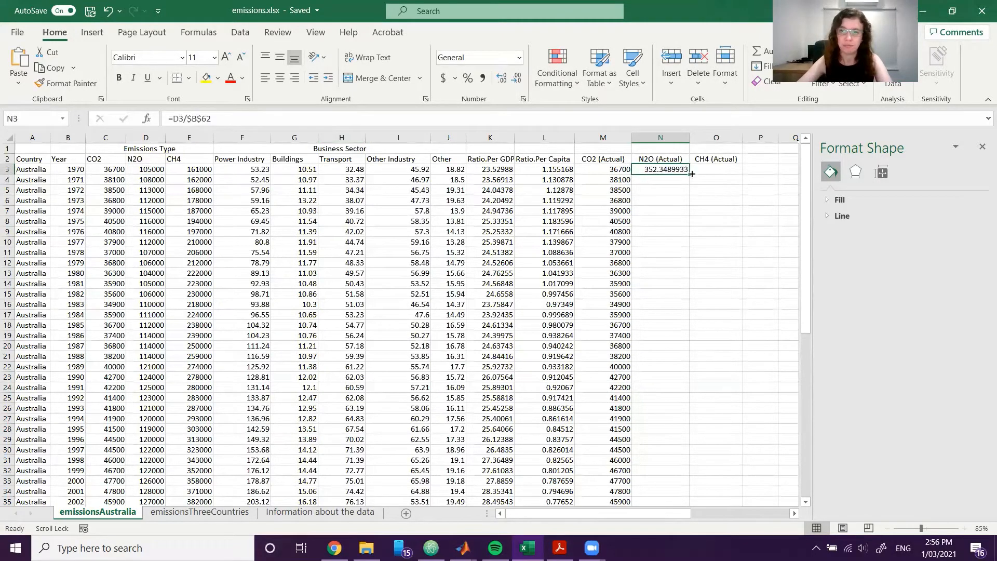
{"action": "double_click", "coordinate": [690, 174]}
{"action": "scroll", "coordinate": [778, 202], "scroll_direction": "down", "scroll_amount": 5}
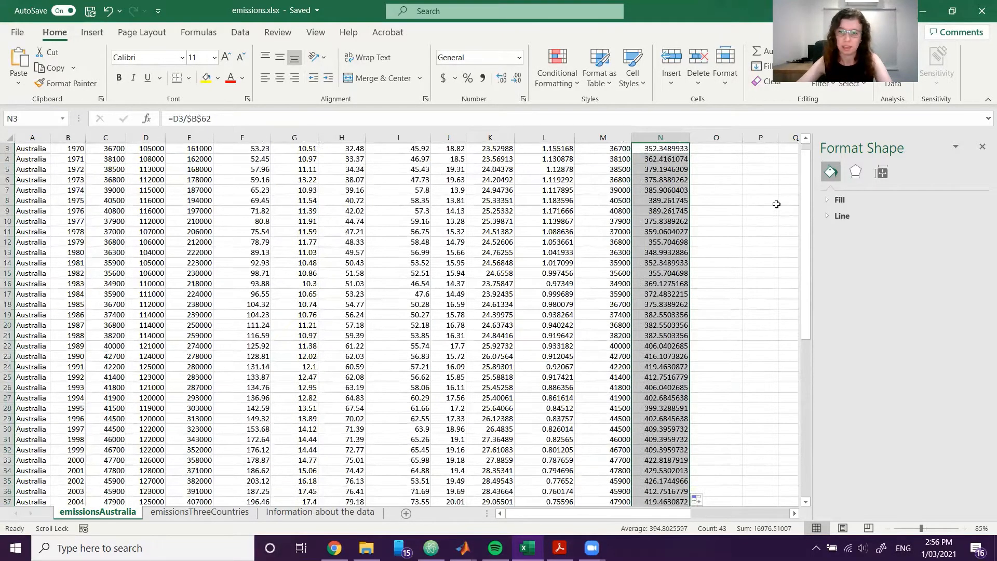
{"action": "scroll", "coordinate": [761, 310], "scroll_direction": "down", "scroll_amount": 1}
{"action": "left_click", "coordinate": [717, 388]}
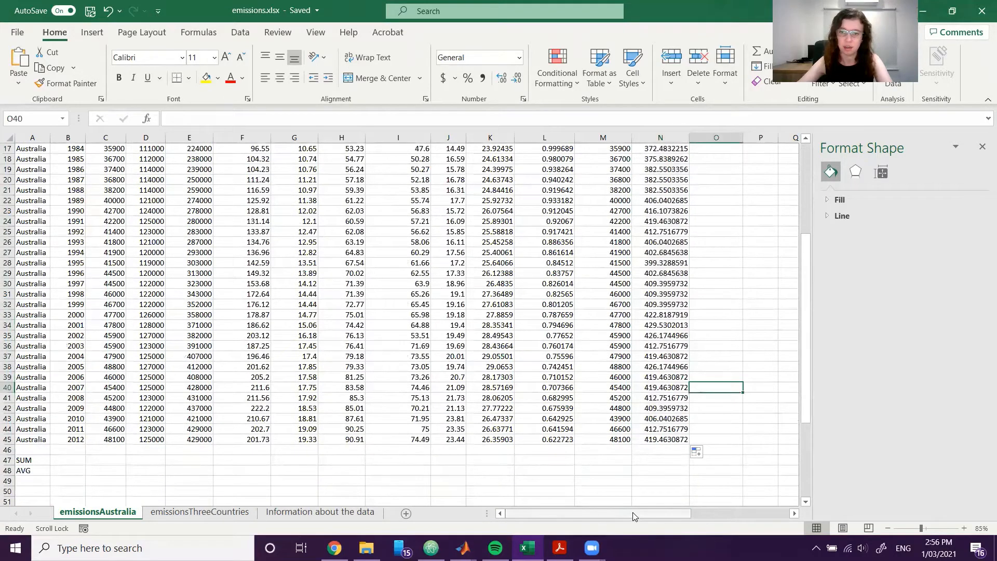
Enter =E3/B63 in O3 to divide the 1970 CH4 emissions by the CH4 equivalent in the gas table.
{"action": "left_click_drag", "start_coordinate": [633, 513], "coordinate": [651, 501]}
{"action": "scroll", "coordinate": [575, 399], "scroll_direction": "up", "scroll_amount": 6}
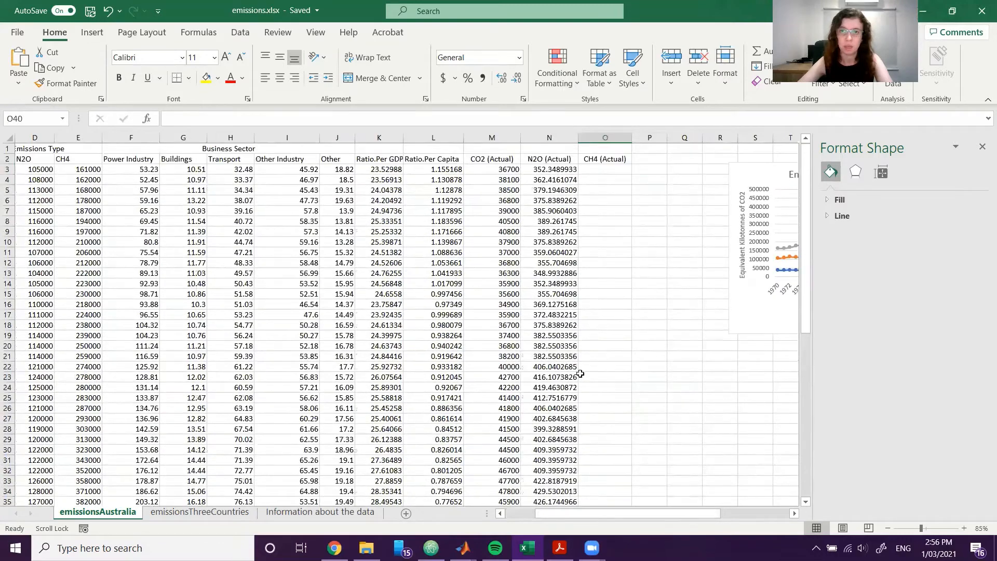
{"action": "left_click", "coordinate": [605, 190]}
{"action": "left_click", "coordinate": [605, 169]}
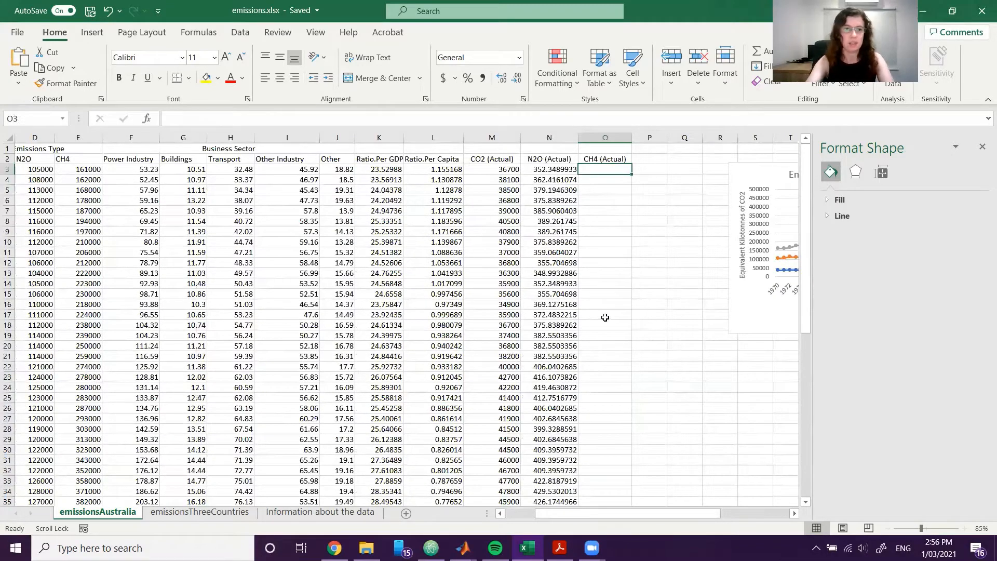
{"action": "type", "text": "="}
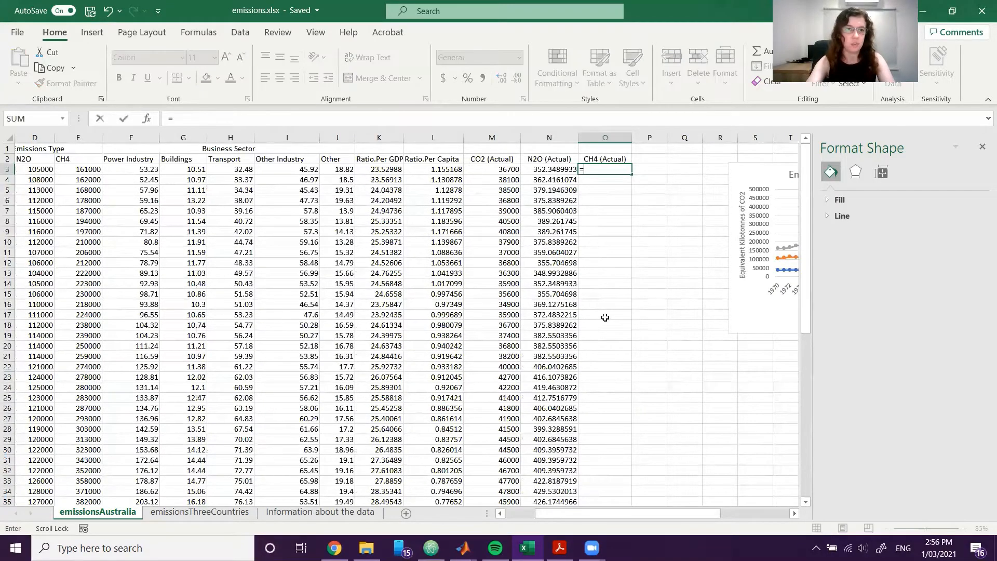
{"action": "left_click", "coordinate": [90, 170]}
{"action": "left_click_drag", "start_coordinate": [594, 511], "coordinate": [584, 510]}
{"action": "type", "text": "/"}
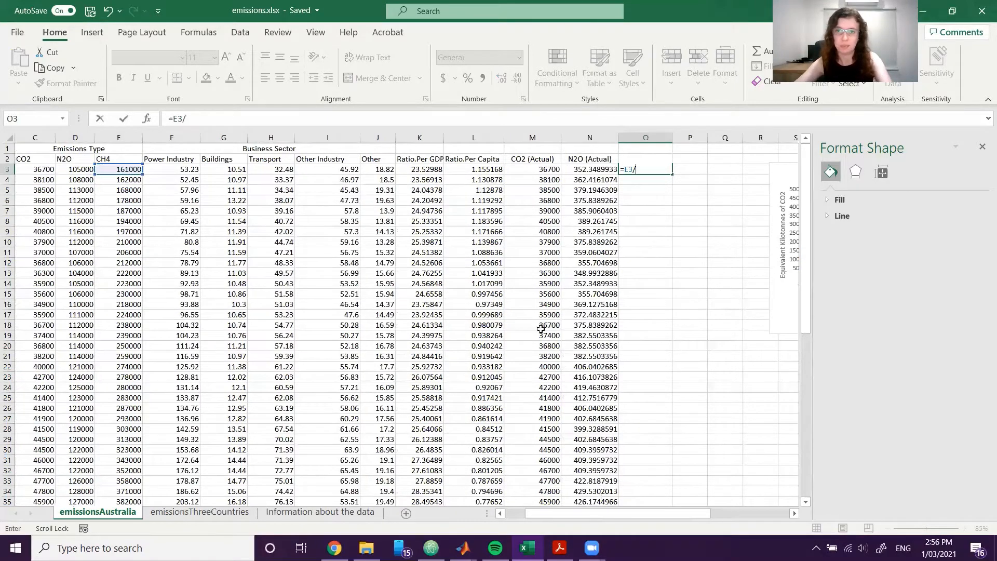
{"action": "scroll", "coordinate": [535, 364], "scroll_direction": "down", "scroll_amount": 2}
{"action": "scroll", "coordinate": [524, 408], "scroll_direction": "down", "scroll_amount": 5}
{"action": "scroll", "coordinate": [208, 426], "scroll_direction": "left", "scroll_amount": 2}
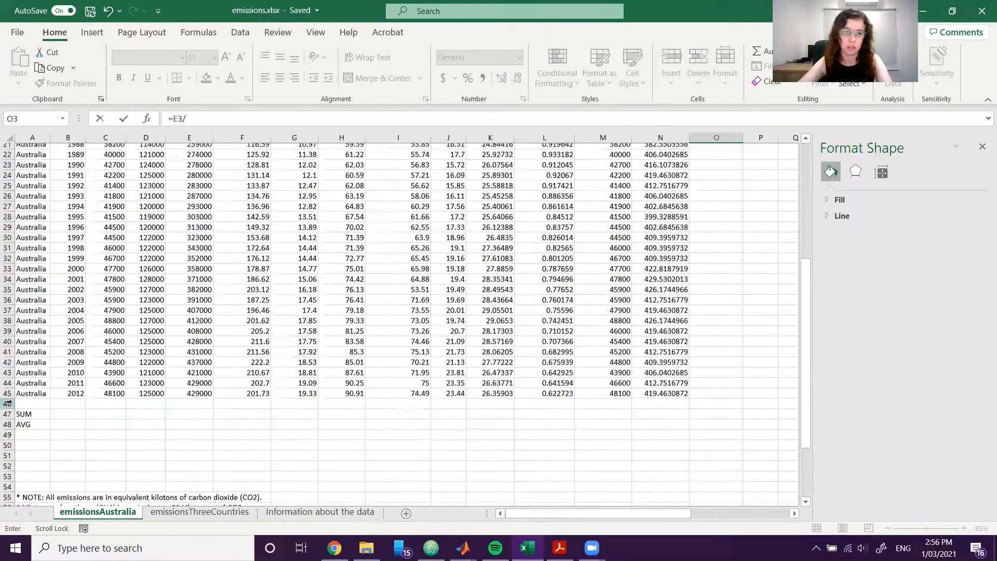
{"action": "scroll", "coordinate": [81, 436], "scroll_direction": "down", "scroll_amount": 3}
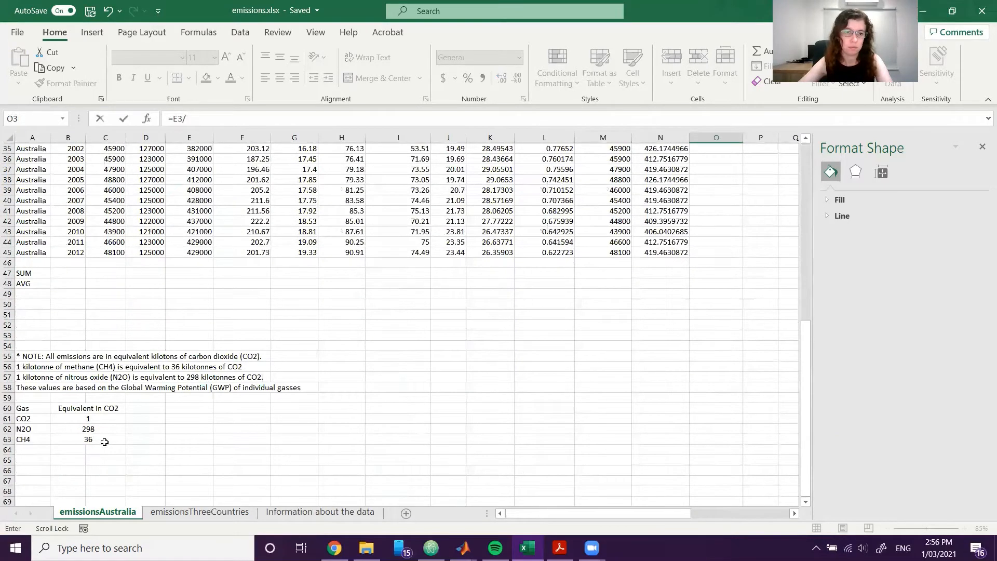
{"action": "left_click", "coordinate": [89, 439]}
{"action": "key", "text": "Return"}
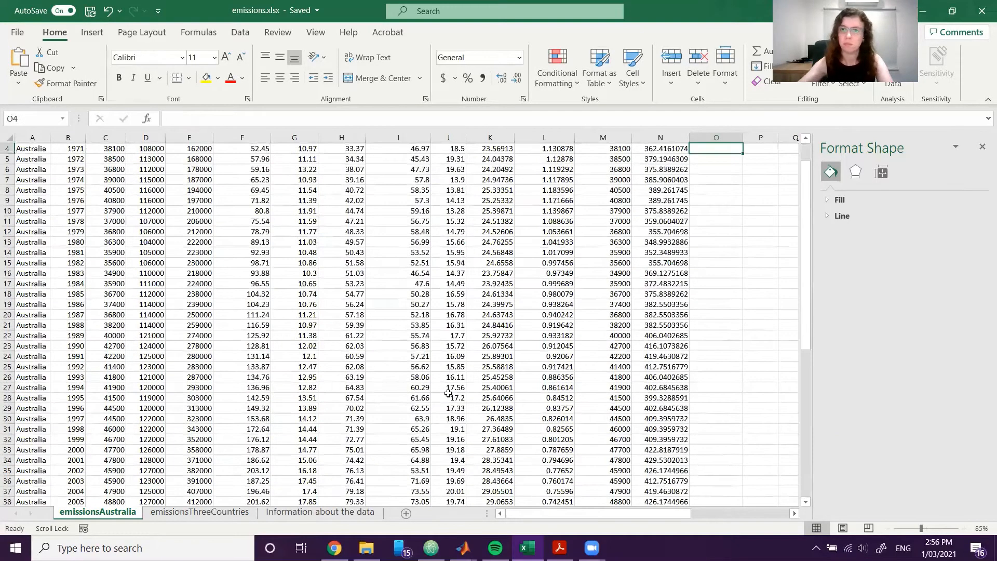
Make the B63 reference in the O3 formula absolute so it reads =E3/$B$63.
{"action": "scroll", "coordinate": [542, 365], "scroll_direction": "up", "scroll_amount": 1}
{"action": "left_click", "coordinate": [710, 168]}
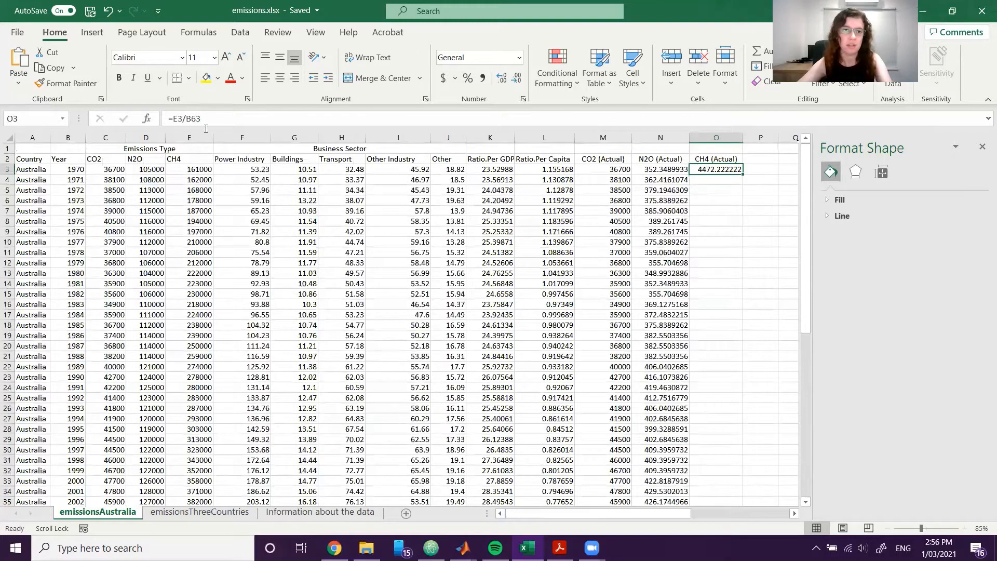
{"action": "left_click", "coordinate": [188, 119]}
{"action": "type", "text": "$"}
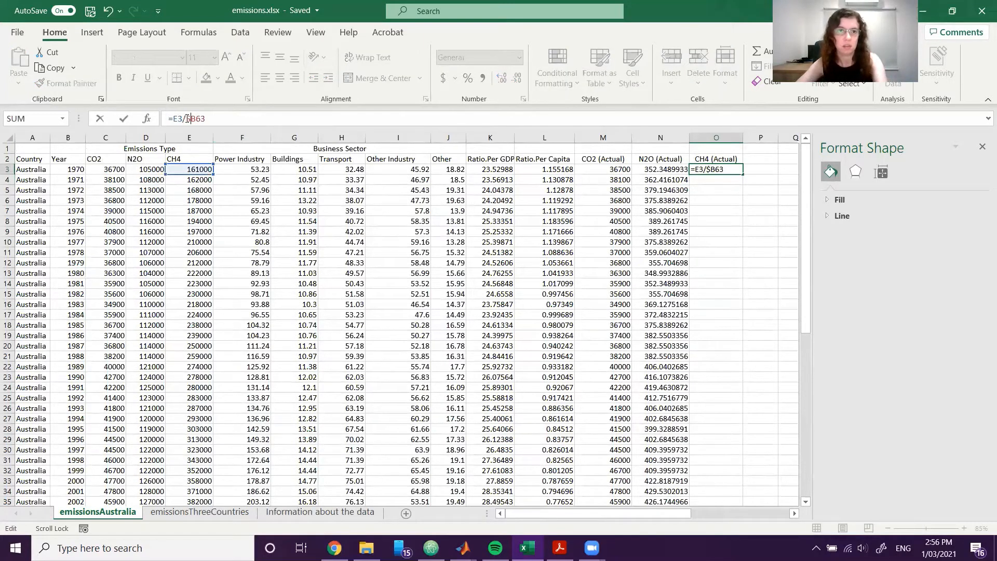
{"action": "left_click", "coordinate": [198, 118]}
{"action": "type", "text": "$"}
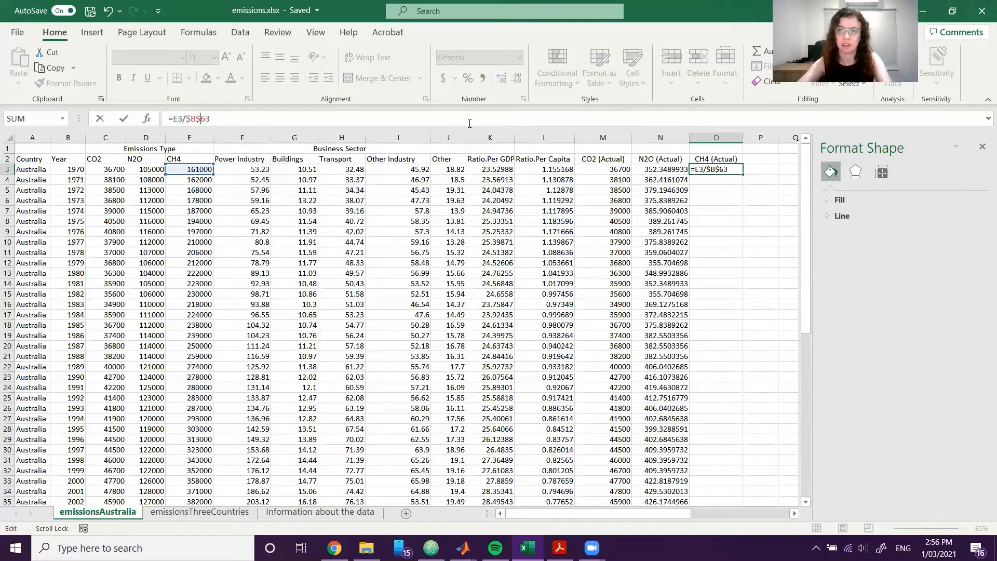
{"action": "key", "text": "ctrl+Return"}
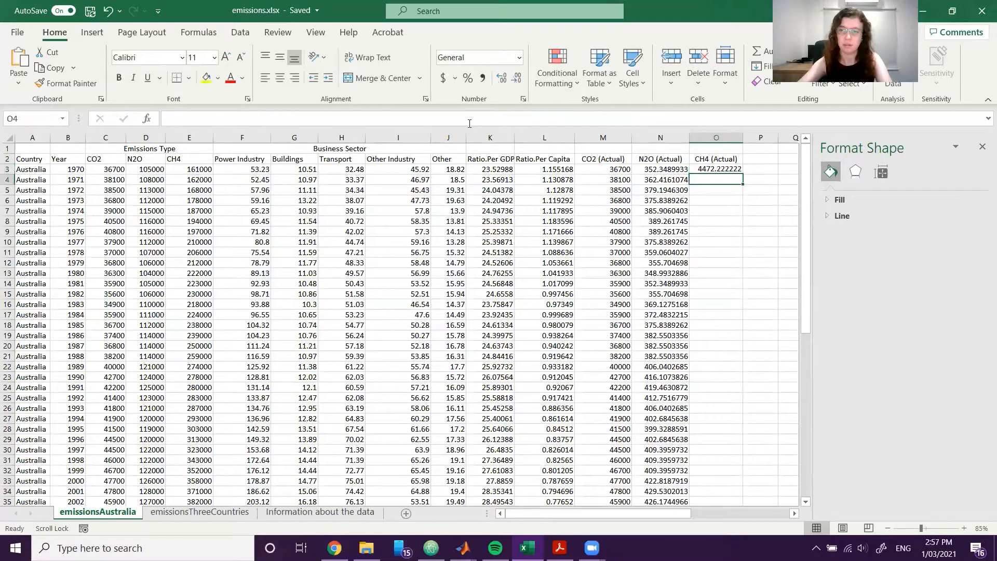
Fill the O3 formula down the CH4 (Actual) column for all years and check the formulas in its first rows.
{"action": "double_click", "coordinate": [743, 174]}
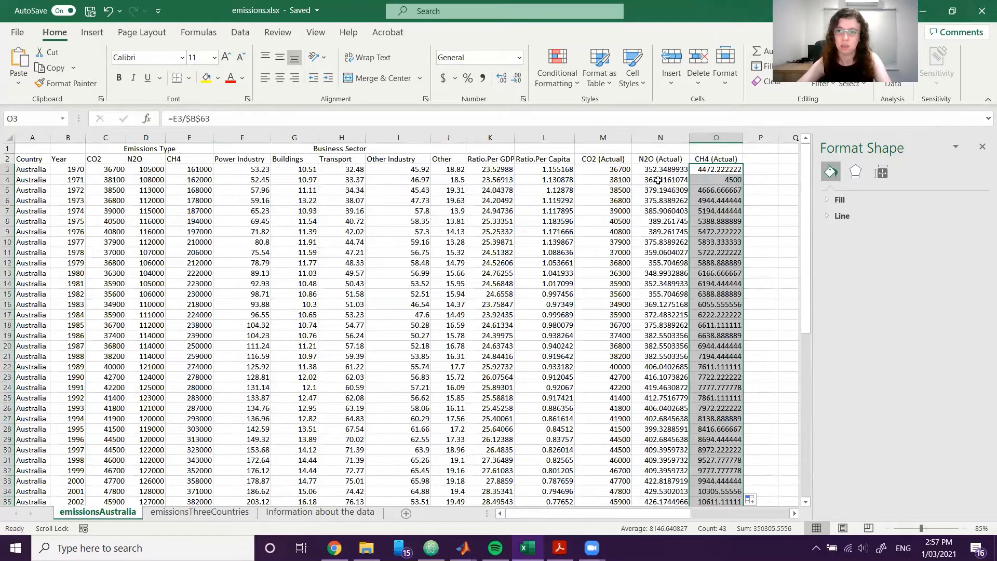
{"action": "left_click", "coordinate": [714, 178]}
{"action": "left_click", "coordinate": [721, 168]}
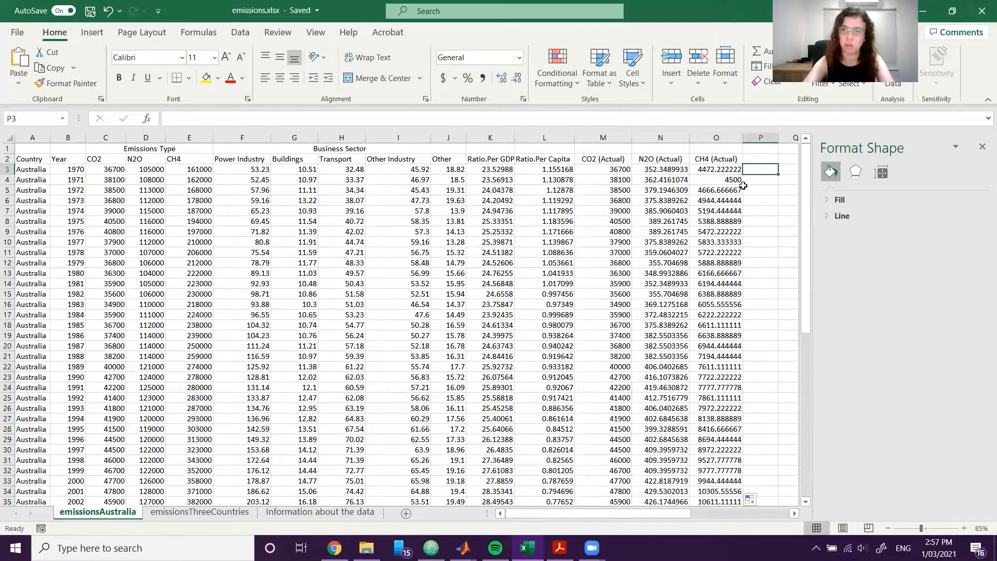
{"action": "key", "text": "Down"}
{"action": "key", "text": "Up"}
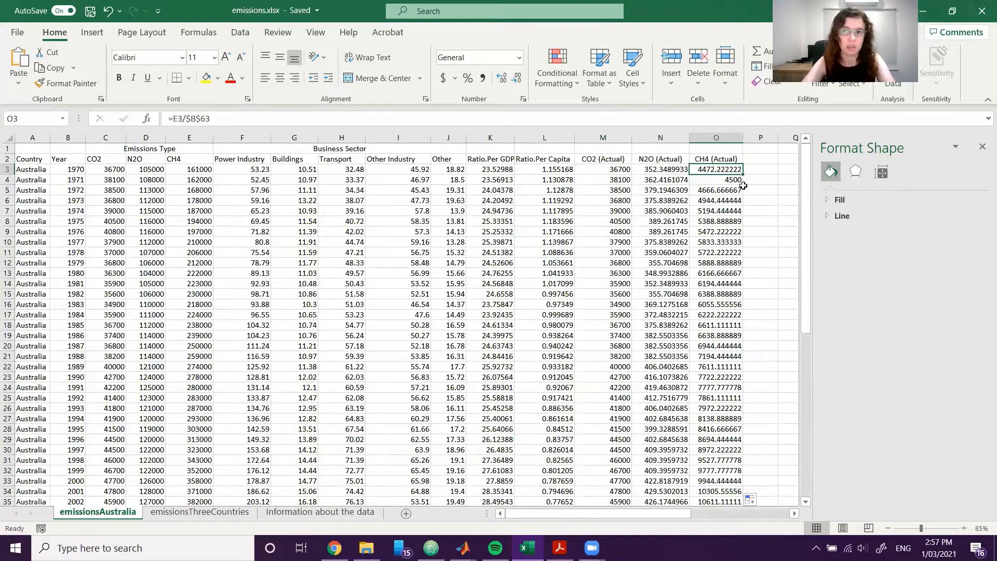
{"action": "key", "text": "Down"}
{"action": "key", "text": "Up"}
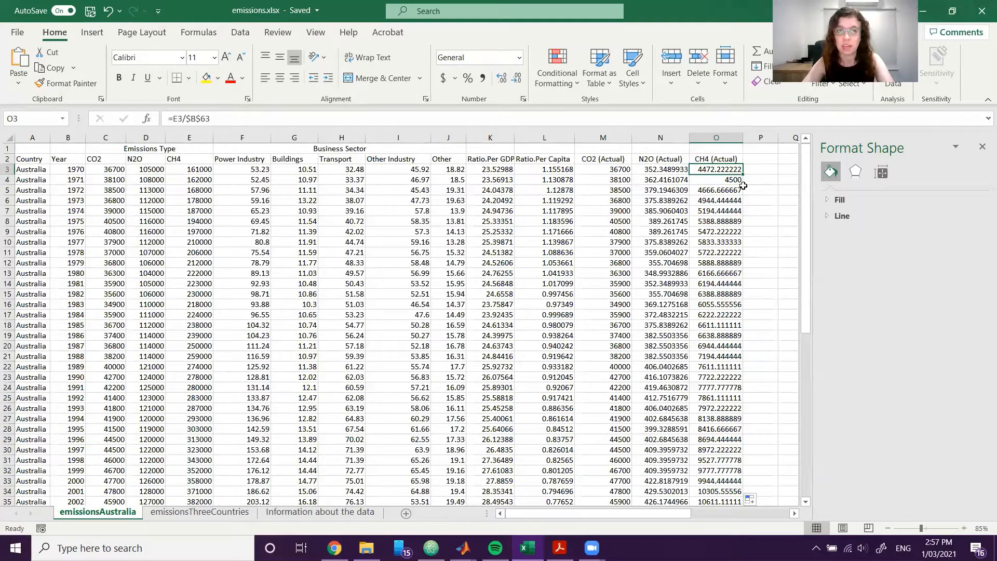
{"action": "key", "text": "Down"}
{"action": "key", "text": "Down"}
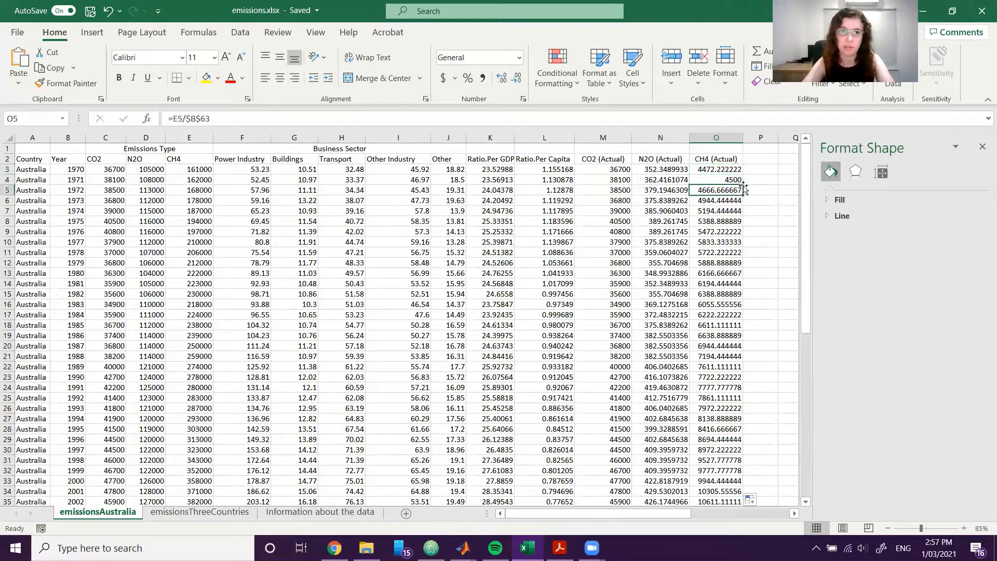
{"action": "key", "text": "Down"}
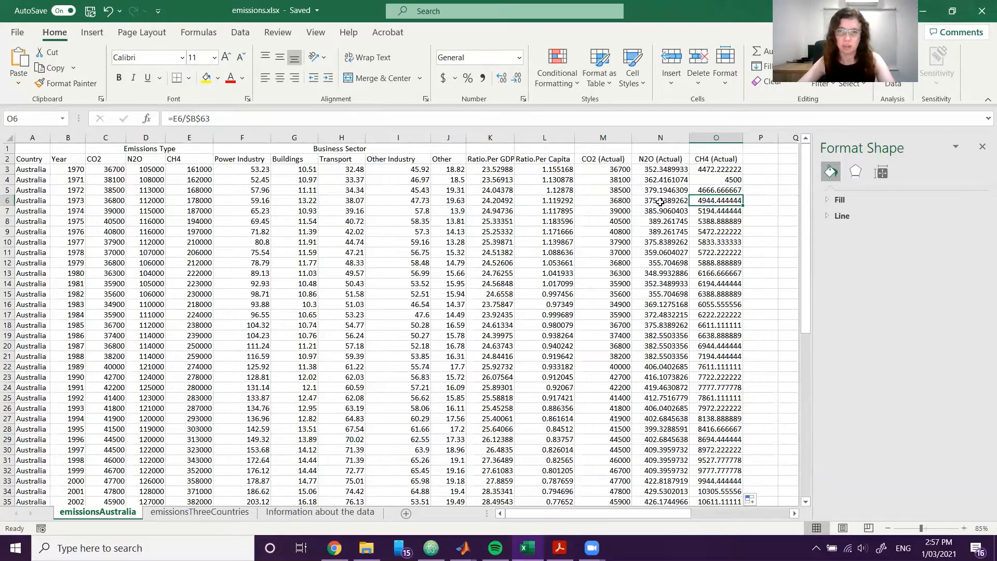
{"action": "left_click", "coordinate": [760, 221]}
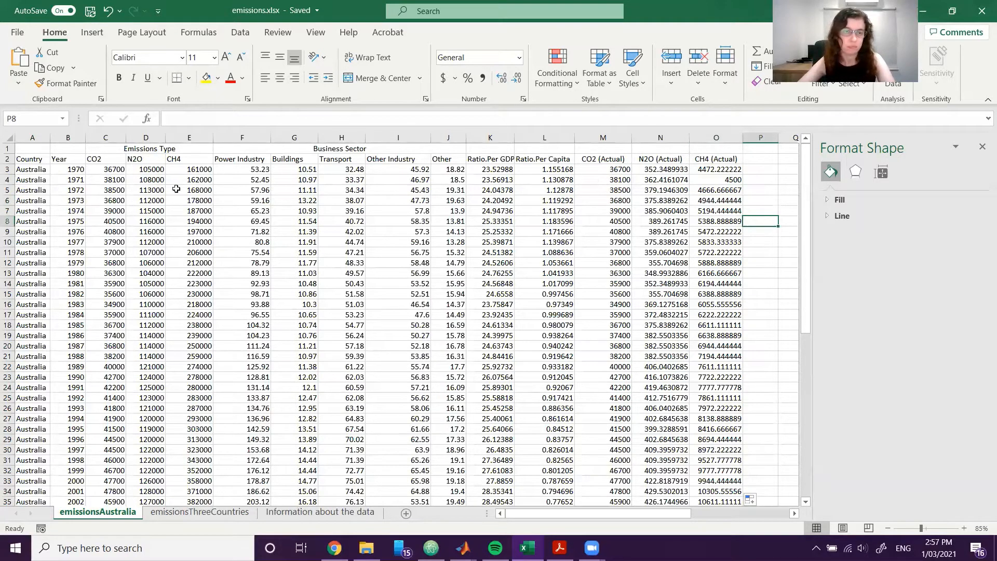
{"action": "left_click", "coordinate": [72, 136]}
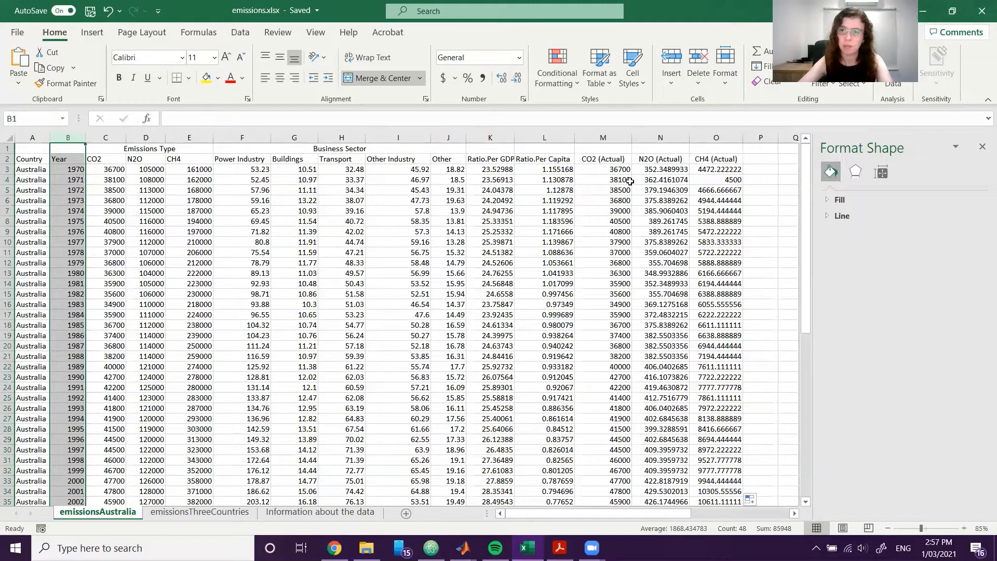
{"action": "left_click_drag", "start_coordinate": [597, 137], "coordinate": [719, 137]}
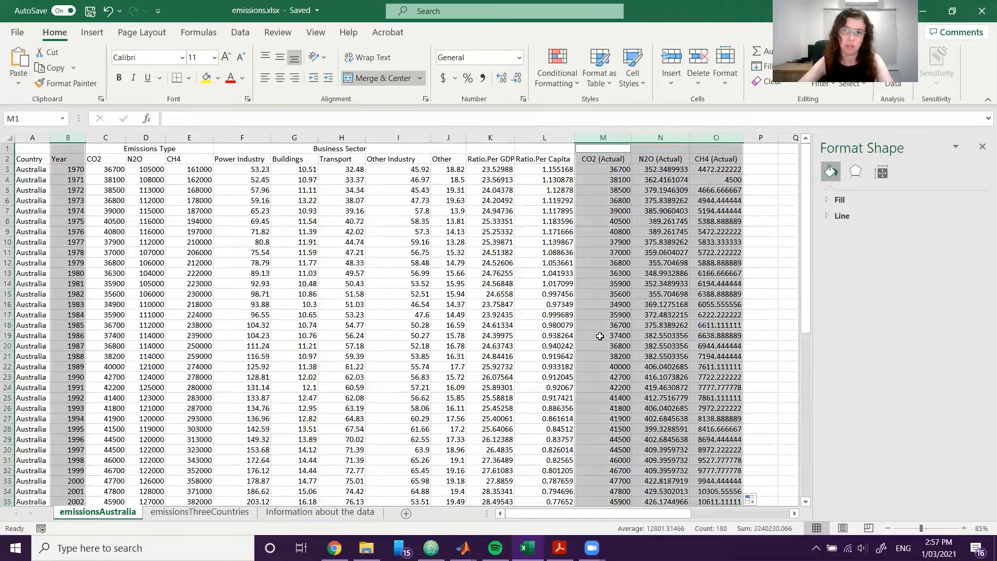
{"action": "scroll", "coordinate": [600, 336], "scroll_direction": "down", "scroll_amount": 9}
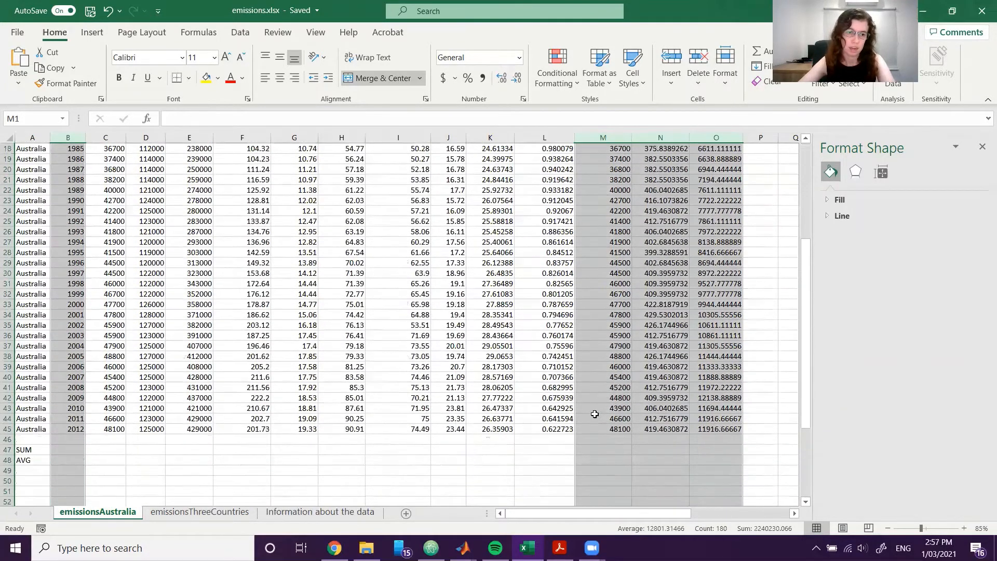
{"action": "left_click", "coordinate": [68, 459]}
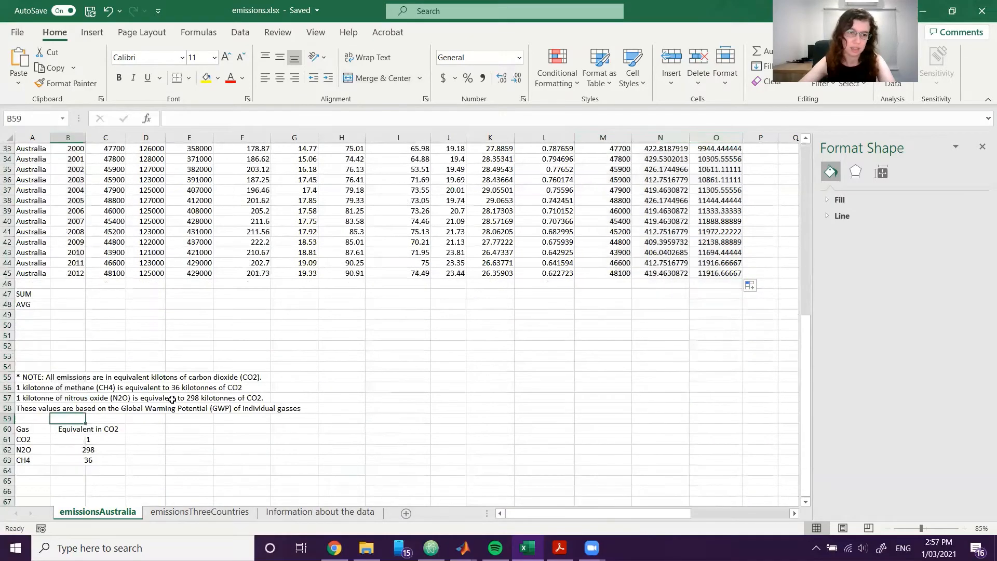
{"action": "scroll", "coordinate": [173, 399], "scroll_direction": "up", "scroll_amount": 2}
{"action": "scroll", "coordinate": [173, 398], "scroll_direction": "up", "scroll_amount": 7}
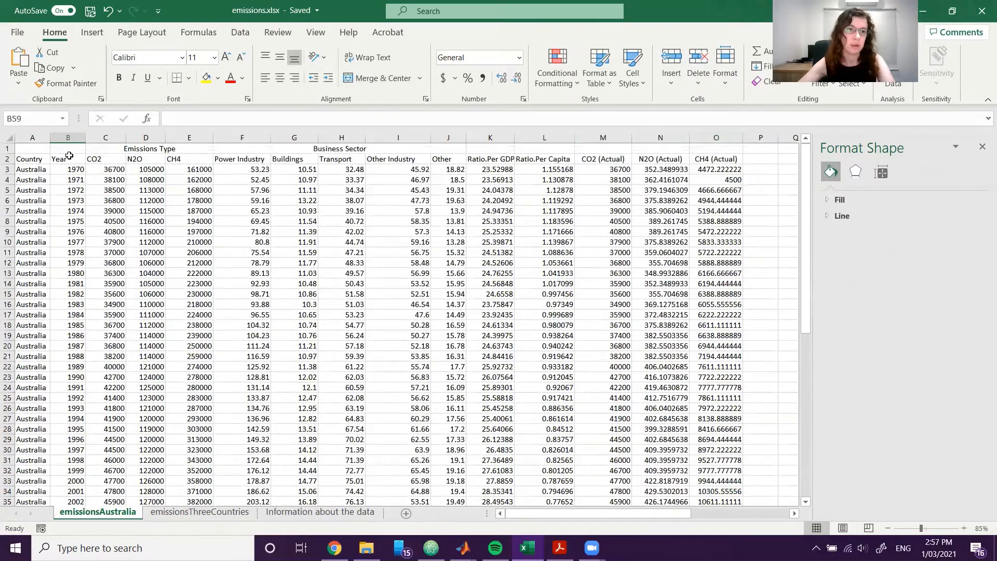
Insert the recommended line chart from the Year data in B2:B45 and the three actual-emissions columns in M2:O45.
{"action": "left_click_drag", "start_coordinate": [66, 160], "coordinate": [81, 490]}
{"action": "scroll", "coordinate": [670, 419], "scroll_direction": "up", "scroll_amount": 2}
{"action": "scroll", "coordinate": [673, 419], "scroll_direction": "up", "scroll_amount": 2}
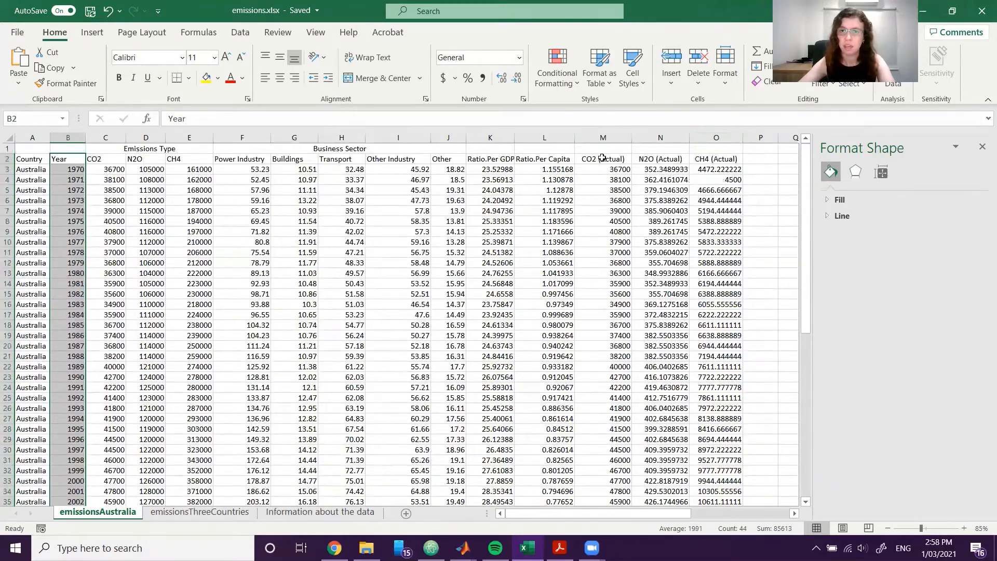
{"action": "left_click_drag", "start_coordinate": [602, 158], "coordinate": [712, 482], "text": "ctrl"}
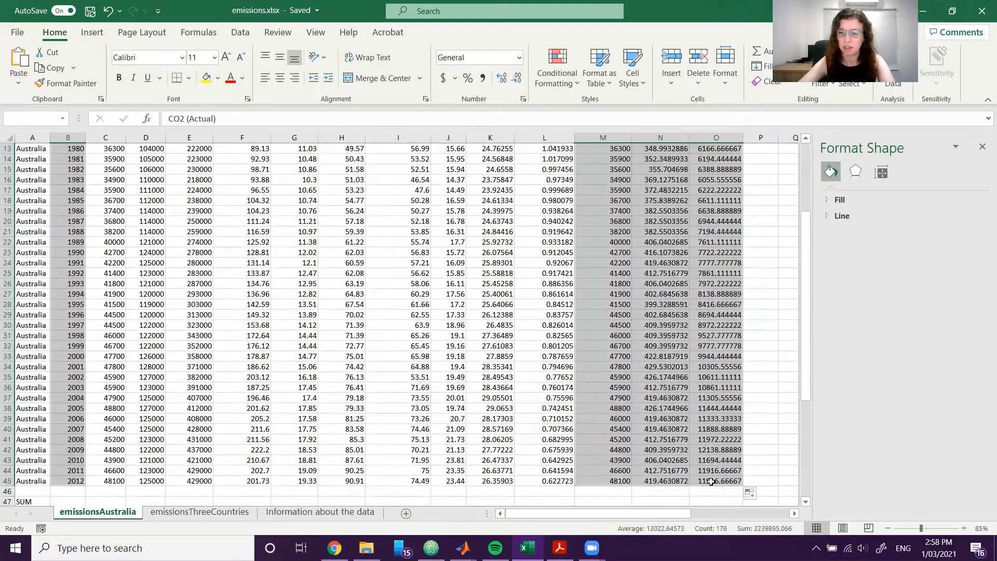
{"action": "scroll", "coordinate": [712, 482], "scroll_direction": "up", "scroll_amount": 4}
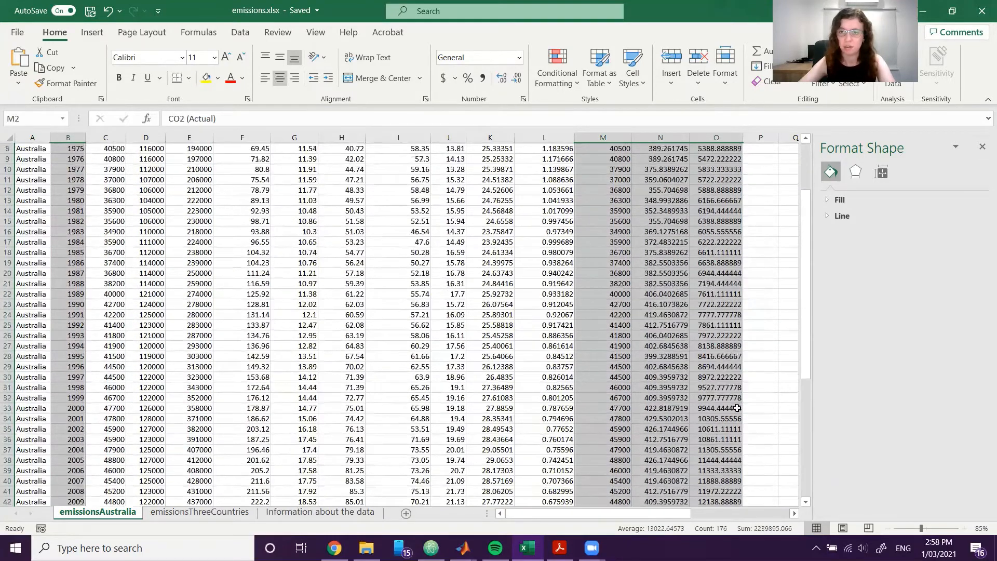
{"action": "left_click", "coordinate": [85, 37]}
{"action": "left_click", "coordinate": [427, 62]}
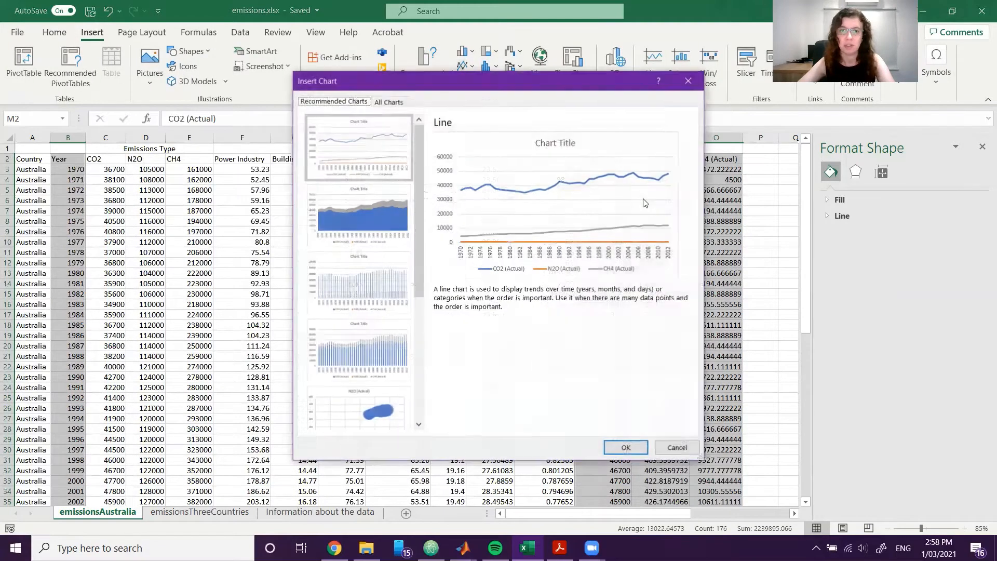
{"action": "left_click", "coordinate": [626, 448]}
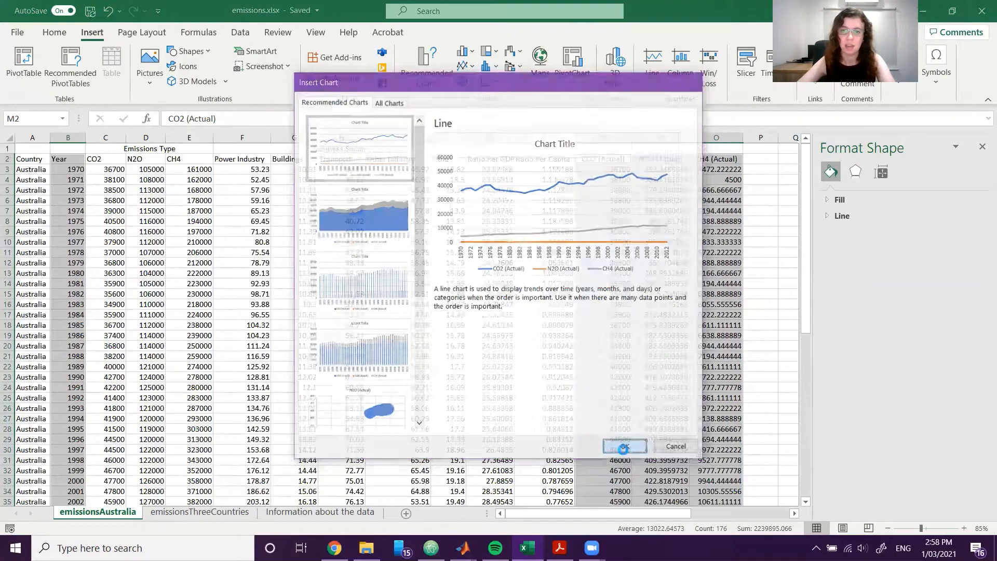
Move the new actual-emissions chart off the data to the empty cells beneath the Emissions by Gas Type in Australia chart.
{"action": "scroll", "coordinate": [589, 493], "scroll_direction": "right", "scroll_amount": 2}
{"action": "scroll", "coordinate": [589, 493], "scroll_direction": "right", "scroll_amount": 3}
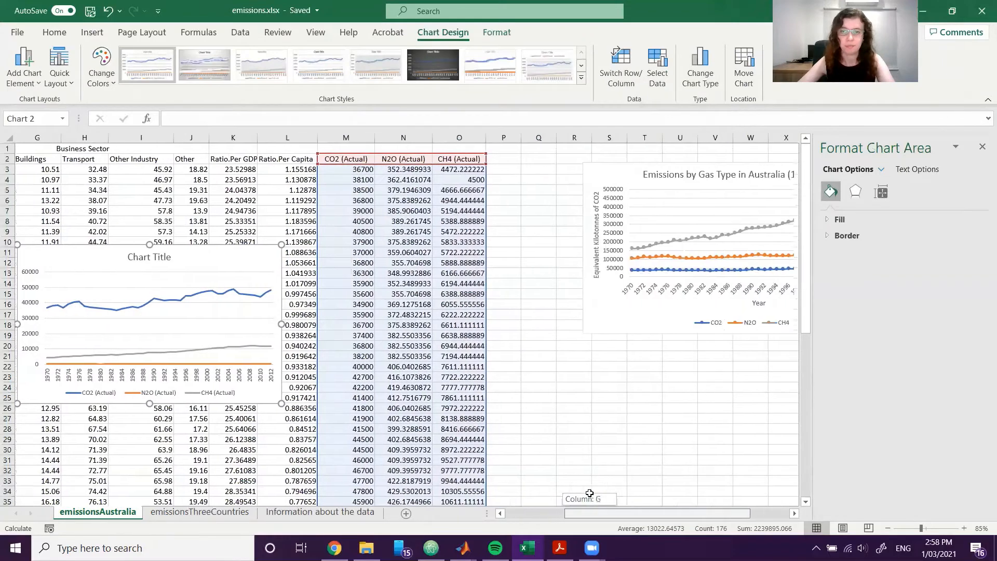
{"action": "left_click_drag", "start_coordinate": [187, 263], "coordinate": [771, 330]}
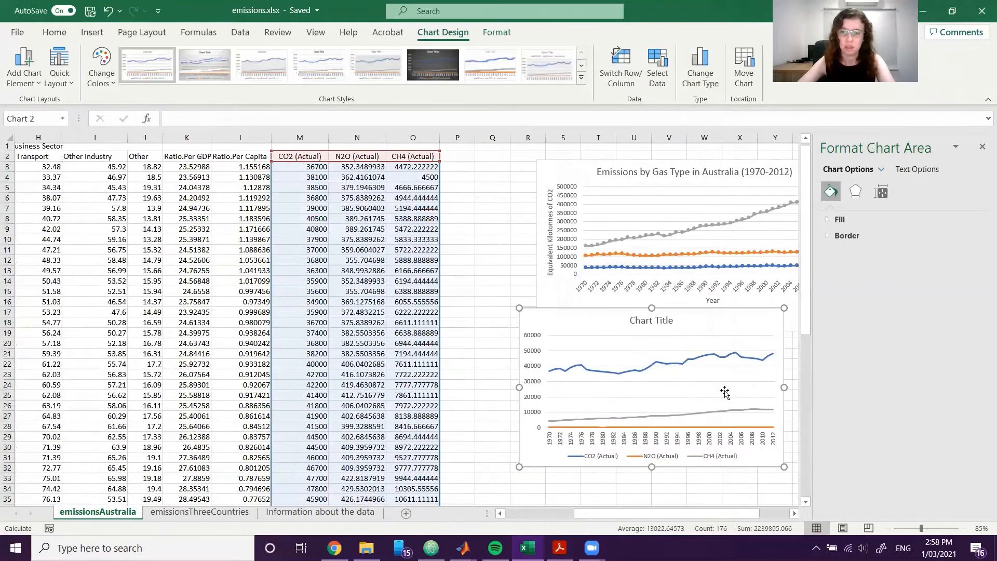
{"action": "scroll", "coordinate": [724, 392], "scroll_direction": "down", "scroll_amount": 1}
{"action": "left_click_drag", "start_coordinate": [607, 512], "coordinate": [630, 513]}
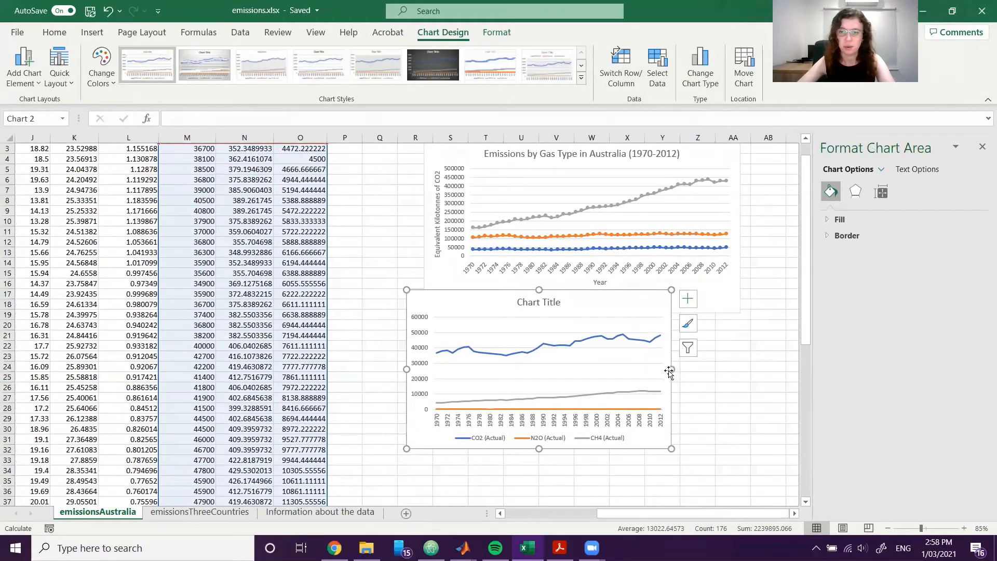
Resize the new chart to match the width of the chart above, align it directly beneath, and reduce its height slightly.
{"action": "left_click_drag", "start_coordinate": [672, 369], "coordinate": [715, 368]}
{"action": "left_click_drag", "start_coordinate": [695, 303], "coordinate": [718, 344]}
{"action": "left_click_drag", "start_coordinate": [736, 404], "coordinate": [742, 403]}
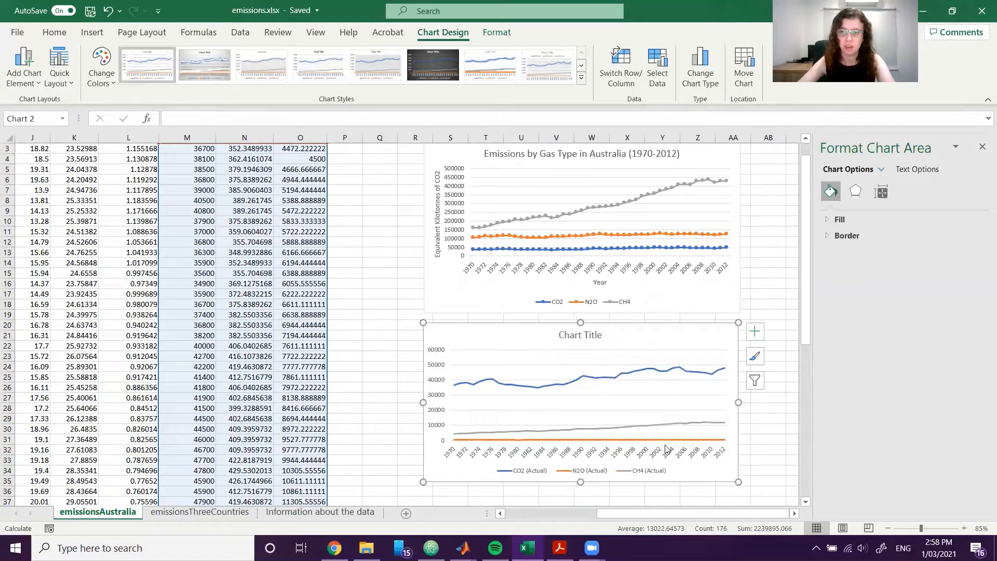
{"action": "left_click_drag", "start_coordinate": [581, 482], "coordinate": [581, 470]}
{"action": "left_click", "coordinate": [791, 449]}
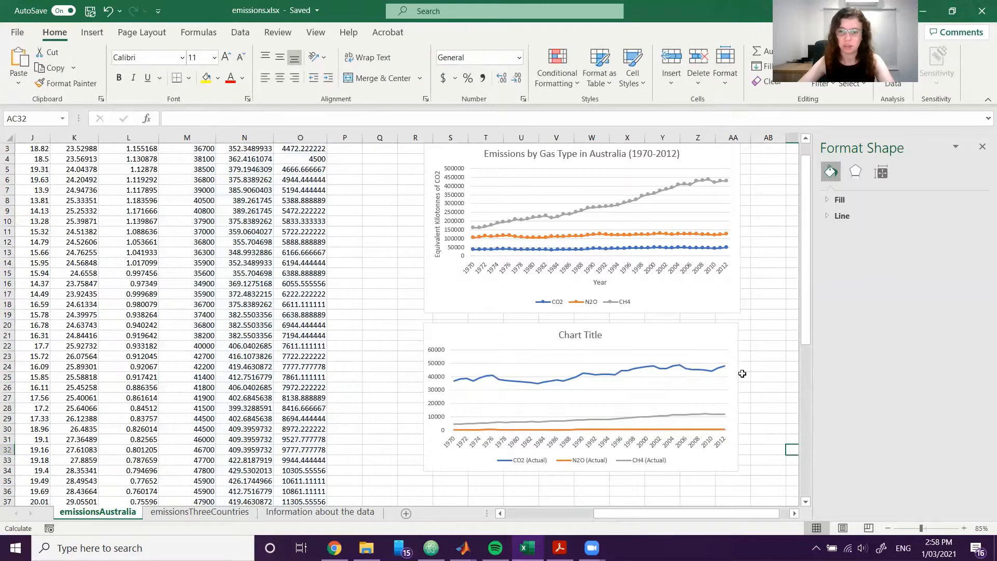
{"action": "scroll", "coordinate": [649, 374], "scroll_direction": "down", "scroll_amount": 1}
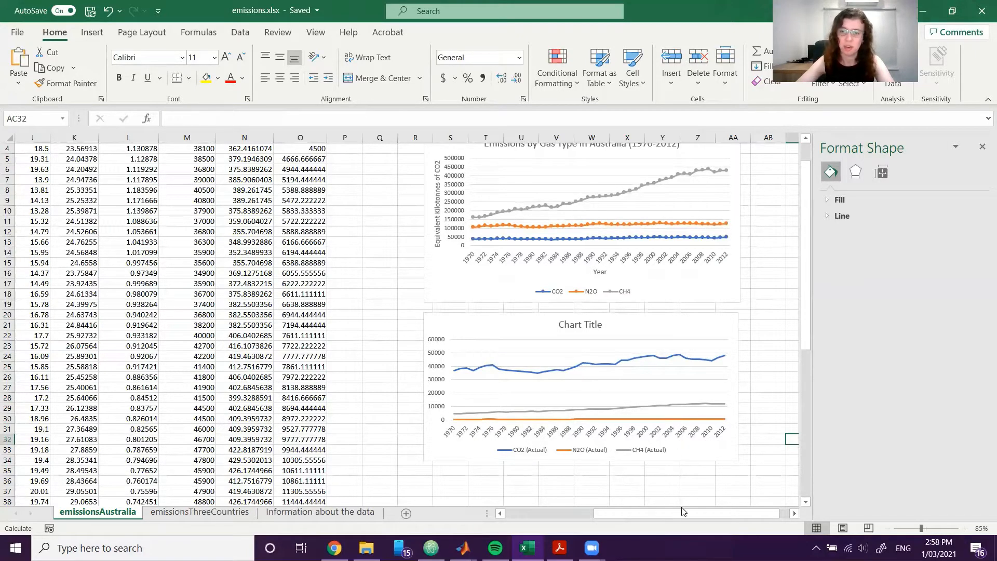
{"action": "scroll", "coordinate": [648, 418], "scroll_direction": "up", "scroll_amount": 1}
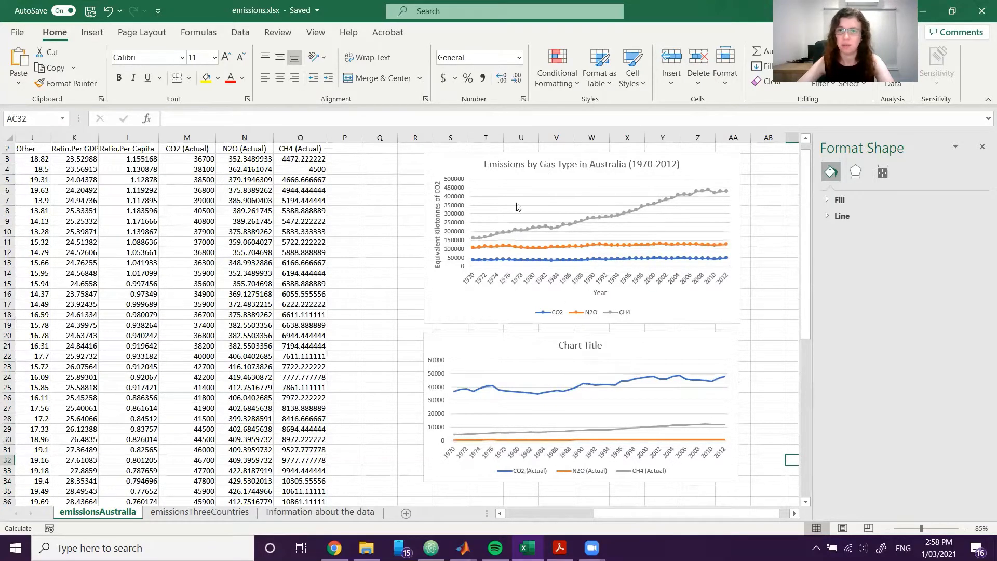
Title the actual-emissions chart "Emissions by Gas Type in Australia (1970-2012)".
{"action": "scroll", "coordinate": [579, 380], "scroll_direction": "down", "scroll_amount": 1}
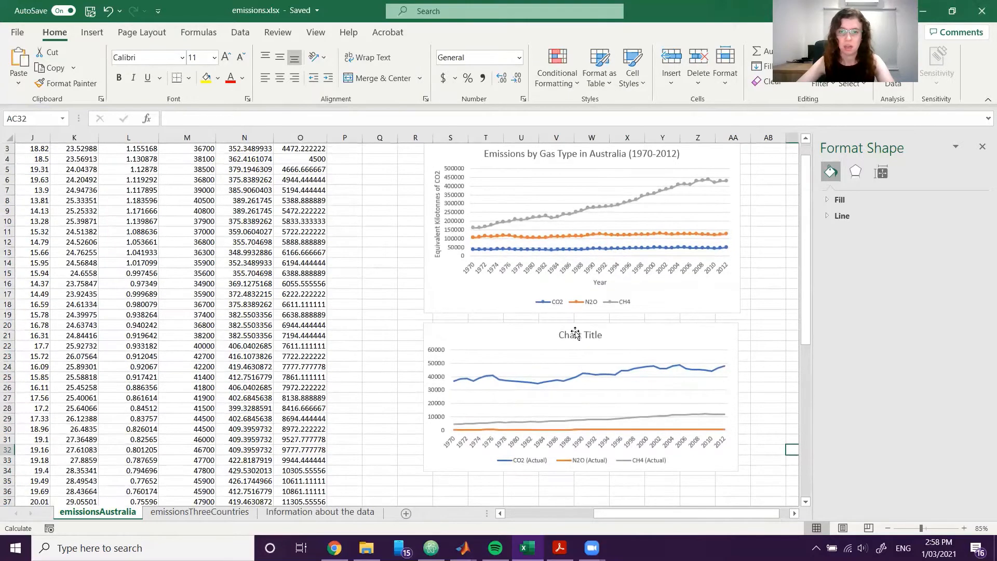
{"action": "left_click", "coordinate": [580, 334]}
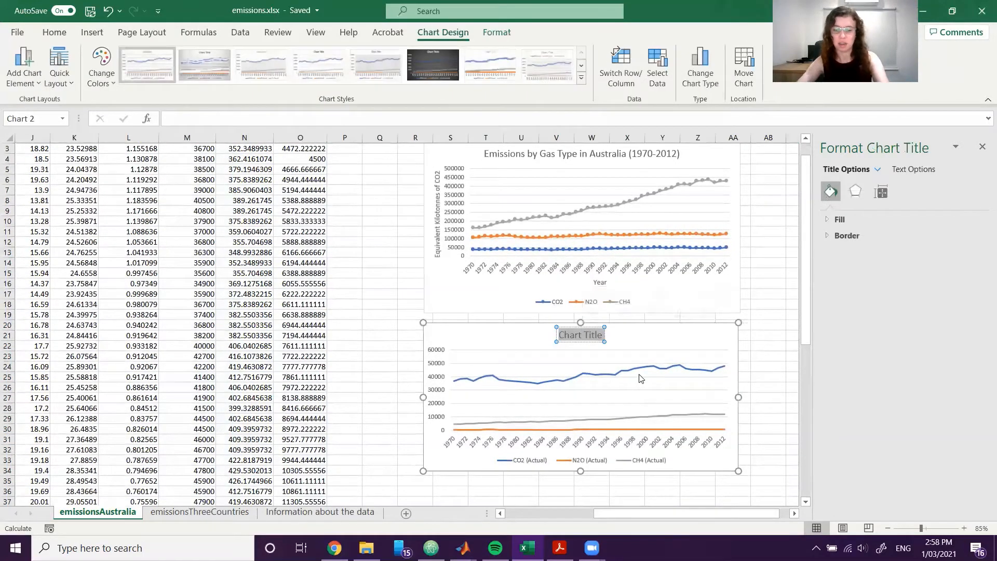
{"action": "type", "text": "E,o"}
{"action": "key", "text": "BackSpace"}
{"action": "key", "text": "BackSpace"}
{"action": "type", "text": "m"}
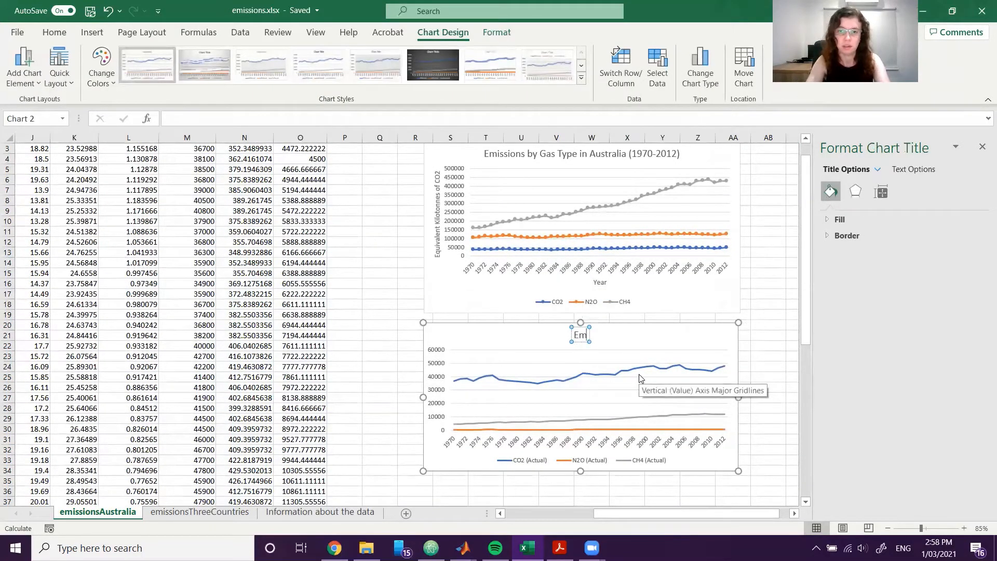
{"action": "type", "text": "issions by Gas"}
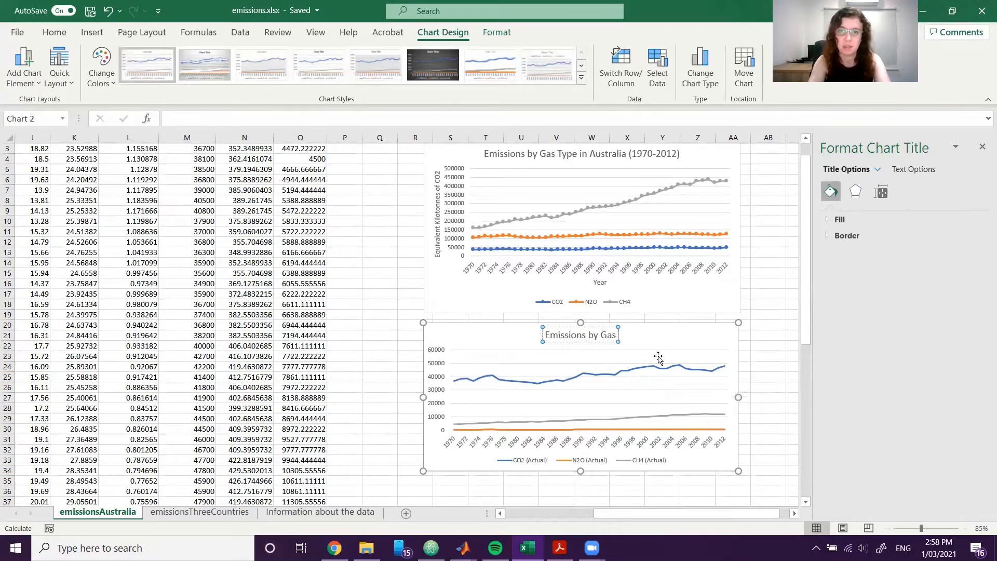
{"action": "type", "text": " Type in Australia (19"}
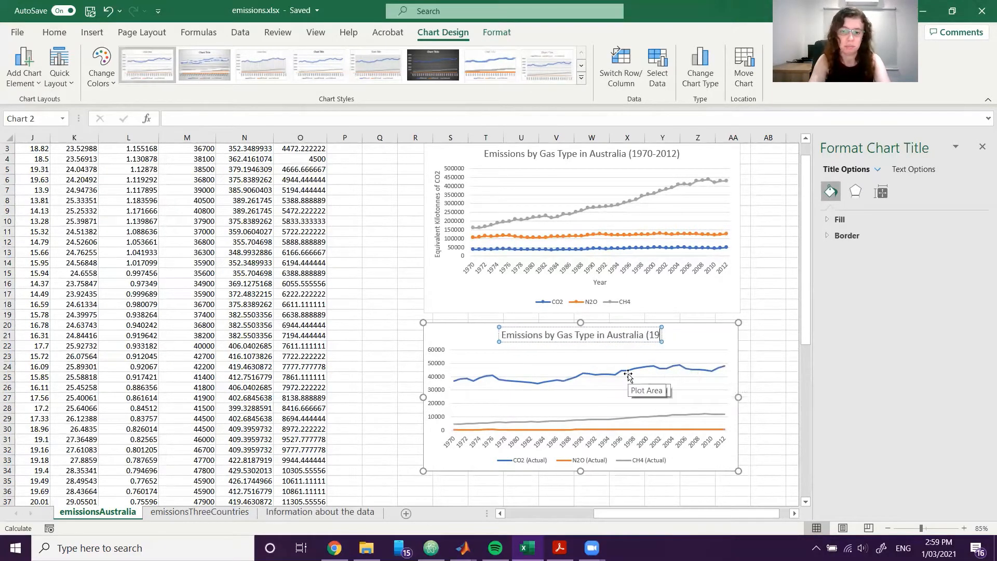
{"action": "type", "text": "80-2012)"}
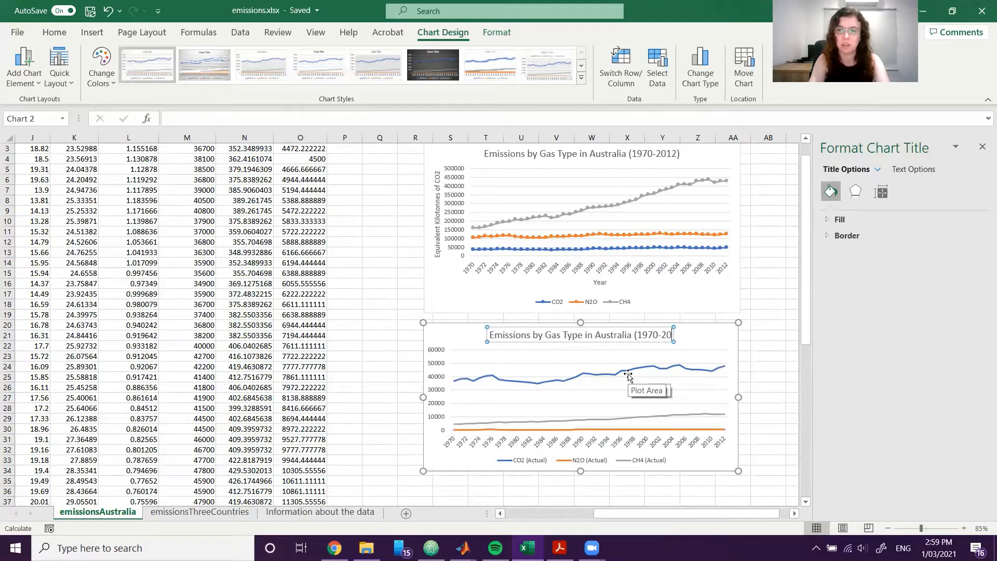
{"action": "left_click", "coordinate": [745, 354]}
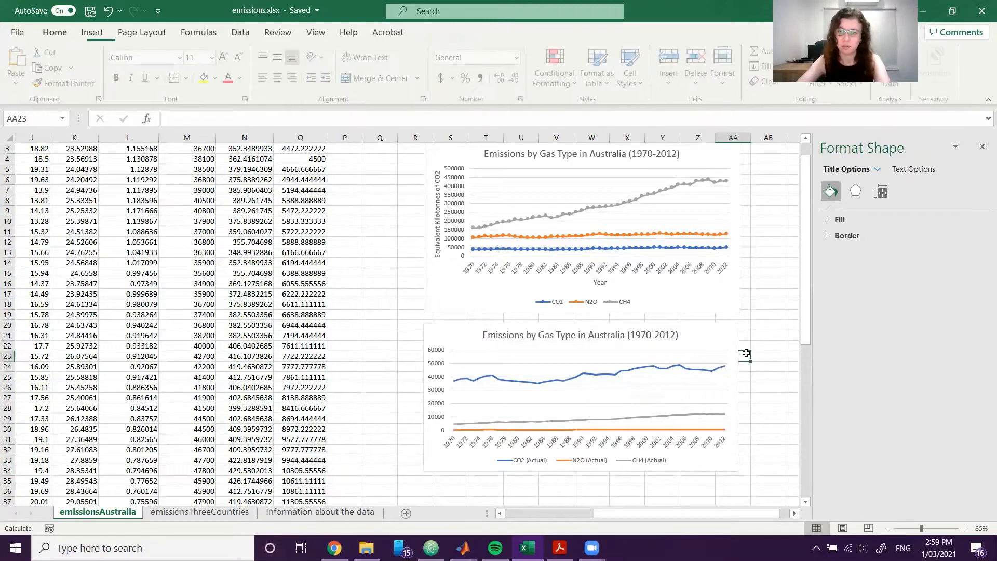
Add axis titles to the actual-emissions chart, naming the vertical axis "Kilotonnes" and the horizontal axis "Year".
{"action": "left_click", "coordinate": [731, 339]}
{"action": "left_click", "coordinate": [755, 331]}
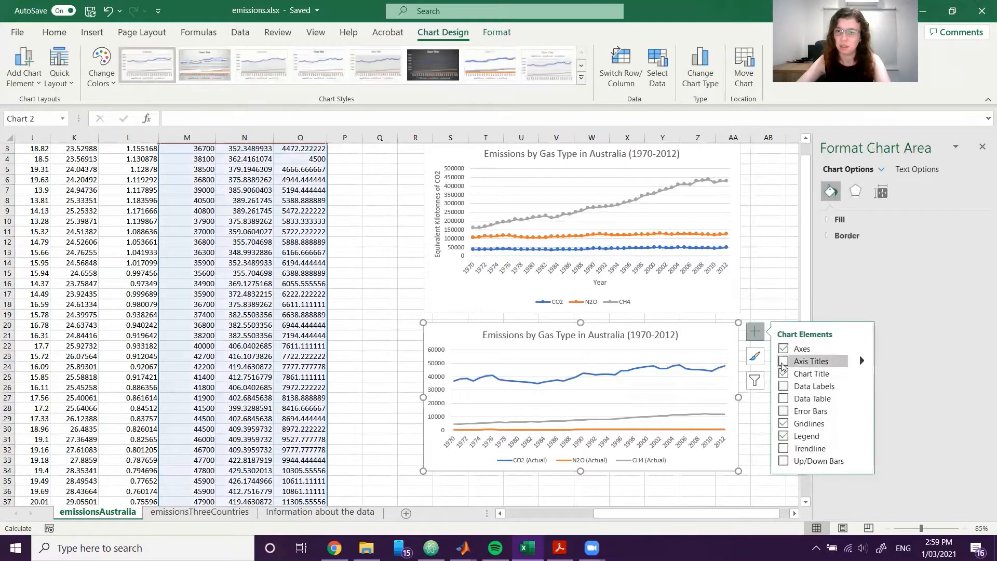
{"action": "left_click", "coordinate": [783, 361]}
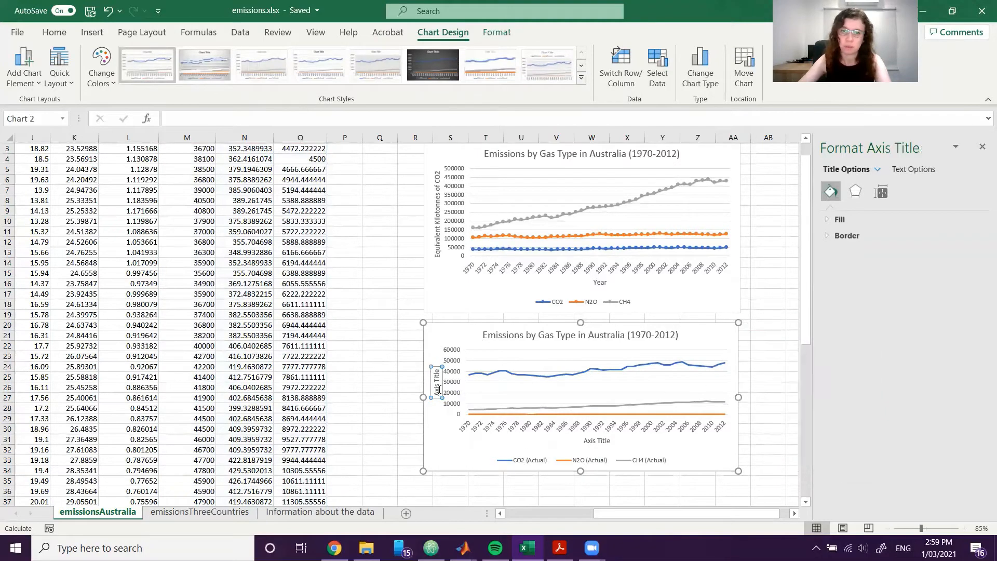
{"action": "triple_click", "coordinate": [438, 382]}
{"action": "type", "text": "Kilotonnes"}
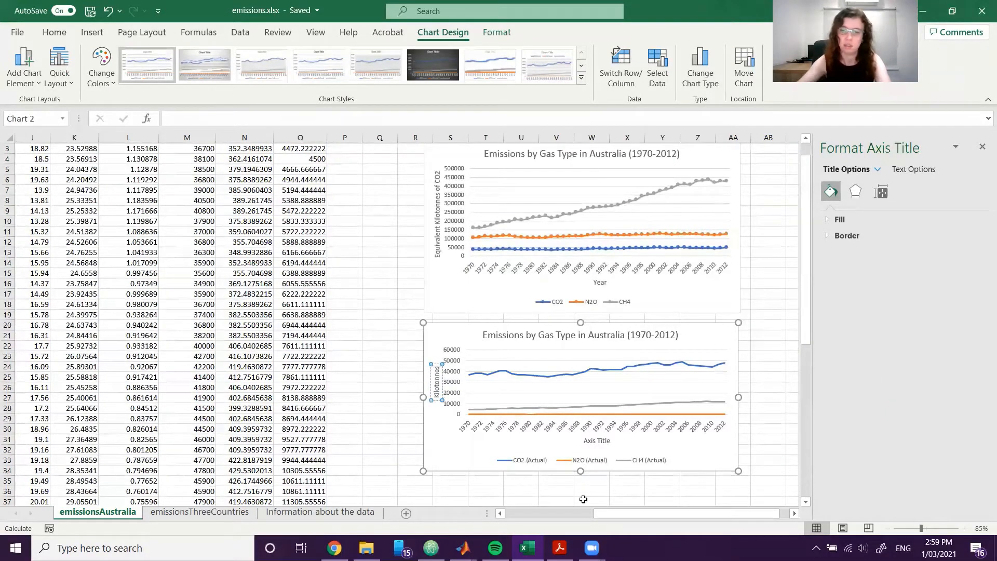
{"action": "double_click", "coordinate": [592, 440]}
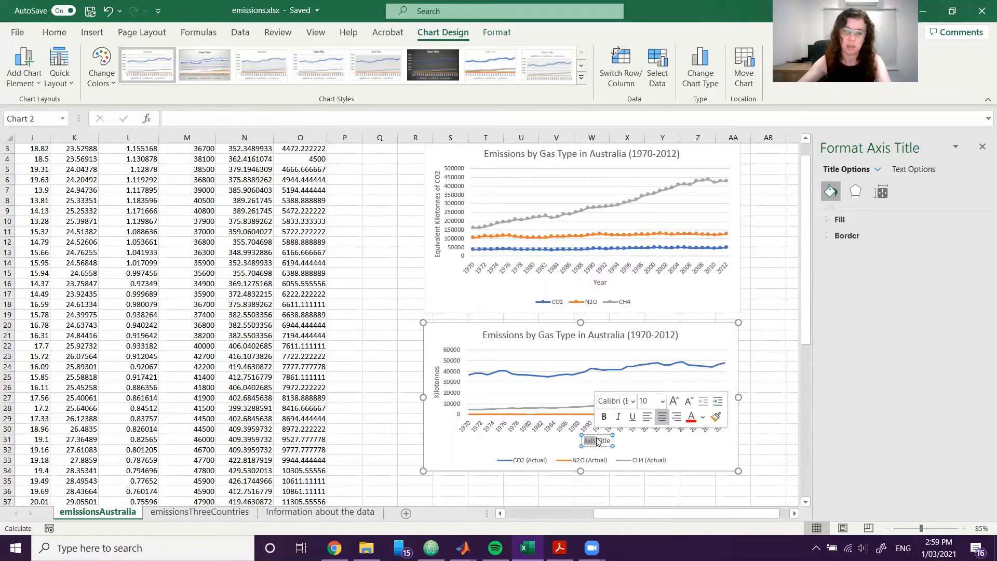
{"action": "triple_click", "coordinate": [602, 440]}
{"action": "type", "text": "Year"}
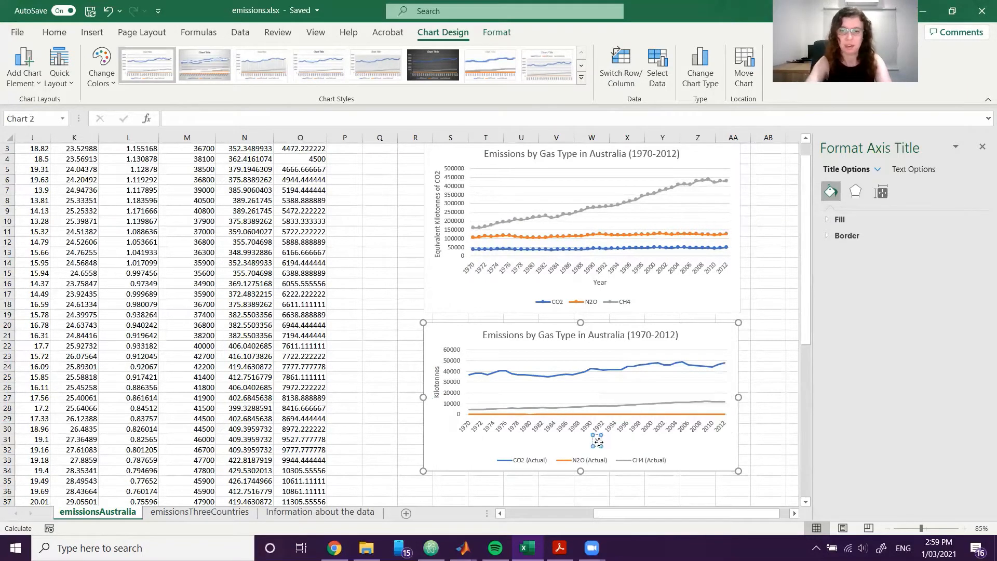
Apply the chart style with small line markers and the legend beneath to the actual-emissions chart, matching the chart above.
{"action": "left_click", "coordinate": [729, 346]}
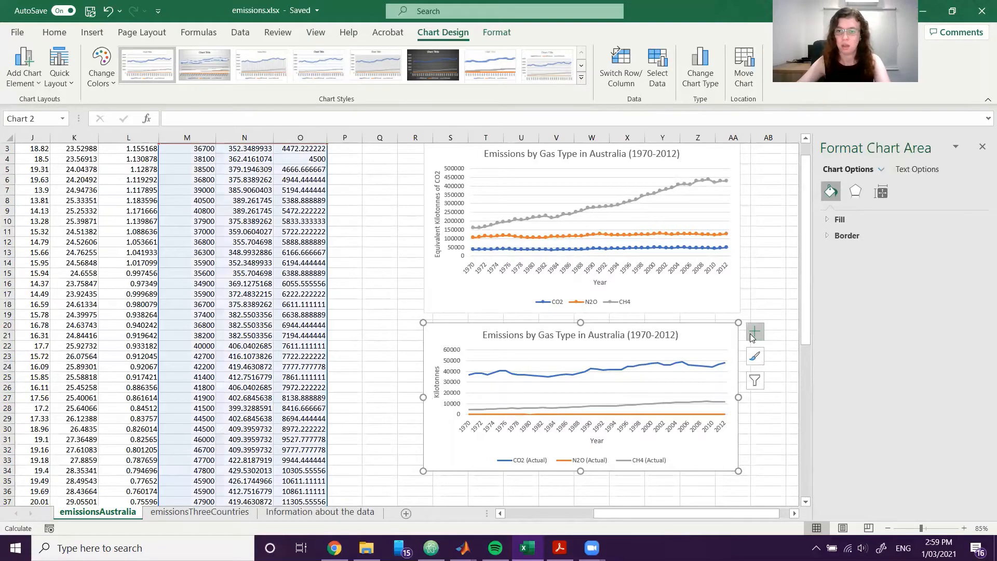
{"action": "left_click", "coordinate": [754, 355]}
{"action": "scroll", "coordinate": [836, 446], "scroll_direction": "down", "scroll_amount": 5}
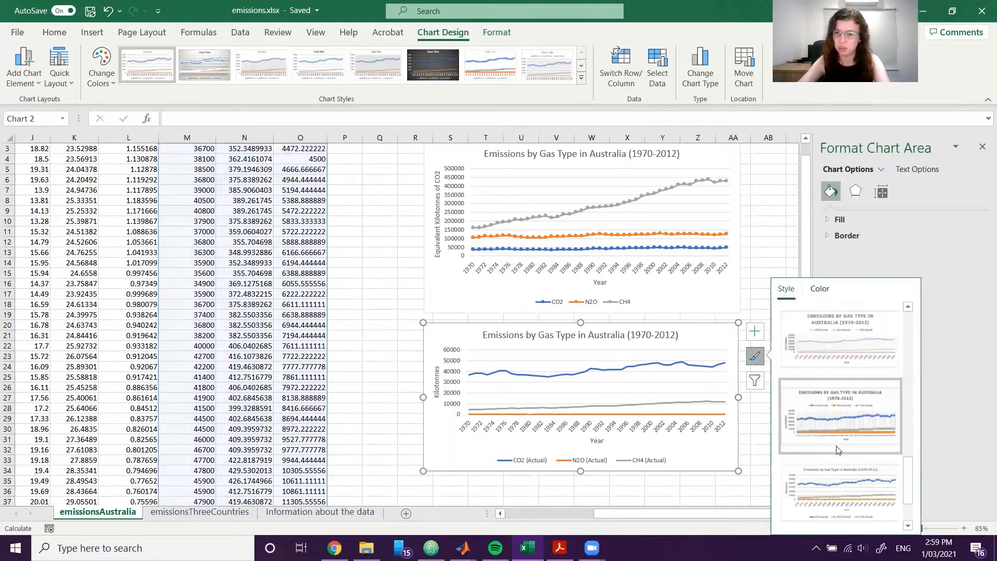
{"action": "left_click", "coordinate": [852, 485]}
{"action": "left_click", "coordinate": [766, 286]}
{"action": "left_click", "coordinate": [765, 286]}
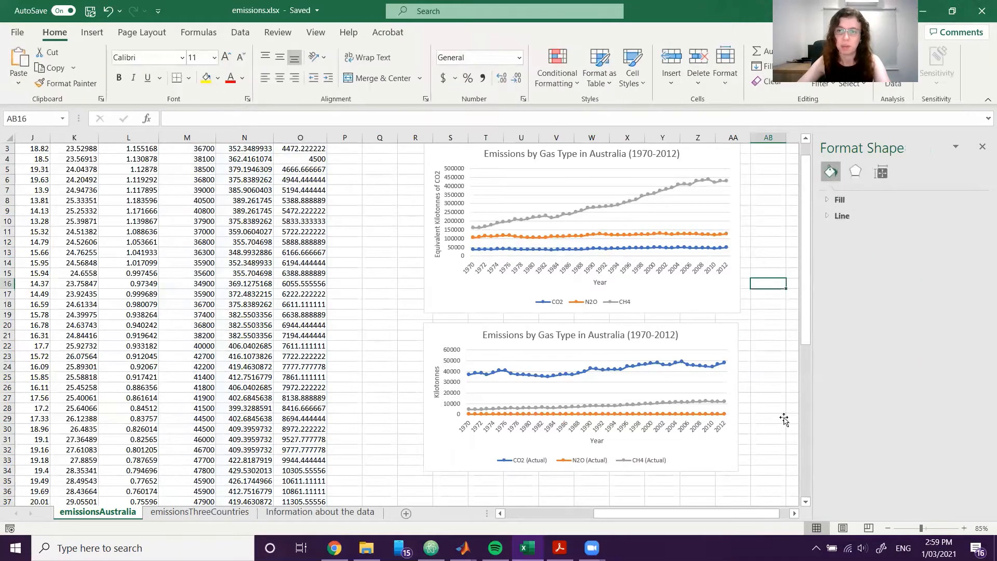
Increase the height of the actual-emissions chart slightly by extending its lower edge.
{"action": "scroll", "coordinate": [779, 417], "scroll_direction": "up", "scroll_amount": 1}
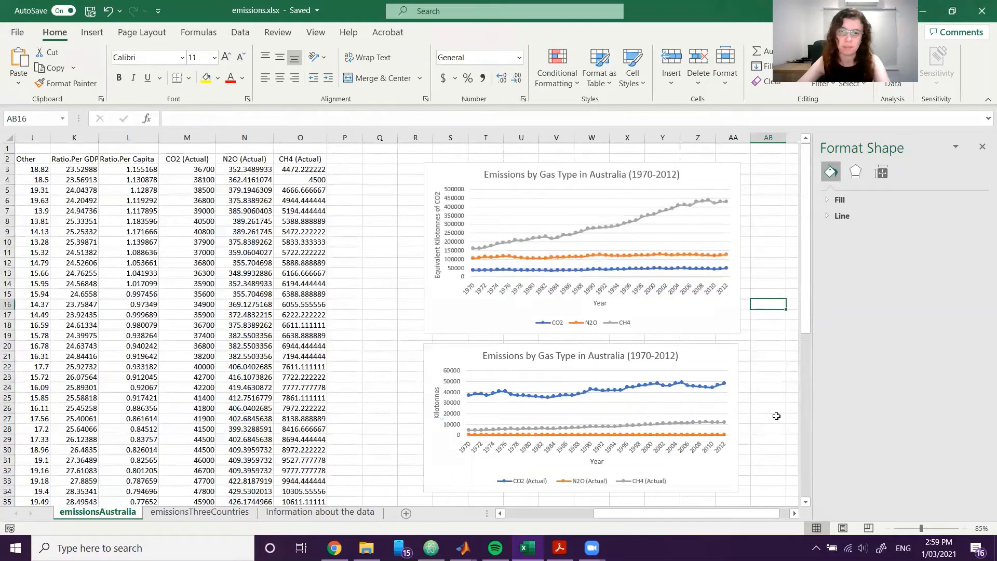
{"action": "scroll", "coordinate": [777, 416], "scroll_direction": "down", "scroll_amount": 1}
{"action": "left_click", "coordinate": [608, 431]}
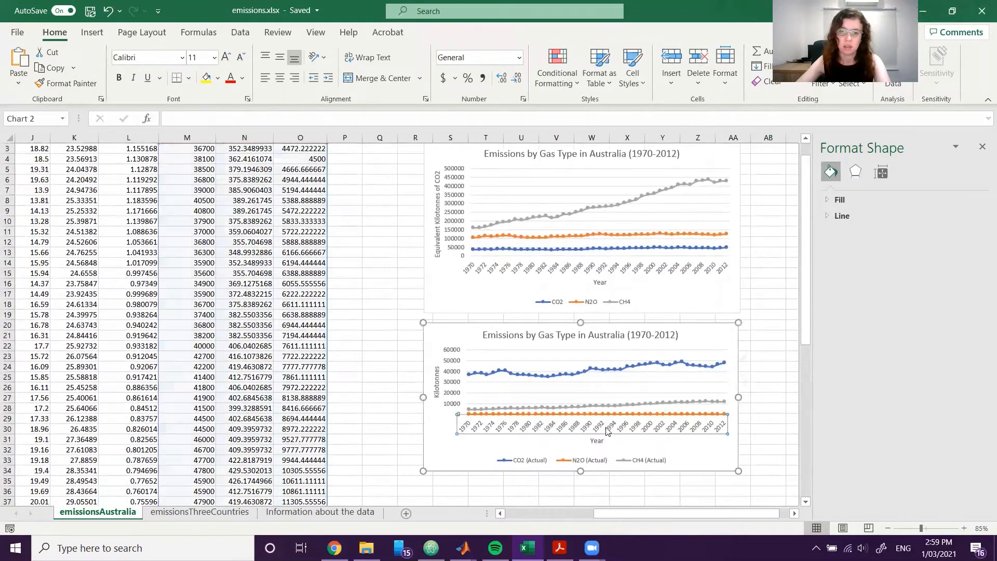
{"action": "left_click", "coordinate": [584, 473]}
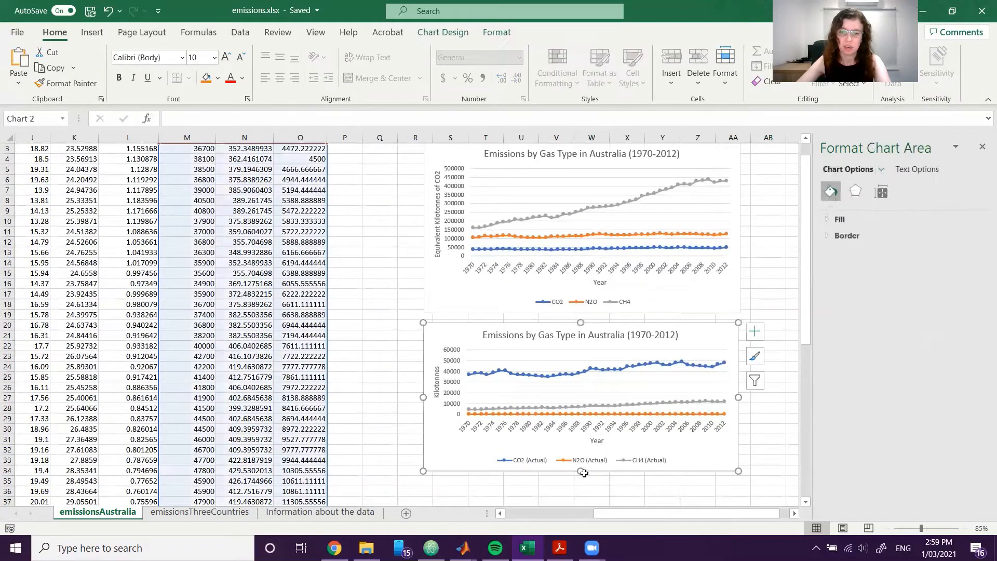
{"action": "left_click_drag", "start_coordinate": [585, 472], "coordinate": [585, 480]}
{"action": "left_click", "coordinate": [772, 271]}
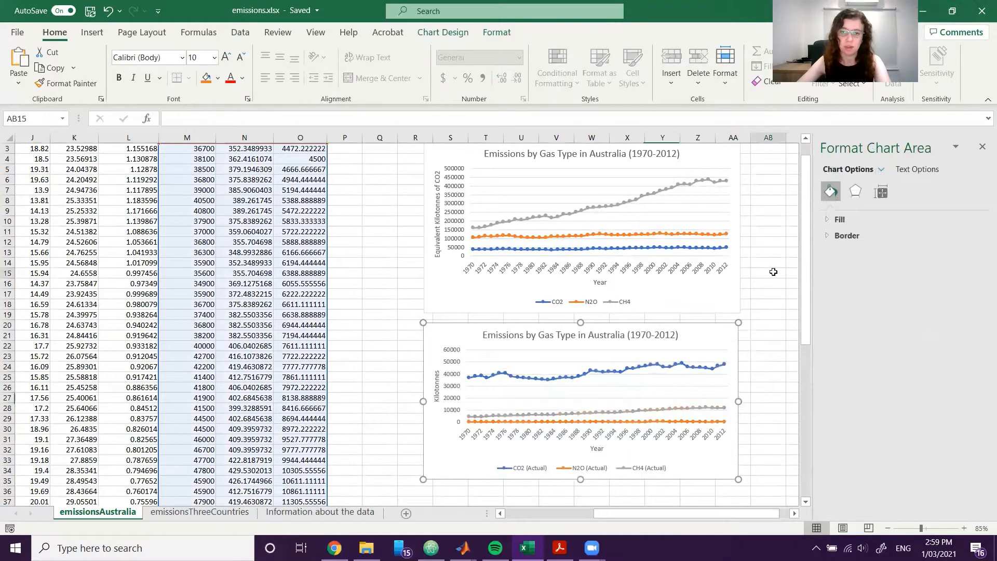
{"action": "scroll", "coordinate": [314, 315], "scroll_direction": "up", "scroll_amount": 1}
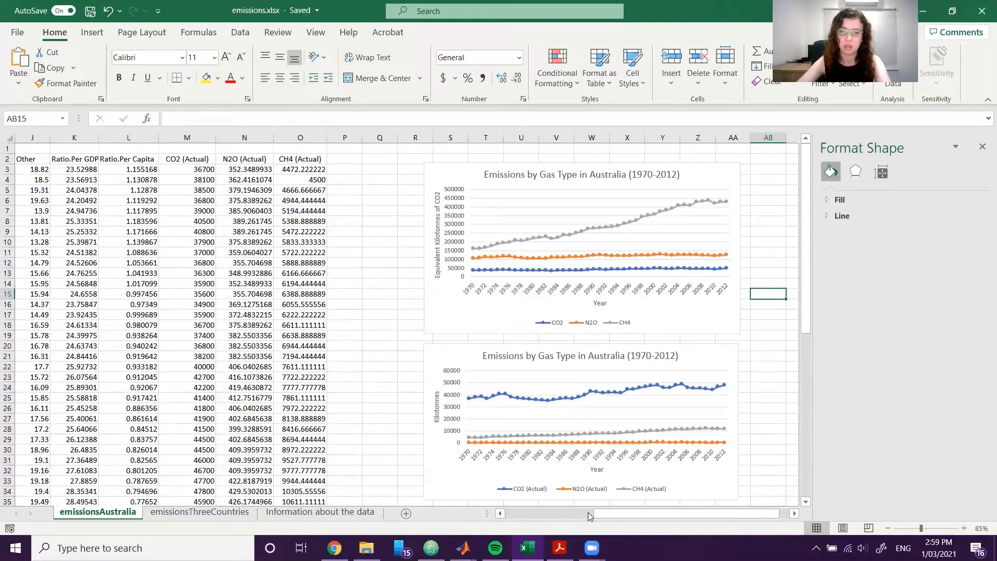
Switch to the EG1002 Week 1 Exercises PDF in Adobe Acrobat and read the Exercise 2 instructions and both example graphs.
{"action": "left_click_drag", "start_coordinate": [603, 513], "coordinate": [594, 513]}
{"action": "scroll", "coordinate": [638, 453], "scroll_direction": "down", "scroll_amount": 2}
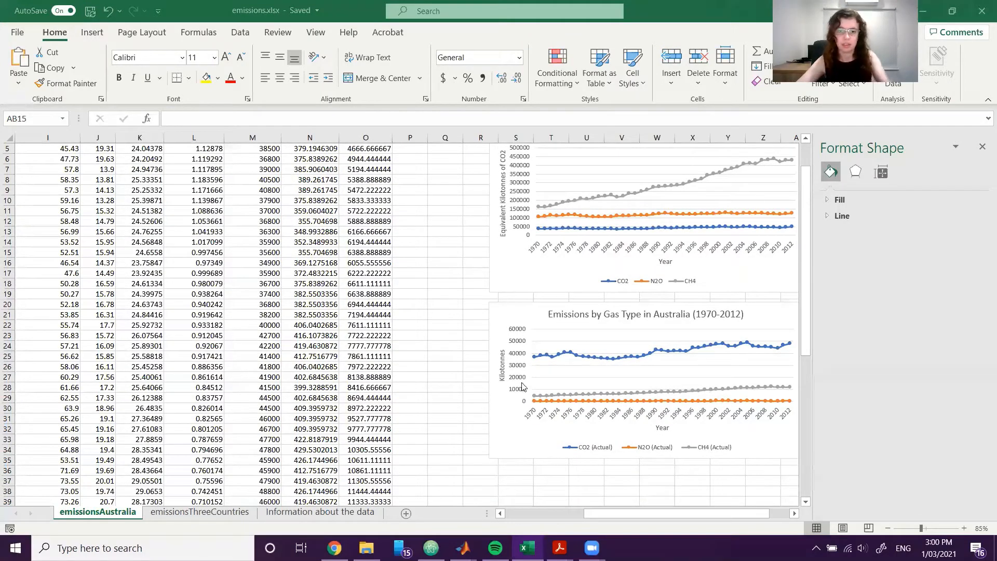
{"action": "mouse_move", "coordinate": [559, 548]}
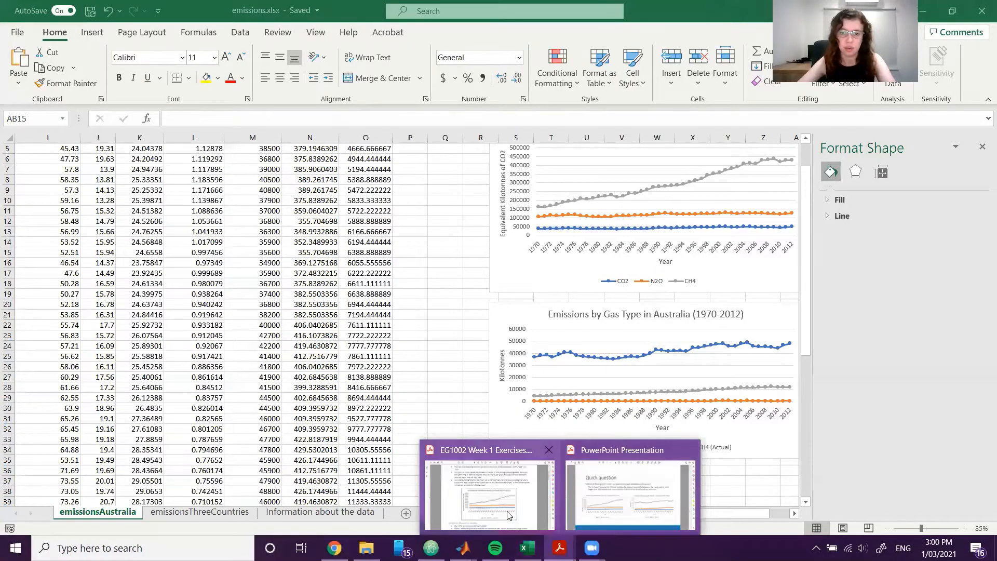
{"action": "left_click", "coordinate": [524, 527]}
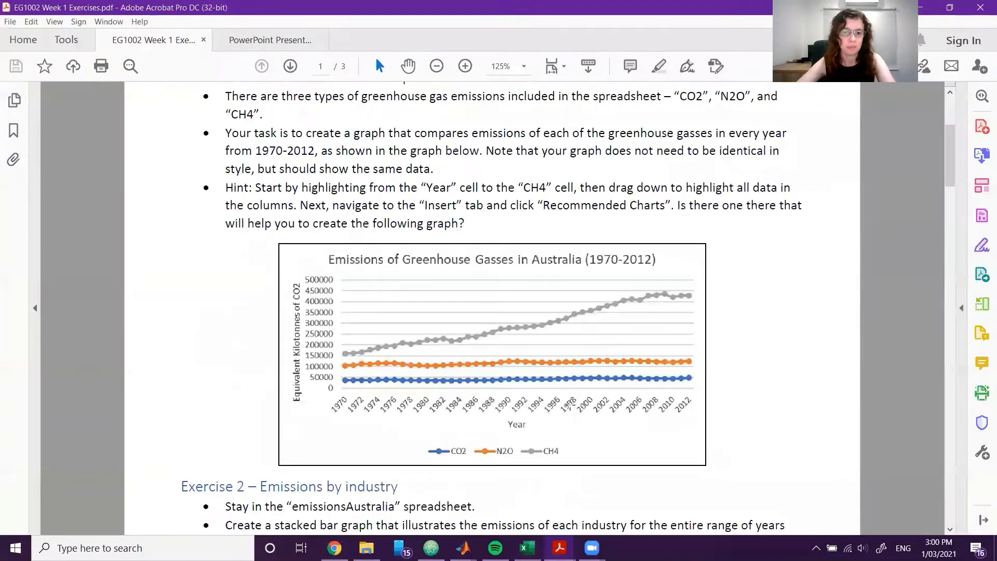
{"action": "scroll", "coordinate": [582, 418], "scroll_direction": "down", "scroll_amount": 3}
{"action": "scroll", "coordinate": [582, 419], "scroll_direction": "down", "scroll_amount": 5}
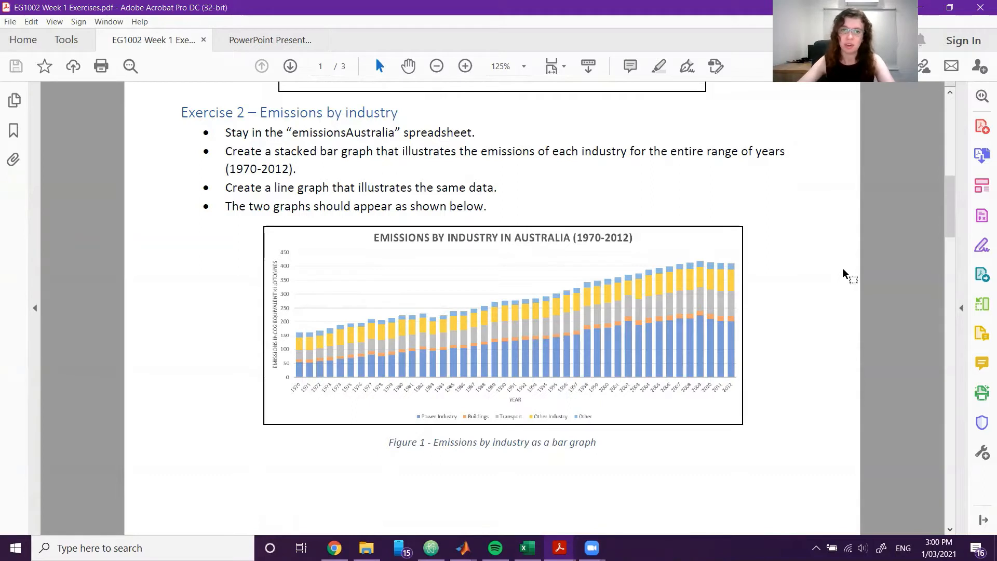
{"action": "scroll", "coordinate": [764, 258], "scroll_direction": "down", "scroll_amount": 5}
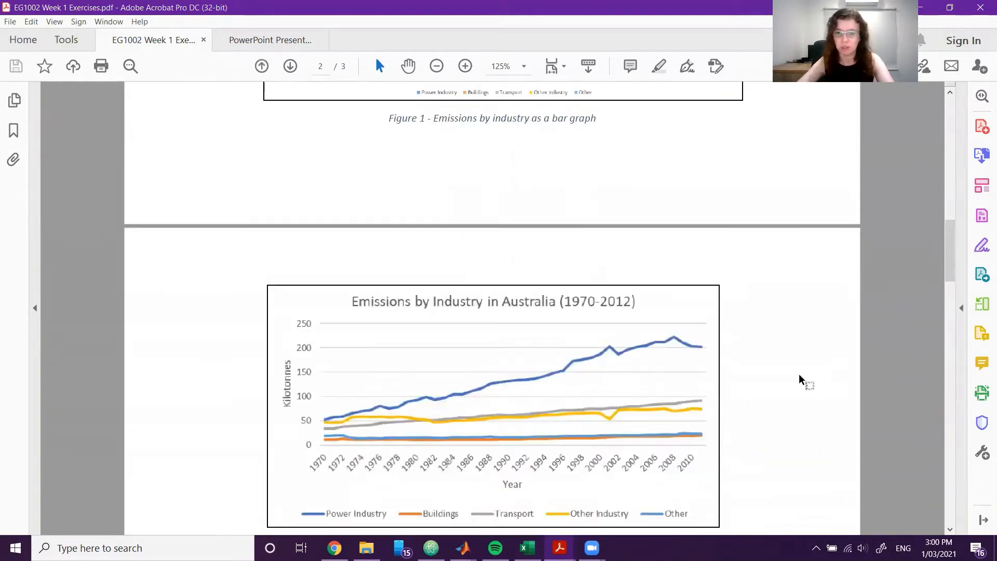
{"action": "scroll", "coordinate": [815, 336], "scroll_direction": "up", "scroll_amount": 6}
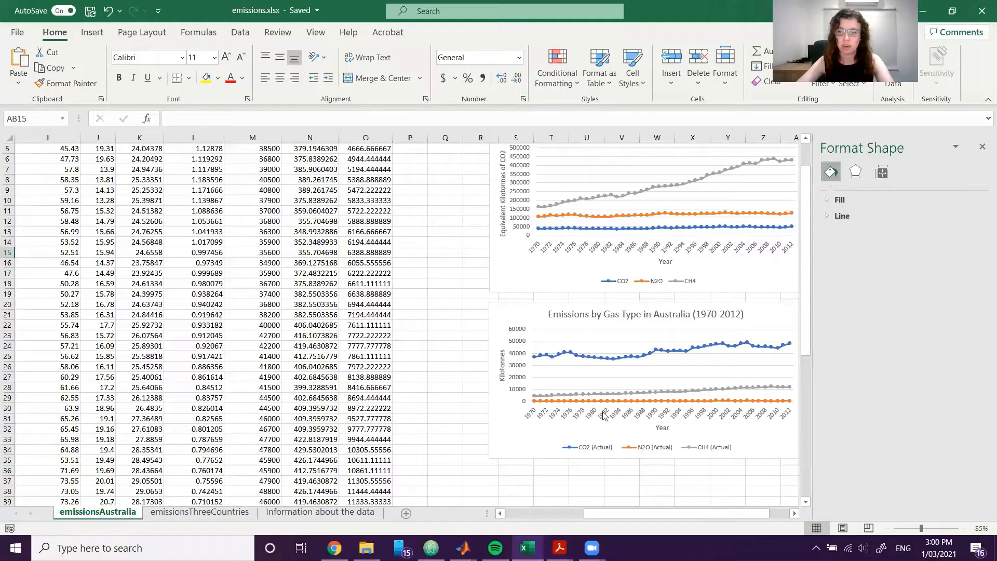
Switch back to the emissions workbook in Excel and return to the start of the emissionsAustralia data.
{"action": "left_click", "coordinate": [527, 548]}
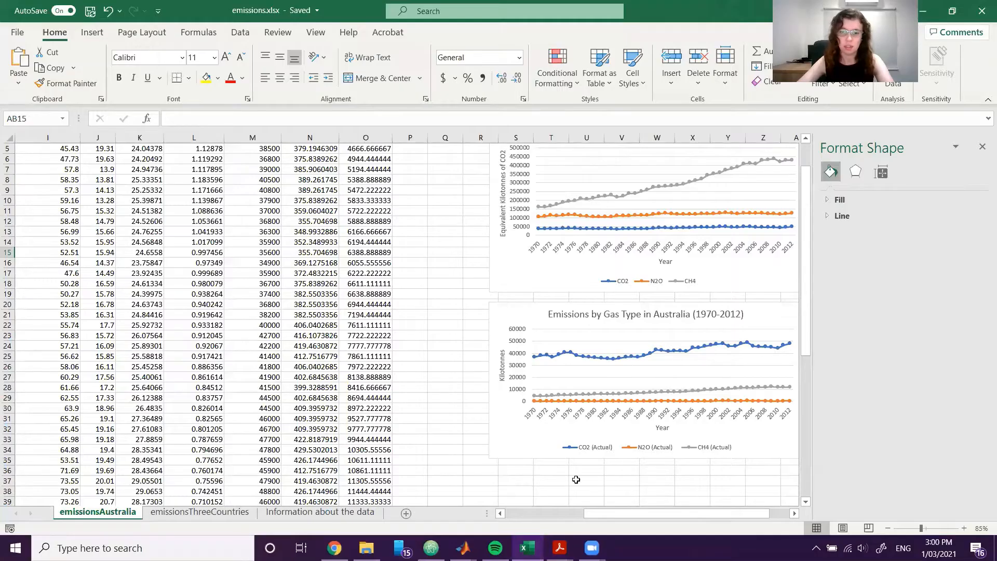
{"action": "left_click_drag", "start_coordinate": [616, 514], "coordinate": [532, 514]}
{"action": "scroll", "coordinate": [497, 365], "scroll_direction": "up", "scroll_amount": 2}
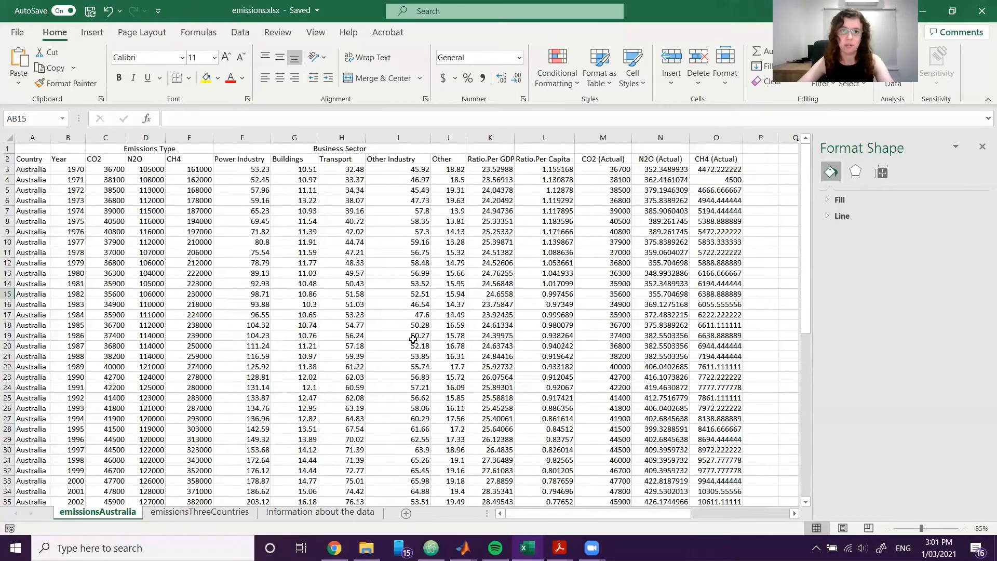
{"action": "left_click_drag", "start_coordinate": [71, 157], "coordinate": [75, 505]}
{"action": "scroll", "coordinate": [549, 375], "scroll_direction": "up", "scroll_amount": 2}
{"action": "scroll", "coordinate": [549, 376], "scroll_direction": "up", "scroll_amount": 2}
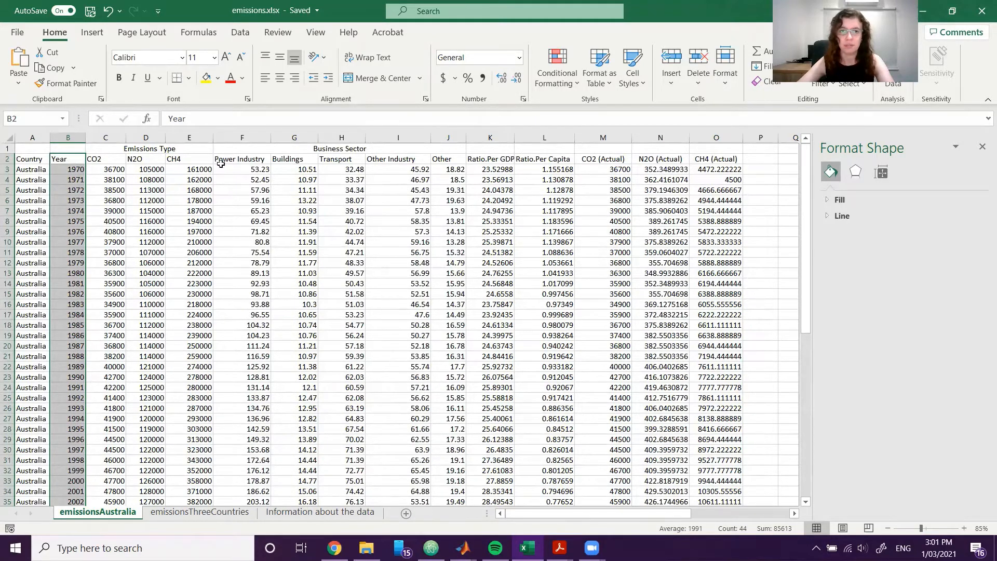
{"action": "left_click", "coordinate": [463, 189]}
{"action": "left_click", "coordinate": [395, 159]}
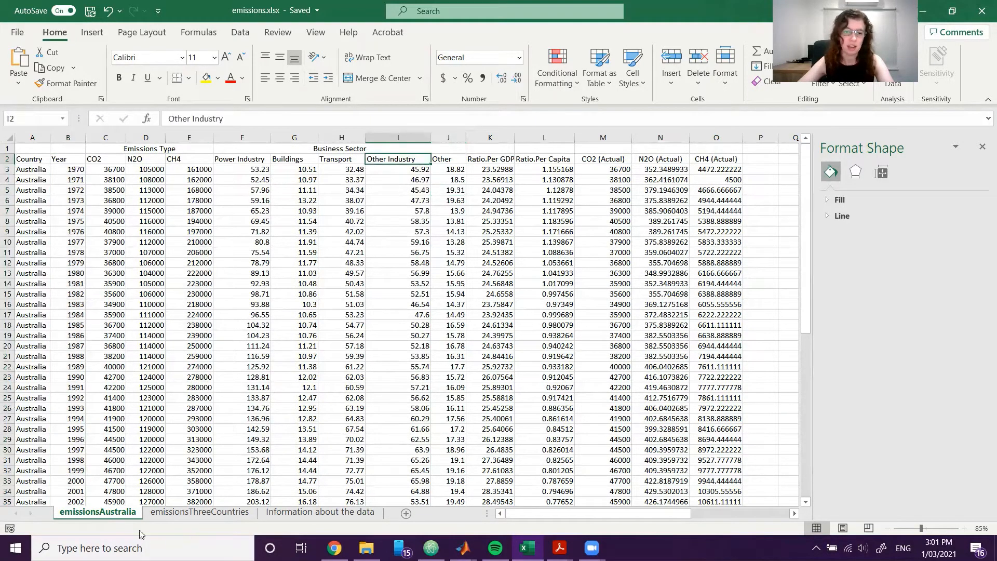
Check the descriptions of the Other Industry and Other sectors keys on the Information about the data sheet.
{"action": "left_click", "coordinate": [321, 511]}
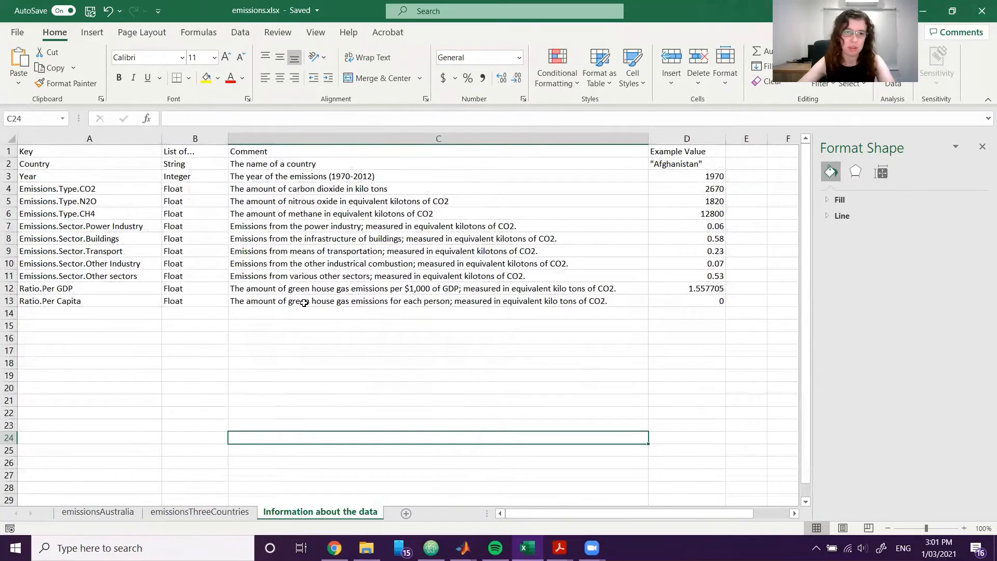
{"action": "left_click", "coordinate": [114, 265]}
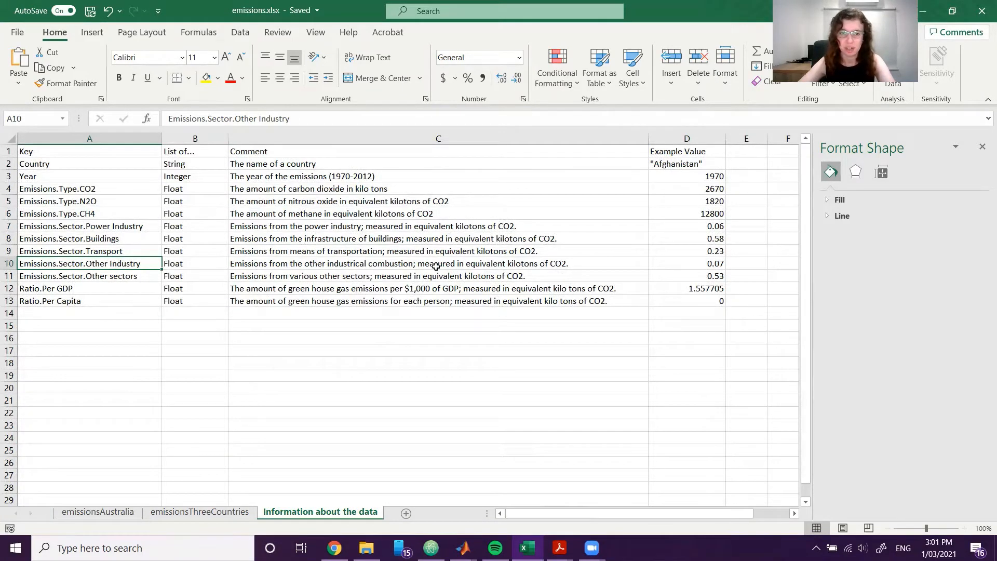
{"action": "left_click", "coordinate": [119, 279]}
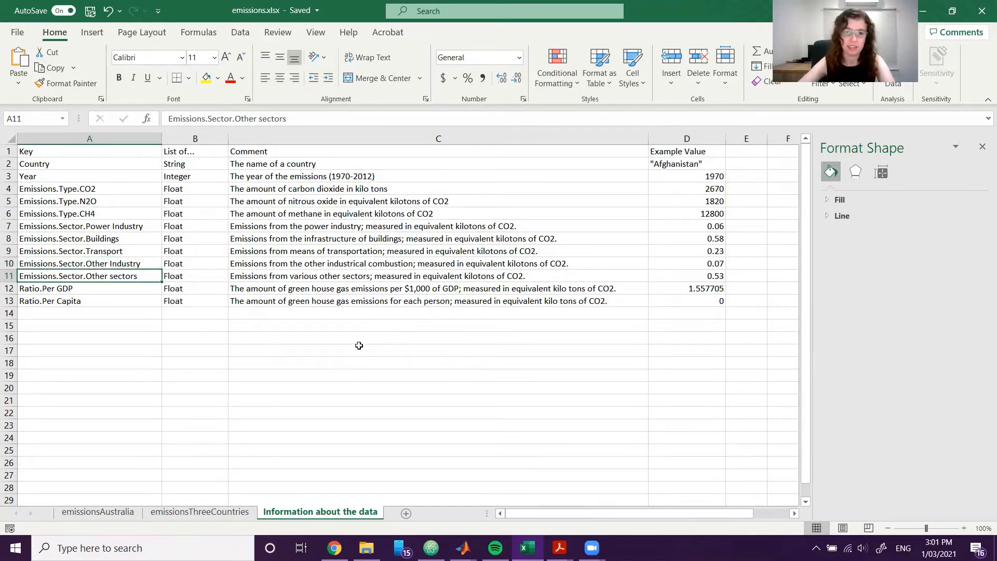
On the emissionsAustralia sheet, select the Year column and the Power Industry to Other sector columns, headers through 2012 (B2:B45 and F2:J45).
{"action": "left_click", "coordinate": [128, 513]}
{"action": "left_click", "coordinate": [460, 263]}
{"action": "left_click_drag", "start_coordinate": [59, 159], "coordinate": [82, 489]}
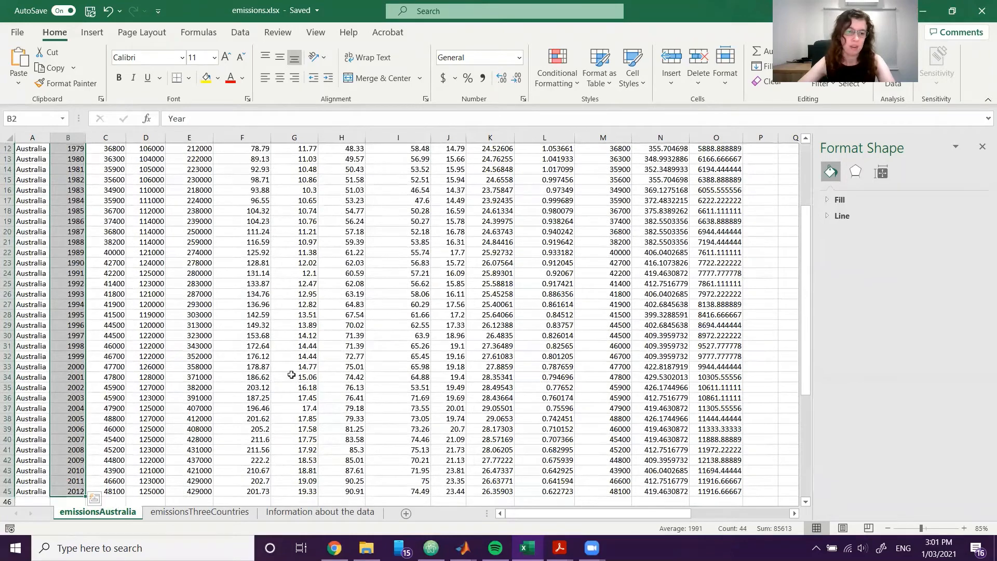
{"action": "scroll", "coordinate": [356, 358], "scroll_direction": "up", "scroll_amount": 4}
{"action": "left_click_drag", "start_coordinate": [254, 162], "coordinate": [451, 479]}
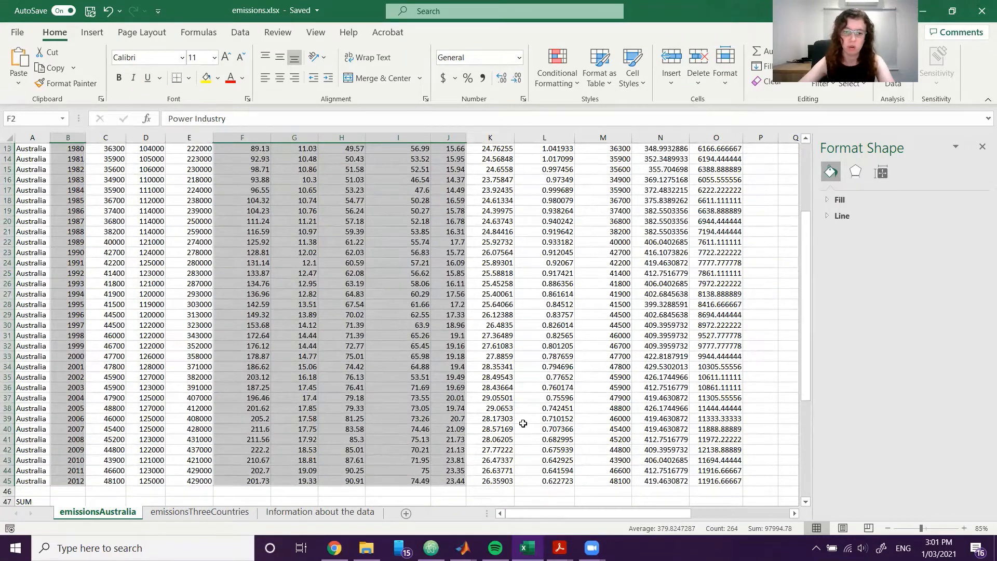
{"action": "scroll", "coordinate": [549, 333], "scroll_direction": "up", "scroll_amount": 4}
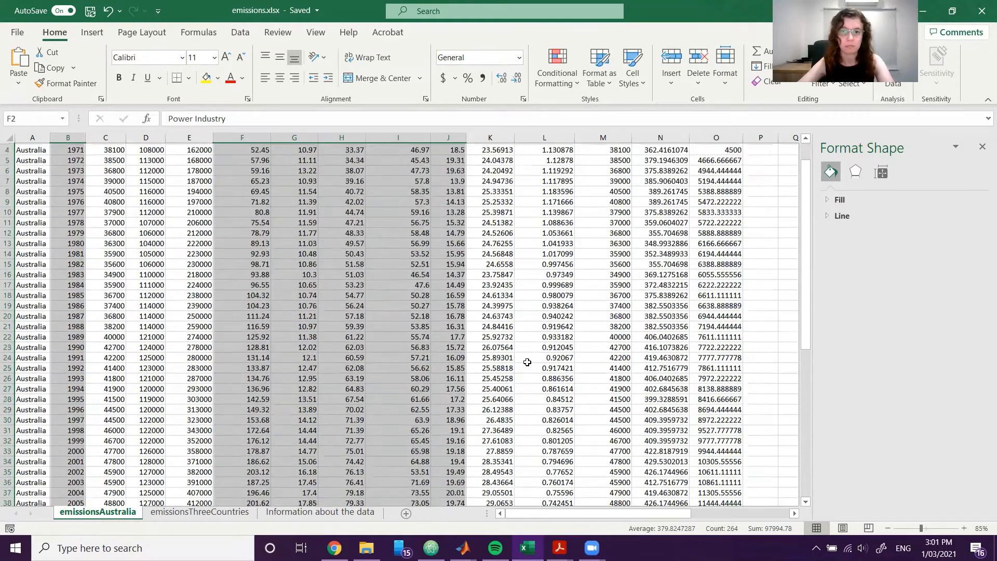
Insert a Stacked Column chart of the selected business sector emissions by year from the recommended charts.
{"action": "left_click", "coordinate": [92, 32]}
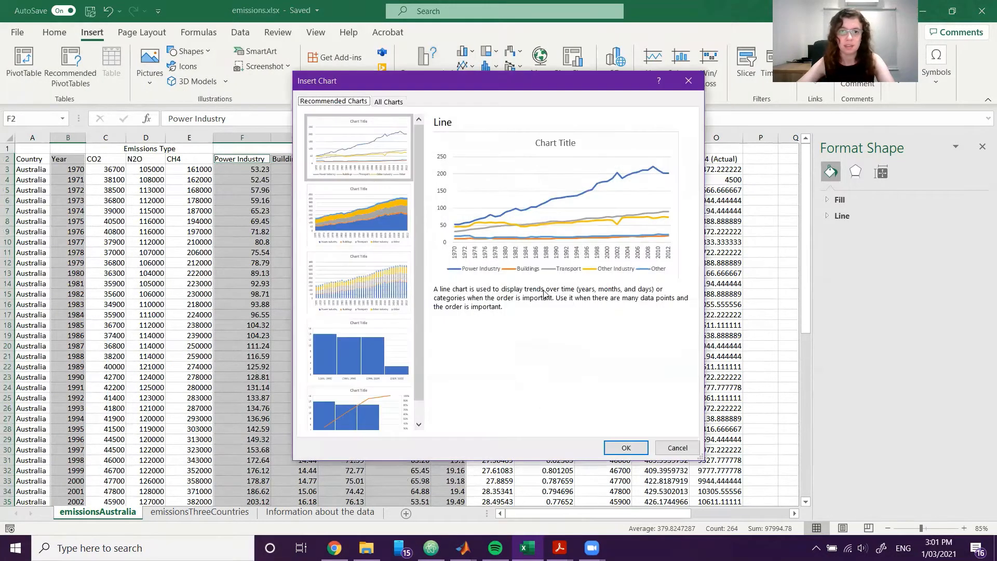
{"action": "left_click", "coordinate": [369, 236]}
{"action": "left_click", "coordinate": [384, 287]}
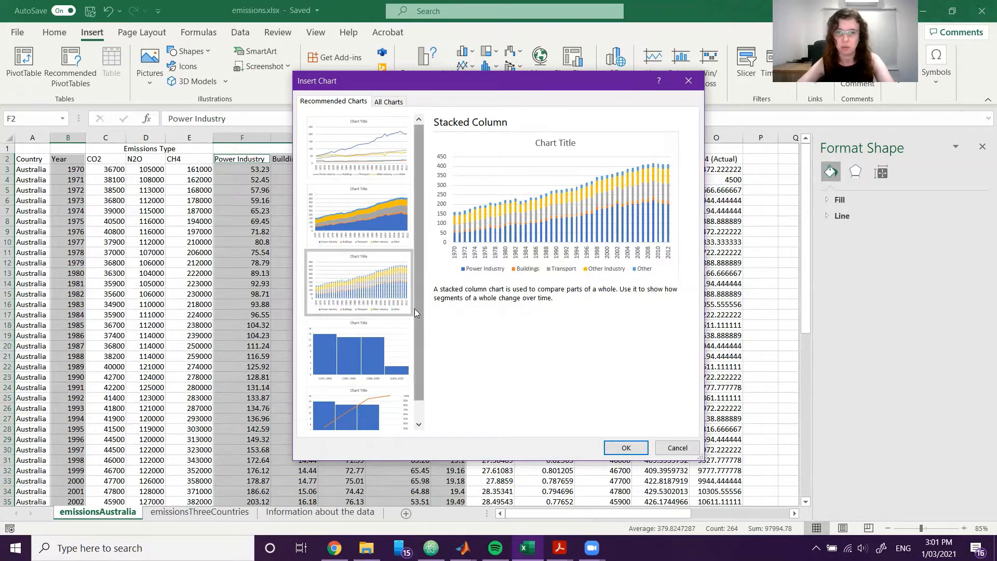
{"action": "left_click", "coordinate": [617, 449]}
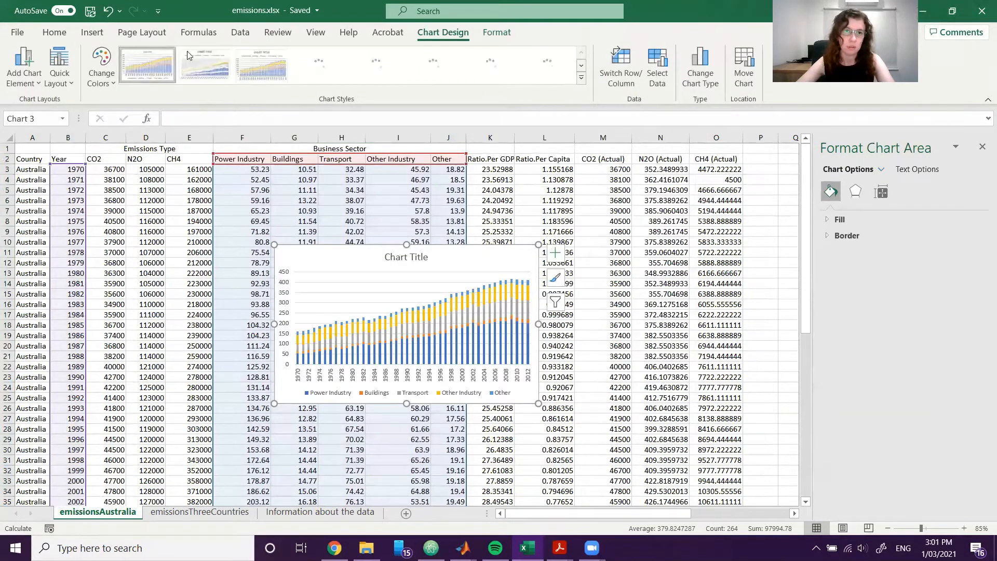
{"action": "left_click", "coordinate": [92, 32]}
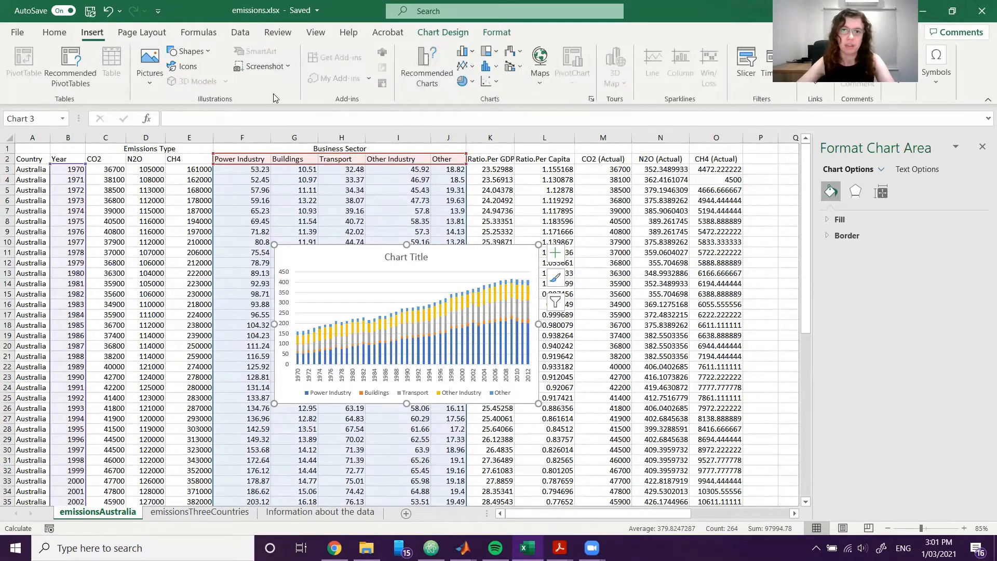
{"action": "left_click", "coordinate": [490, 66]}
{"action": "left_click", "coordinate": [473, 54]}
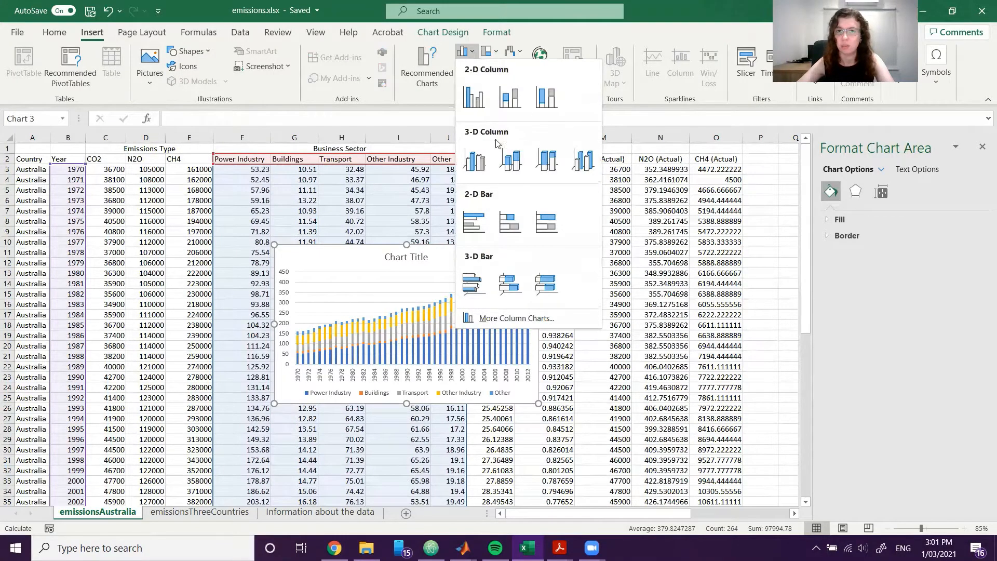
{"action": "left_click", "coordinate": [469, 55]}
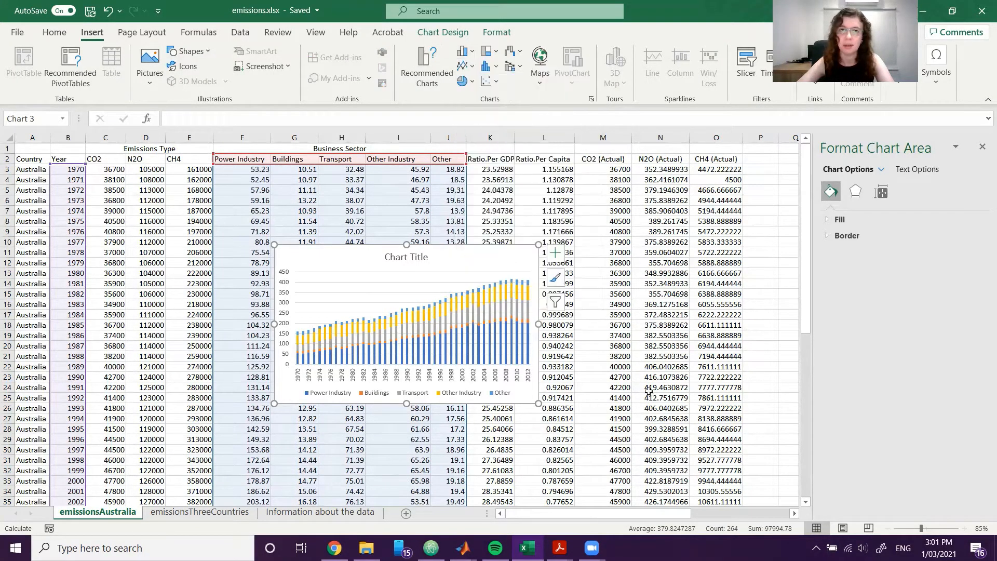
{"action": "scroll", "coordinate": [353, 295], "scroll_direction": "down", "scroll_amount": 1}
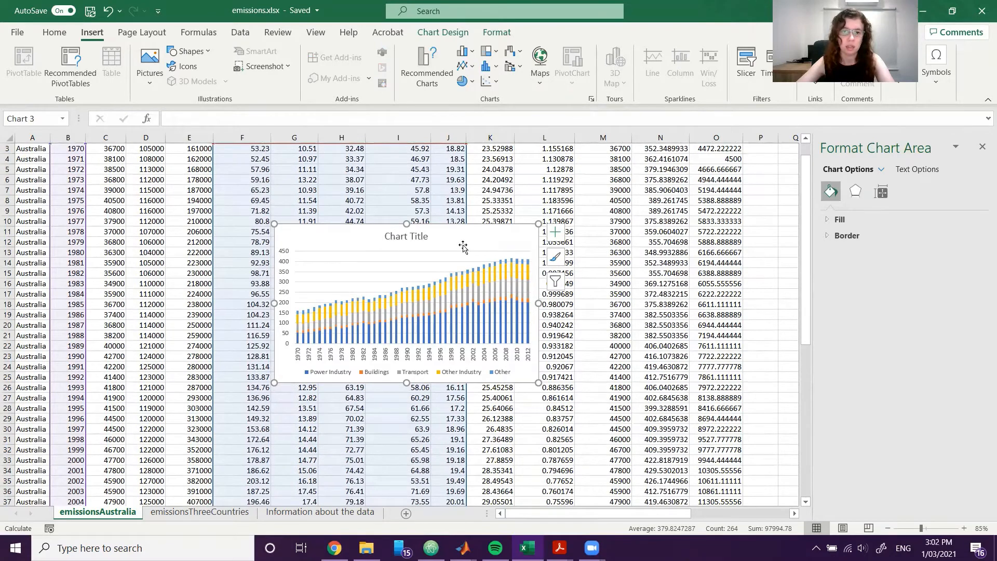
{"action": "left_click_drag", "start_coordinate": [464, 247], "coordinate": [670, 274]}
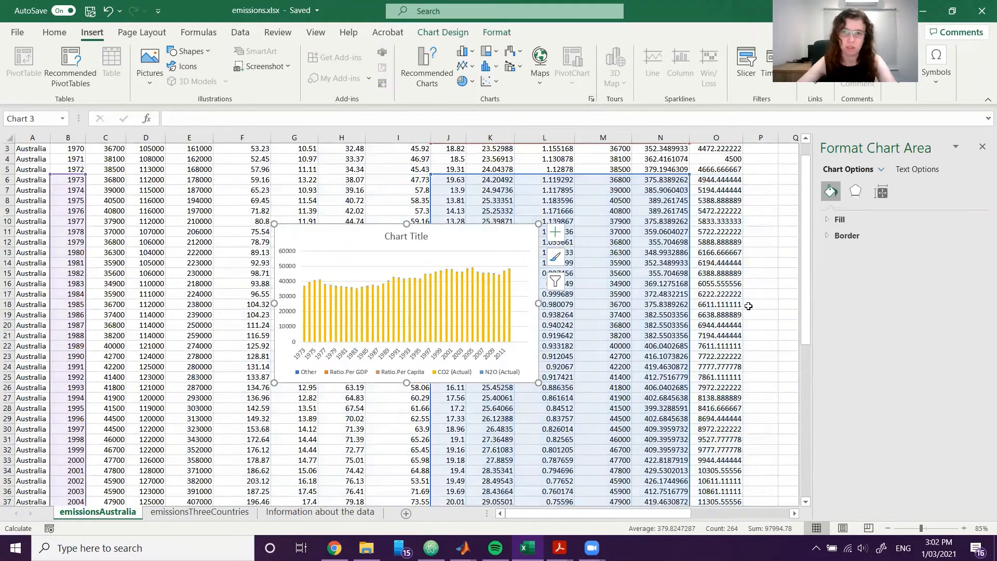
{"action": "key", "text": "ctrl+z"}
{"action": "left_click_drag", "start_coordinate": [466, 242], "coordinate": [492, 252]}
{"action": "key", "text": "ctrl+z"}
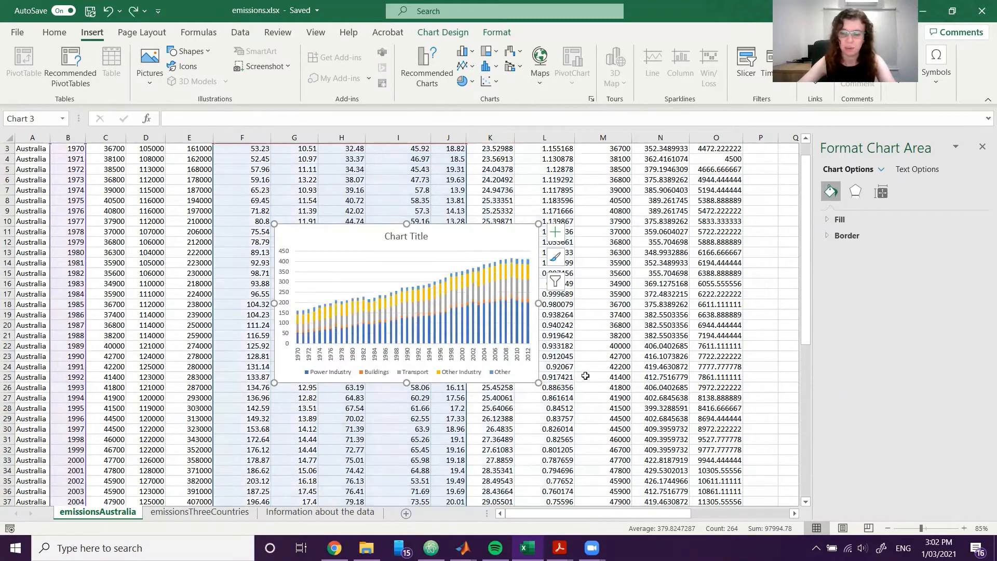
Move the stacked column chart off the sector data to the lower end of the actual-emissions columns and close the chart formatting pane.
{"action": "left_click_drag", "start_coordinate": [511, 246], "coordinate": [530, 249]}
{"action": "left_click_drag", "start_coordinate": [592, 258], "coordinate": [850, 324]}
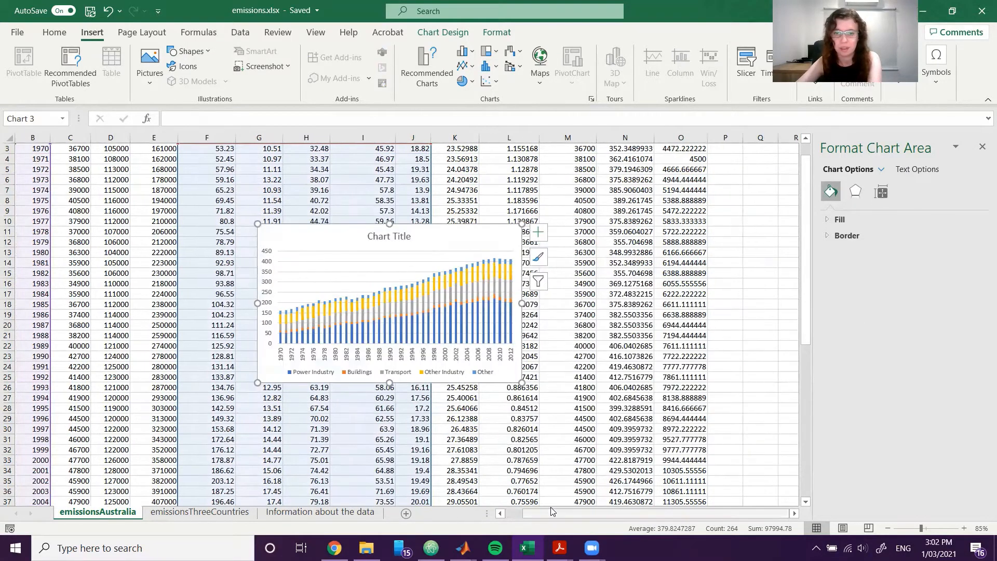
{"action": "left_click_drag", "start_coordinate": [596, 514], "coordinate": [665, 513]}
{"action": "left_click_drag", "start_coordinate": [481, 244], "coordinate": [850, 289]}
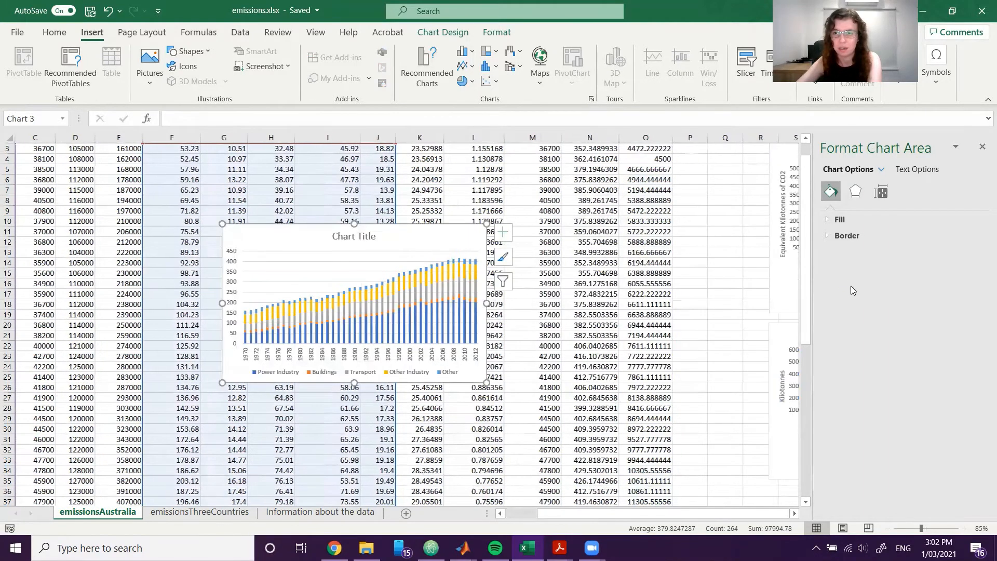
{"action": "left_click_drag", "start_coordinate": [434, 231], "coordinate": [697, 419]}
{"action": "scroll", "coordinate": [697, 418], "scroll_direction": "down", "scroll_amount": 2}
{"action": "left_click_drag", "start_coordinate": [667, 258], "coordinate": [780, 316]}
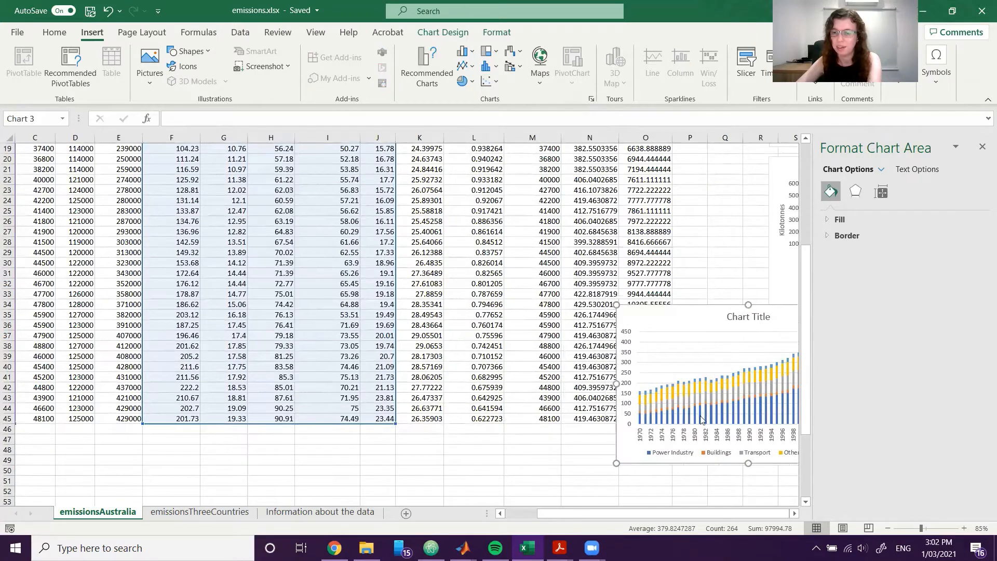
{"action": "scroll", "coordinate": [699, 422], "scroll_direction": "down", "scroll_amount": 1}
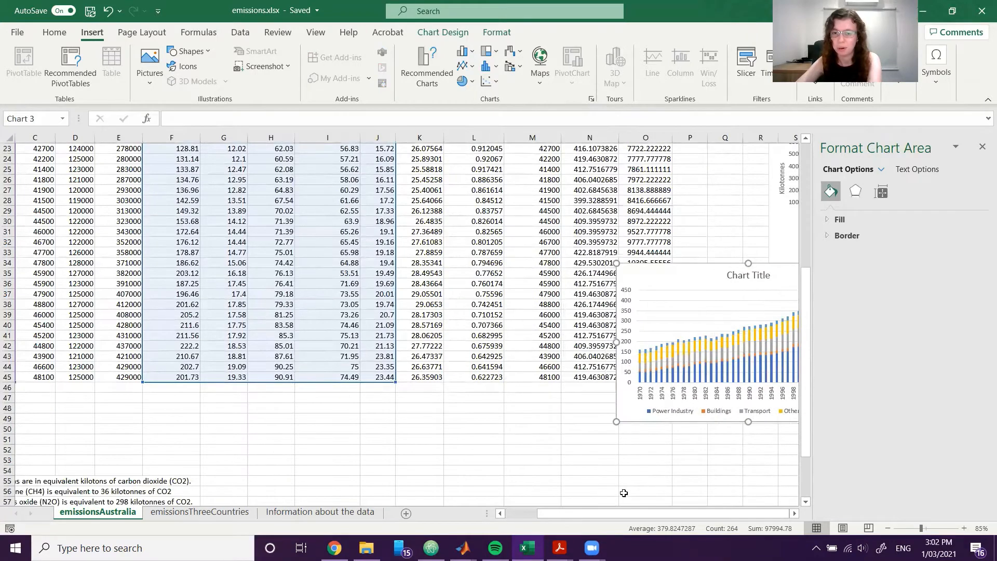
{"action": "left_click", "coordinate": [982, 147]}
{"action": "scroll", "coordinate": [844, 284], "scroll_direction": "right", "scroll_amount": 1}
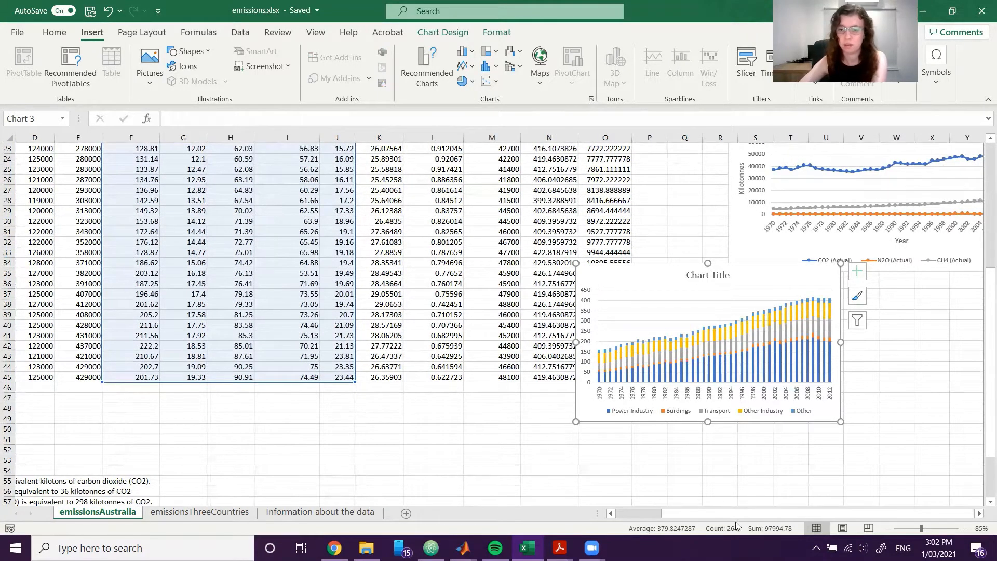
{"action": "left_click", "coordinate": [962, 384]}
{"action": "type", "text": "00000000"}
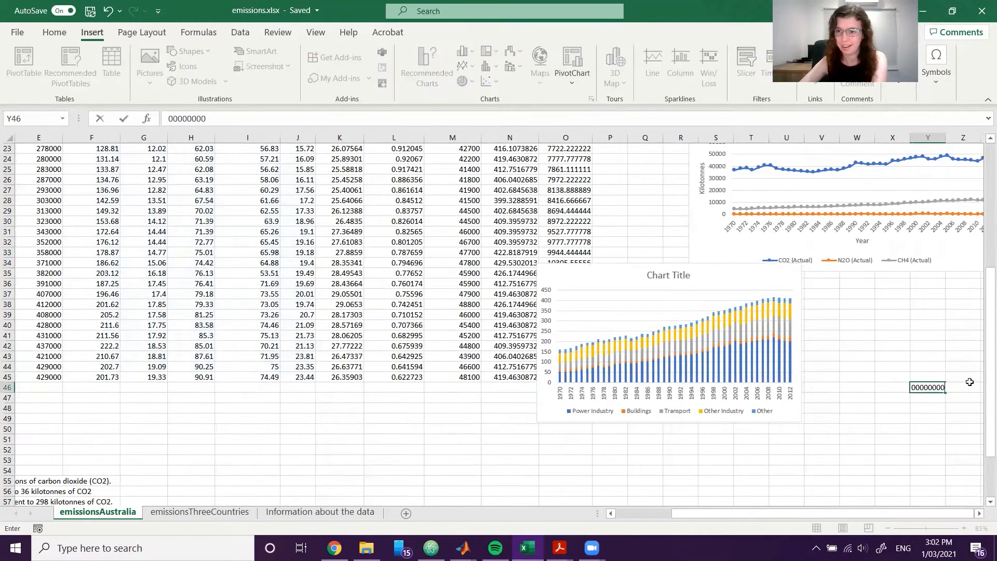
{"action": "left_click", "coordinate": [936, 342]}
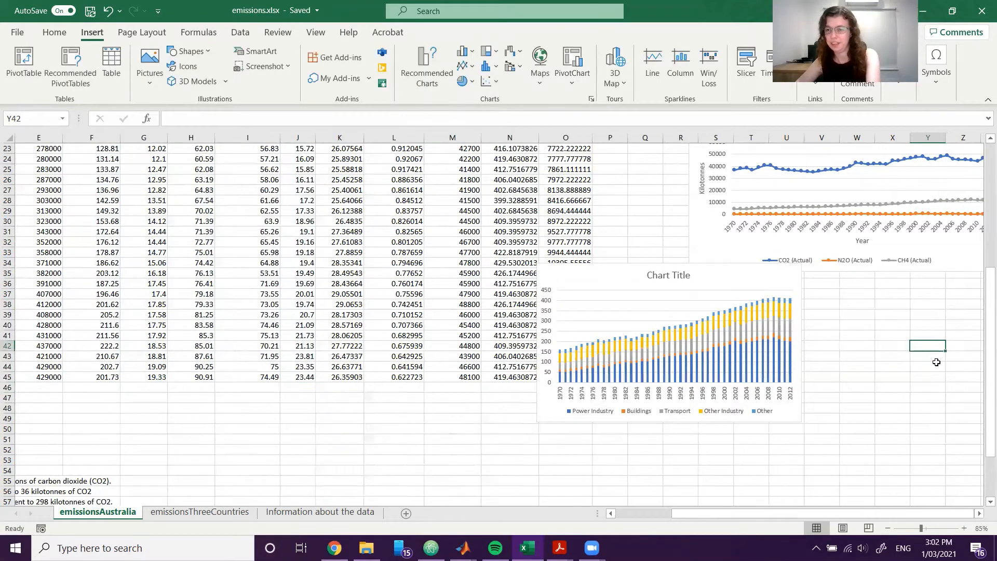
Place the stacked column chart beneath the actual-emissions line chart and widen it toward that chart's right edge.
{"action": "key", "text": "Right"}
{"action": "key", "text": "Right"}
{"action": "key", "text": "Right"}
{"action": "key", "text": "Right"}
{"action": "key", "text": "Right"}
{"action": "key", "text": "Right"}
{"action": "key", "text": "Right"}
{"action": "key", "text": "Right"}
{"action": "key", "text": "Right"}
{"action": "key", "text": "Right"}
{"action": "key", "text": "Right"}
{"action": "left_click_drag", "start_coordinate": [284, 276], "coordinate": [449, 311]}
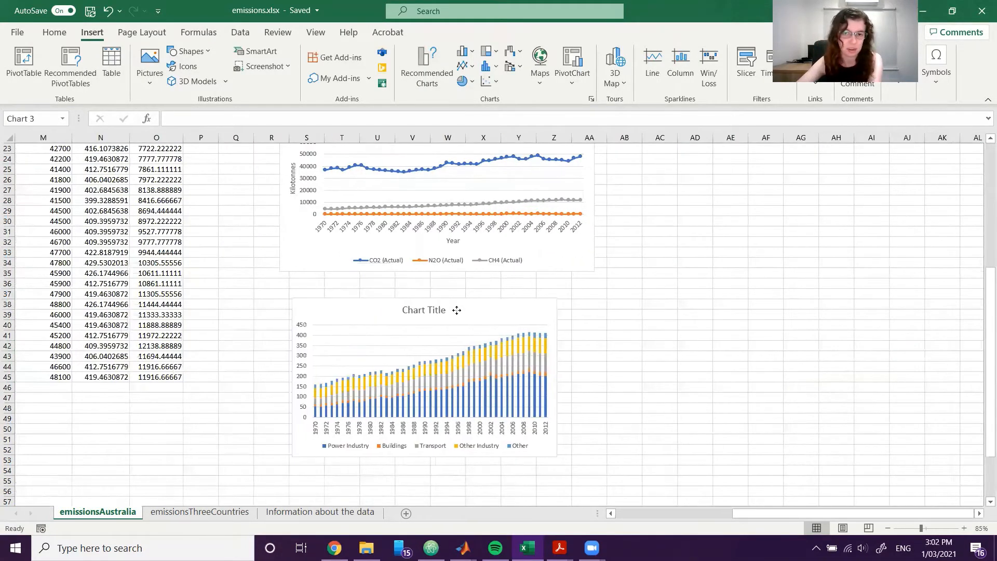
{"action": "left_click_drag", "start_coordinate": [556, 380], "coordinate": [589, 380]}
{"action": "left_click", "coordinate": [688, 375]}
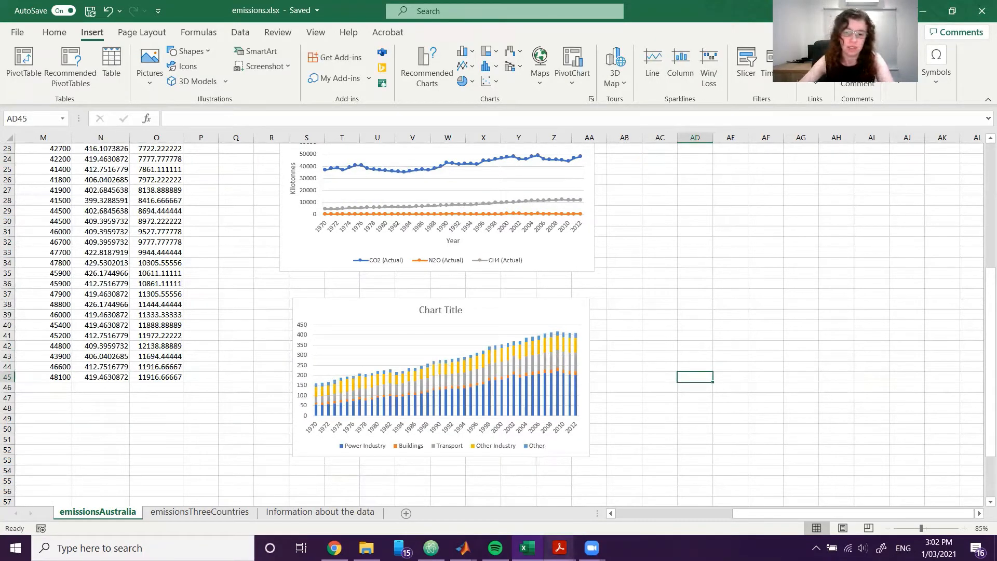
Check the title and axis labels of the Exercise 2 example bar graph in the Acrobat PDF, and return to the emissions workbook.
{"action": "mouse_move", "coordinate": [560, 548]}
{"action": "left_click", "coordinate": [517, 504]}
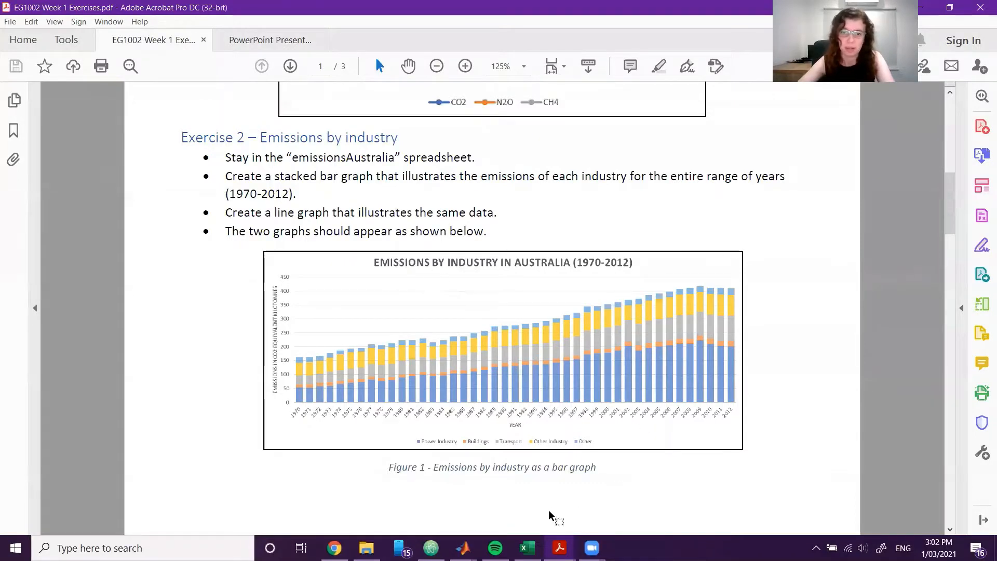
{"action": "left_click", "coordinate": [933, 14]}
Set the stacked column chart's title to "Emissions by Industry in Australia (1970-2012)".
{"action": "double_click", "coordinate": [454, 310]}
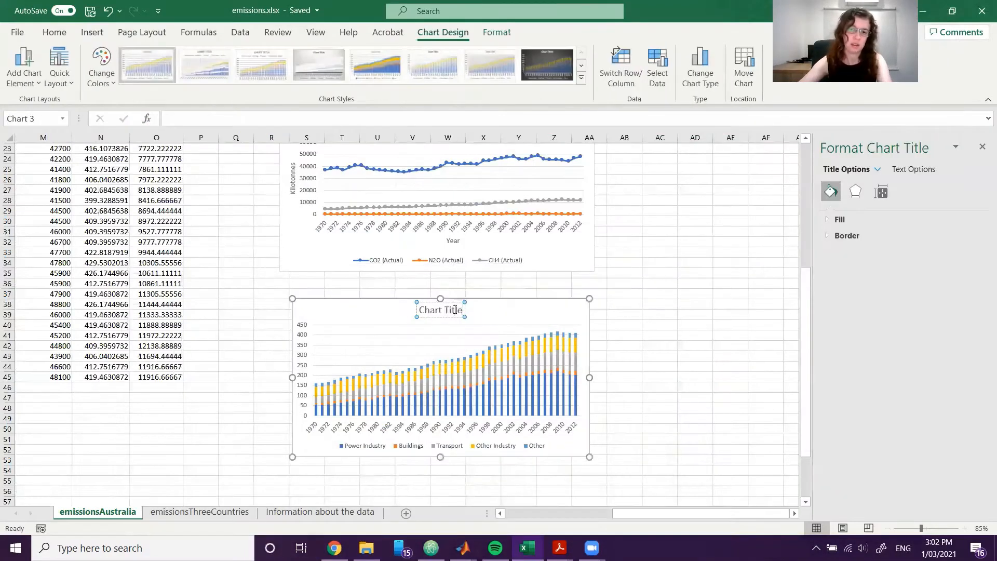
{"action": "triple_click", "coordinate": [454, 310]}
{"action": "type", "text": "Emissions by"}
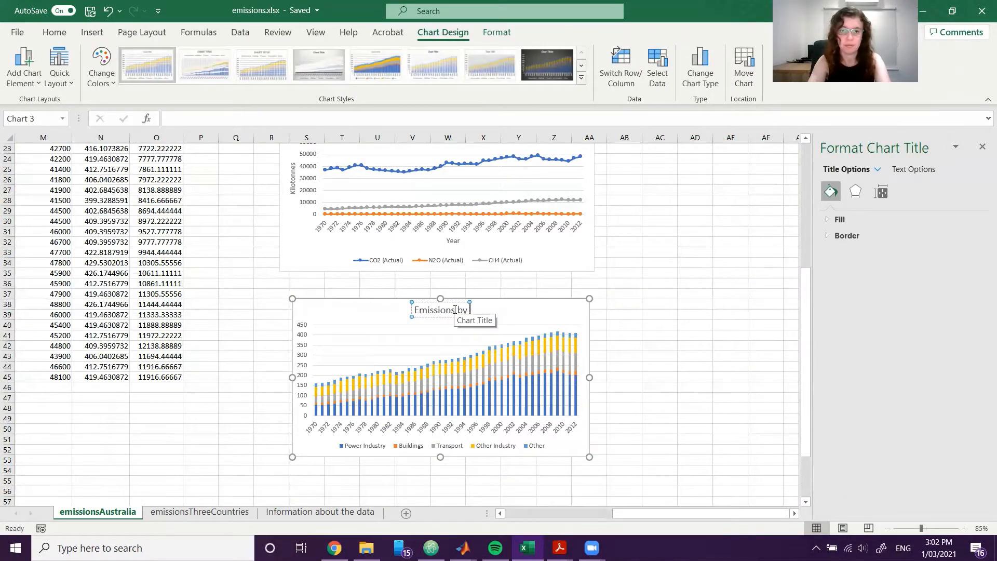
{"action": "type", "text": " Industry in Australi"}
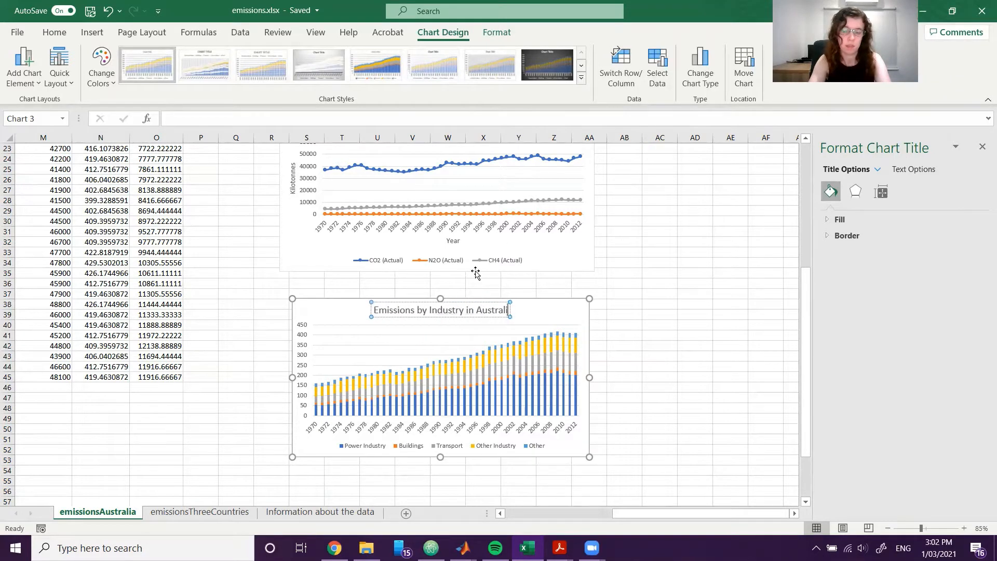
{"action": "type", "text": "a (1970-20"}
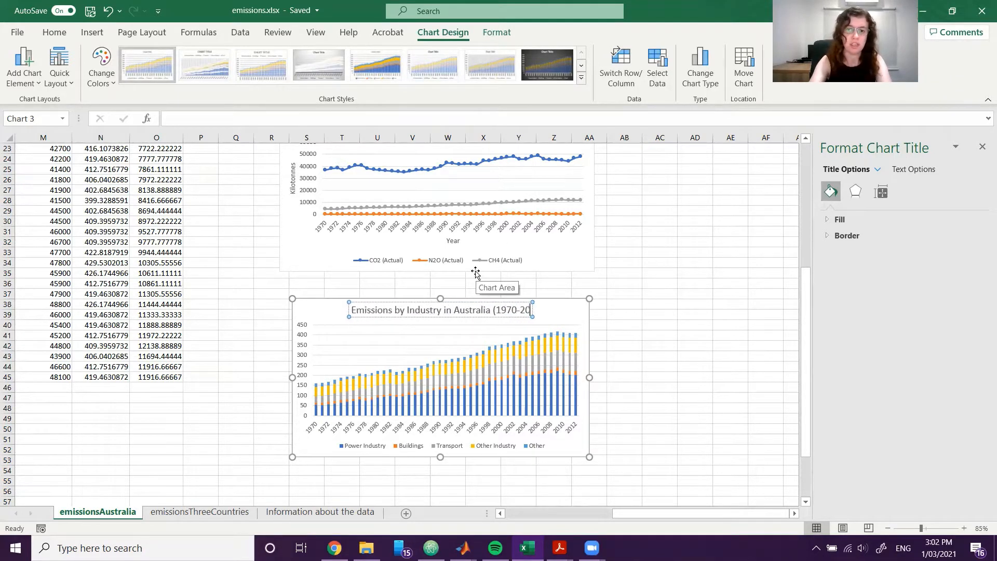
{"action": "type", "text": "12)"}
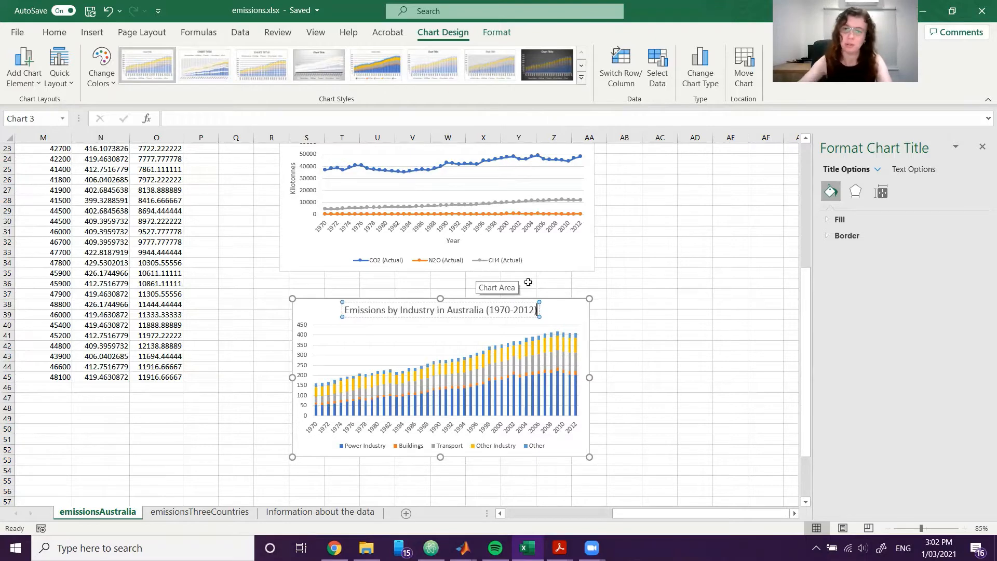
{"action": "left_click", "coordinate": [621, 326]}
Align the stacked column chart directly below the actual-emissions chart and widen it to match that chart's width.
{"action": "left_click_drag", "start_coordinate": [563, 311], "coordinate": [550, 292]}
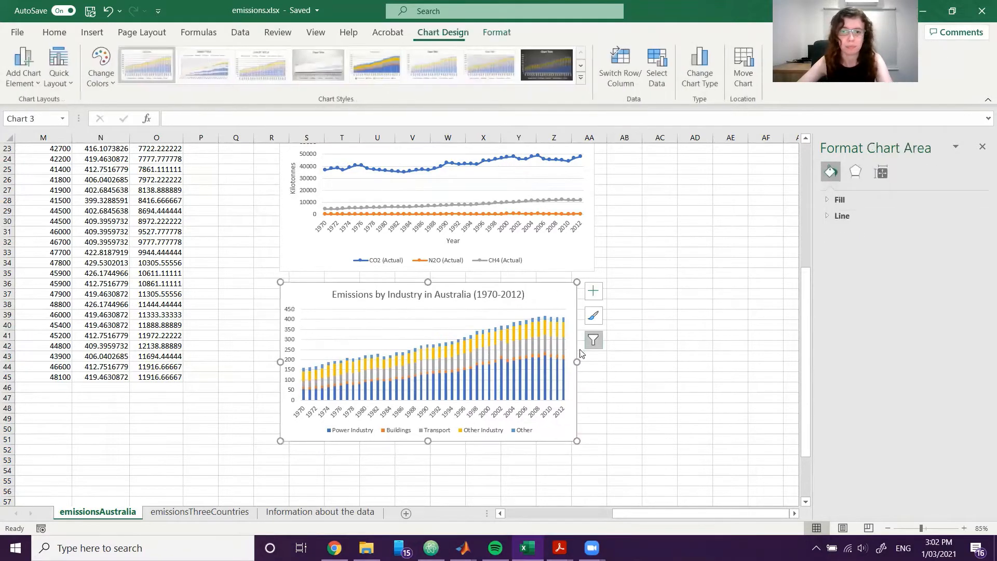
{"action": "left_click_drag", "start_coordinate": [576, 361], "coordinate": [593, 360]}
{"action": "left_click", "coordinate": [659, 313]}
Add axis titles to the Emissions by Industry stacked column chart.
{"action": "left_click", "coordinate": [579, 294]}
{"action": "left_click", "coordinate": [609, 290]}
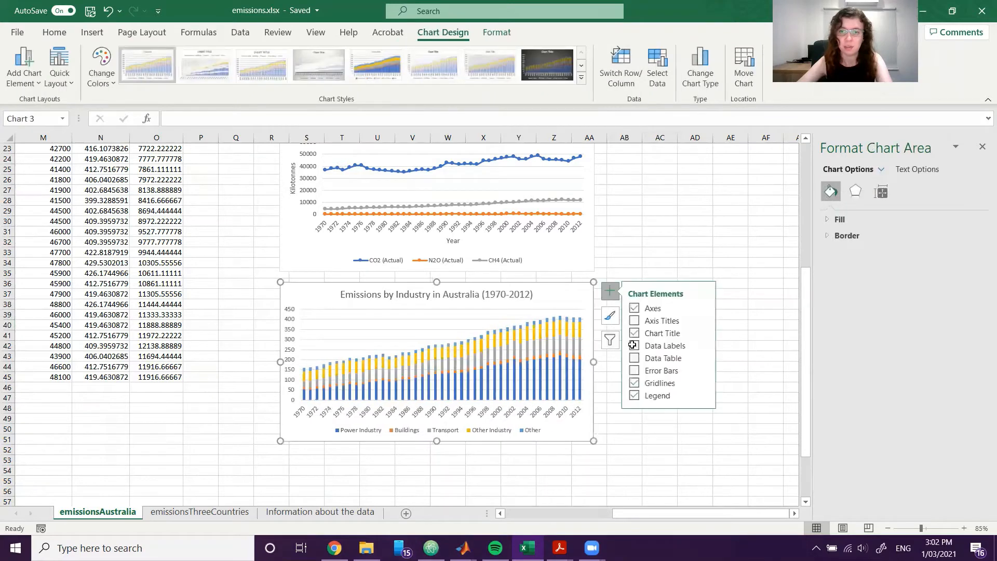
{"action": "left_click", "coordinate": [635, 321]}
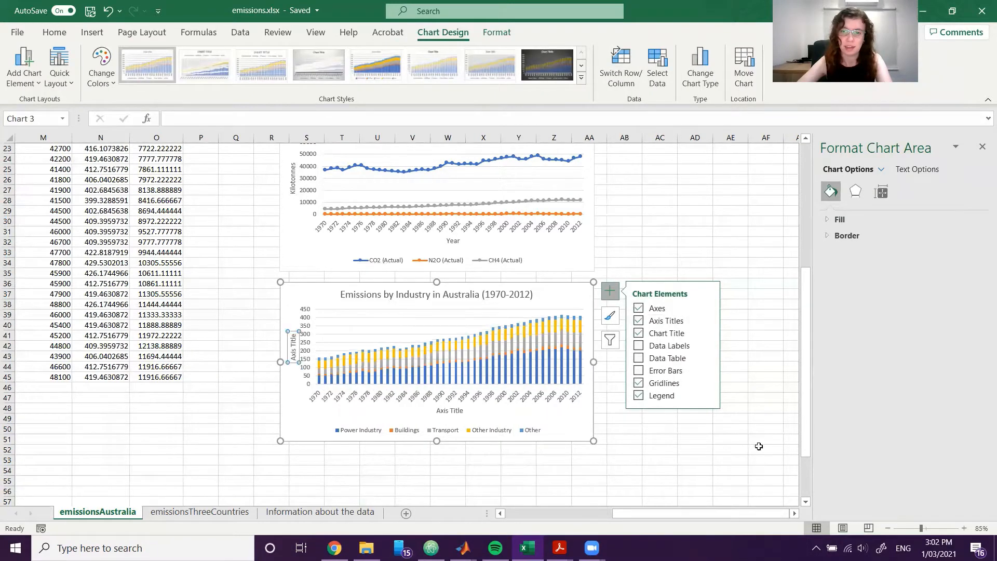
{"action": "left_click", "coordinate": [671, 455]}
Set the horizontal axis title of the Emissions by Industry chart to "Year".
{"action": "double_click", "coordinate": [457, 410]}
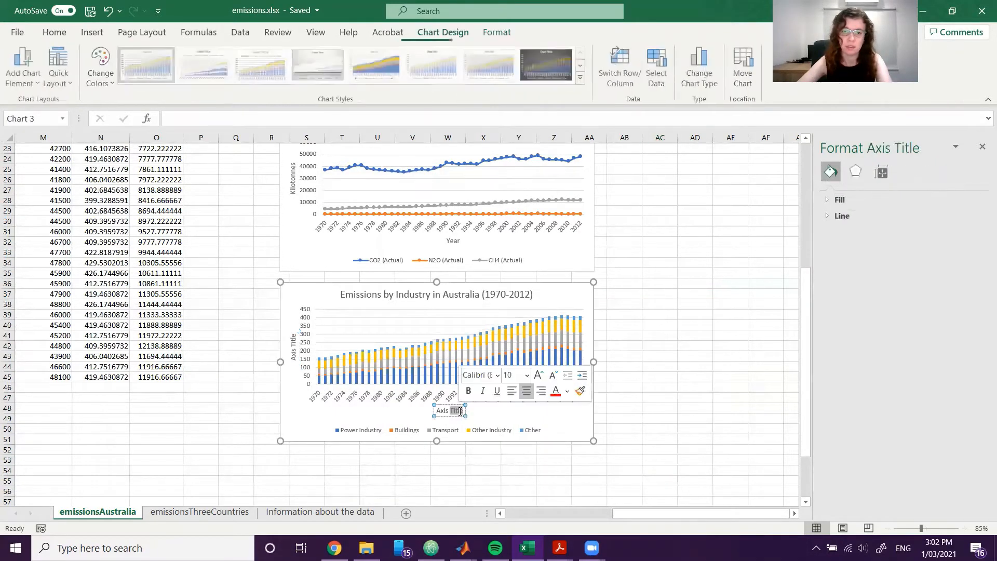
{"action": "left_click", "coordinate": [460, 411]}
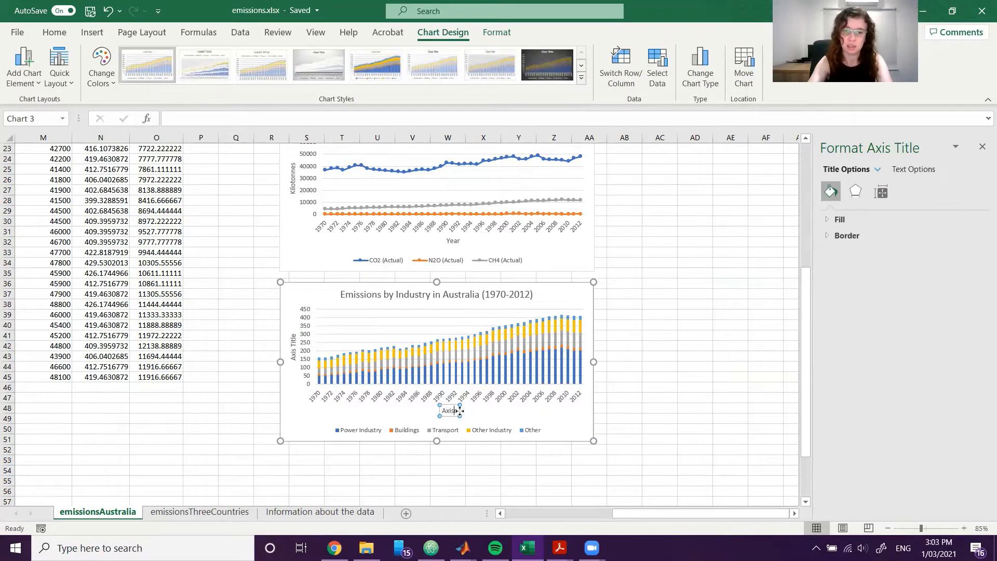
{"action": "key", "text": "BackSpace"}
{"action": "key", "text": "BackSpace"}
{"action": "key", "text": "BackSpace"}
{"action": "key", "text": "BackSpace"}
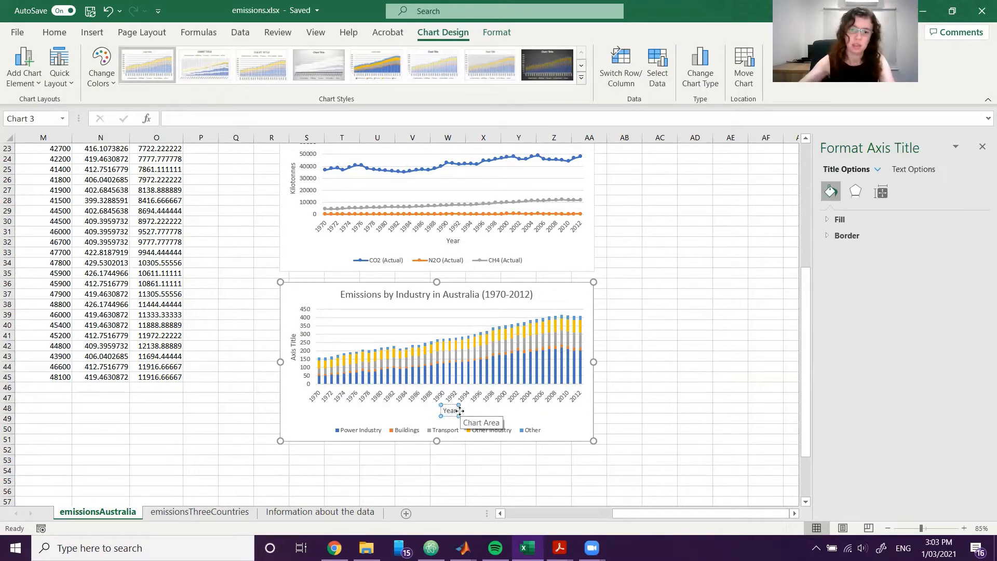
Set the vertical axis title of the Emissions by Industry chart to "Equivalent Kilotonnes of CO2", checking the unit against the data information sheet.
{"action": "double_click", "coordinate": [294, 348]}
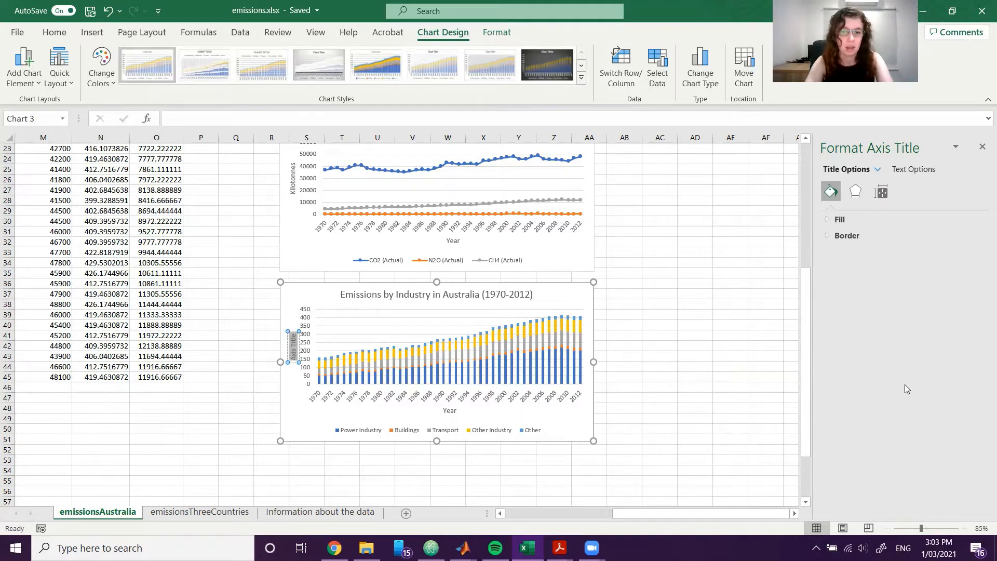
{"action": "key", "text": "BackSpace"}
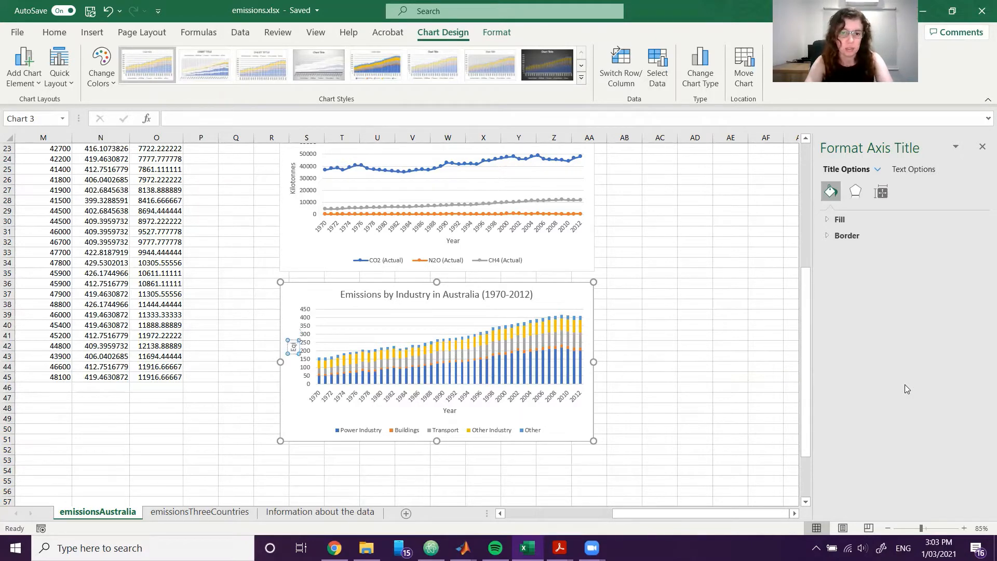
{"action": "type", "text": "Equivalent Kilotonnes"}
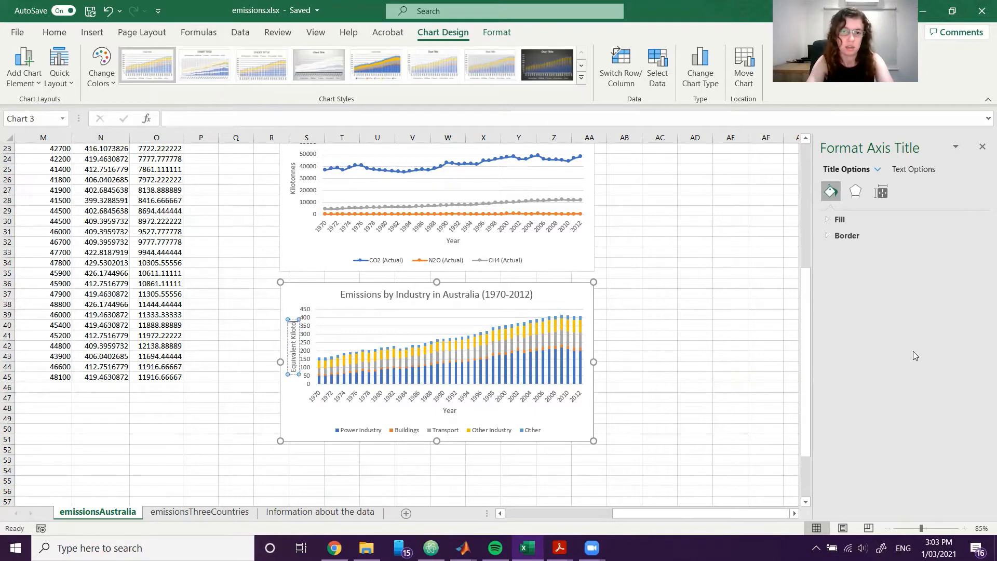
{"action": "type", "text": " of Co2"}
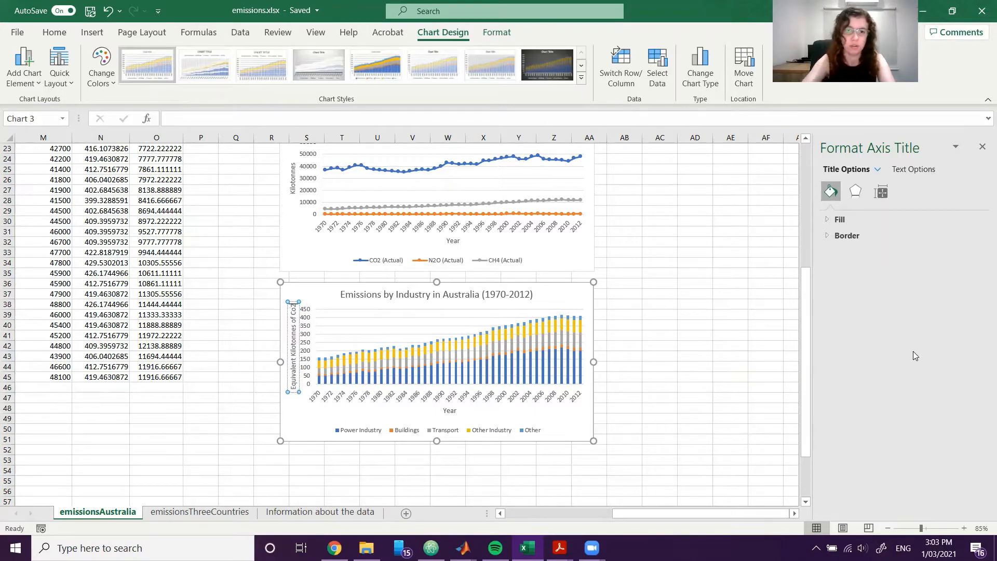
{"action": "key", "text": "BackSpace"}
{"action": "key", "text": "BackSpace"}
{"action": "type", "text": "O2"}
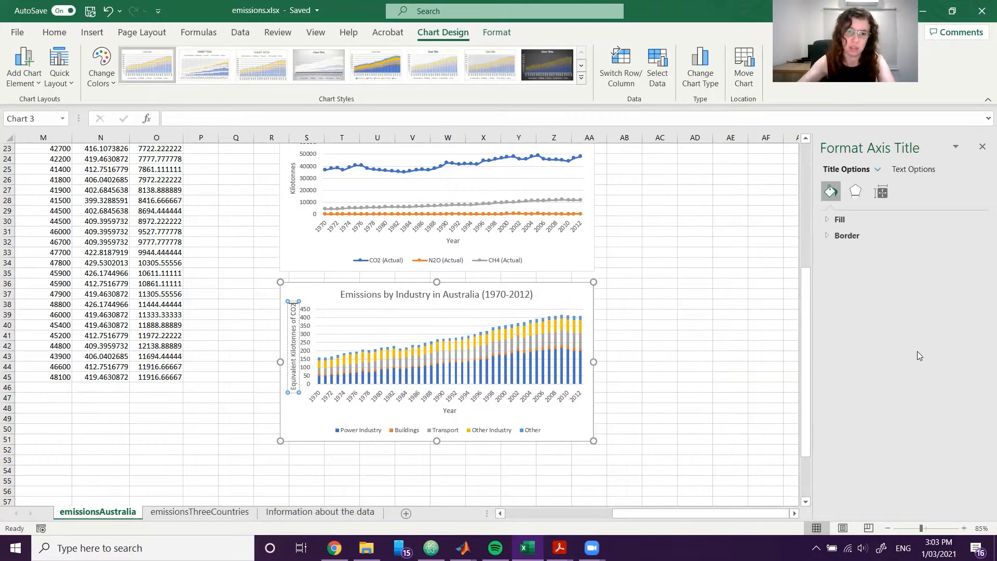
{"action": "left_click", "coordinate": [307, 511]}
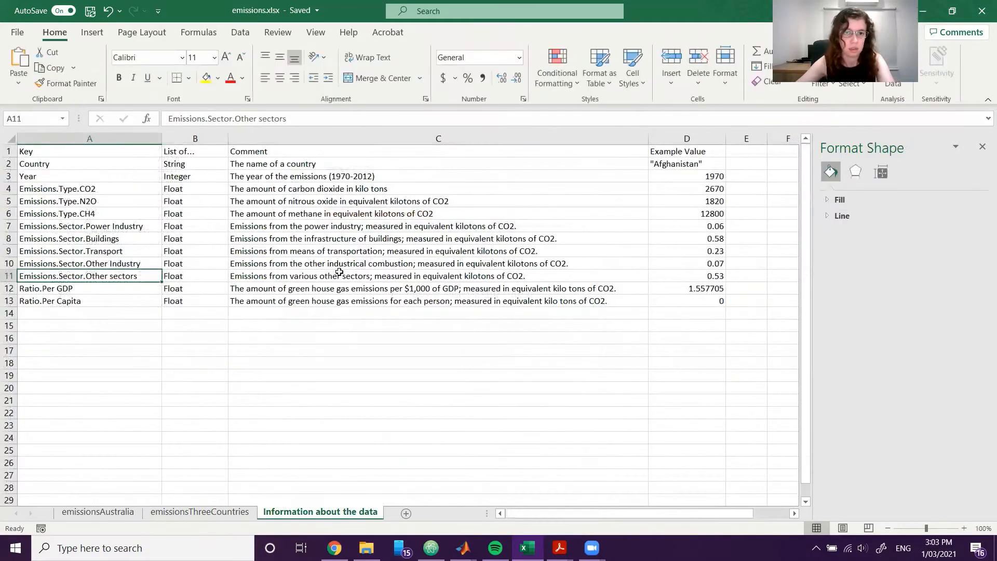
{"action": "left_click", "coordinate": [124, 513]}
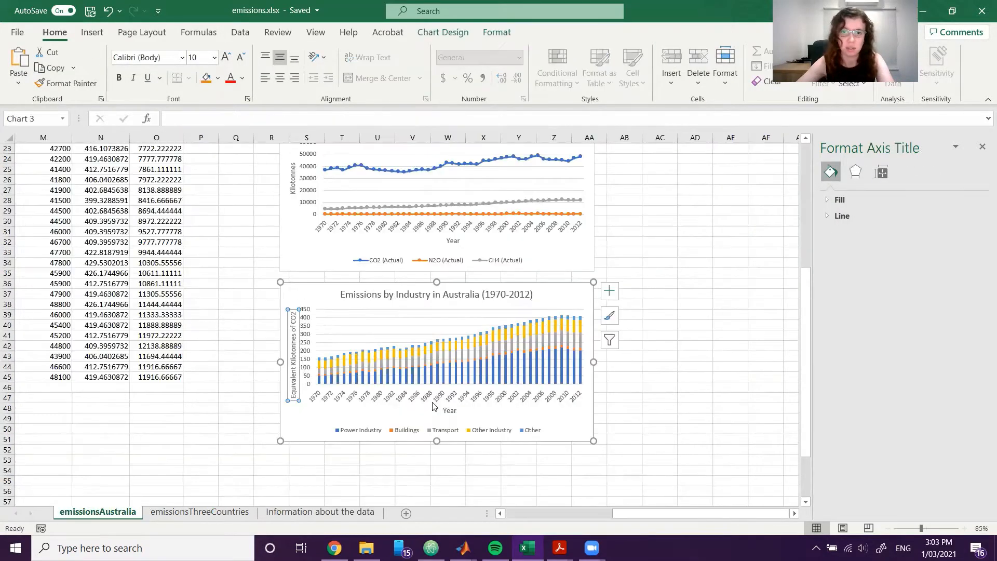
{"action": "left_click", "coordinate": [660, 459]}
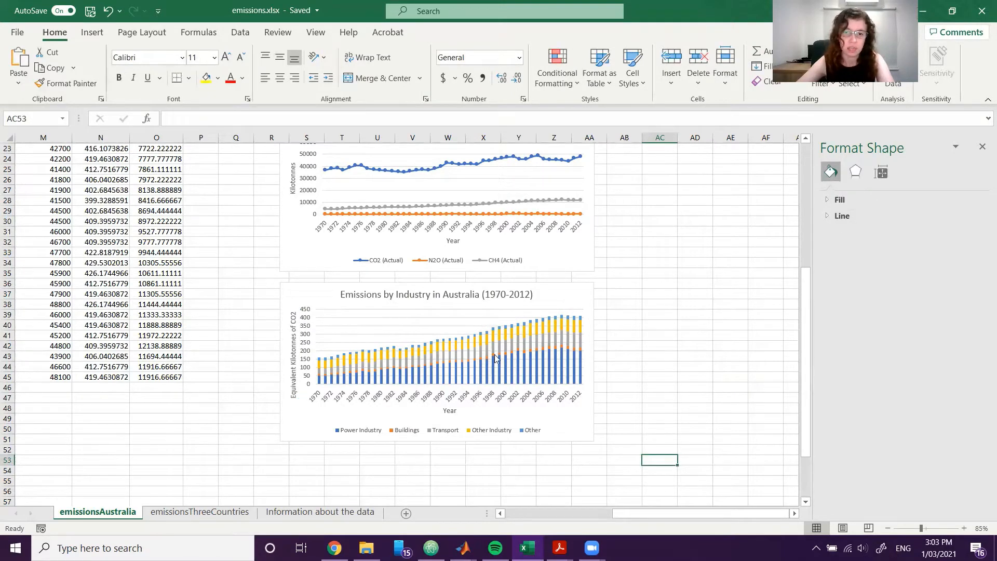
Apply chart Style 9 to the Emissions by Industry stacked column chart.
{"action": "left_click", "coordinate": [567, 296]}
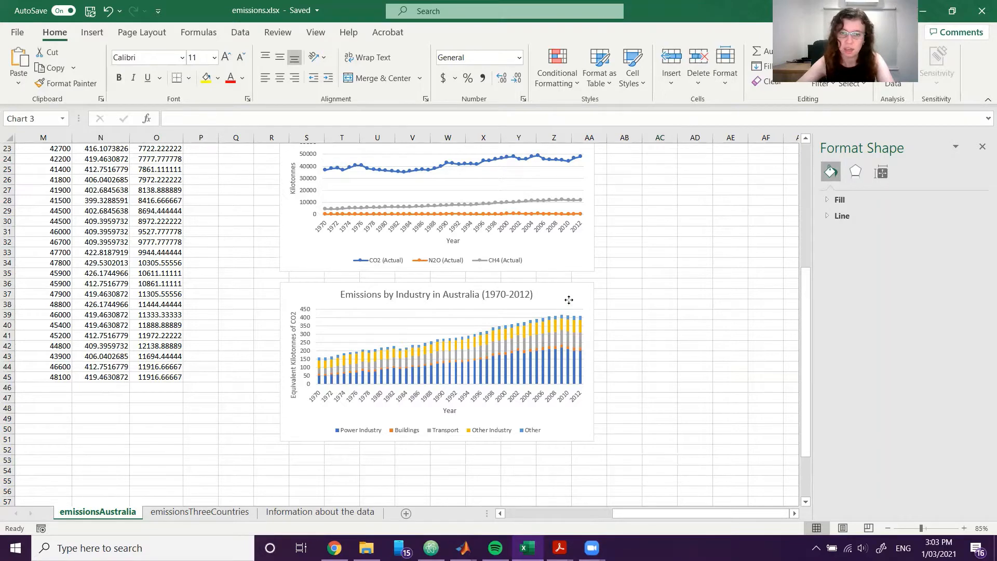
{"action": "left_click", "coordinate": [612, 318]}
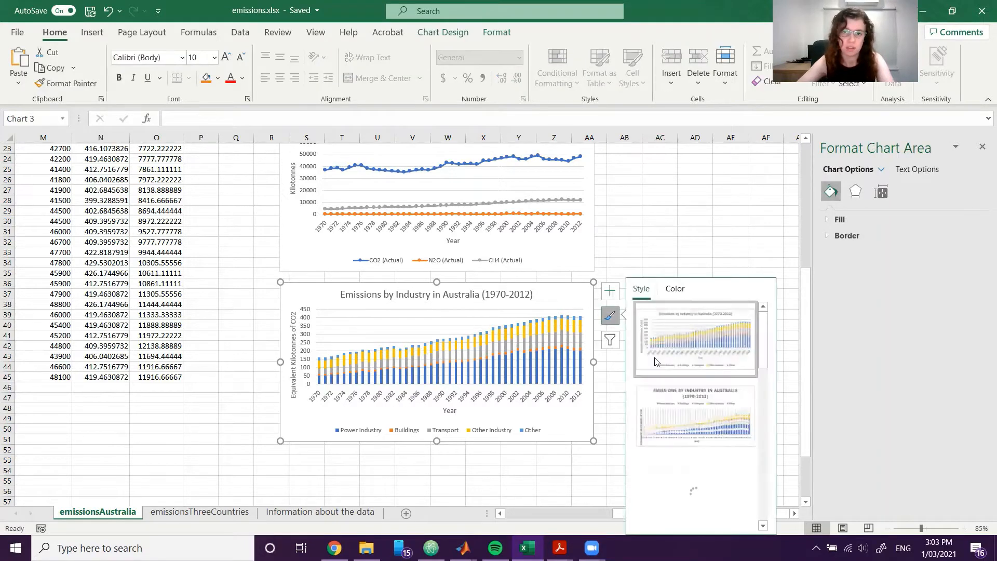
{"action": "scroll", "coordinate": [697, 487], "scroll_direction": "down", "scroll_amount": 3}
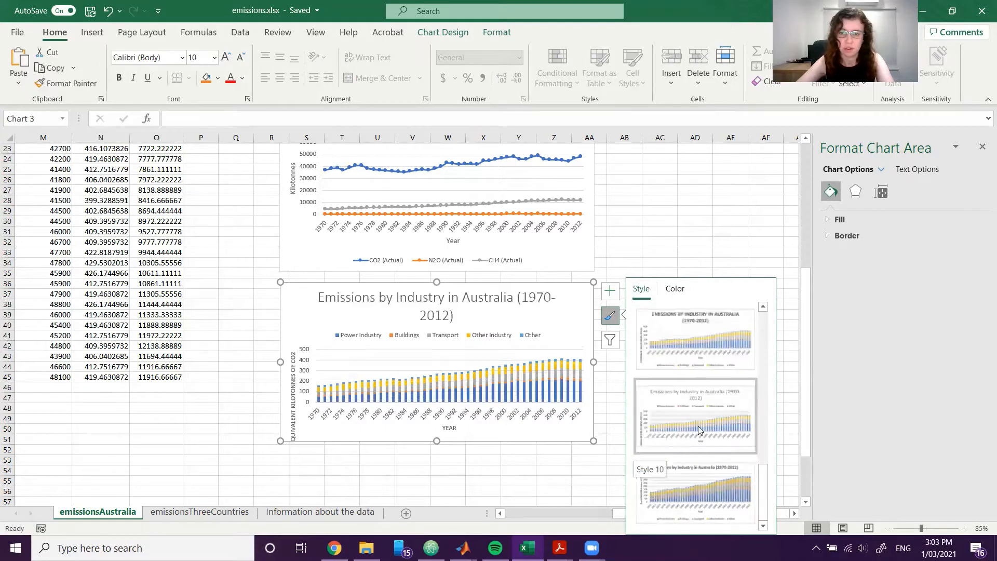
{"action": "scroll", "coordinate": [698, 426], "scroll_direction": "down", "scroll_amount": 3}
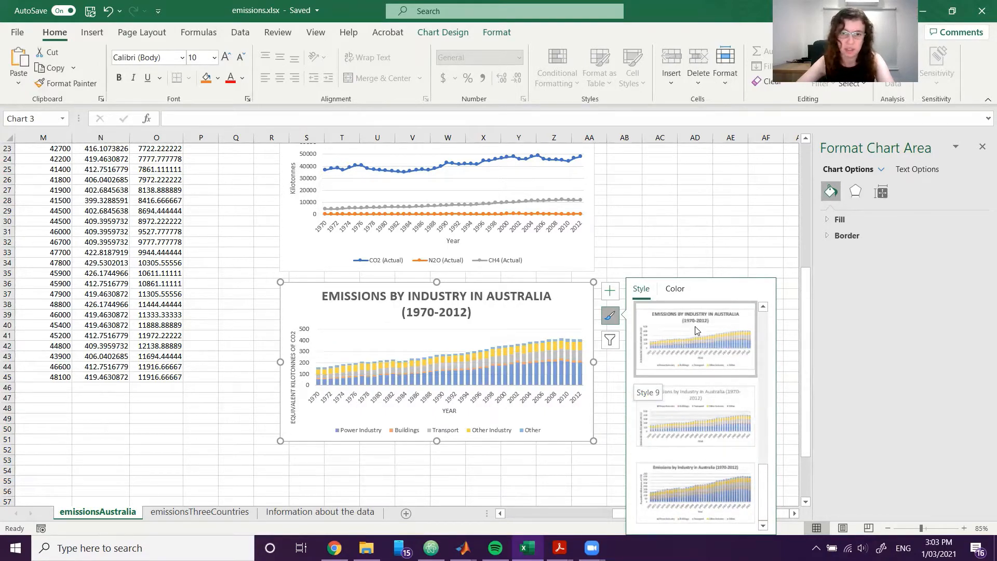
{"action": "left_click", "coordinate": [697, 335]}
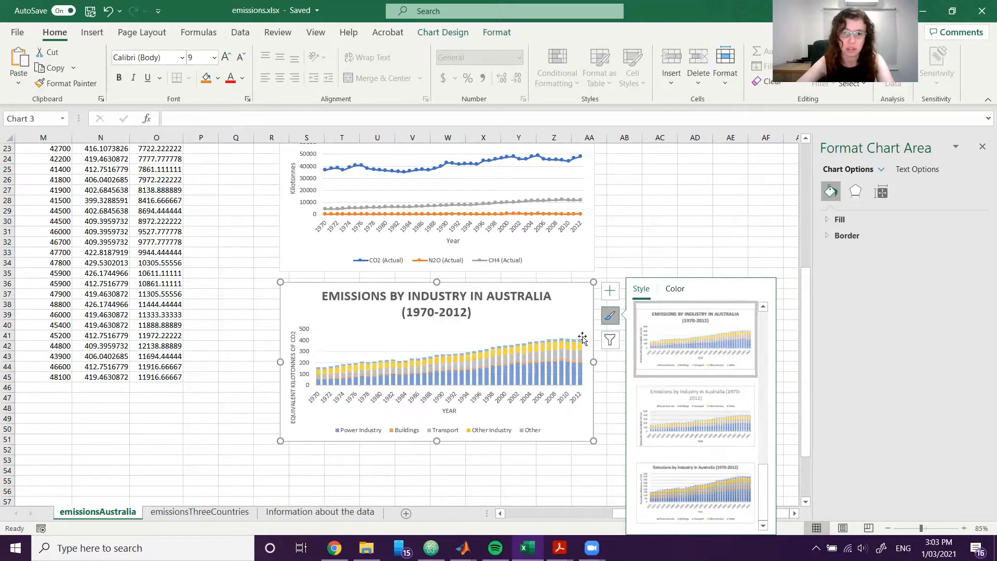
{"action": "left_click", "coordinate": [660, 252]}
Reduce the font size of the Emissions by Industry chart title so it fits on one line.
{"action": "left_click", "coordinate": [439, 313]}
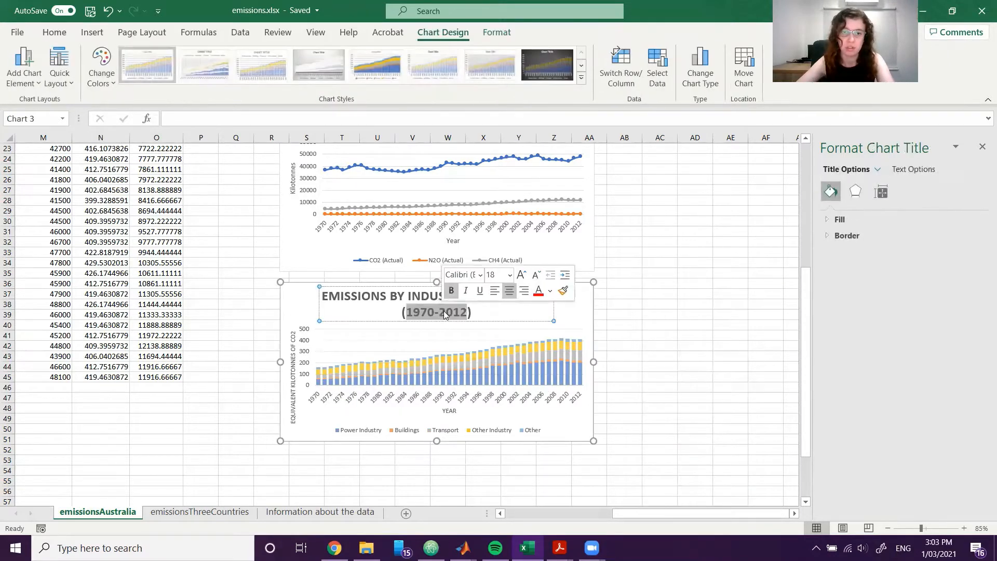
{"action": "triple_click", "coordinate": [447, 311]}
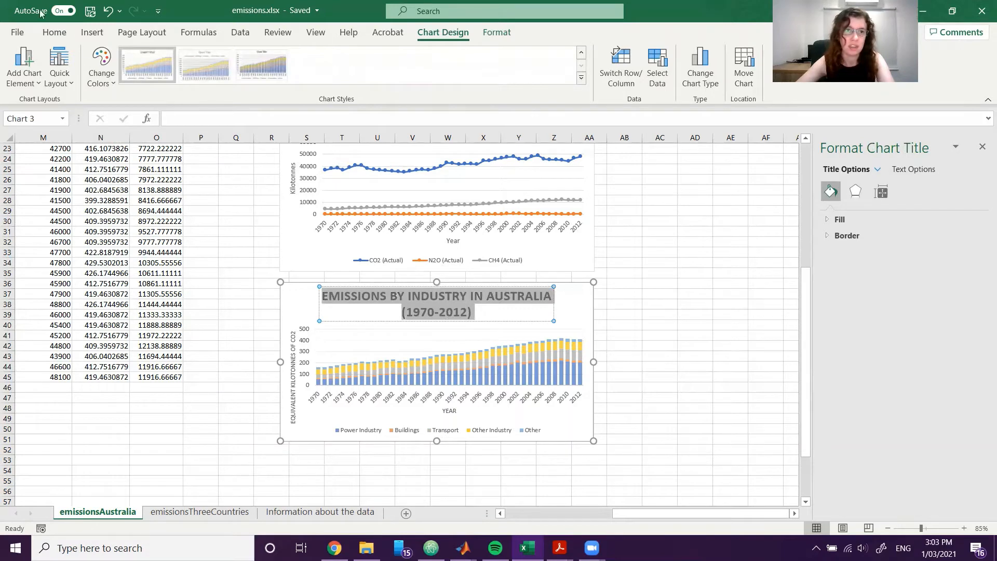
{"action": "left_click", "coordinate": [54, 32]}
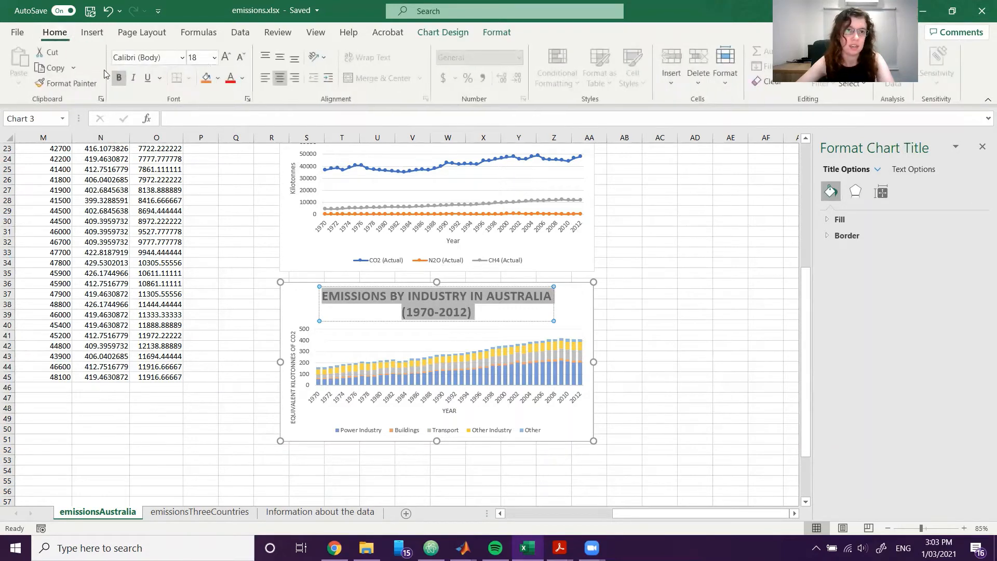
{"action": "left_click", "coordinate": [241, 61]}
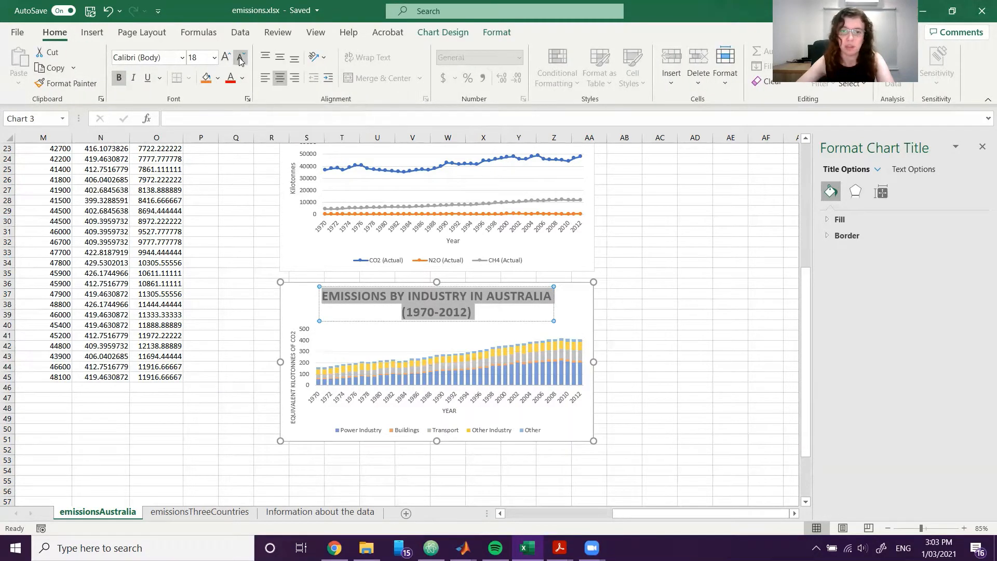
{"action": "left_click", "coordinate": [241, 61]}
{"action": "left_click", "coordinate": [720, 316]}
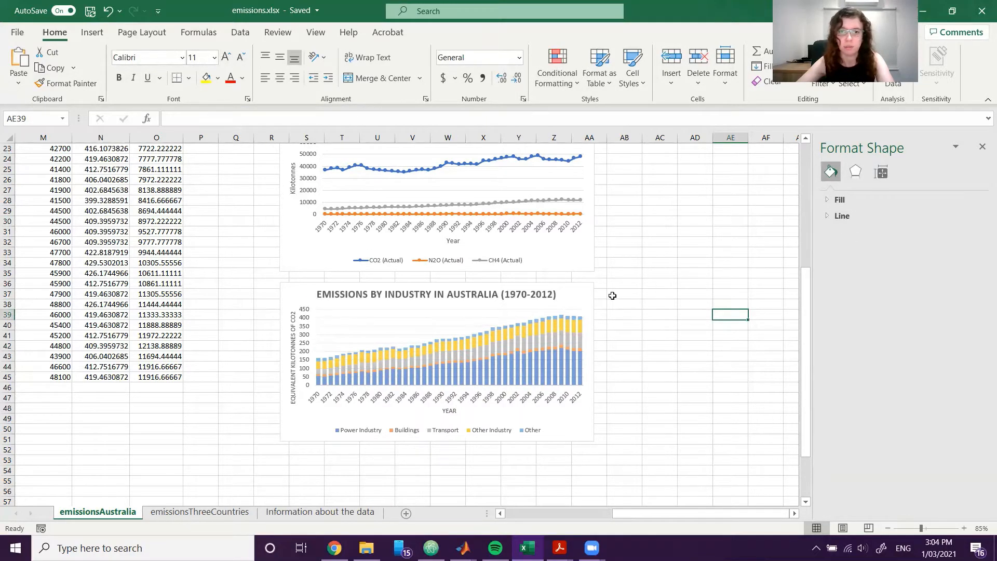
{"action": "left_click", "coordinate": [652, 285]}
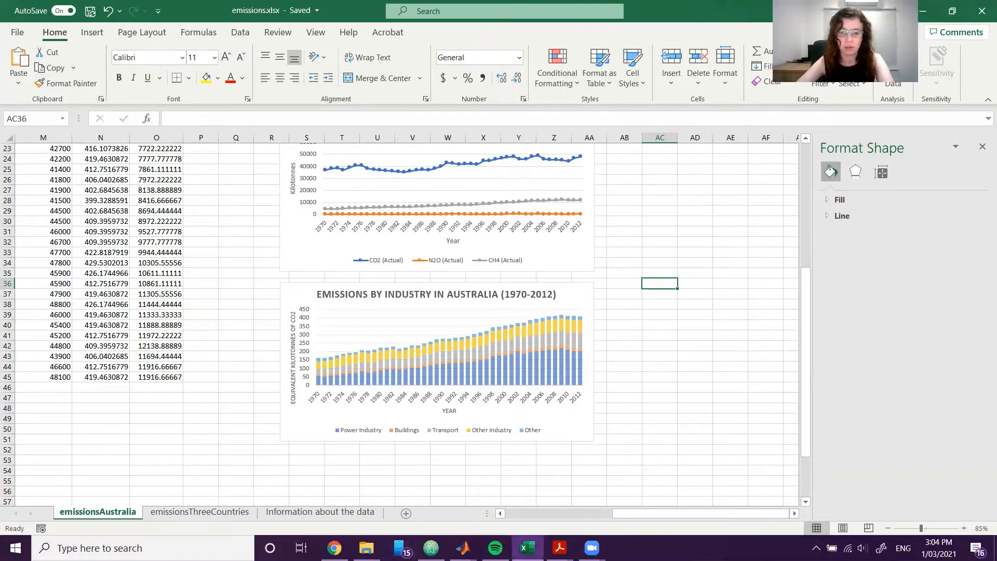
Switch to the Week 1 Exercises PDF in Acrobat, examine the Figure 2 line graph of emissions by industry, and return to the Excel workbook.
{"action": "left_click", "coordinate": [527, 548]}
{"action": "left_click", "coordinate": [527, 547]}
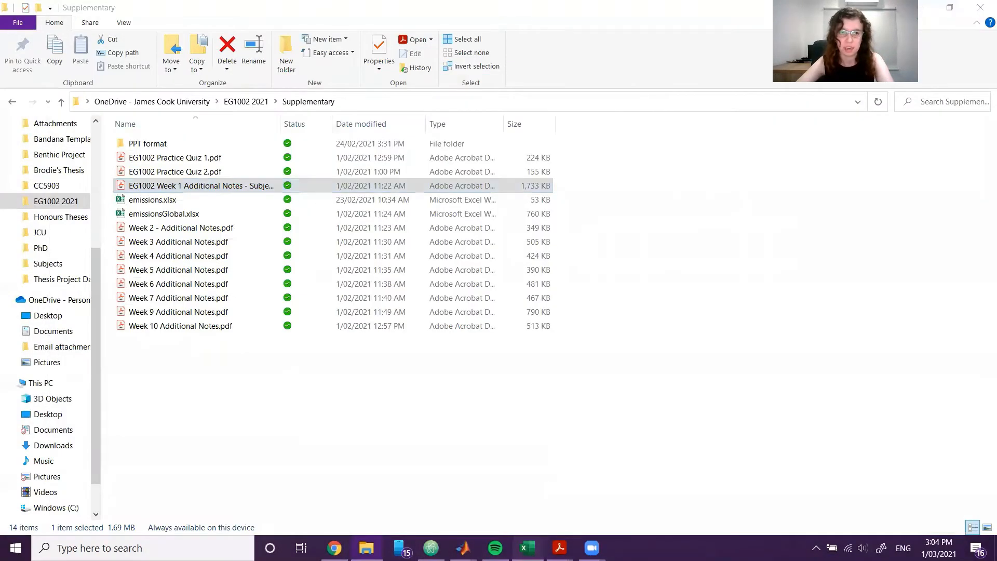
{"action": "mouse_move", "coordinate": [559, 548]}
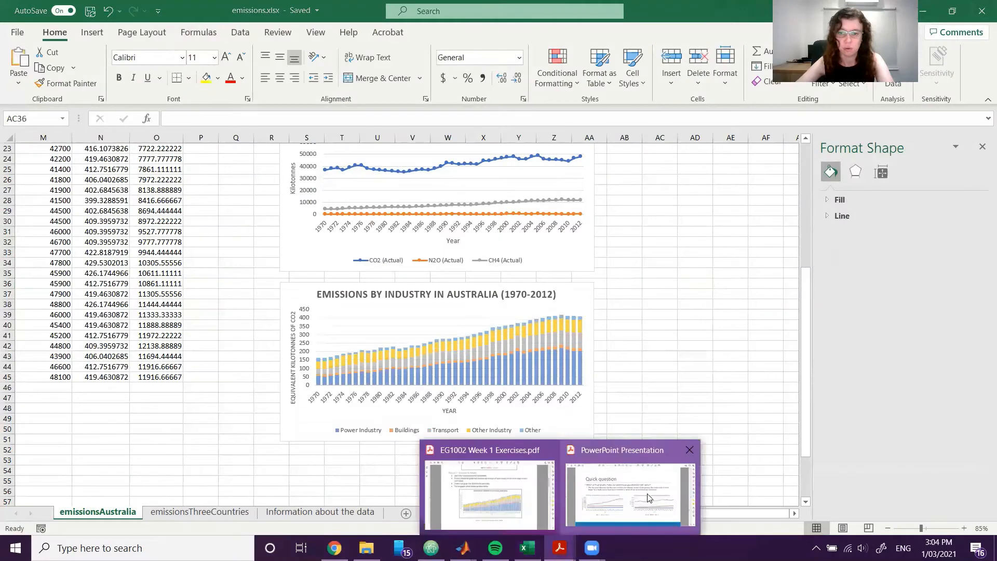
{"action": "left_click", "coordinate": [539, 493]}
{"action": "scroll", "coordinate": [537, 373], "scroll_direction": "down", "scroll_amount": 4}
{"action": "scroll", "coordinate": [537, 372], "scroll_direction": "down", "scroll_amount": 4}
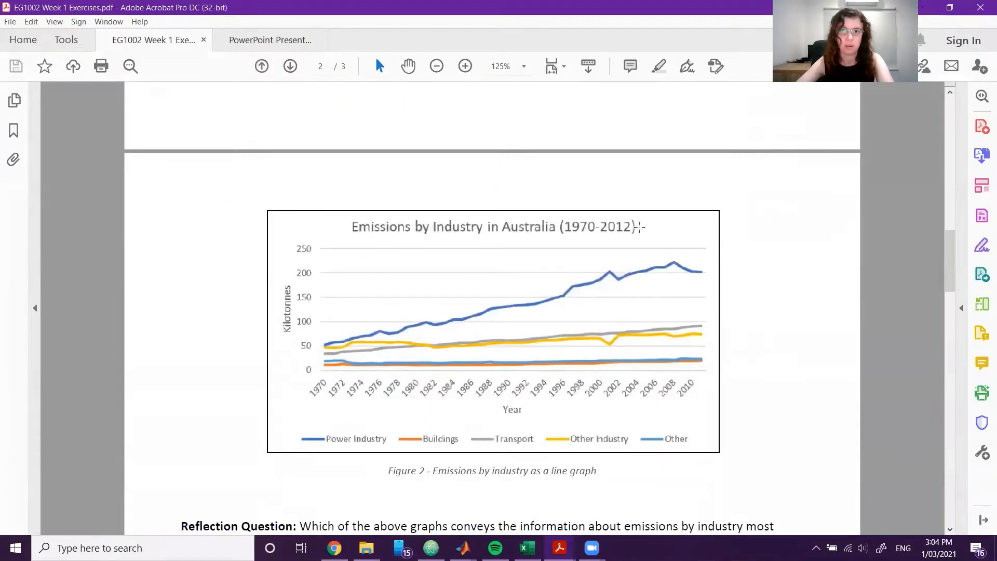
{"action": "scroll", "coordinate": [597, 355], "scroll_direction": "down", "scroll_amount": 1}
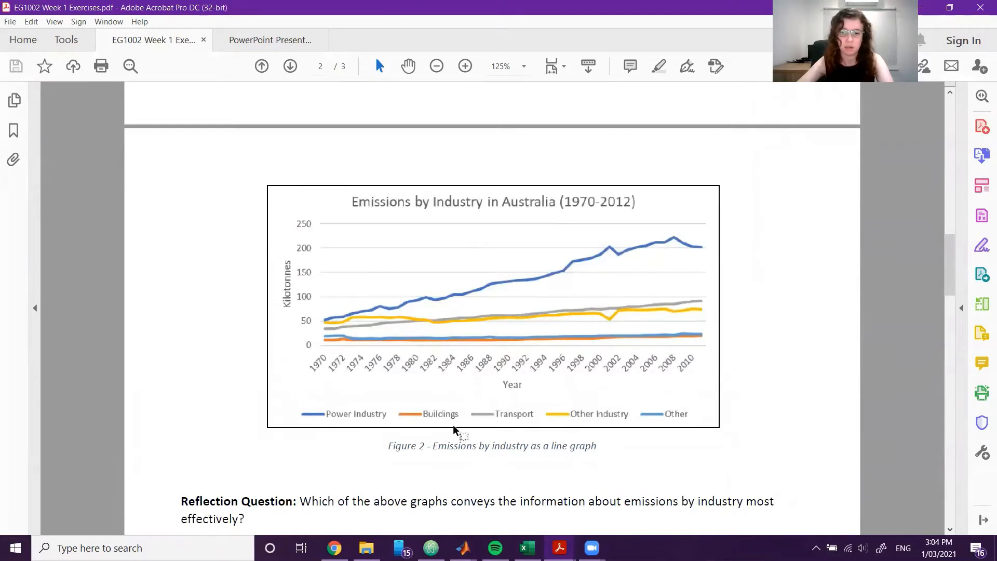
{"action": "key", "text": "alt+Tab"}
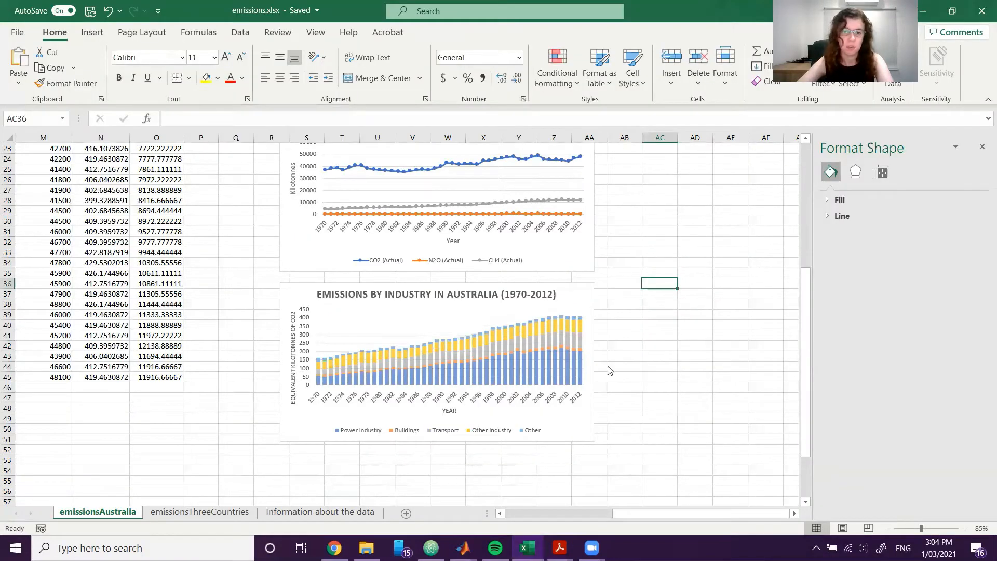
Insert the recommended line chart from the Year column and the Power Industry through Other columns, rows 2 to 45, of the emissionsAustralia sheet.
{"action": "left_click_drag", "start_coordinate": [631, 514], "coordinate": [457, 489]}
{"action": "scroll", "coordinate": [130, 302], "scroll_direction": "up", "scroll_amount": 3}
{"action": "scroll", "coordinate": [158, 284], "scroll_direction": "up", "scroll_amount": 5}
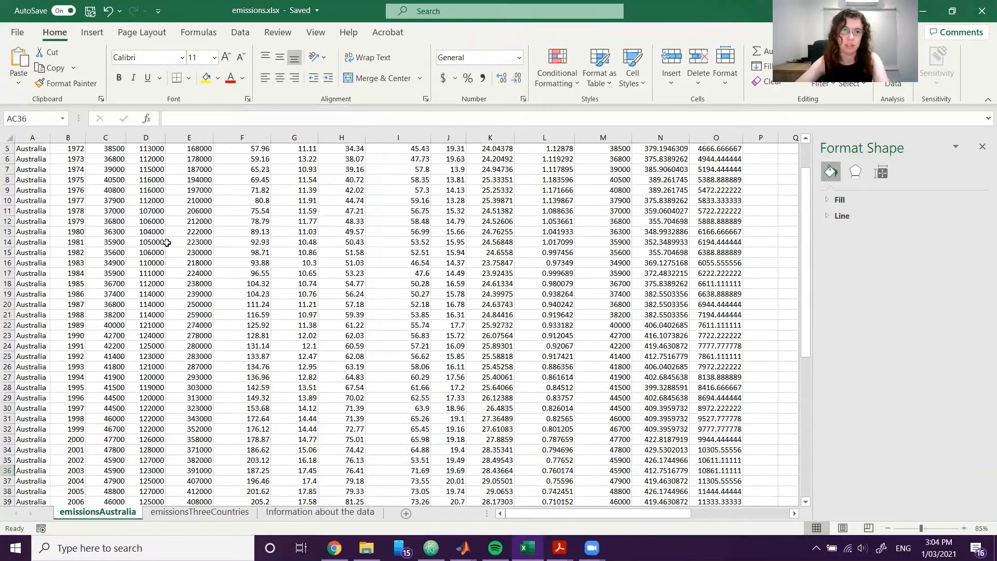
{"action": "left_click_drag", "start_coordinate": [77, 160], "coordinate": [74, 505]}
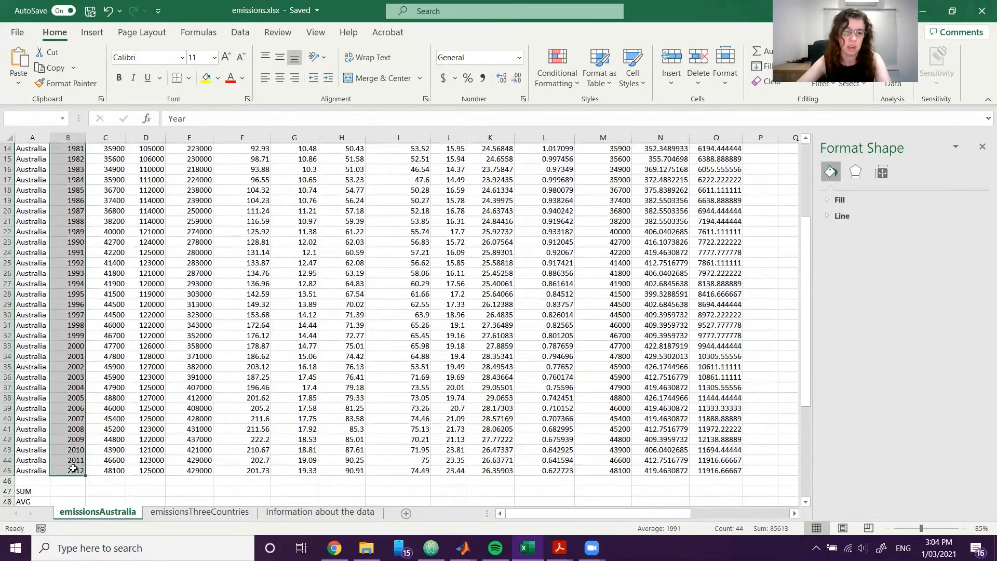
{"action": "scroll", "coordinate": [498, 274], "scroll_direction": "up", "scroll_amount": 4}
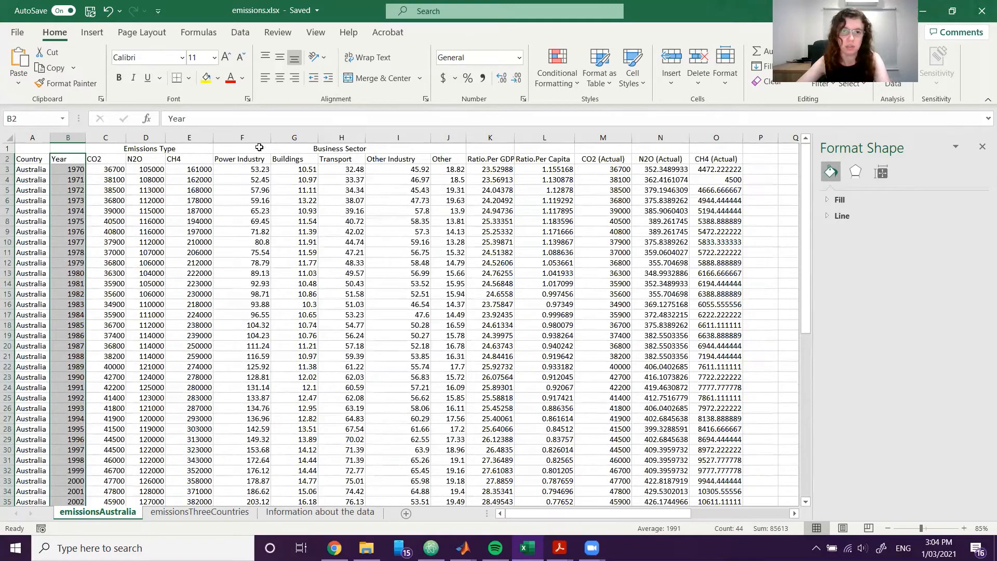
{"action": "left_click_drag", "start_coordinate": [249, 160], "coordinate": [444, 294]}
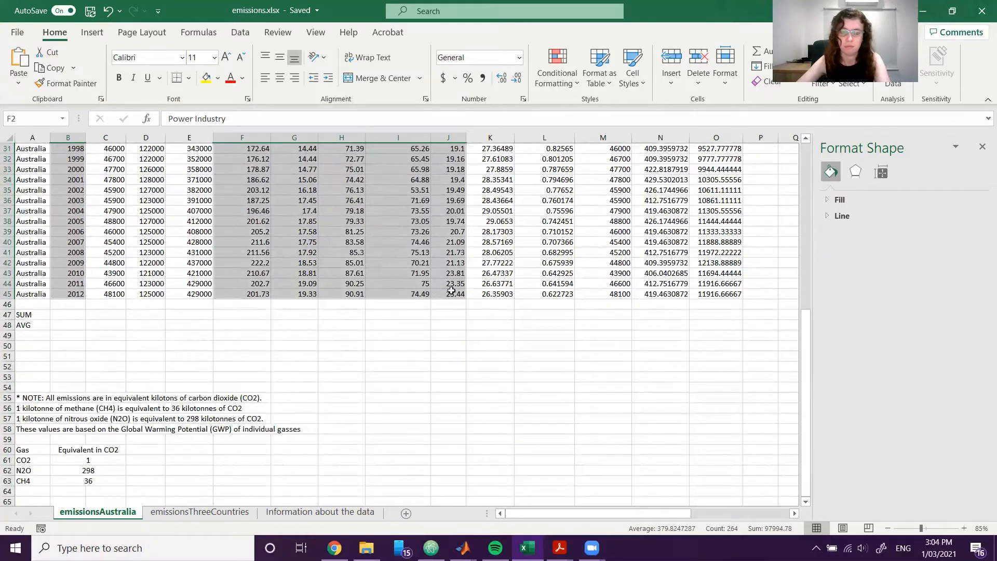
{"action": "scroll", "coordinate": [665, 359], "scroll_direction": "up", "scroll_amount": 5}
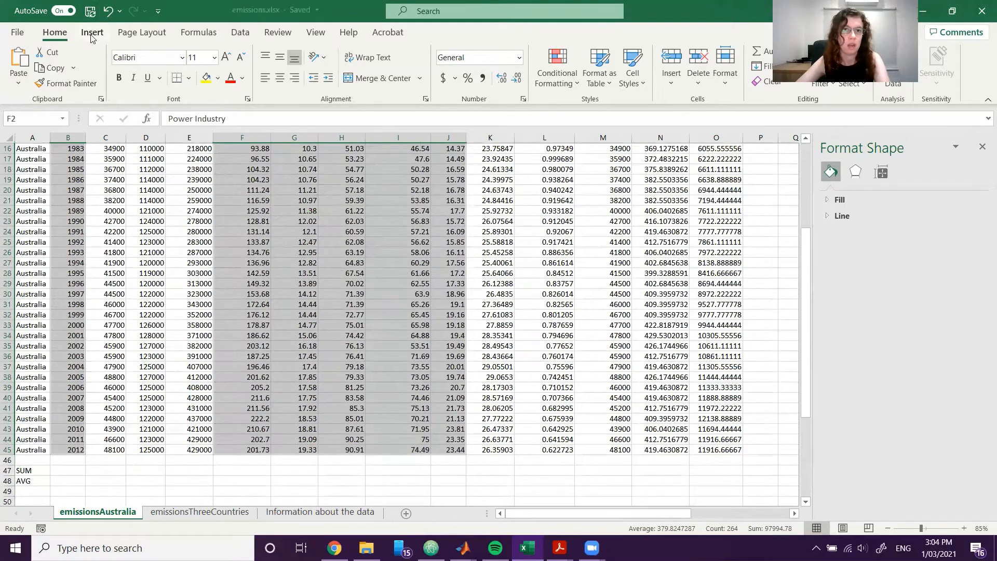
{"action": "left_click", "coordinate": [92, 32]}
{"action": "left_click", "coordinate": [427, 68]}
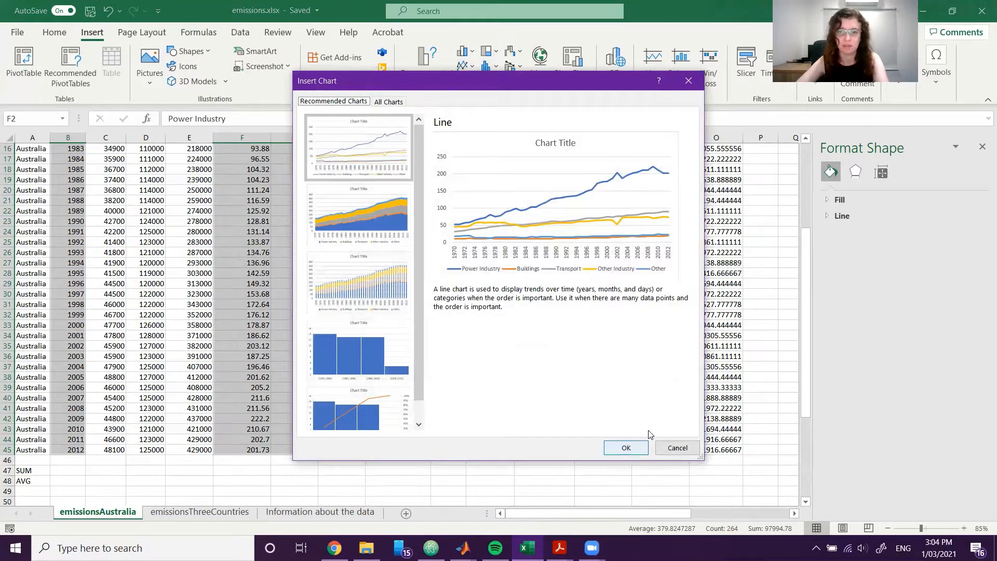
{"action": "left_click", "coordinate": [627, 448]}
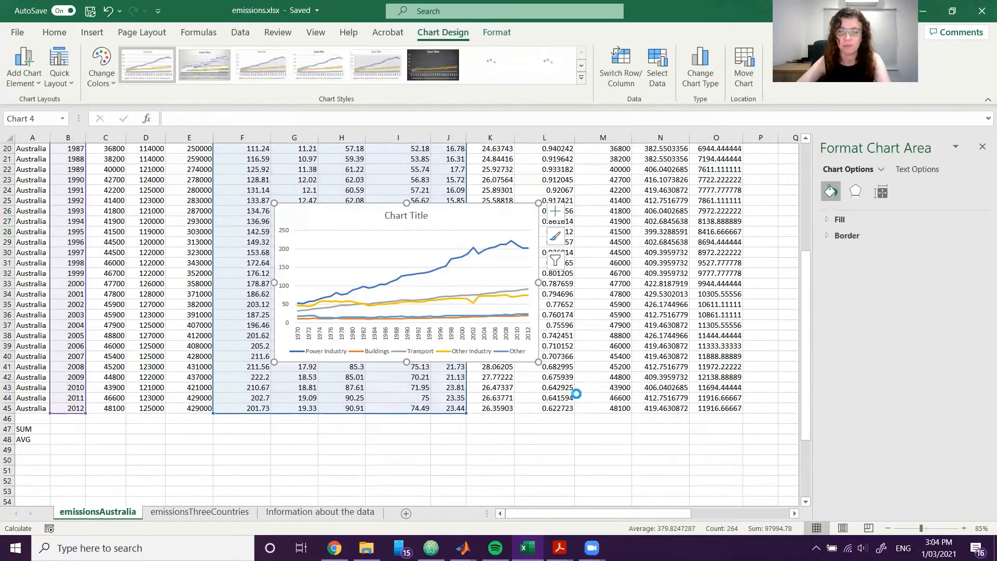
Move the new line chart below the stacked column chart and widen it to line up with that chart's right edge.
{"action": "scroll", "coordinate": [576, 394], "scroll_direction": "down", "scroll_amount": 4}
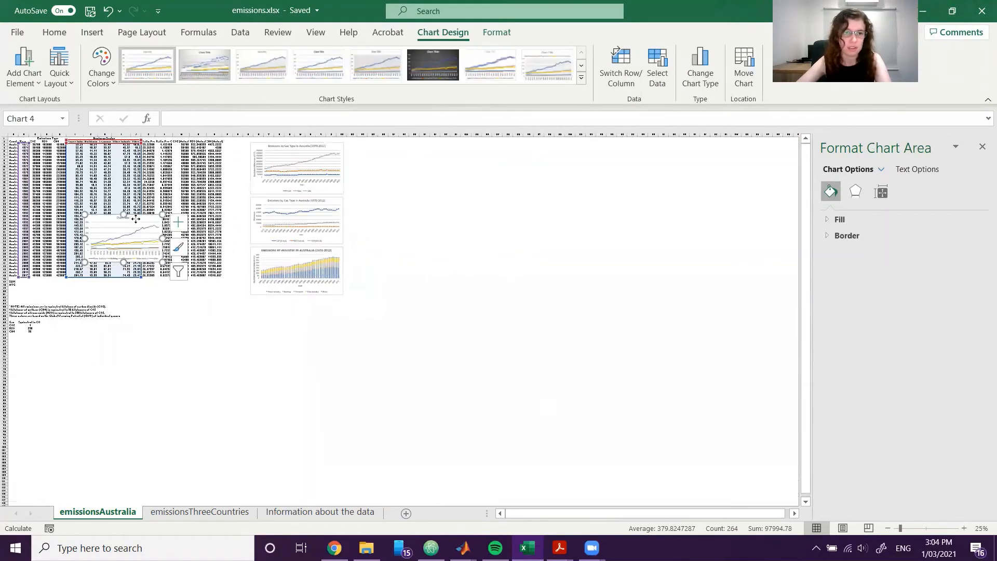
{"action": "left_click_drag", "start_coordinate": [135, 219], "coordinate": [299, 303]}
{"action": "scroll", "coordinate": [494, 353], "scroll_direction": "up", "scroll_amount": 2}
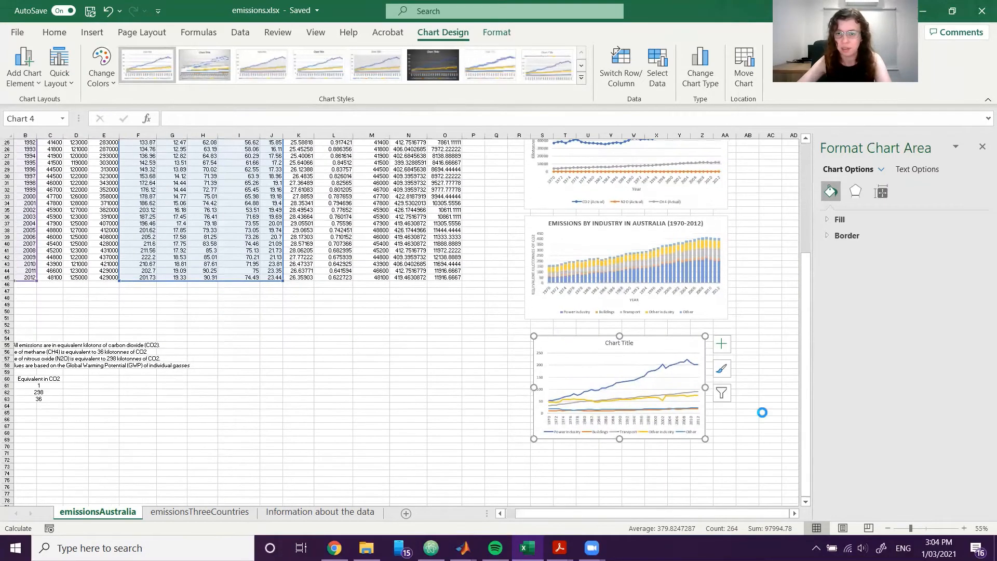
{"action": "scroll", "coordinate": [632, 460], "scroll_direction": "up", "scroll_amount": 3}
{"action": "scroll", "coordinate": [632, 460], "scroll_direction": "down", "scroll_amount": 2}
{"action": "left_click_drag", "start_coordinate": [574, 513], "coordinate": [673, 513]}
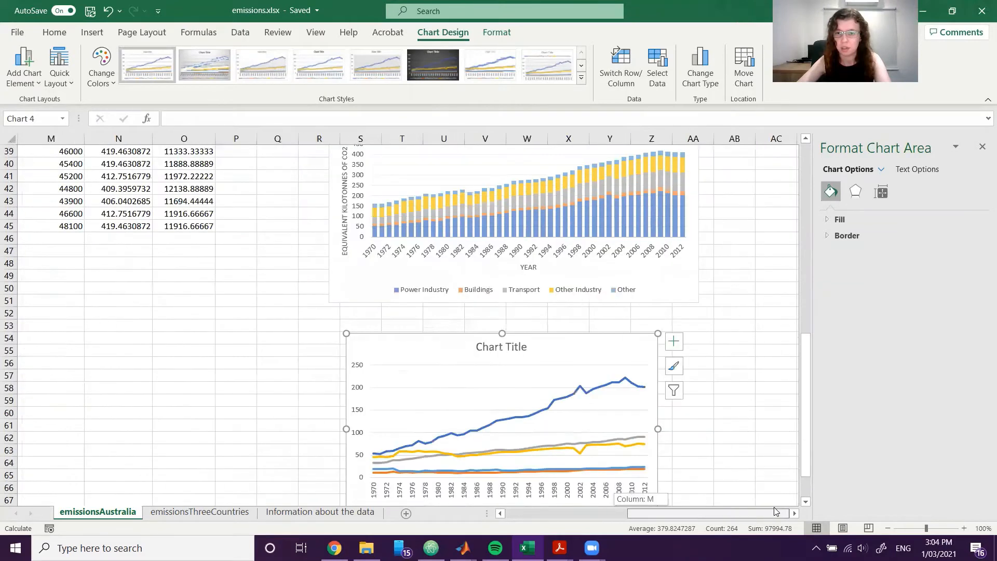
{"action": "scroll", "coordinate": [670, 384], "scroll_direction": "down", "scroll_amount": 1}
{"action": "left_click_drag", "start_coordinate": [658, 379], "coordinate": [701, 379]}
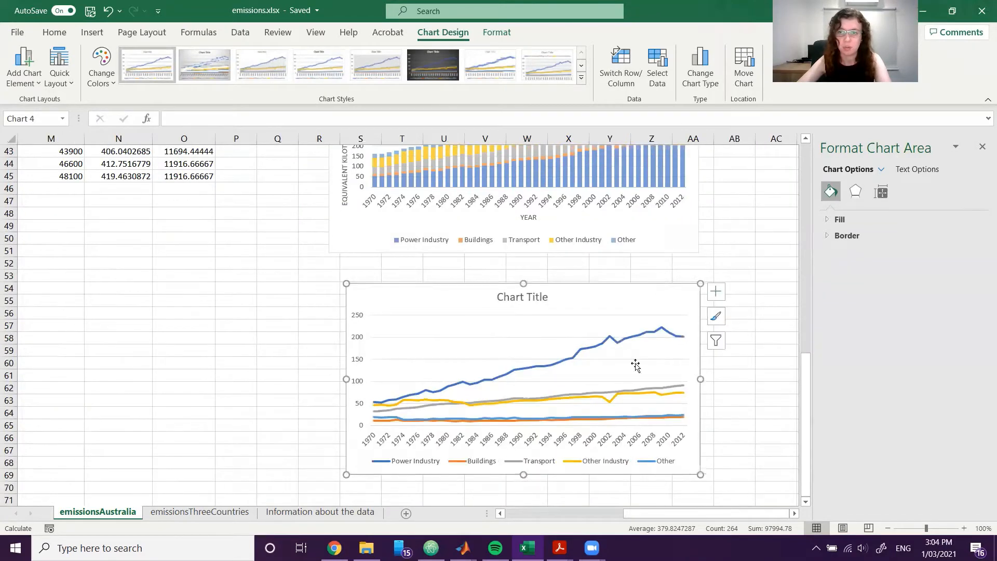
Widen the line chart to match the stacked column chart's left edge and move it up directly beneath that chart.
{"action": "left_click_drag", "start_coordinate": [344, 378], "coordinate": [326, 377]}
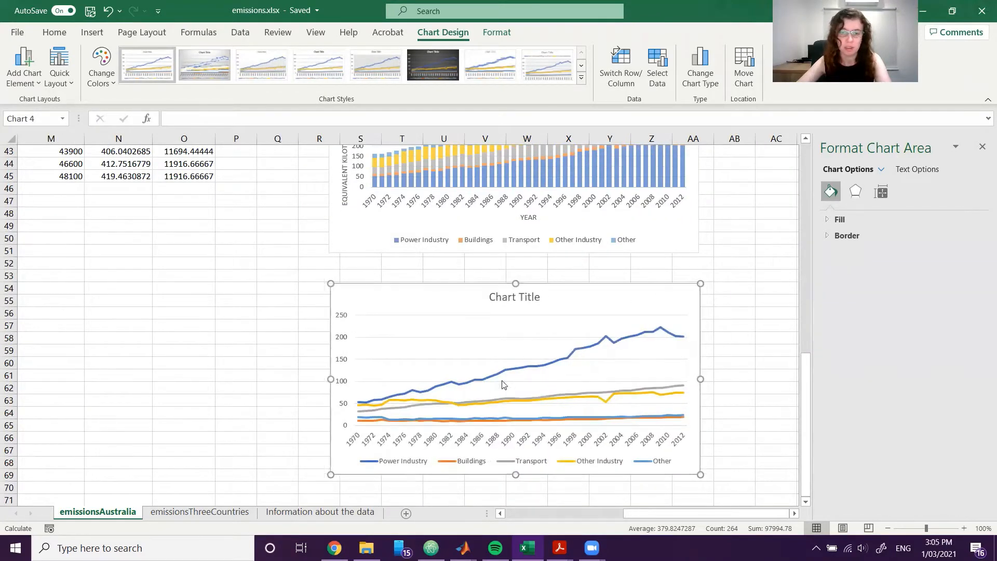
{"action": "left_click_drag", "start_coordinate": [611, 298], "coordinate": [607, 273]}
{"action": "scroll", "coordinate": [608, 291], "scroll_direction": "up", "scroll_amount": 1}
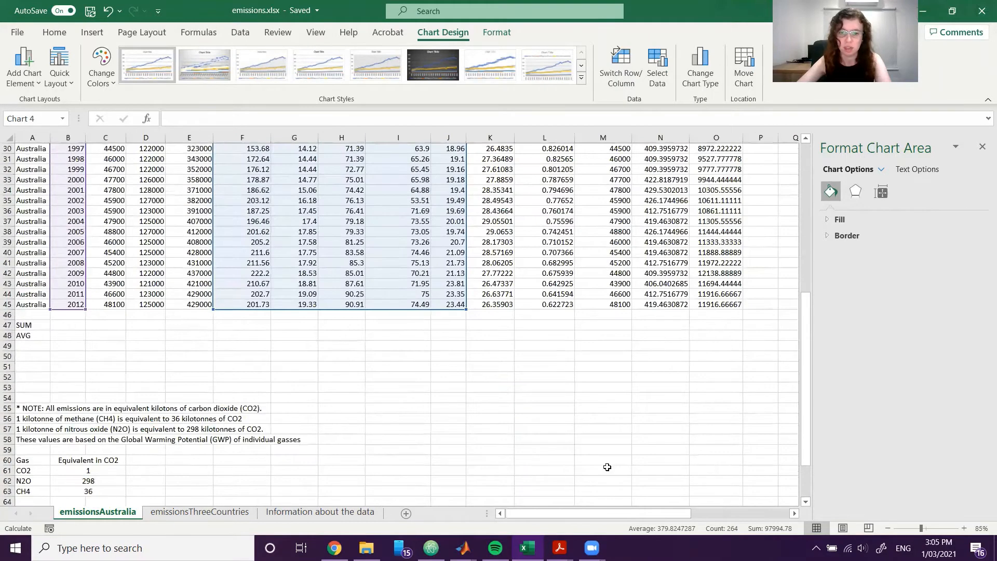
{"action": "left_click_drag", "start_coordinate": [559, 514], "coordinate": [658, 514]}
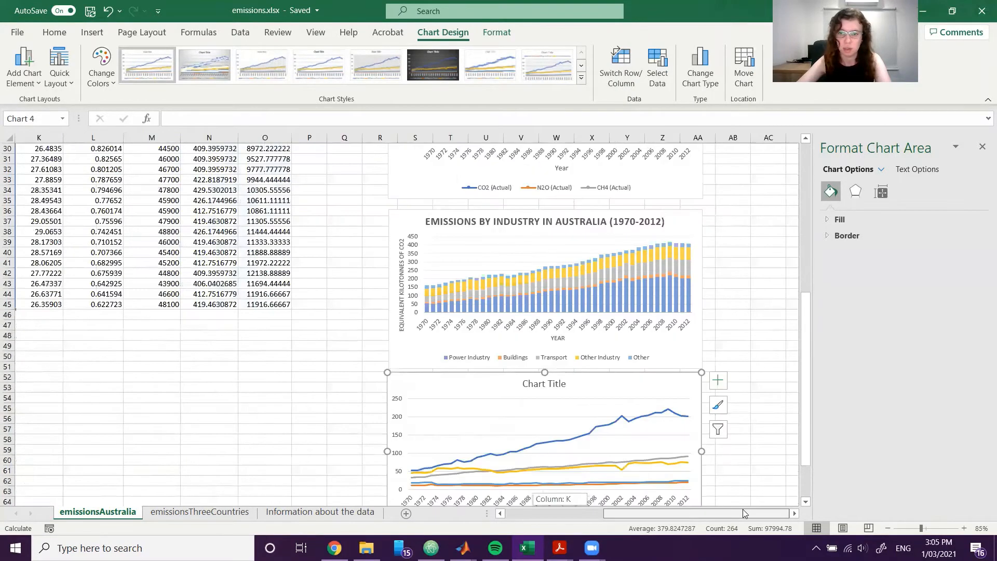
{"action": "scroll", "coordinate": [691, 395], "scroll_direction": "down", "scroll_amount": 1}
{"action": "scroll", "coordinate": [687, 380], "scroll_direction": "down", "scroll_amount": 1}
{"action": "scroll", "coordinate": [621, 314], "scroll_direction": "up", "scroll_amount": 1}
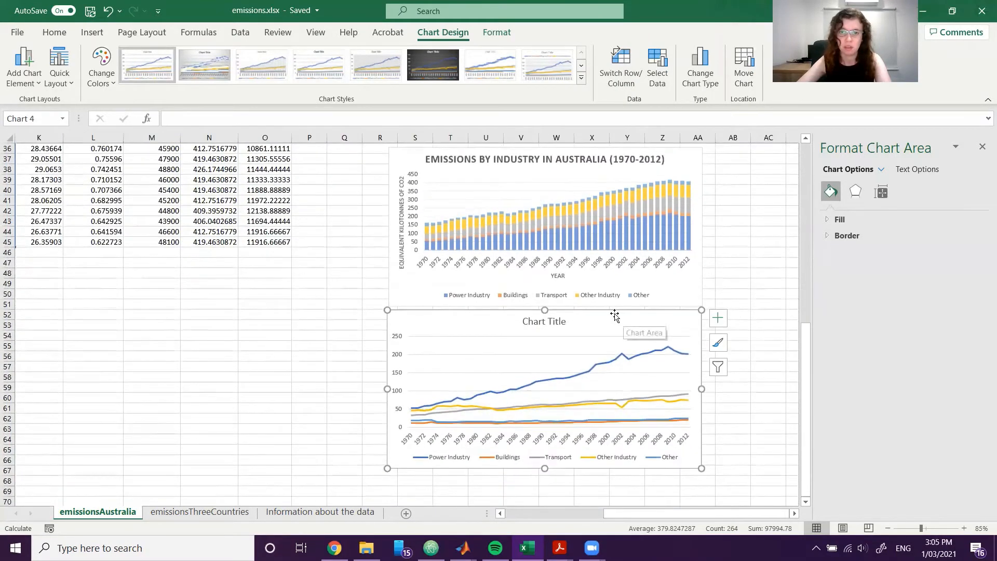
Change the line chart's title to "Emissions by Industry in Australia (1970-2012)".
{"action": "left_click", "coordinate": [544, 322]}
{"action": "double_click", "coordinate": [544, 322]}
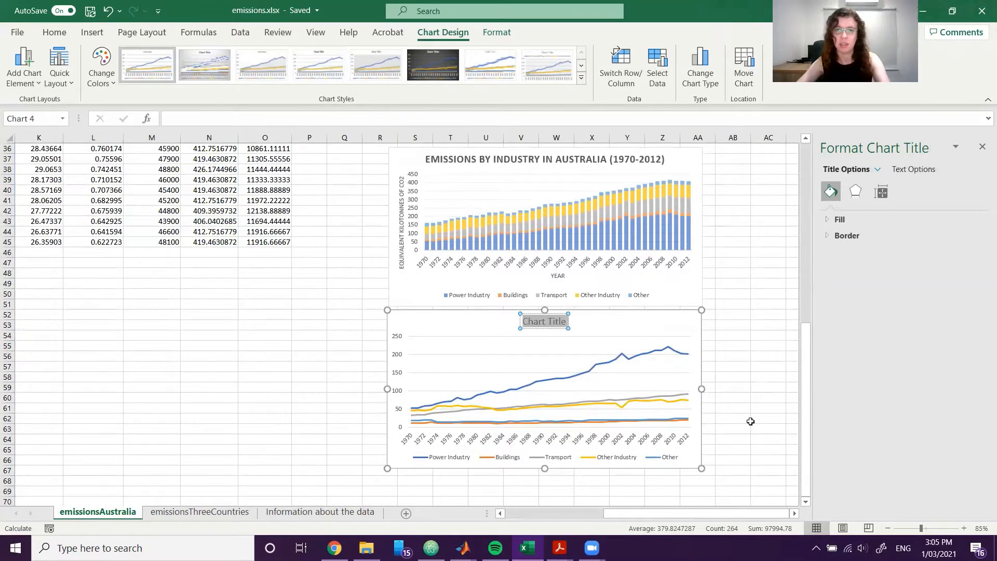
{"action": "type", "text": "Emissions by"}
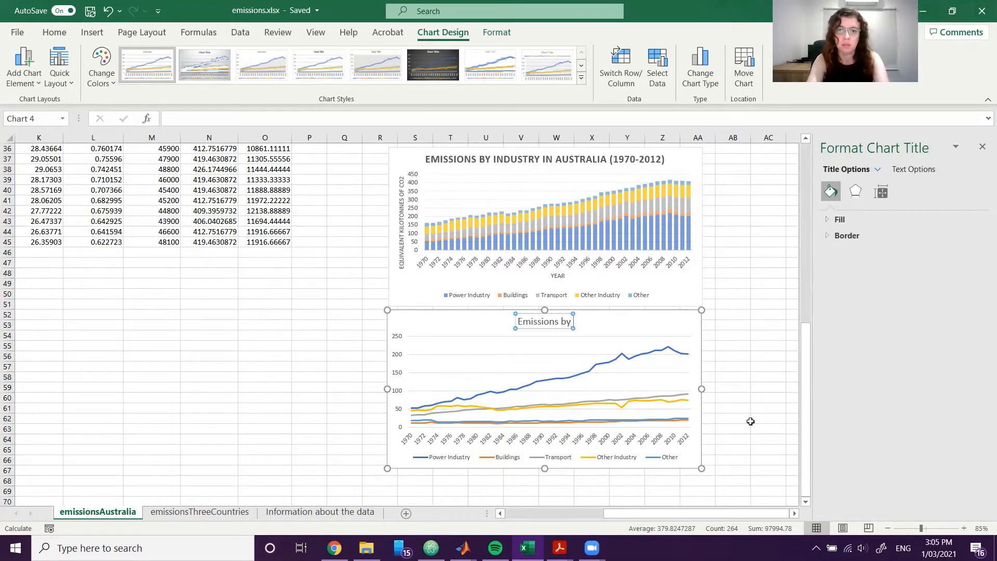
{"action": "type", "text": " Industyr"}
{"action": "key", "text": "BackSpace"}
{"action": "type", "text": "ry in"}
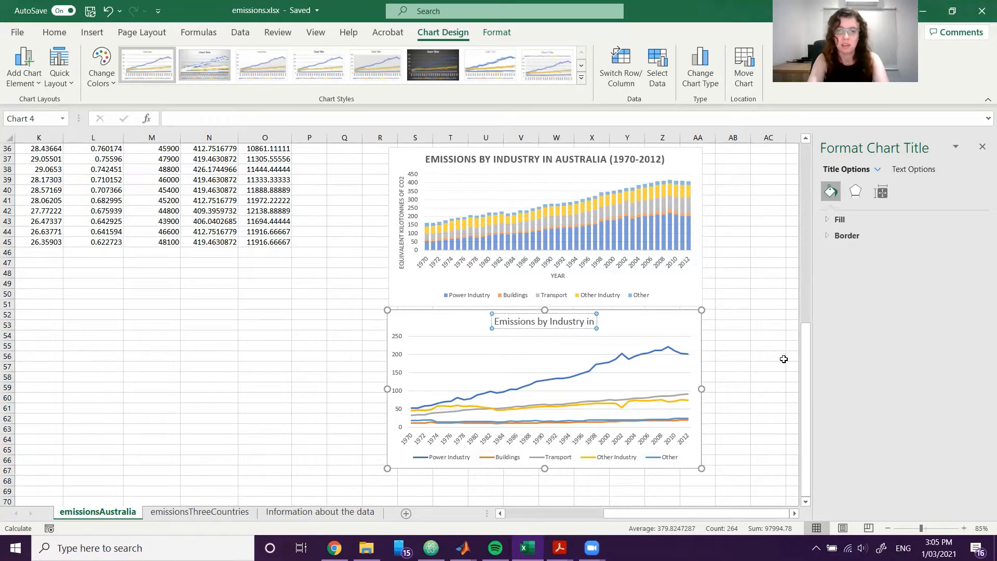
{"action": "type", "text": " Australia (19"}
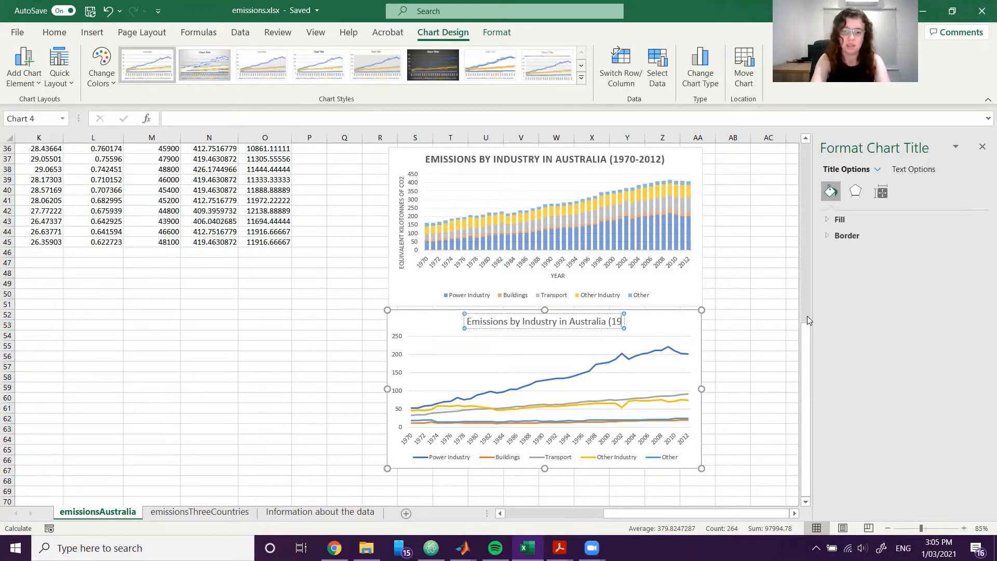
{"action": "type", "text": "70-2012)"}
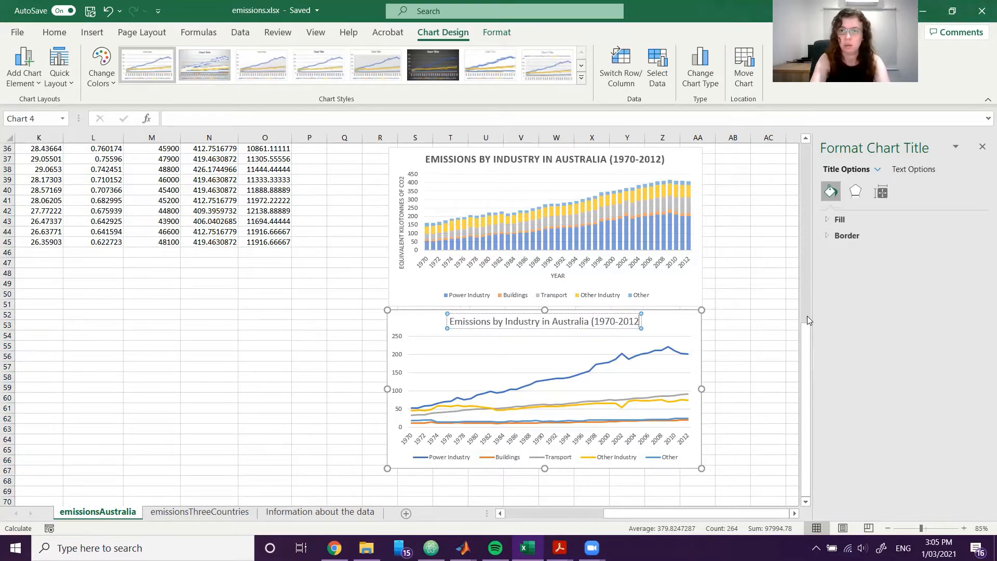
{"action": "left_click", "coordinate": [748, 321]}
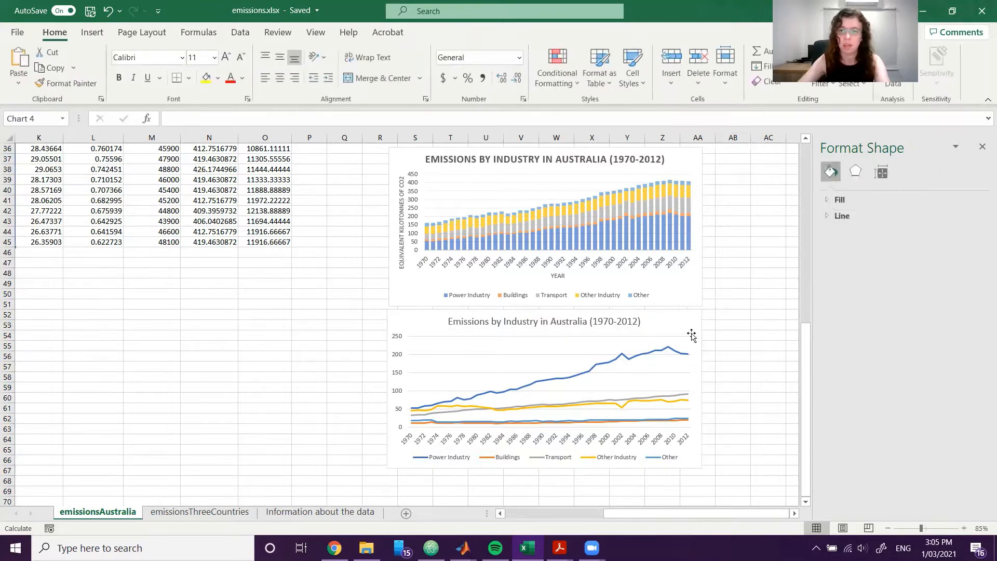
Add axis titles to the line chart and set the horizontal axis title to "Year".
{"action": "left_click", "coordinate": [694, 329]}
{"action": "left_click", "coordinate": [720, 319]}
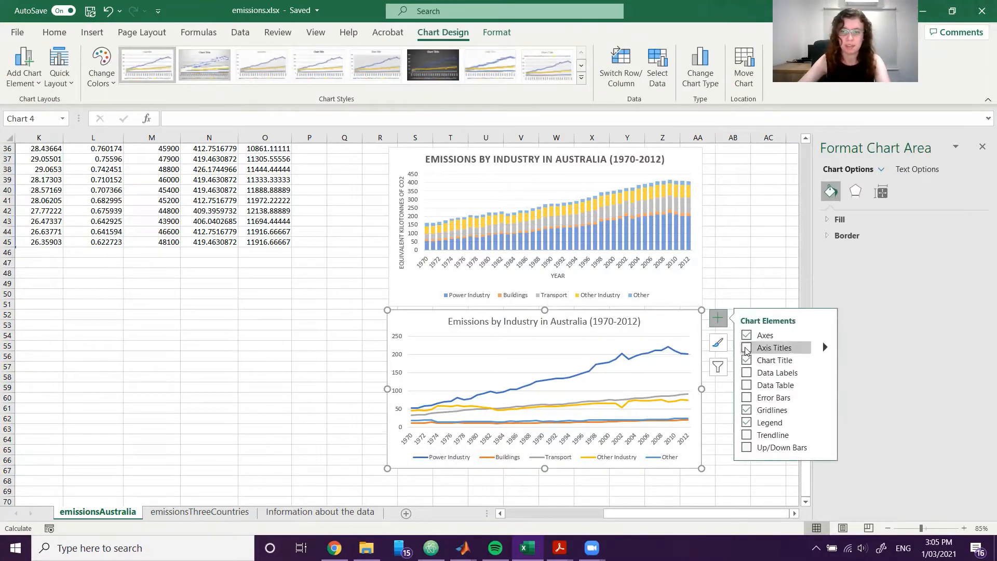
{"action": "left_click", "coordinate": [746, 348]}
{"action": "left_click", "coordinate": [743, 498]}
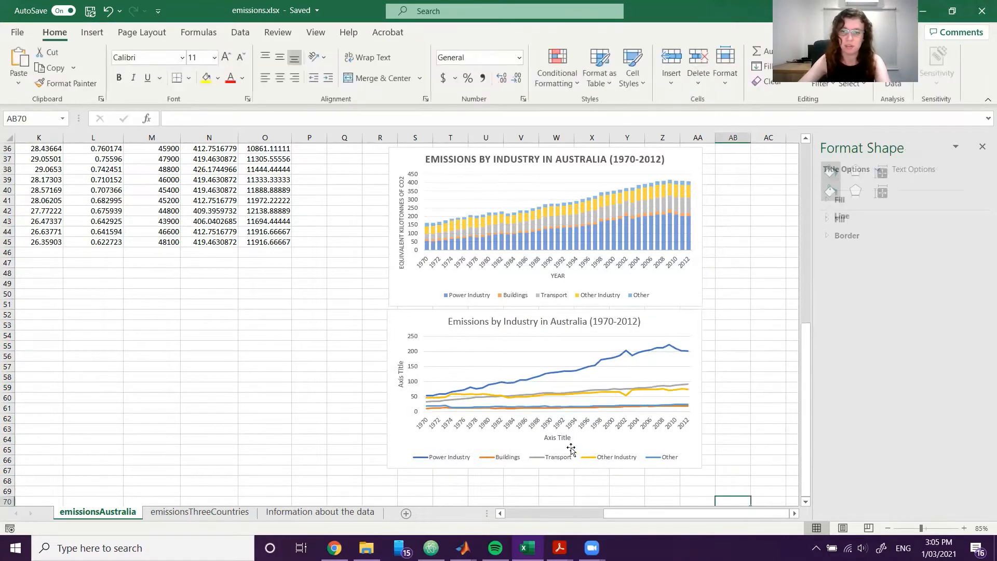
{"action": "left_click", "coordinate": [563, 438]}
{"action": "left_click_drag", "start_coordinate": [573, 438], "coordinate": [544, 438]}
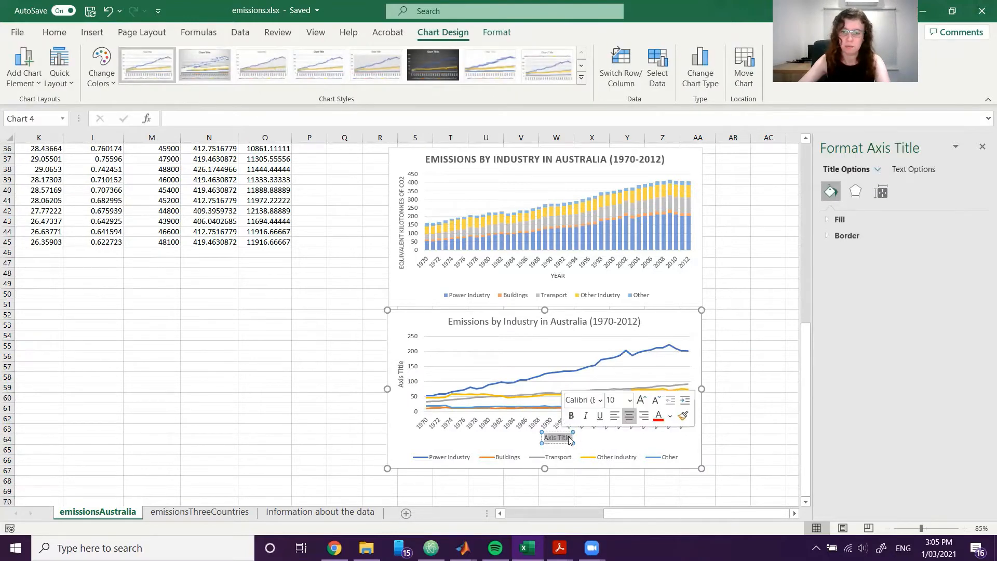
{"action": "type", "text": "Year"}
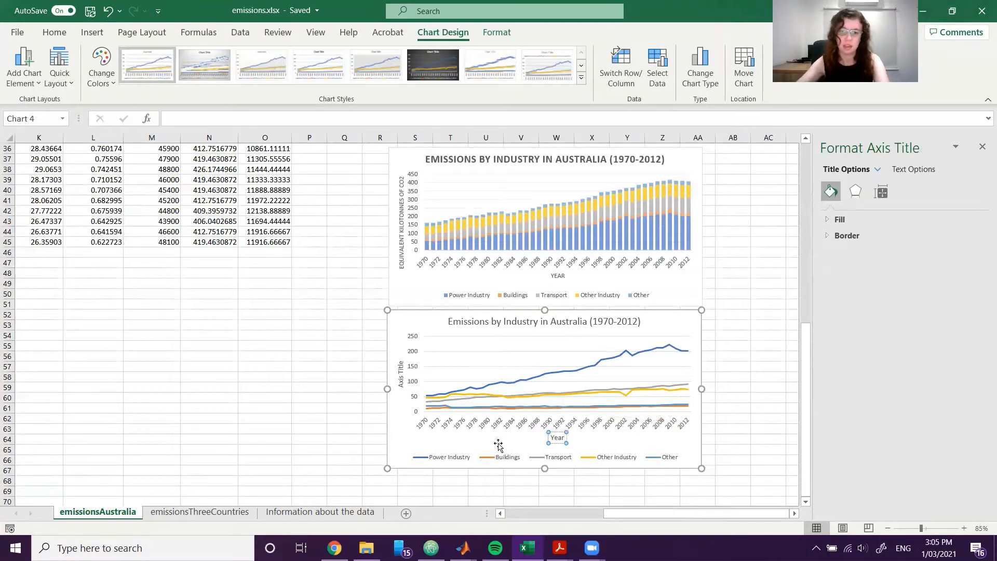
Set the line chart's vertical axis title to "Equivalent Kilotonnes of CO2".
{"action": "triple_click", "coordinate": [404, 377]}
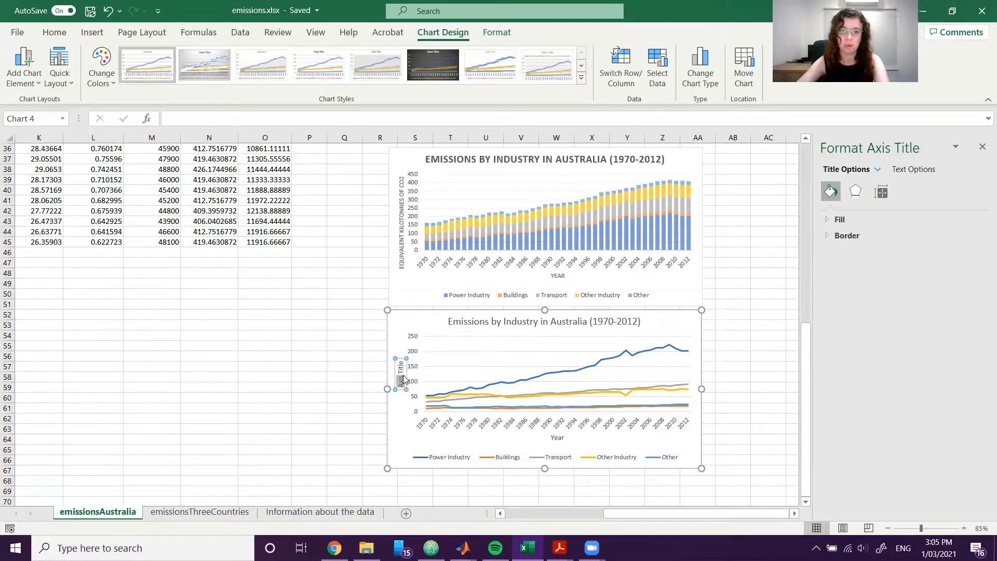
{"action": "type", "text": "Eq"}
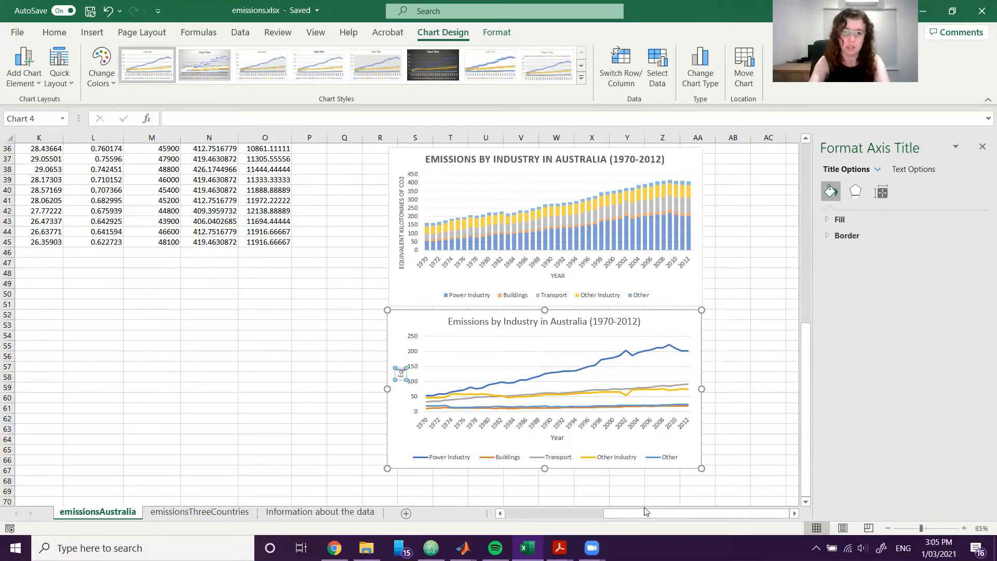
{"action": "type", "text": "uivalent Kilot"}
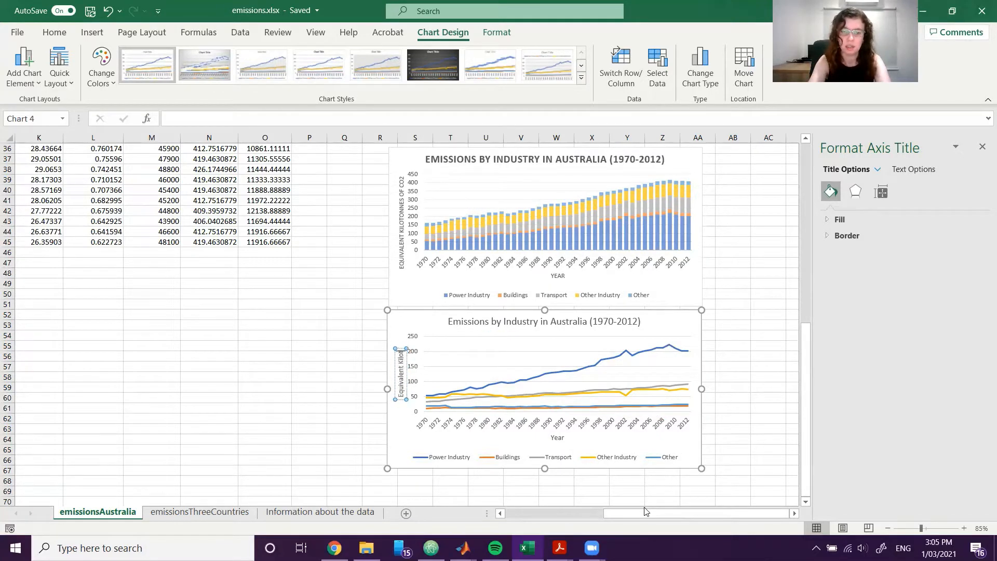
{"action": "type", "text": "onnes of CO2"}
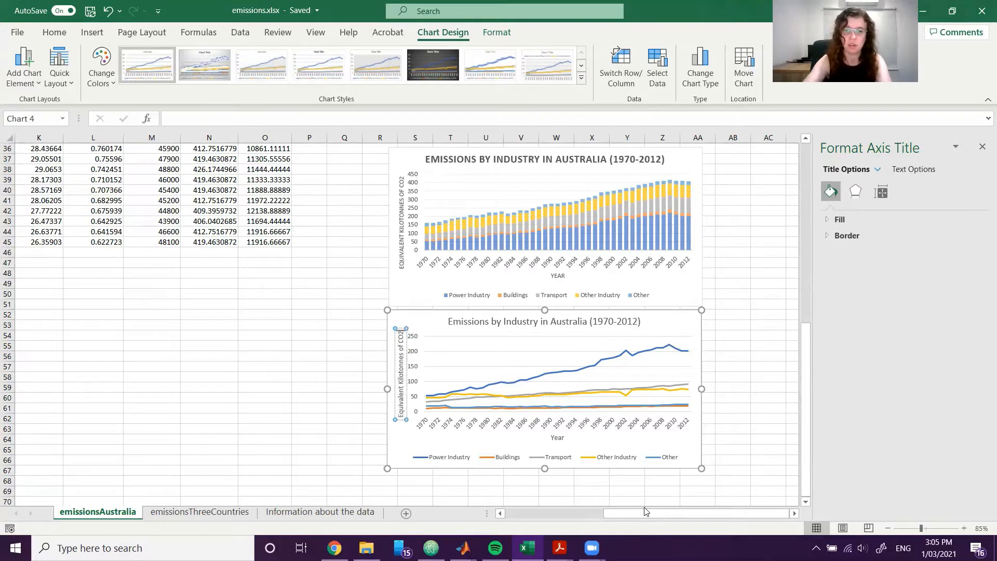
{"action": "left_click", "coordinate": [717, 399]}
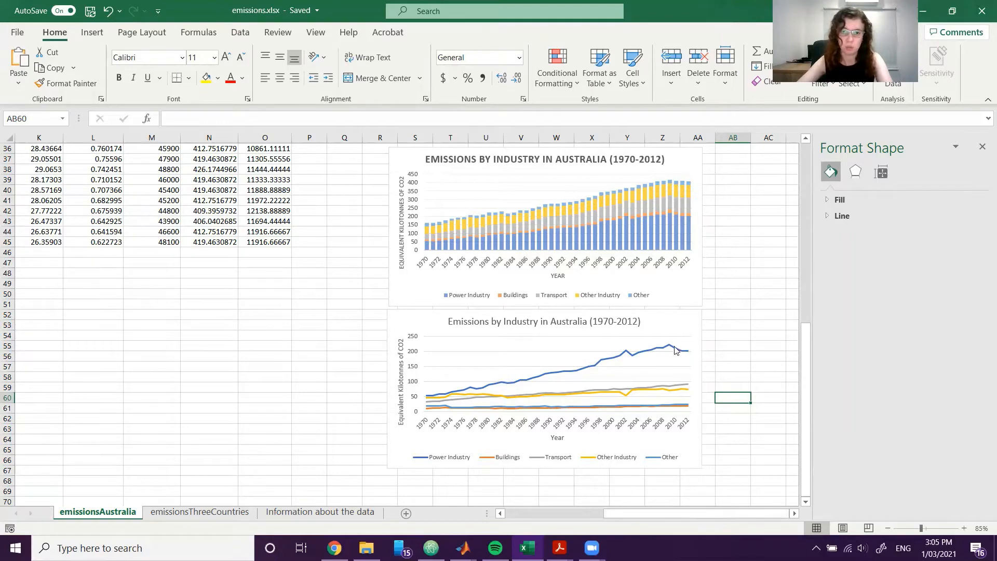
Review the Year and business sector source data, and examine the gas type and industry charts on the emissionsAustralia sheet.
{"action": "left_click_drag", "start_coordinate": [643, 514], "coordinate": [545, 515]}
{"action": "scroll", "coordinate": [243, 346], "scroll_direction": "up", "scroll_amount": 11}
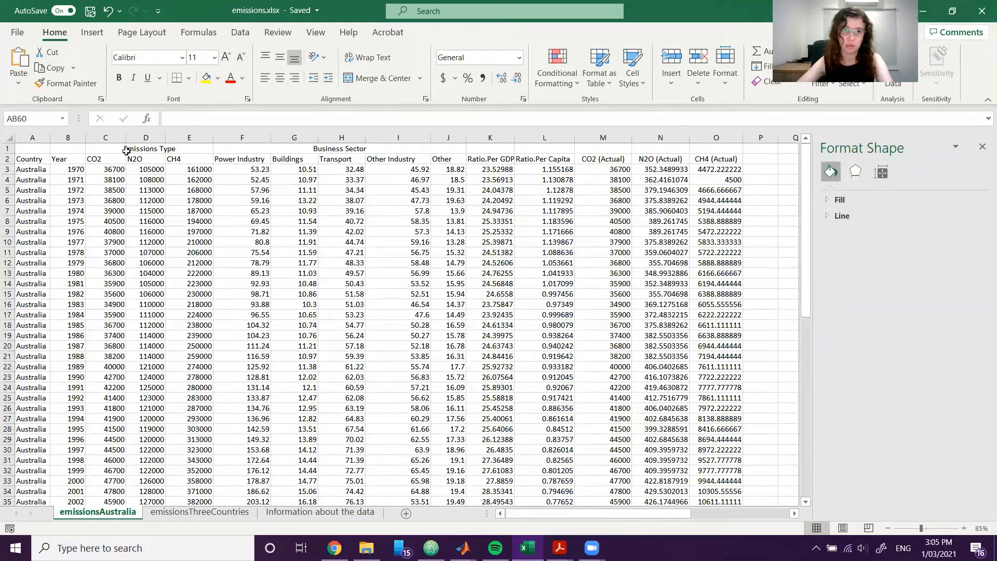
{"action": "left_click_drag", "start_coordinate": [72, 157], "coordinate": [68, 325]}
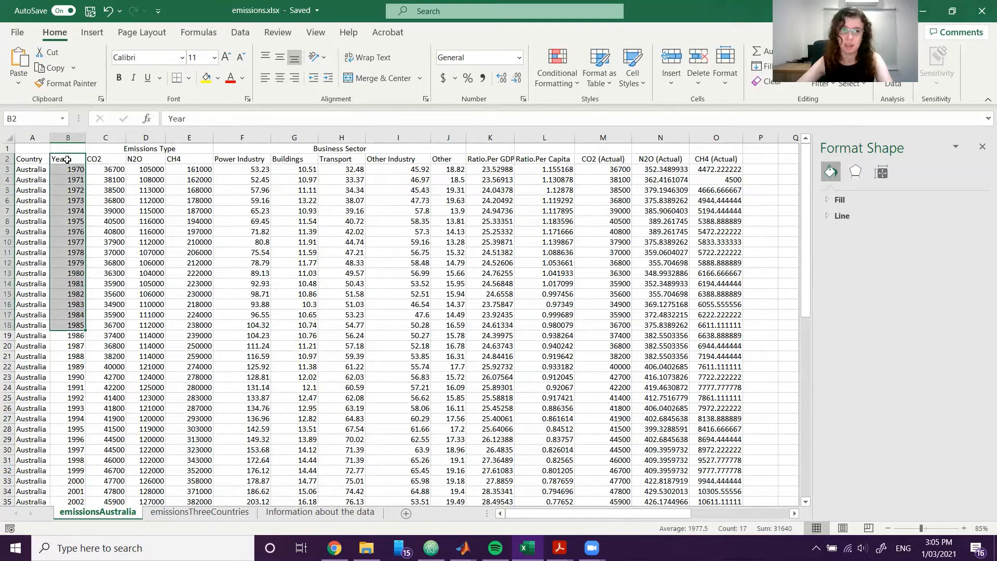
{"action": "left_click", "coordinate": [556, 308]}
{"action": "left_click_drag", "start_coordinate": [604, 514], "coordinate": [703, 514]}
{"action": "scroll", "coordinate": [669, 435], "scroll_direction": "down", "scroll_amount": 2}
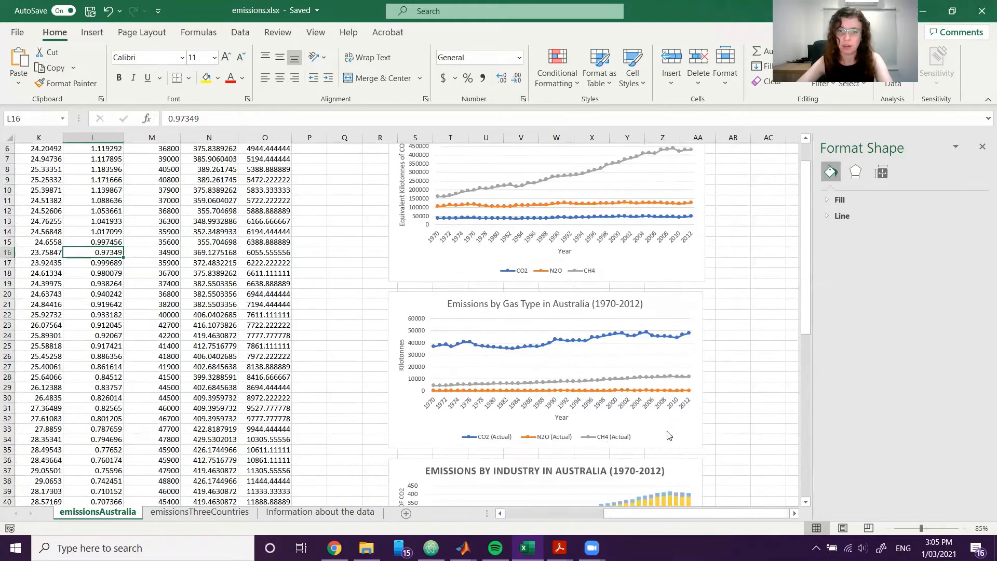
{"action": "scroll", "coordinate": [669, 435], "scroll_direction": "down", "scroll_amount": 2}
{"action": "scroll", "coordinate": [572, 434], "scroll_direction": "down", "scroll_amount": 2}
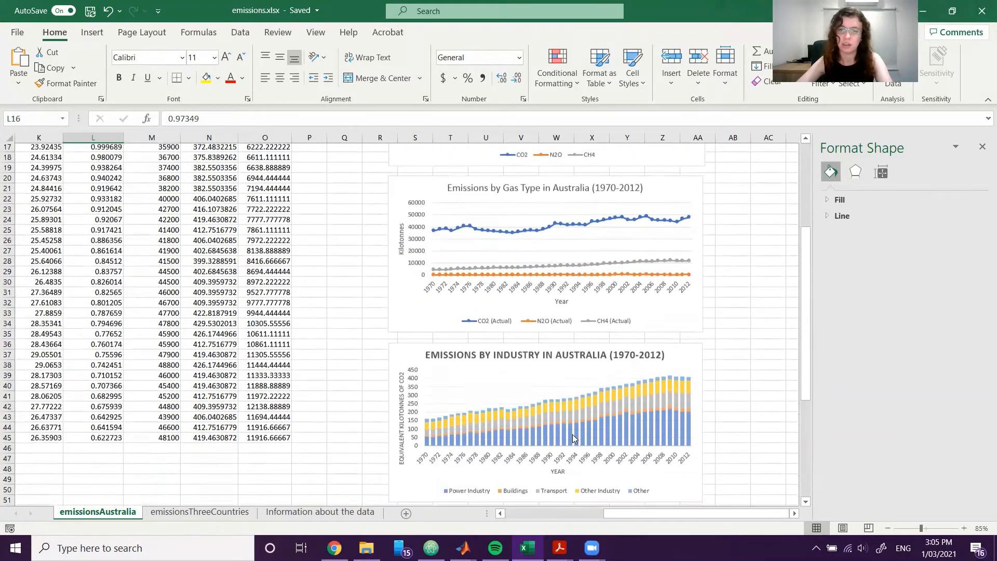
{"action": "scroll", "coordinate": [573, 434], "scroll_direction": "down", "scroll_amount": 7}
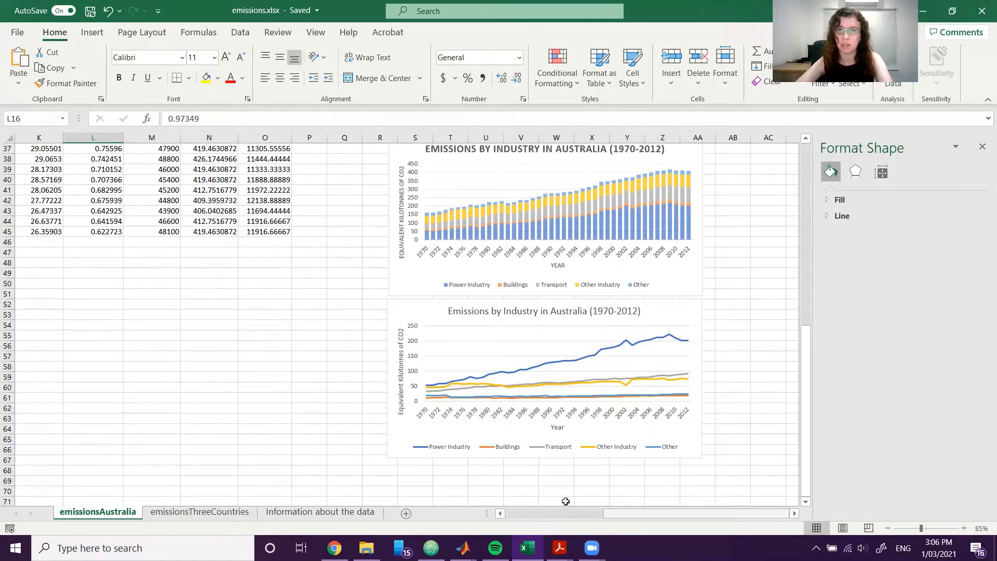
{"action": "left_click_drag", "start_coordinate": [685, 513], "coordinate": [683, 500]}
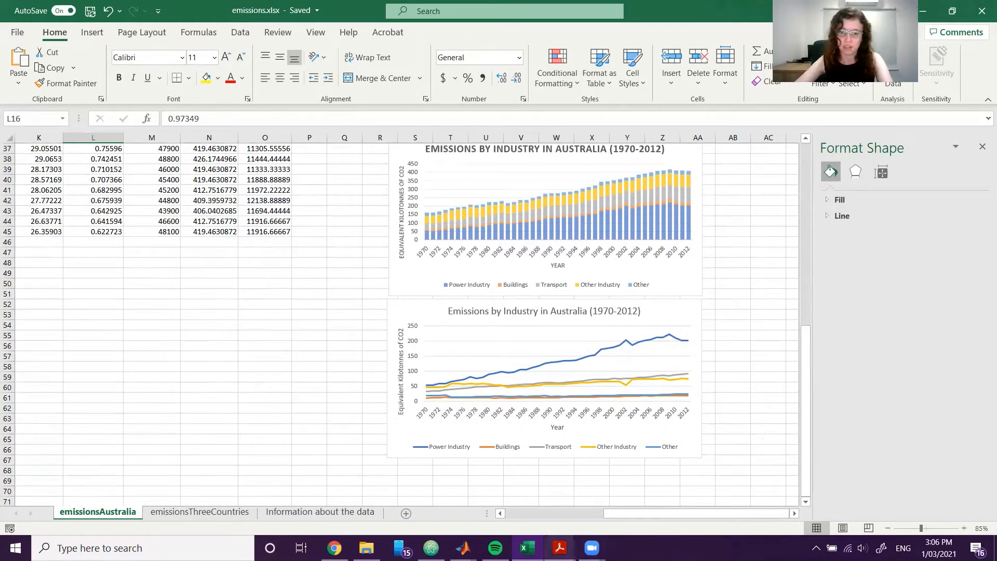
Switch to the Week 1 Exercises PDF in Acrobat, read the reflection question below Figure 2, and return to the Excel workbook to compare both industry charts.
{"action": "mouse_move", "coordinate": [559, 548]}
{"action": "left_click", "coordinate": [561, 478]}
{"action": "scroll", "coordinate": [570, 474], "scroll_direction": "down", "scroll_amount": 5}
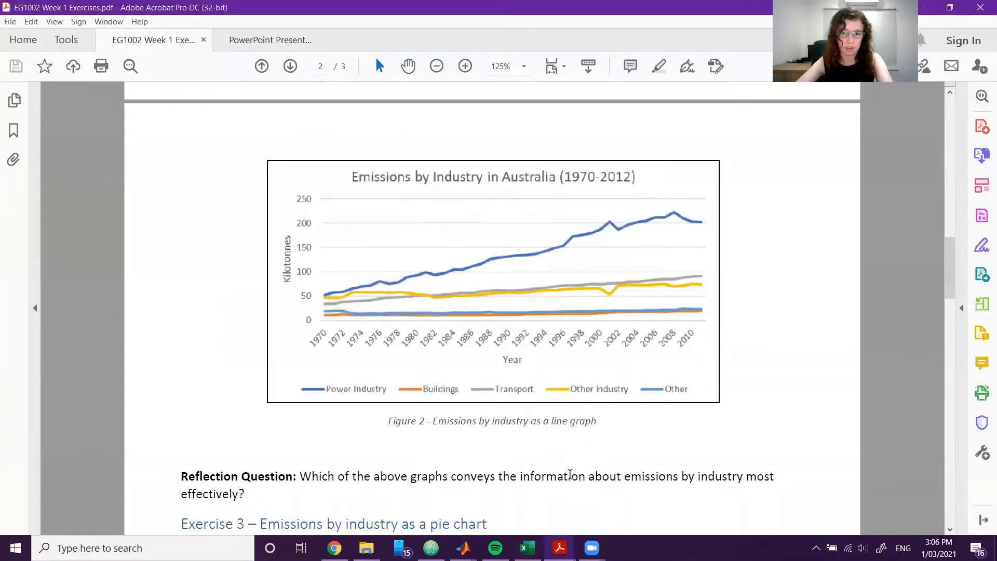
{"action": "scroll", "coordinate": [569, 475], "scroll_direction": "up", "scroll_amount": 4}
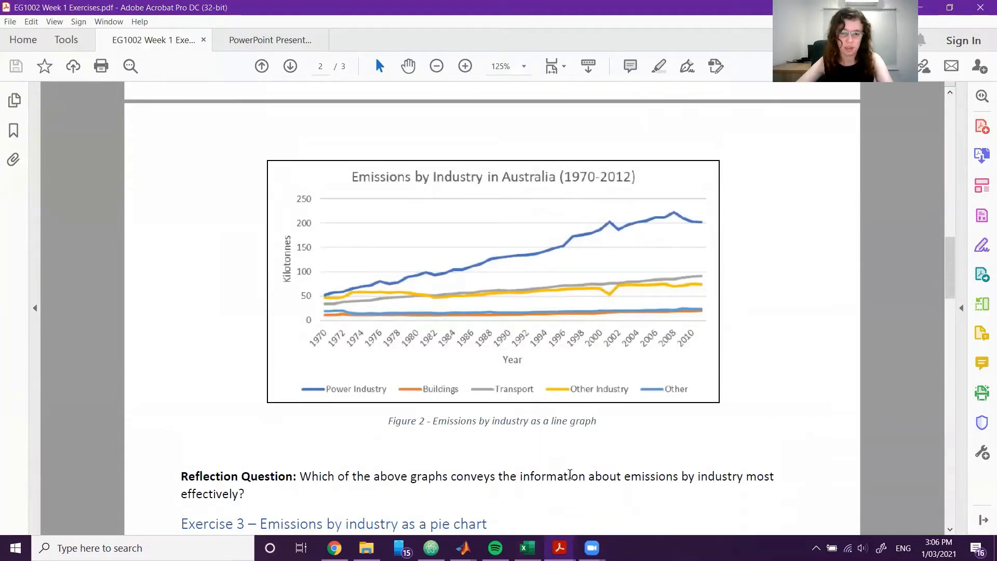
{"action": "left_click_drag", "start_coordinate": [302, 477], "coordinate": [352, 477]}
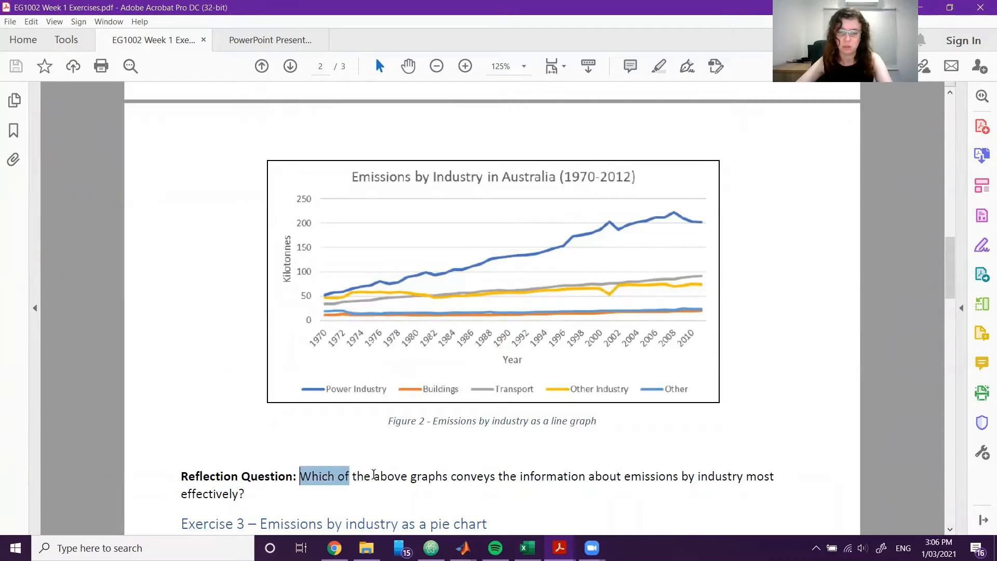
{"action": "left_click", "coordinate": [419, 476]}
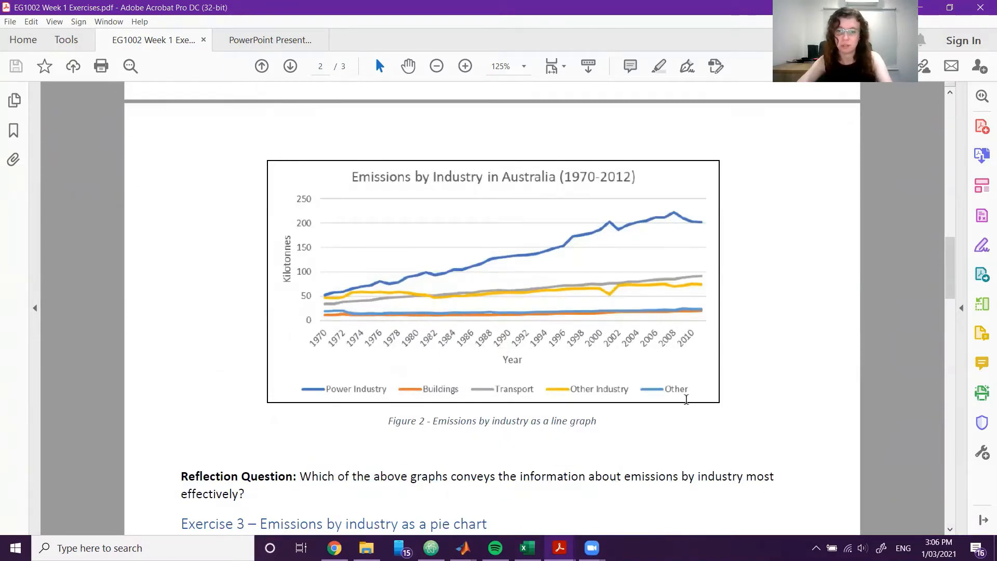
{"action": "left_click", "coordinate": [560, 548]}
{"action": "left_click", "coordinate": [527, 548]}
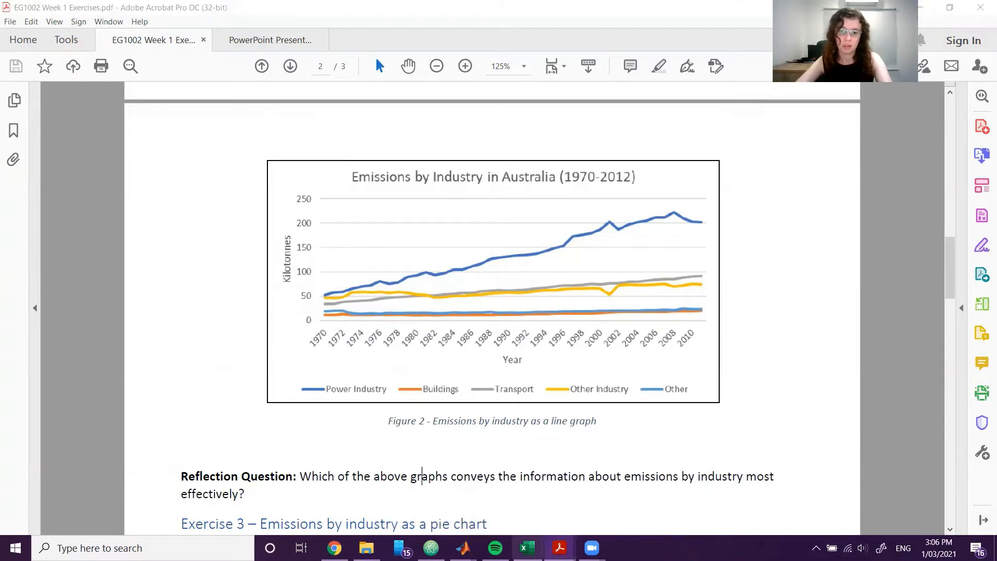
{"action": "left_click", "coordinate": [748, 343]}
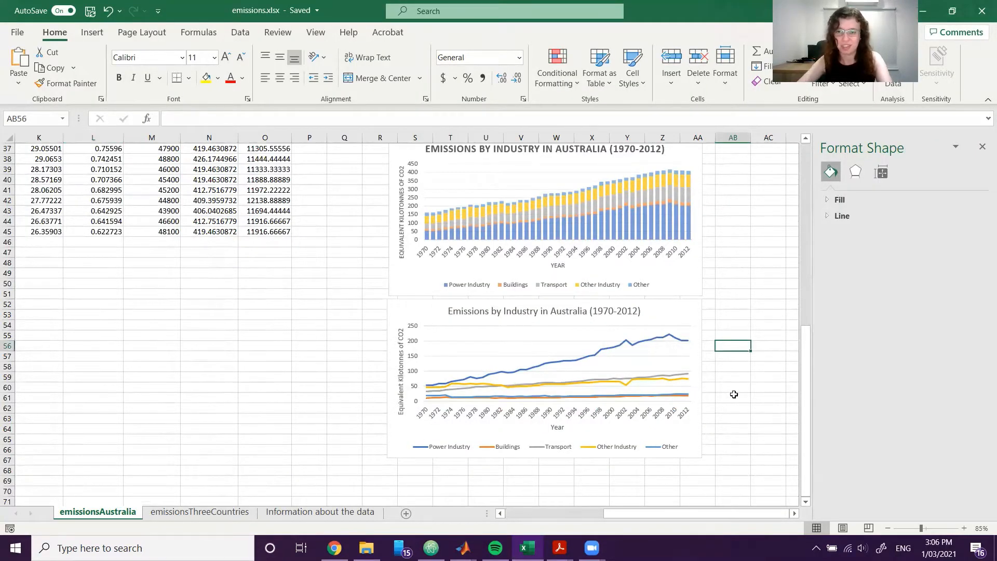
{"action": "scroll", "coordinate": [734, 395], "scroll_direction": "up", "scroll_amount": 1}
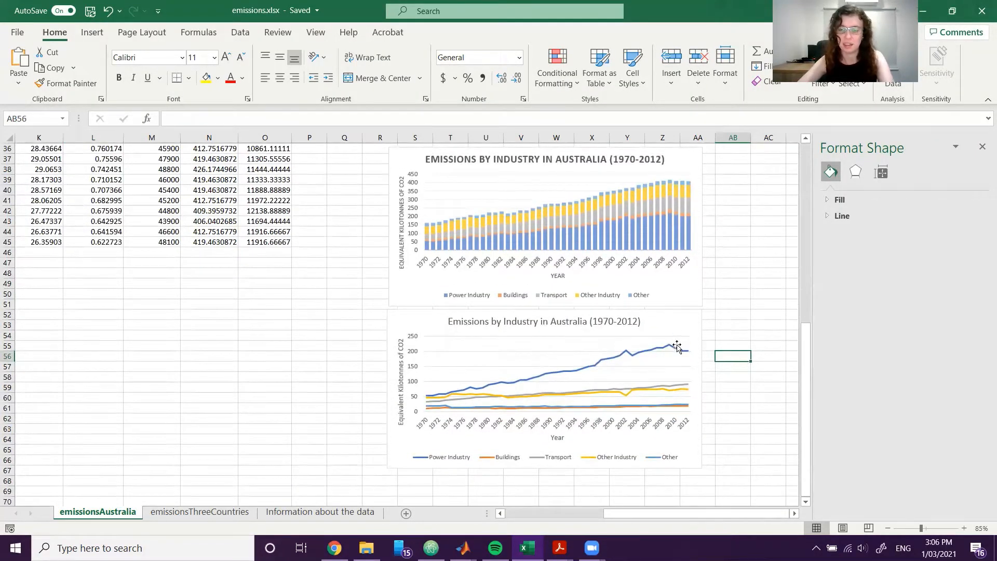
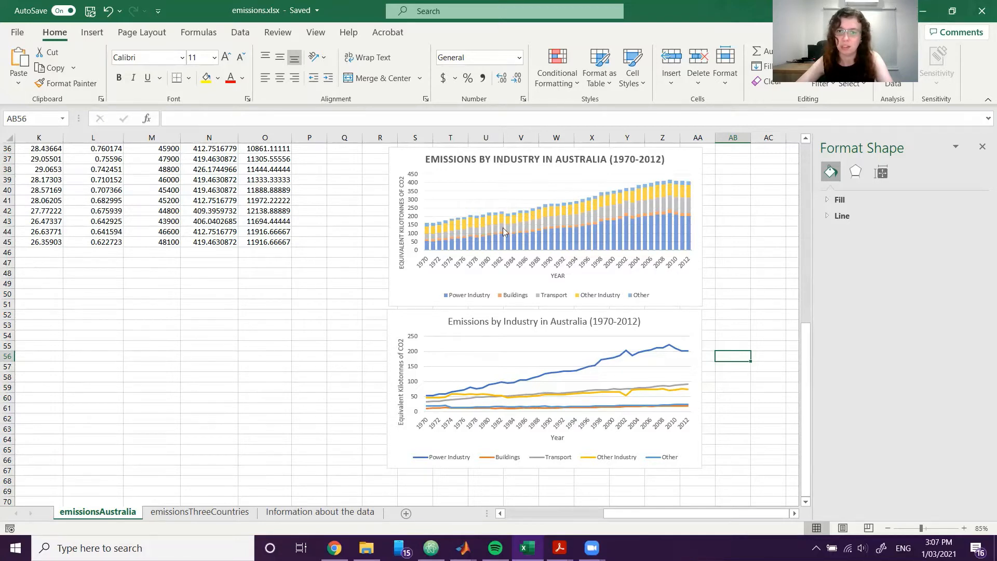
Switch to the Week 1 Exercises PDF in Acrobat and read the Exercise 3 pie chart instructions and reflection question.
{"action": "scroll", "coordinate": [585, 350], "scroll_direction": "down", "scroll_amount": 1}
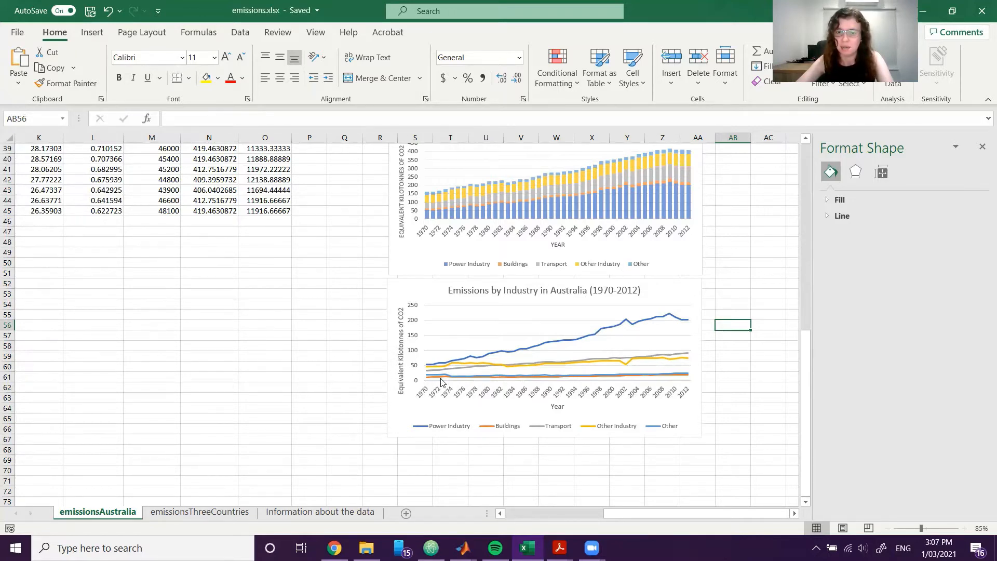
{"action": "left_click", "coordinate": [740, 431]}
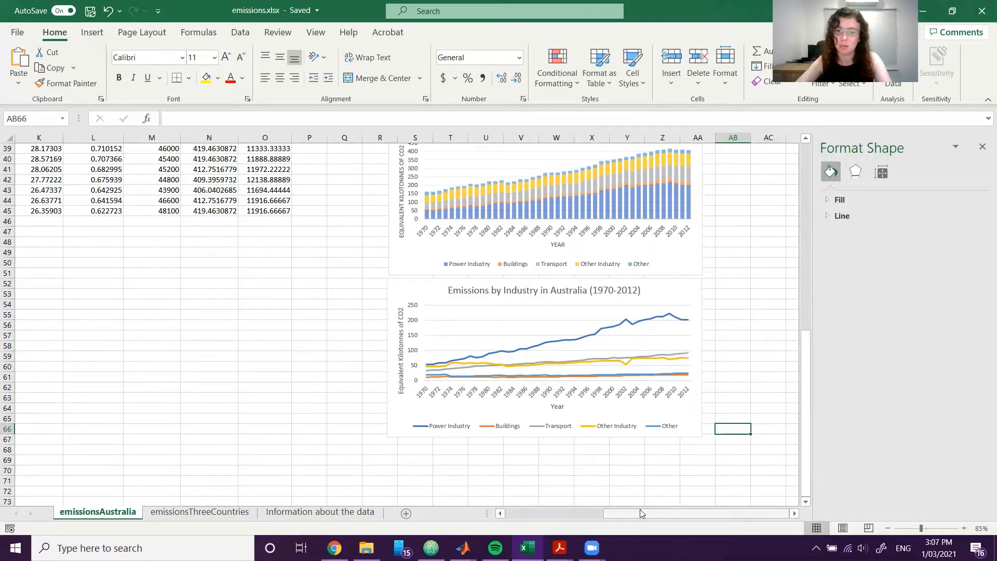
{"action": "left_click_drag", "start_coordinate": [639, 513], "coordinate": [622, 492]}
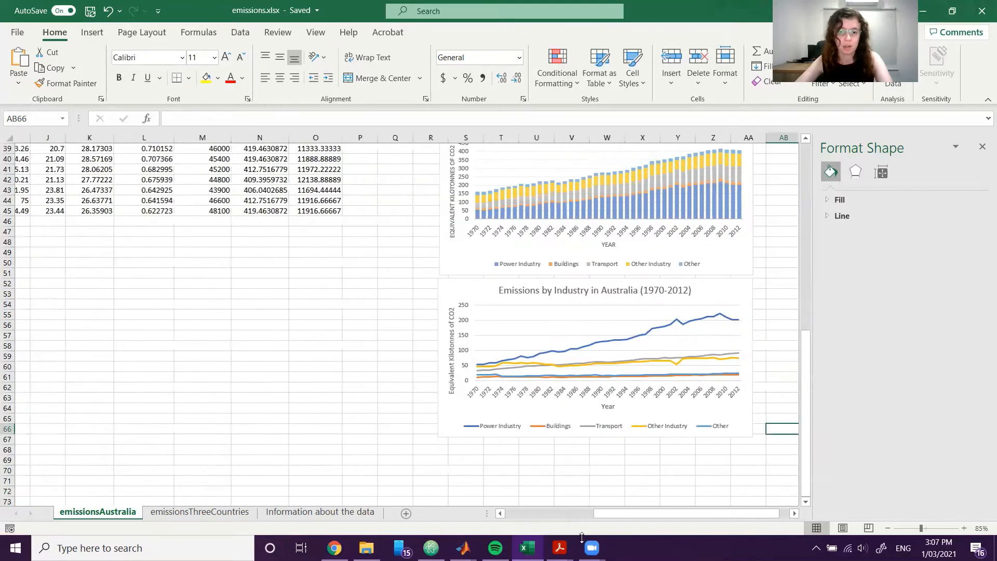
{"action": "mouse_move", "coordinate": [561, 548]}
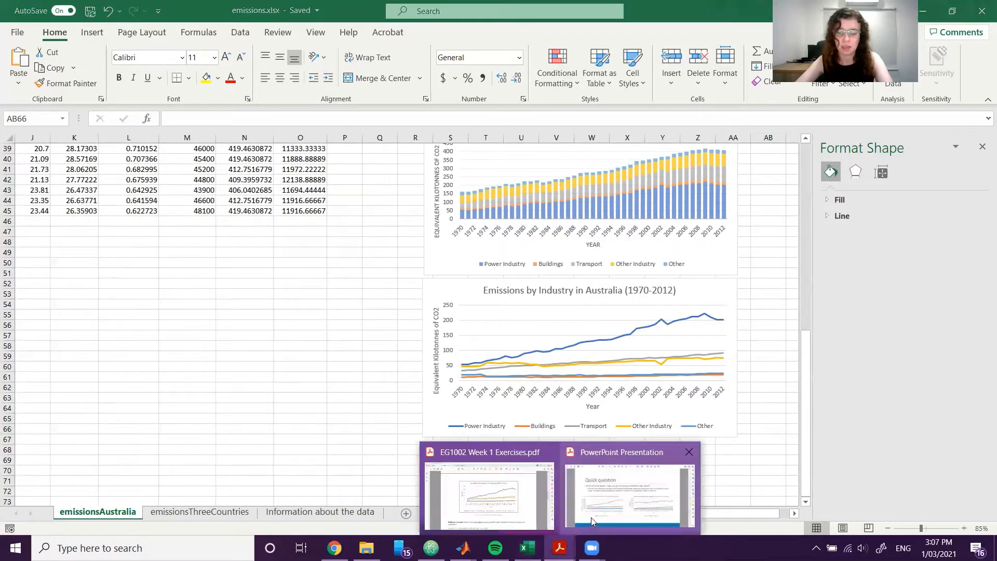
{"action": "left_click", "coordinate": [509, 493]}
{"action": "scroll", "coordinate": [597, 442], "scroll_direction": "down", "scroll_amount": 10}
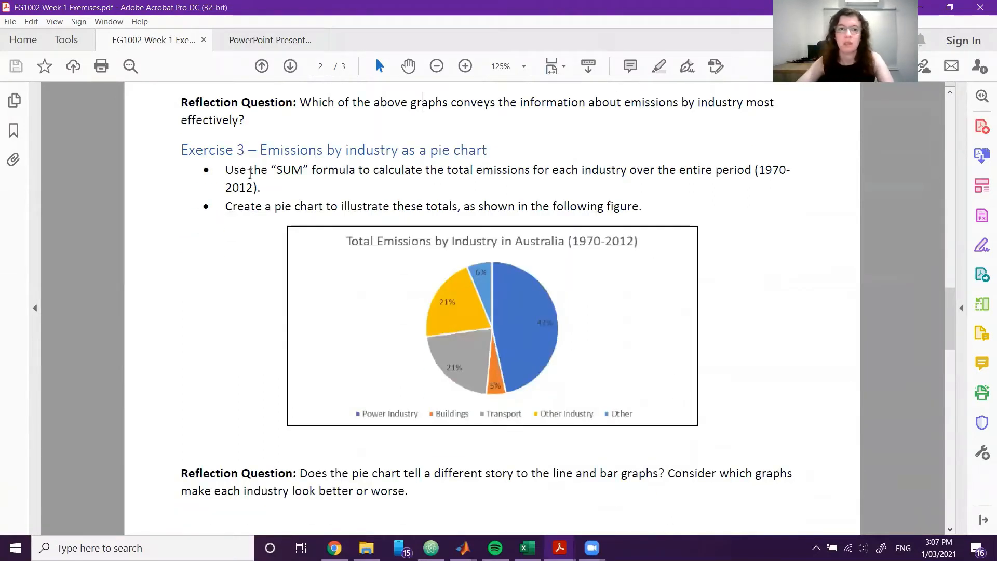
{"action": "left_click_drag", "start_coordinate": [283, 171], "coordinate": [311, 173]}
{"action": "left_click", "coordinate": [694, 157]}
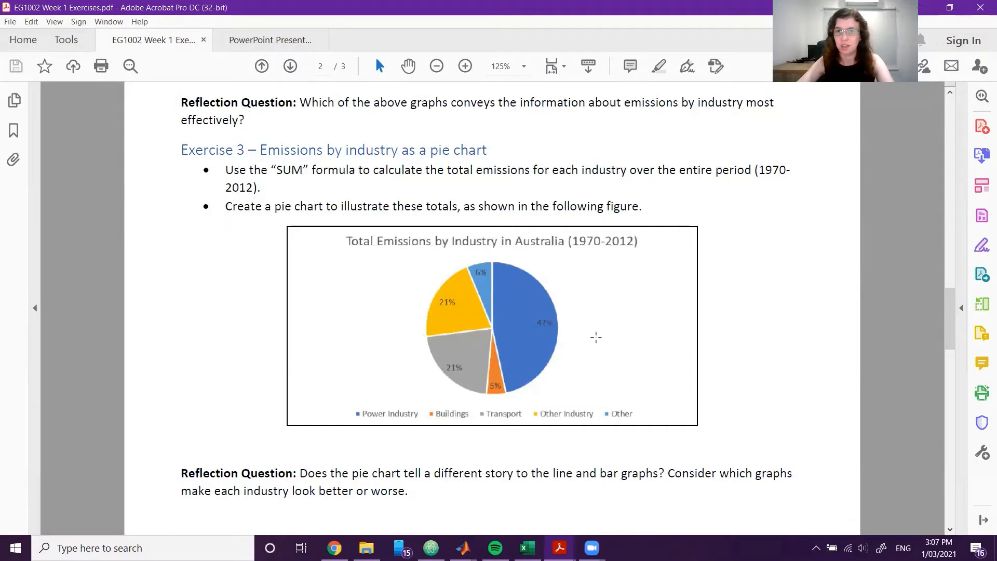
{"action": "scroll", "coordinate": [592, 322], "scroll_direction": "down", "scroll_amount": 2}
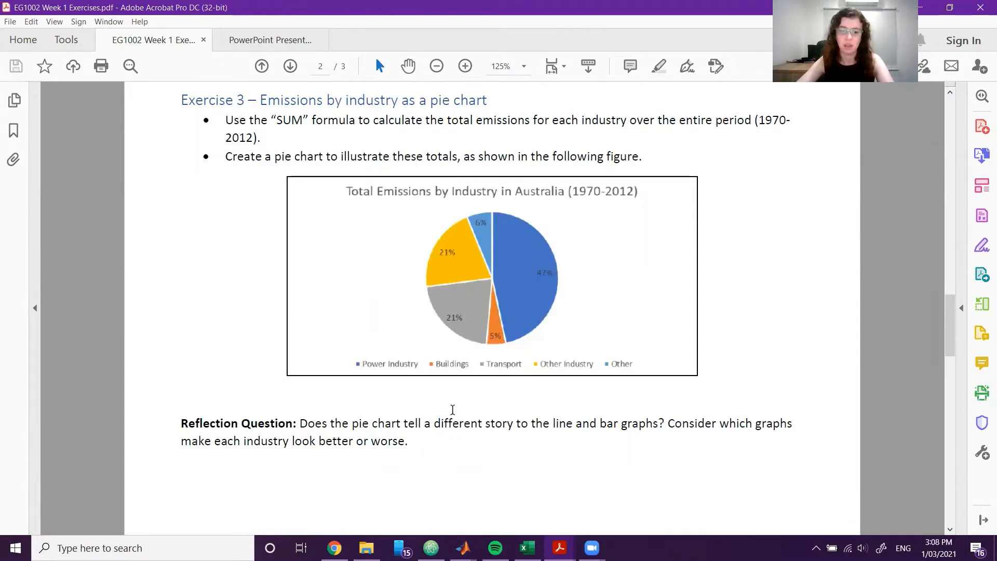
Return to the Excel workbook and enter =SUM(F2:F45) in cell F47 of emissionsAustralia to total the Power Industry emissions.
{"action": "left_click", "coordinate": [527, 548]}
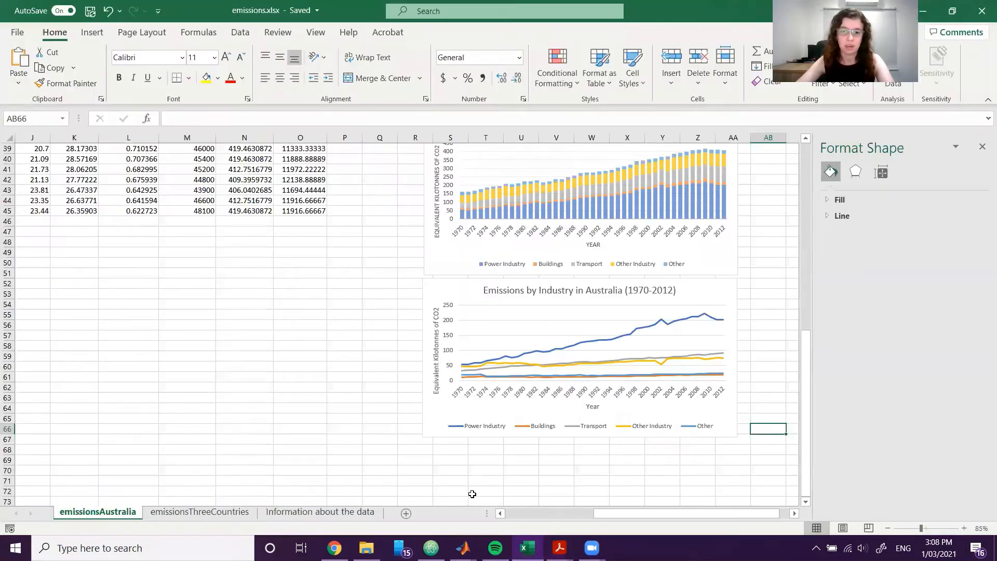
{"action": "scroll", "coordinate": [472, 494], "scroll_direction": "left", "scroll_amount": 6}
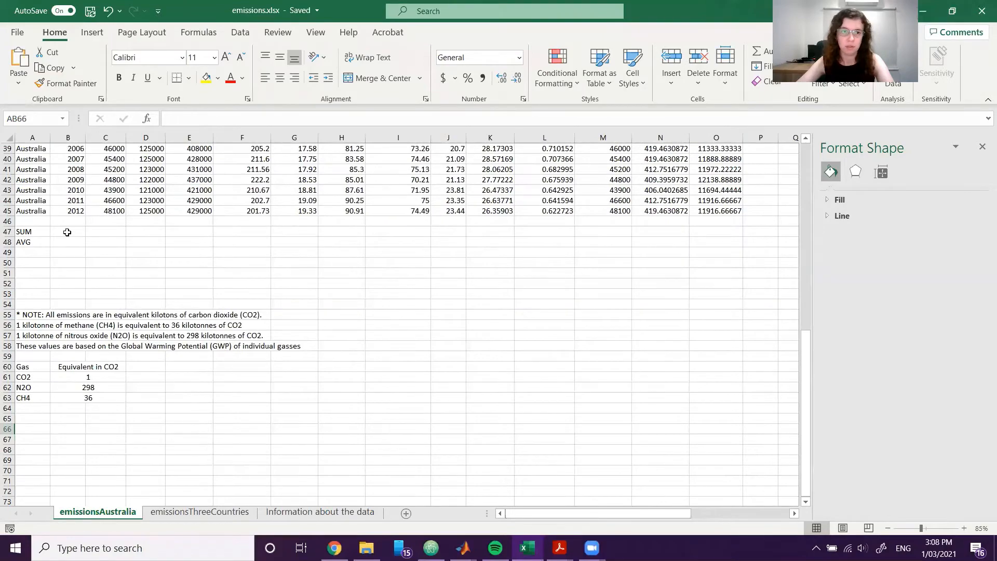
{"action": "left_click", "coordinate": [67, 232]}
{"action": "scroll", "coordinate": [67, 232], "scroll_direction": "up", "scroll_amount": 2}
{"action": "left_click", "coordinate": [257, 293]}
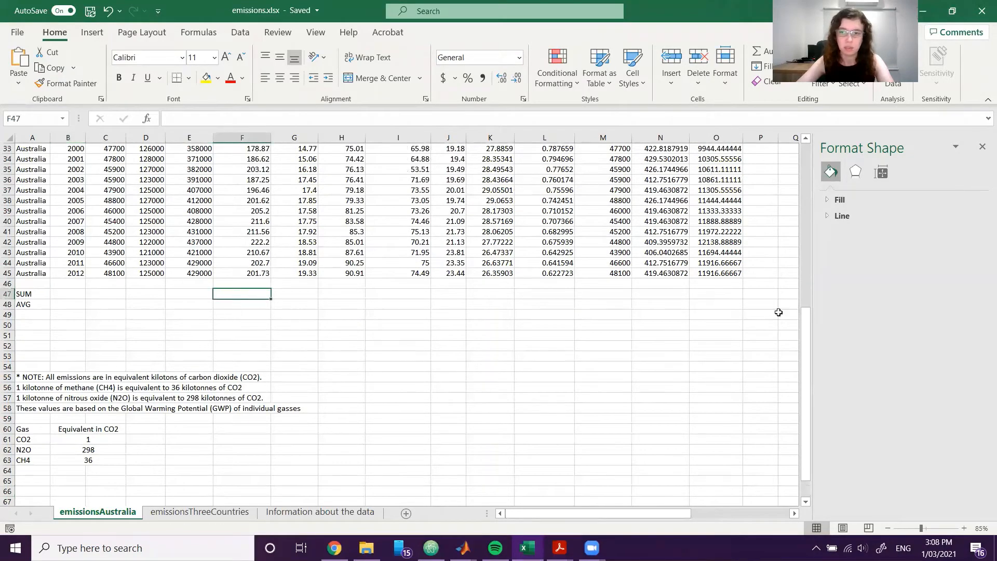
{"action": "mouse_move", "coordinate": [809, 344]}
{"action": "left_mouse_down"}
{"action": "mouse_move", "coordinate": [811, 233]}
{"action": "mouse_move", "coordinate": [825, 323]}
{"action": "mouse_move", "coordinate": [813, 331]}
{"action": "left_mouse_up"}
{"action": "type", "text": "=SUM("}
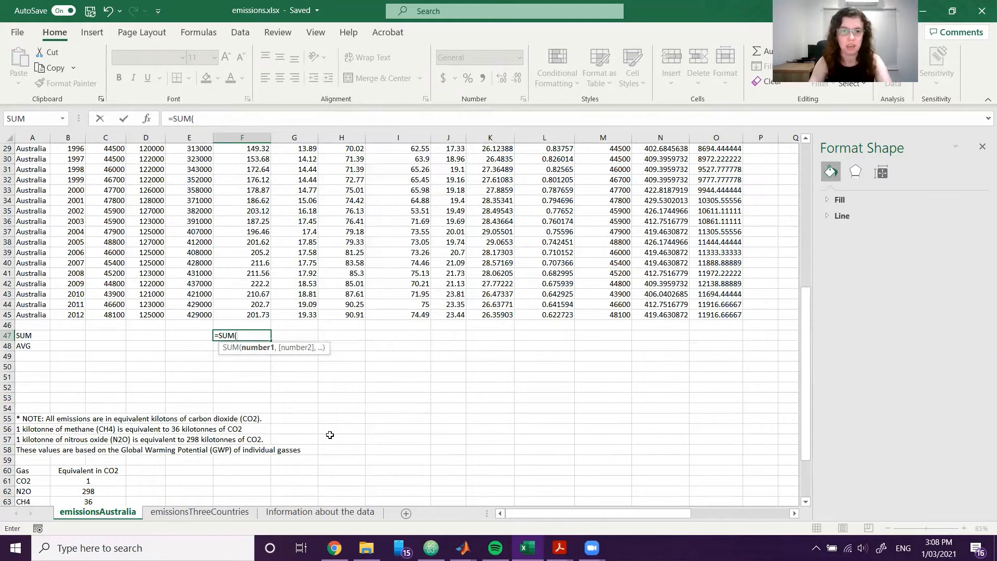
{"action": "type", "text": "F3"}
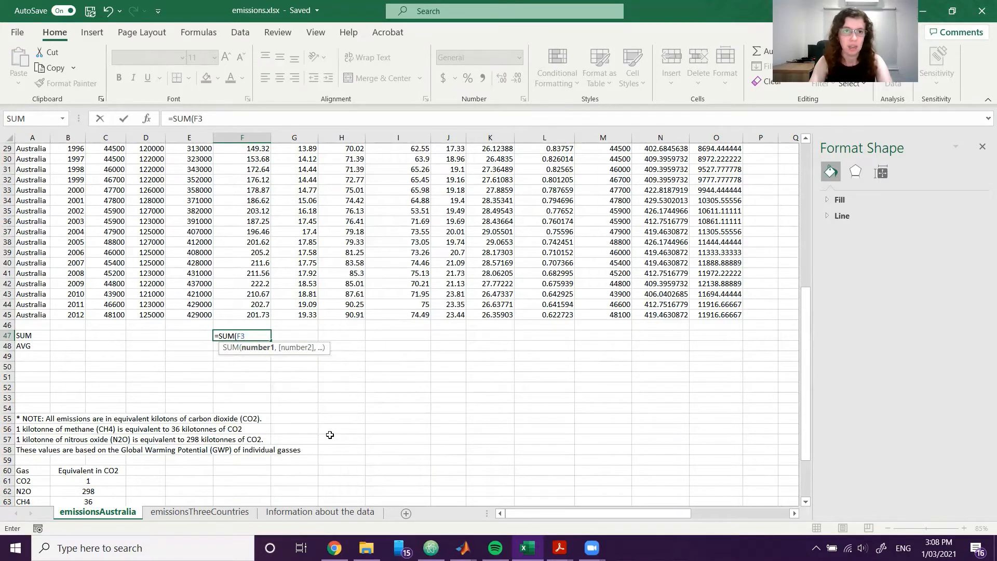
{"action": "key", "text": "BackSpace"}
{"action": "type", "text": "2:F"}
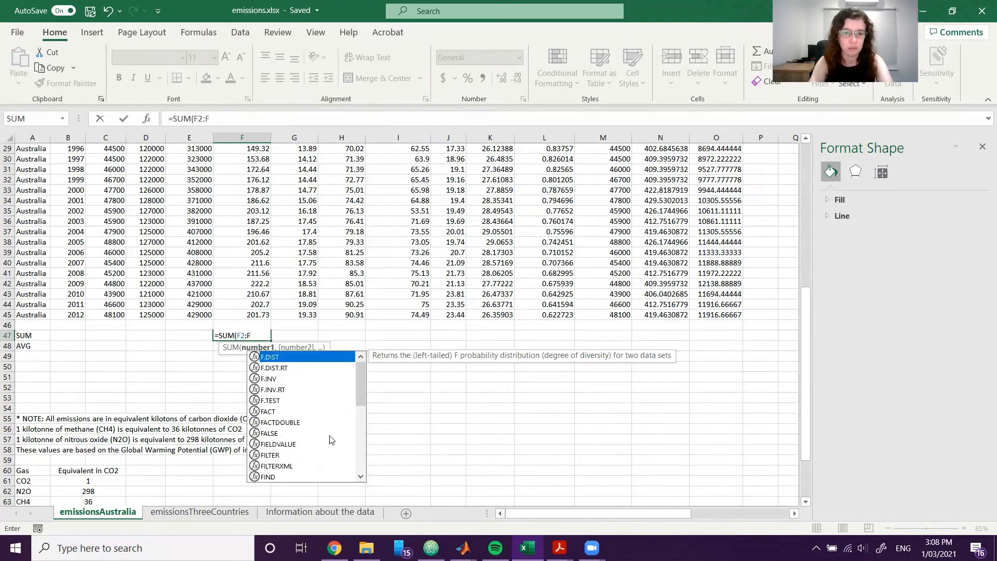
{"action": "type", "text": "45)"}
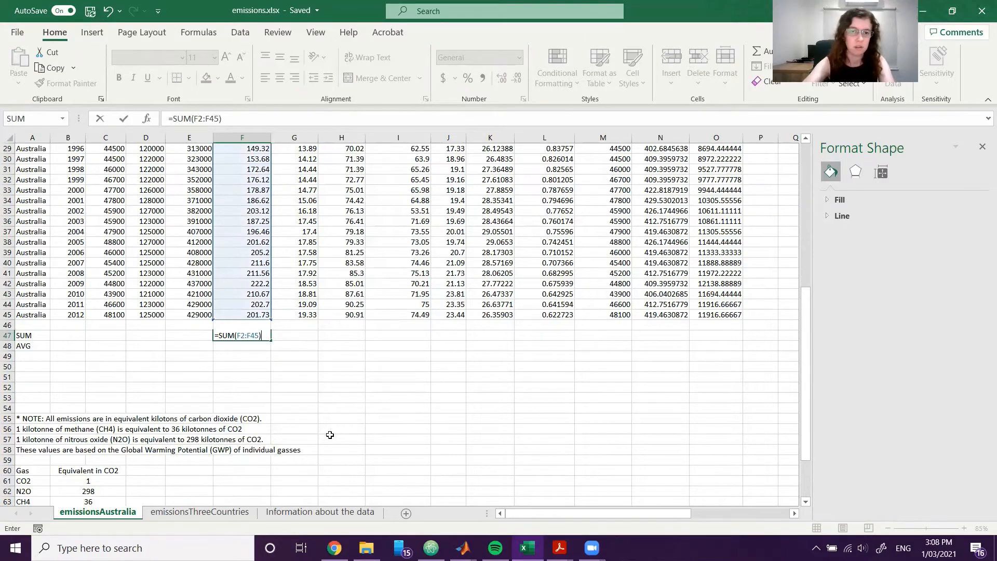
{"action": "key", "text": "Return"}
Check where the Power Industry data starts and correct the formula in F47 to =SUM(F3:F45).
{"action": "scroll", "coordinate": [294, 369], "scroll_direction": "up", "scroll_amount": 10}
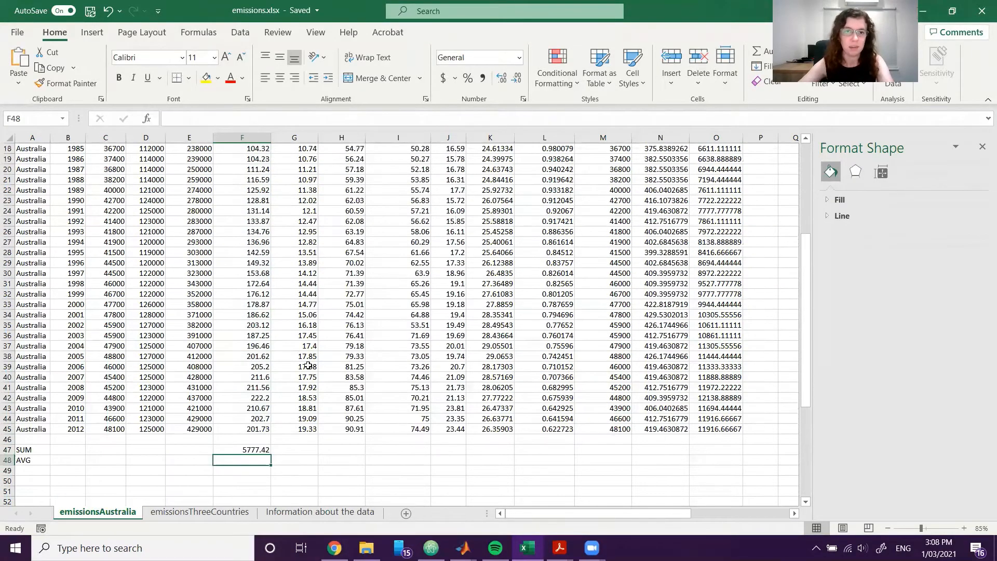
{"action": "left_click", "coordinate": [246, 162]}
{"action": "left_click", "coordinate": [252, 169]}
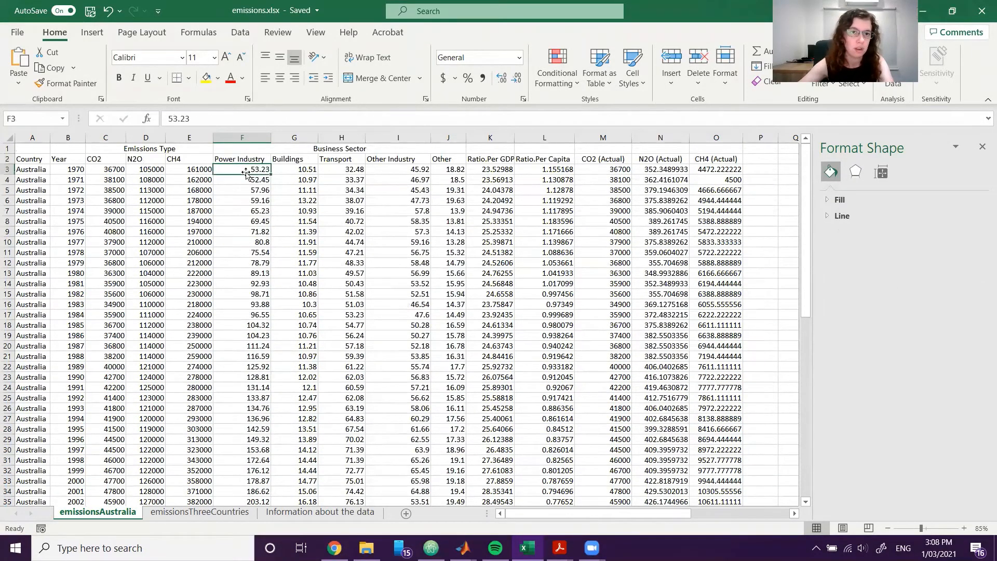
{"action": "scroll", "coordinate": [419, 352], "scroll_direction": "down", "scroll_amount": 7}
{"action": "left_click", "coordinate": [255, 408]}
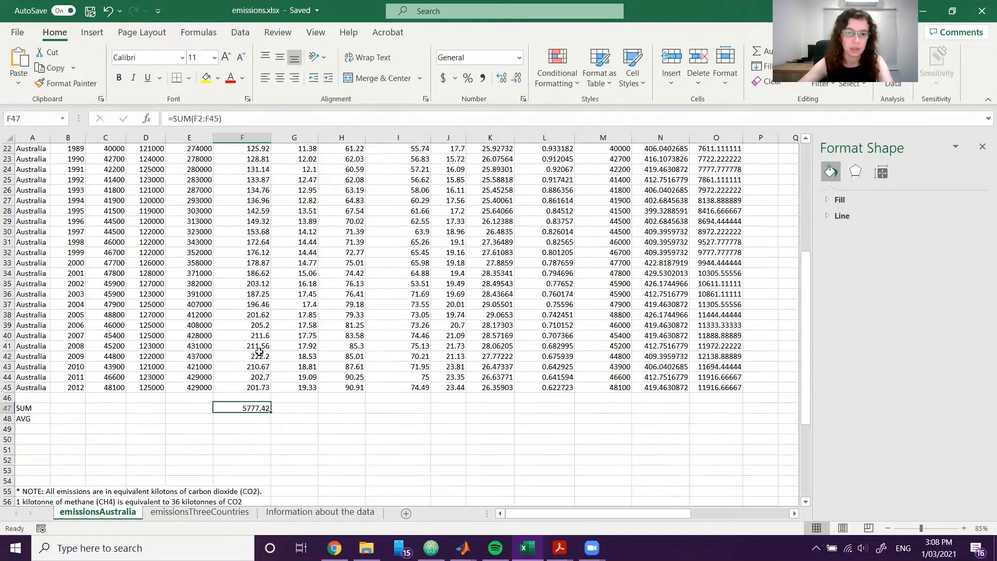
{"action": "left_click", "coordinate": [197, 118]}
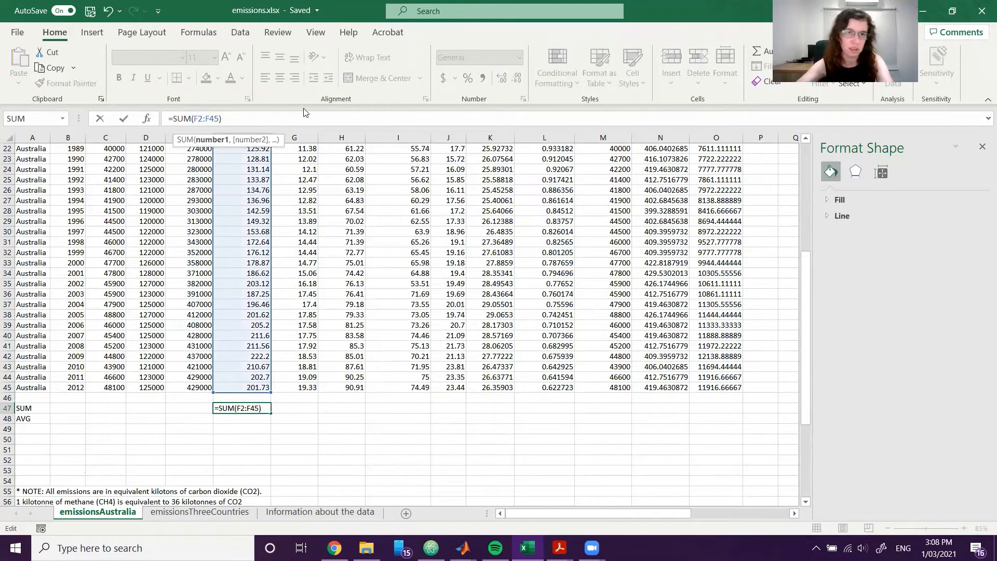
{"action": "key", "text": "Return"}
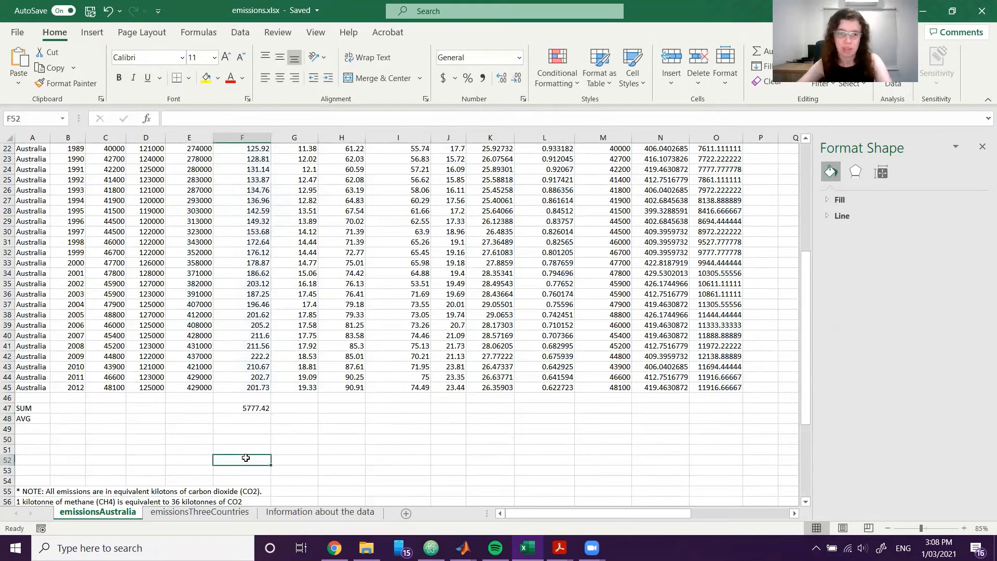
Fill the SUM formula from F47 across to J47 to total the remaining industries.
{"action": "left_click", "coordinate": [247, 409]}
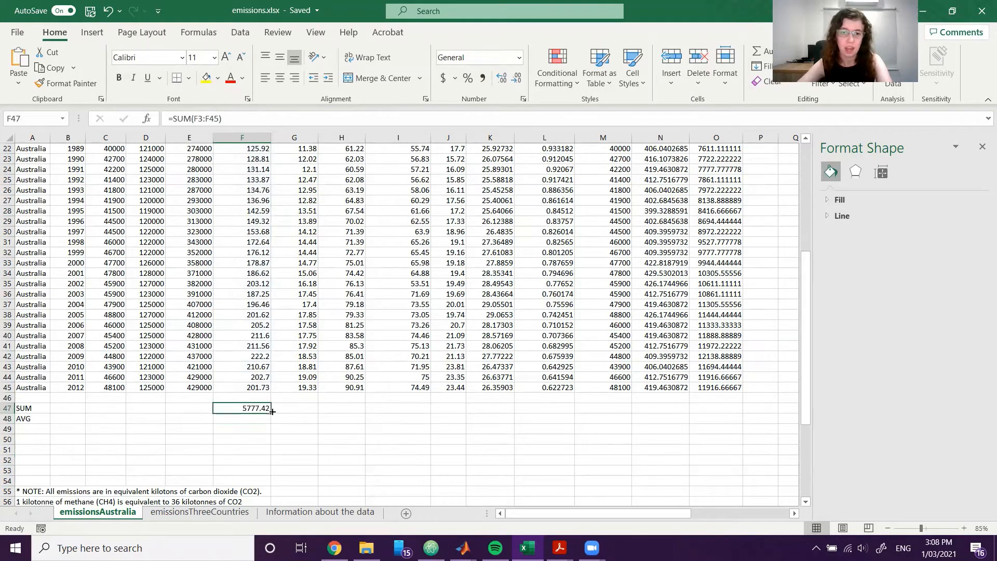
{"action": "left_click_drag", "start_coordinate": [272, 414], "coordinate": [456, 410]}
{"action": "left_click", "coordinate": [525, 401]}
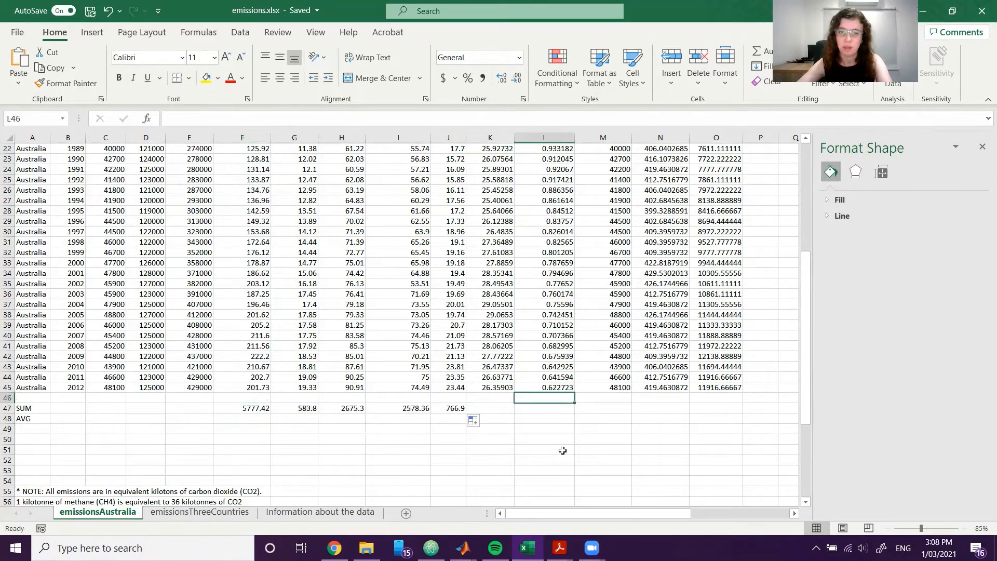
Check the column references of the SUM formulas across F47 to J47 and review the row of totals.
{"action": "left_click", "coordinate": [251, 410]}
{"action": "key", "text": "Right"}
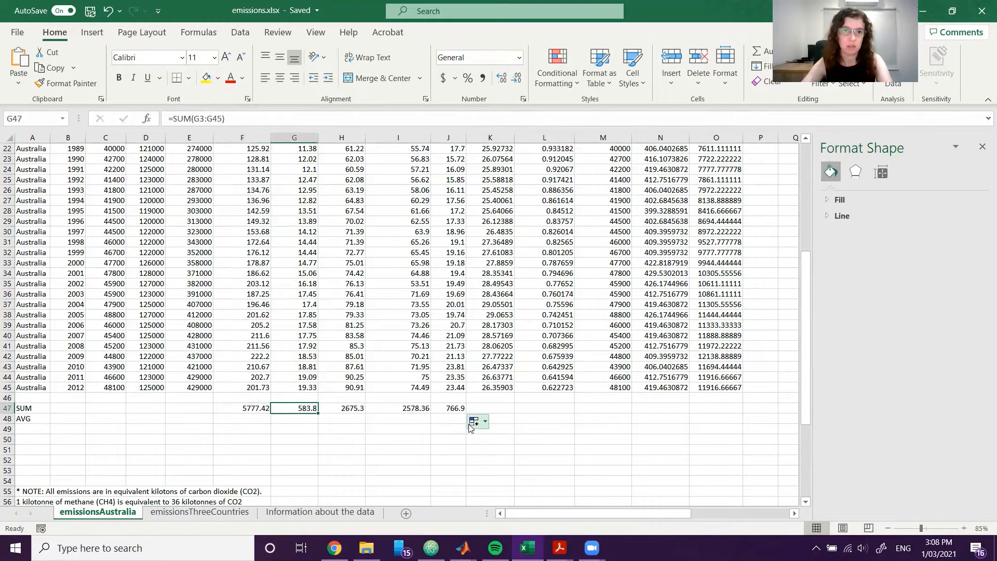
{"action": "key", "text": "Left"}
{"action": "key", "text": "Right"}
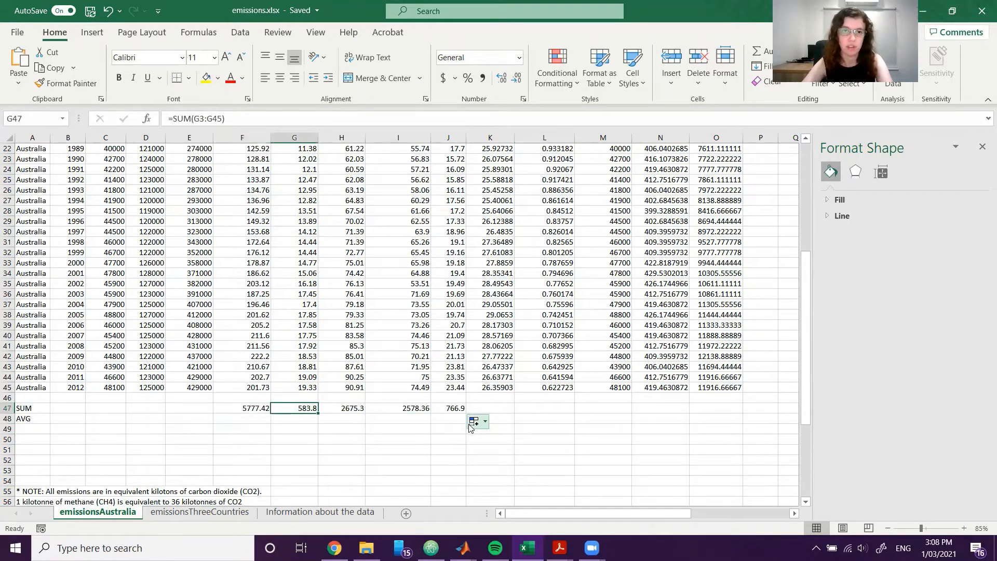
{"action": "key", "text": "Left"}
{"action": "key", "text": "Right"}
{"action": "key", "text": "Right"}
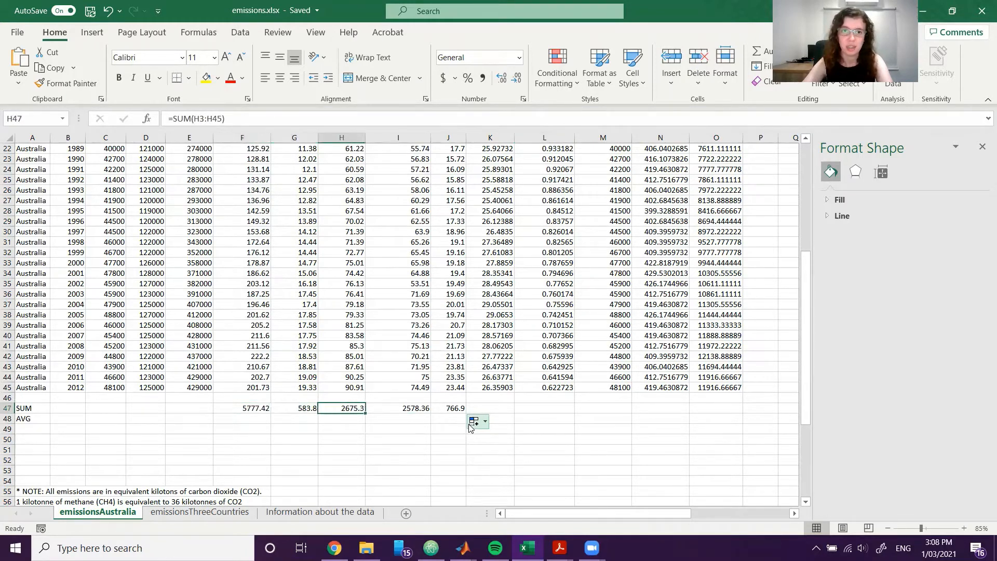
{"action": "key", "text": "Right"}
{"action": "key", "text": "Right"}
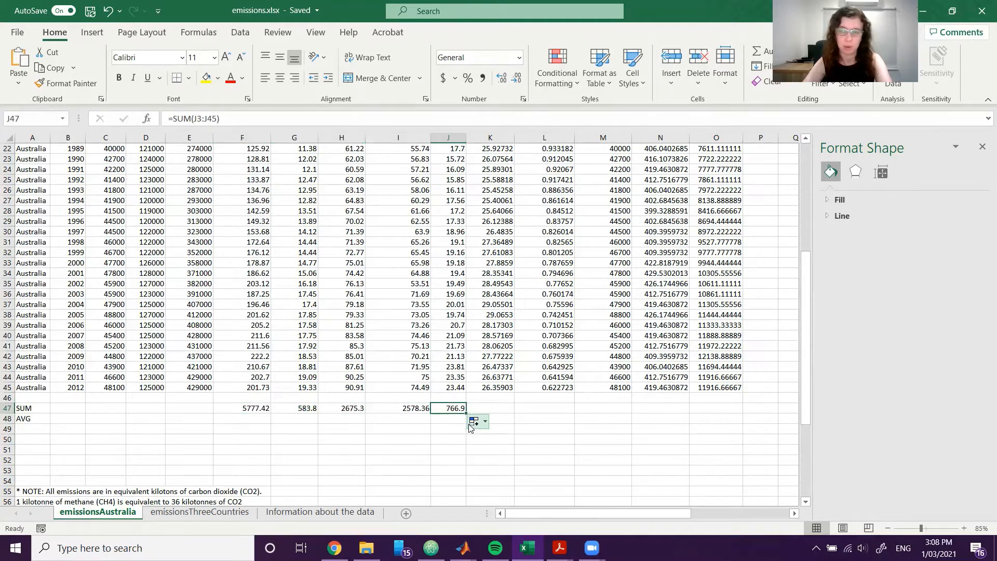
{"action": "left_click", "coordinate": [611, 408]}
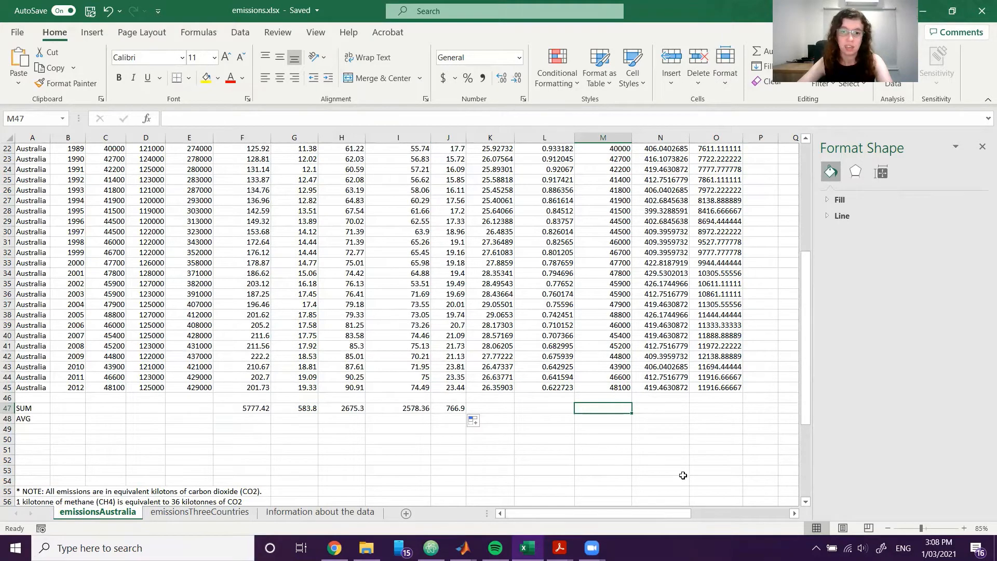
{"action": "scroll", "coordinate": [683, 475], "scroll_direction": "down", "scroll_amount": 1}
{"action": "left_click_drag", "start_coordinate": [237, 401], "coordinate": [296, 401]}
{"action": "left_click", "coordinate": [408, 418]}
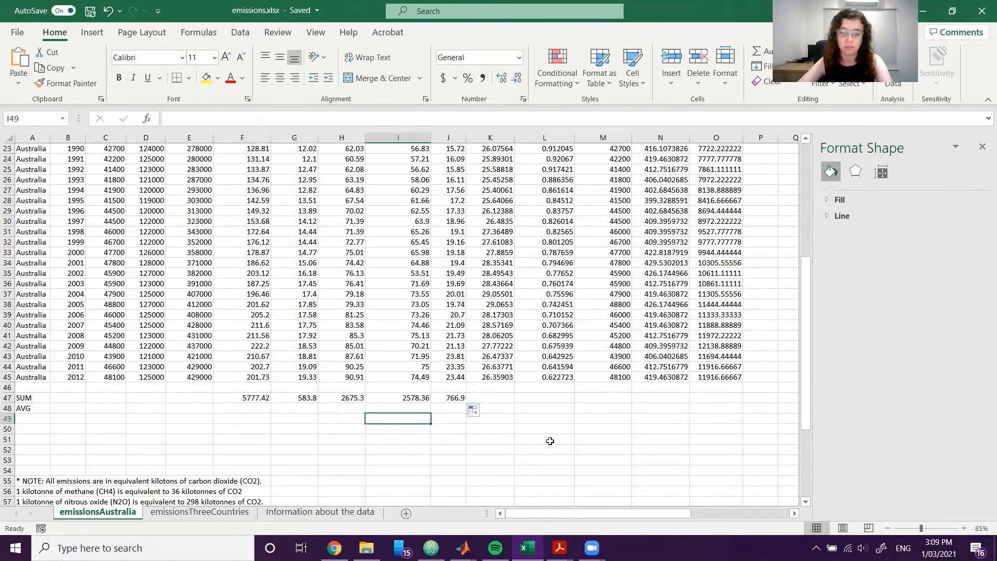
Insert a recommended pie chart from the industry headings F2:J2 and their totals F47:J47.
{"action": "scroll", "coordinate": [632, 479], "scroll_direction": "up", "scroll_amount": 1}
{"action": "left_click_drag", "start_coordinate": [807, 368], "coordinate": [804, 234]}
{"action": "left_click_drag", "start_coordinate": [226, 157], "coordinate": [450, 159]}
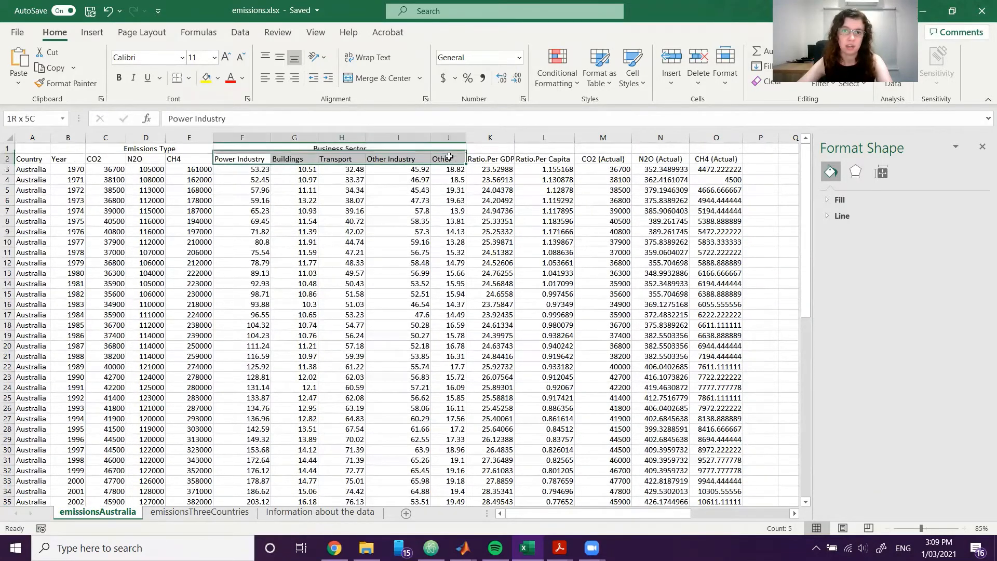
{"action": "scroll", "coordinate": [511, 438], "scroll_direction": "down", "scroll_amount": 7}
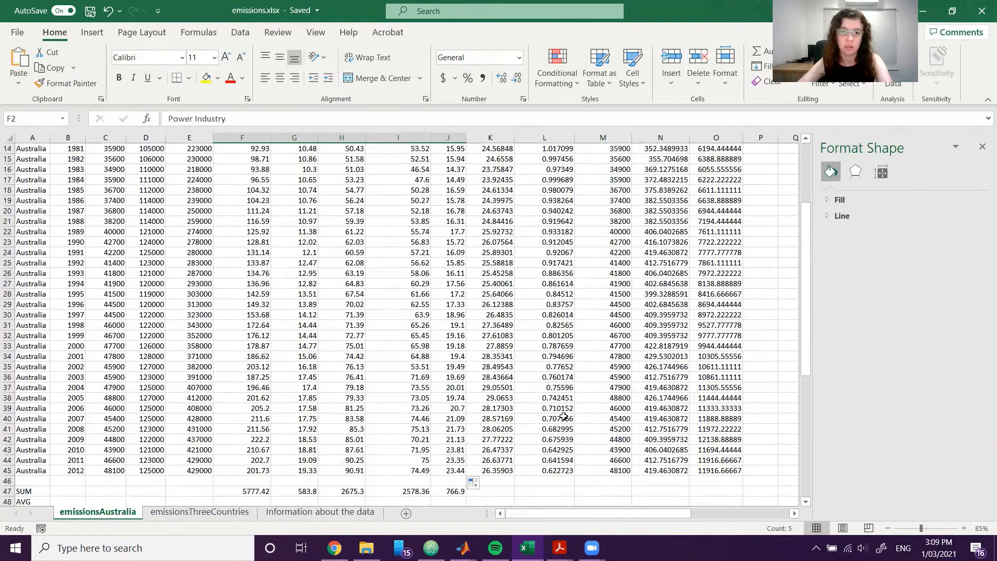
{"action": "left_click_drag", "start_coordinate": [255, 419], "coordinate": [450, 419]}
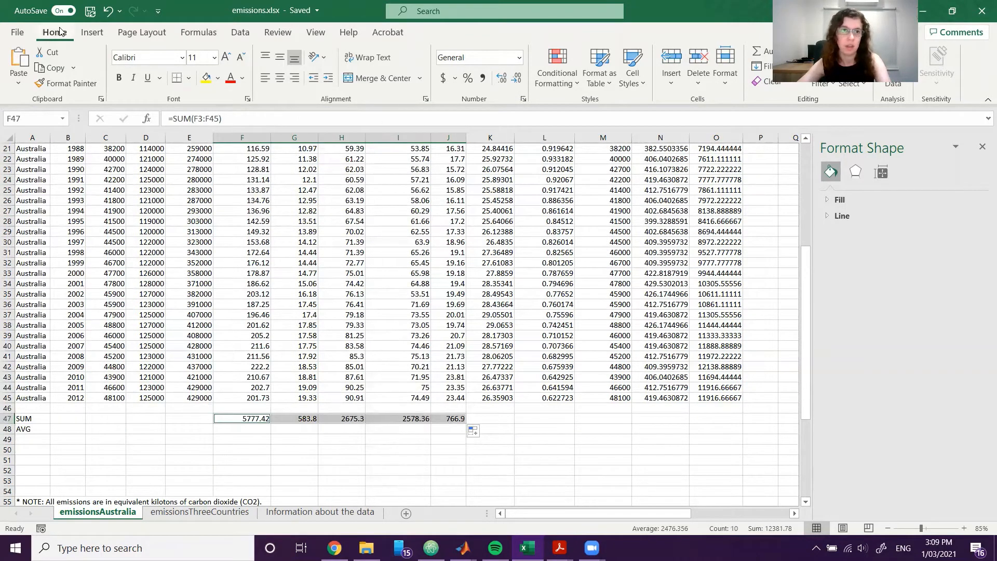
{"action": "left_click", "coordinate": [91, 33]}
{"action": "left_click", "coordinate": [427, 58]}
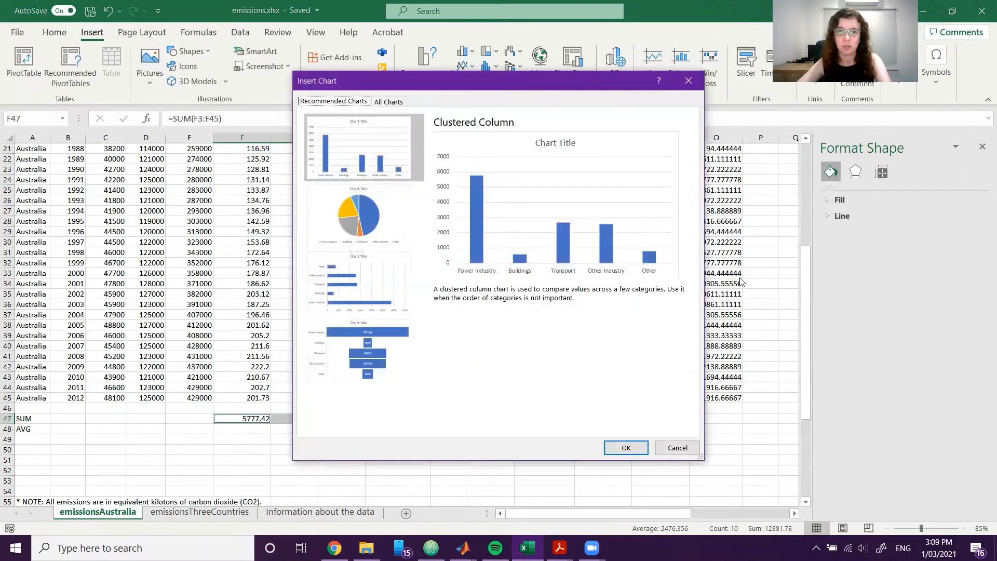
{"action": "left_click", "coordinate": [397, 229]}
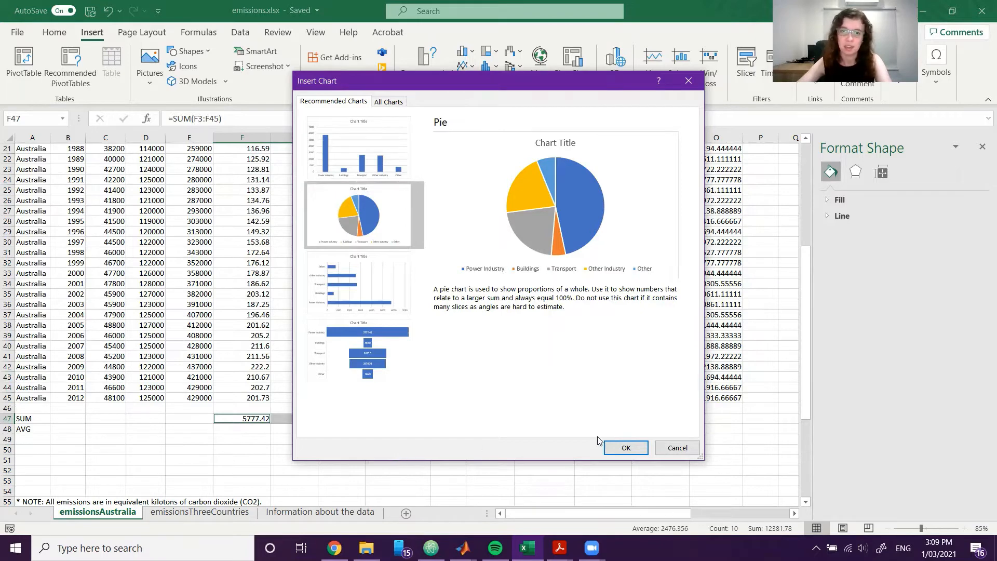
{"action": "left_click", "coordinate": [625, 447]}
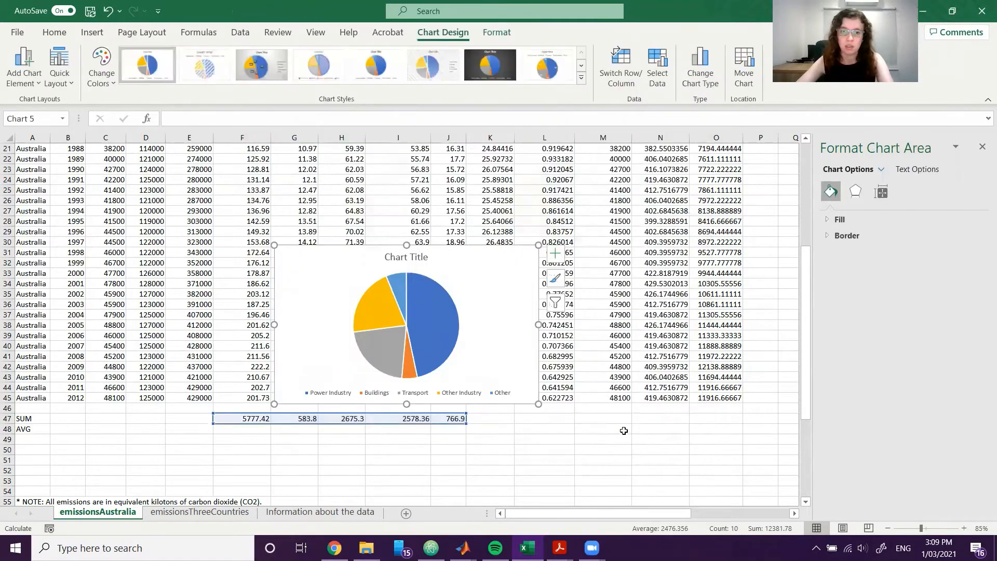
Move the new pie chart off the data to just right of the stacked column chart and deselect it.
{"action": "scroll", "coordinate": [625, 423], "scroll_direction": "down", "scroll_amount": 4, "text": "ctrl"}
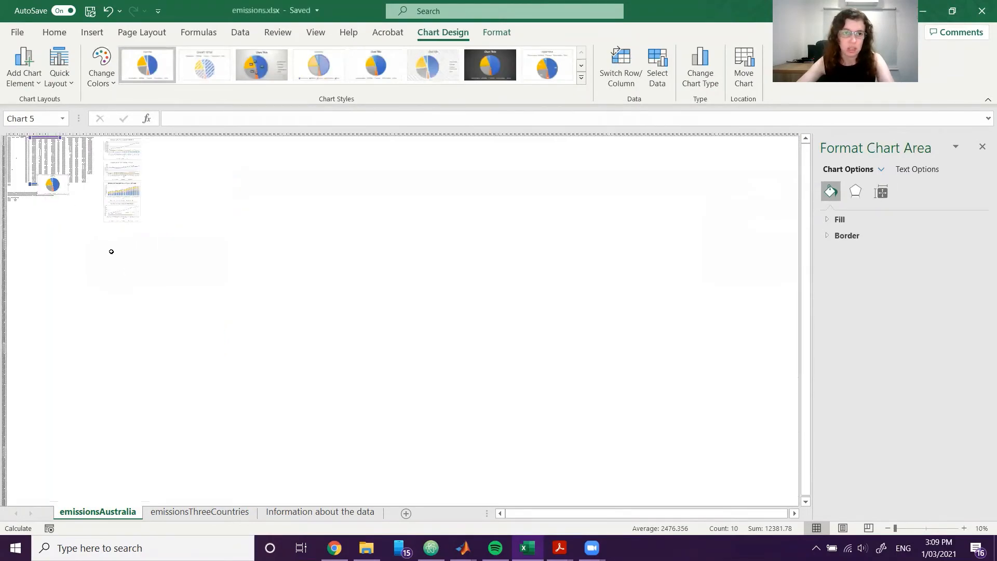
{"action": "left_click", "coordinate": [178, 239]}
{"action": "left_click_drag", "start_coordinate": [151, 250], "coordinate": [425, 271]}
{"action": "left_click", "coordinate": [487, 313]}
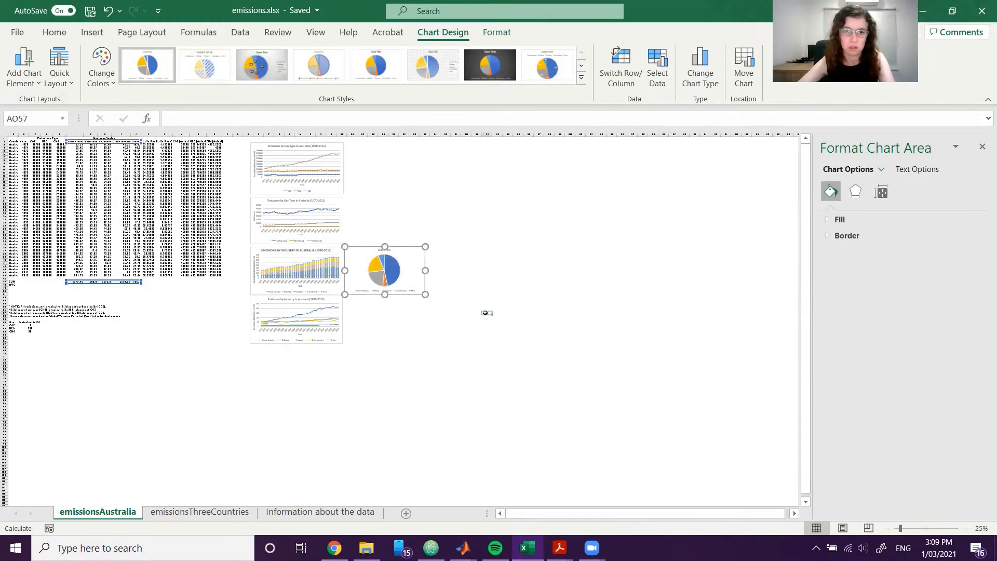
Title the pie chart "Total Emissions by Industry in Australia (1970-2012)", matching the Exercise 3 figure in the exercises PDF.
{"action": "scroll", "coordinate": [424, 292], "scroll_direction": "up", "scroll_amount": 5, "text": "ctrl"}
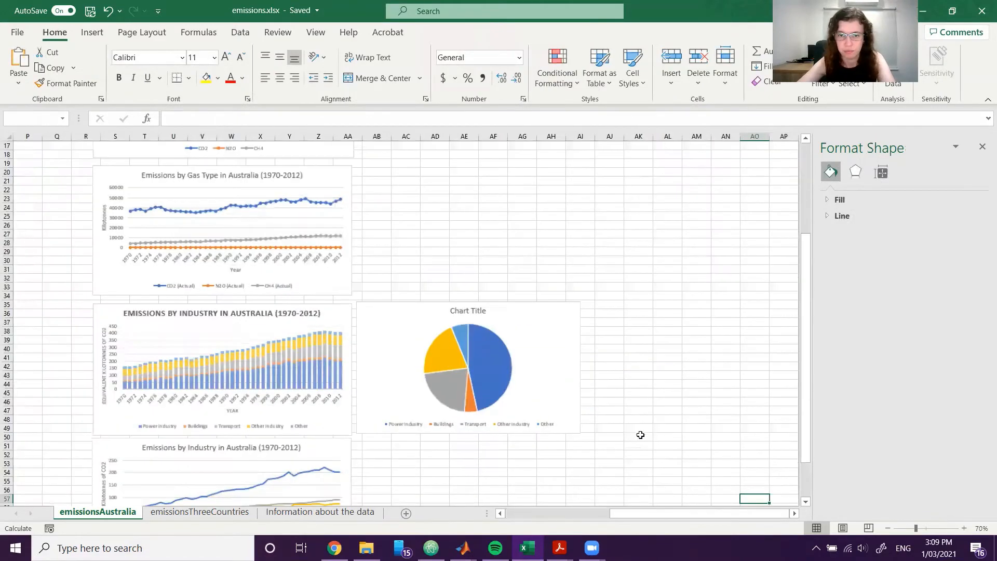
{"action": "left_click", "coordinate": [655, 513]}
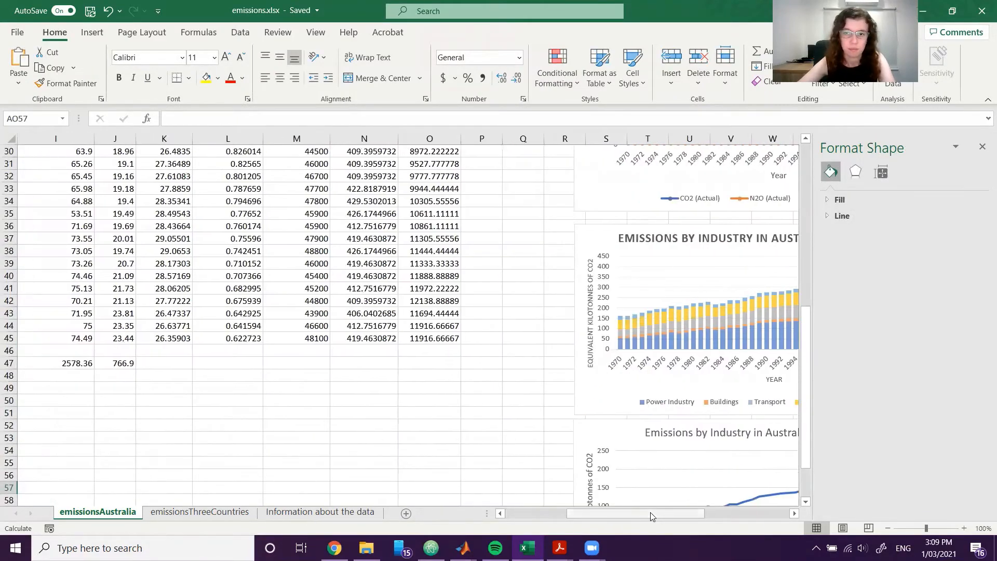
{"action": "left_click_drag", "start_coordinate": [651, 513], "coordinate": [720, 513]}
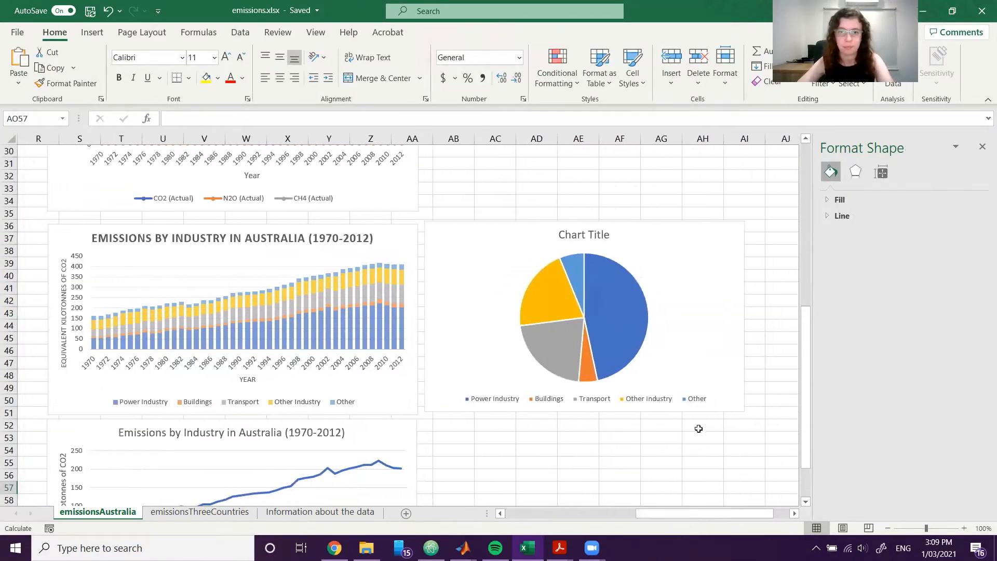
{"action": "left_click", "coordinate": [579, 236]}
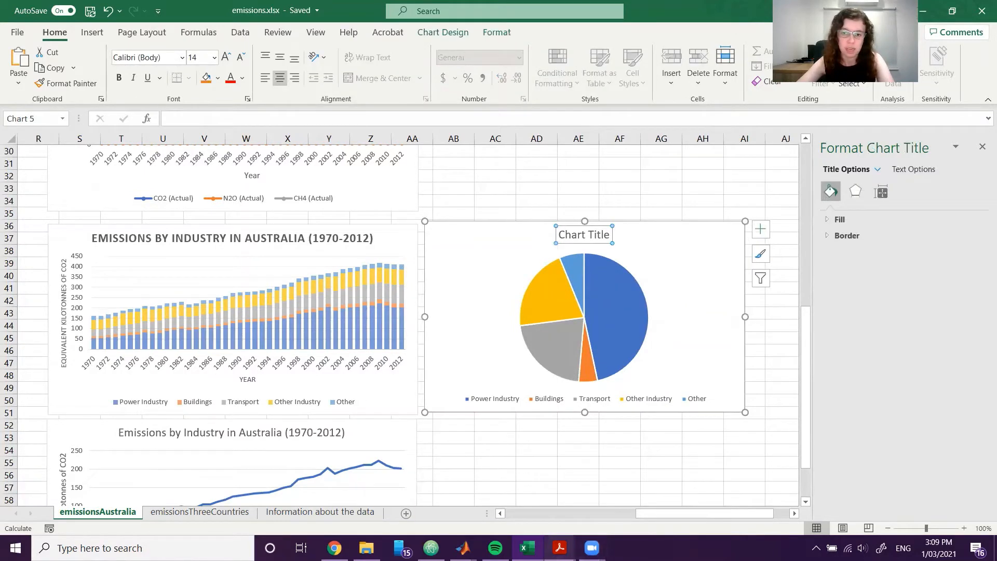
{"action": "mouse_move", "coordinate": [559, 547]}
{"action": "left_click", "coordinate": [519, 507]}
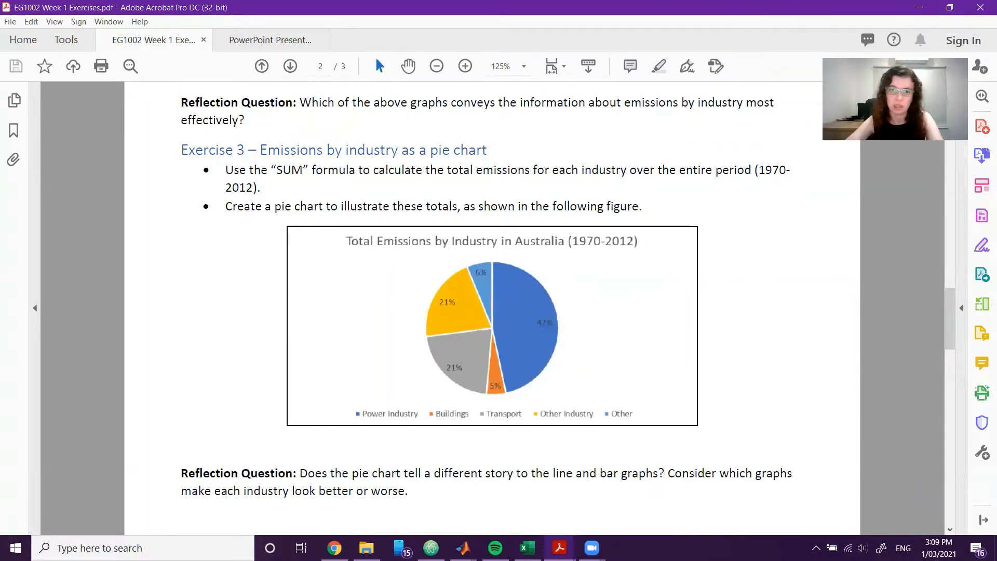
{"action": "key", "text": "alt+Tab"}
{"action": "triple_click", "coordinate": [597, 237]}
{"action": "type", "text": "Total"}
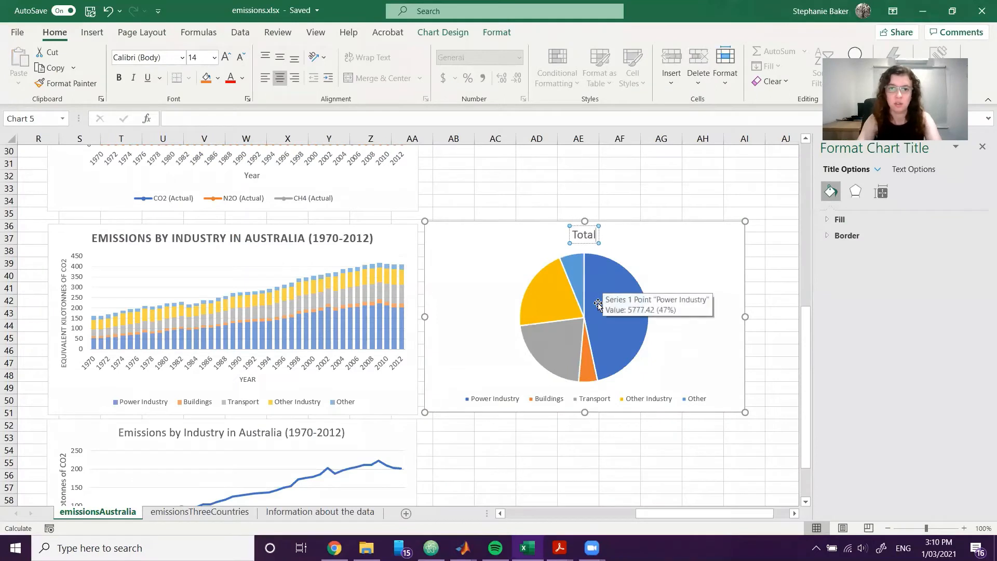
{"action": "type", "text": " Emissions by Indust"}
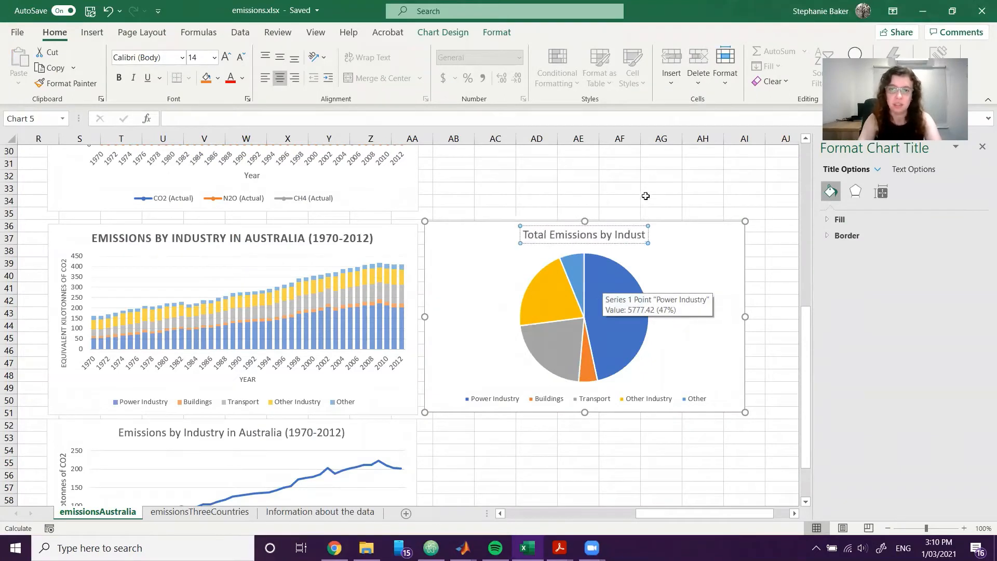
{"action": "type", "text": "ry in Aus"}
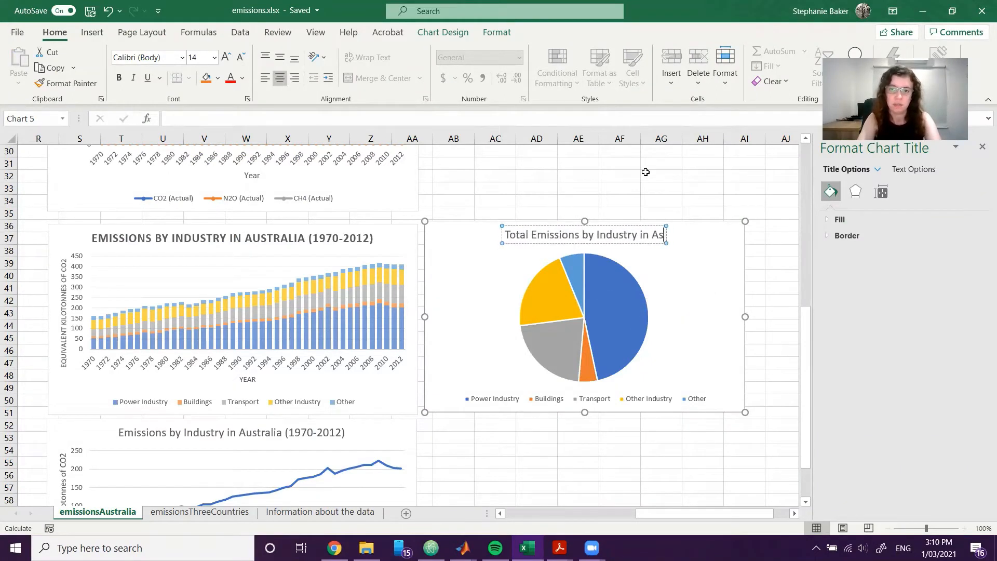
{"action": "type", "text": "tralia (19"}
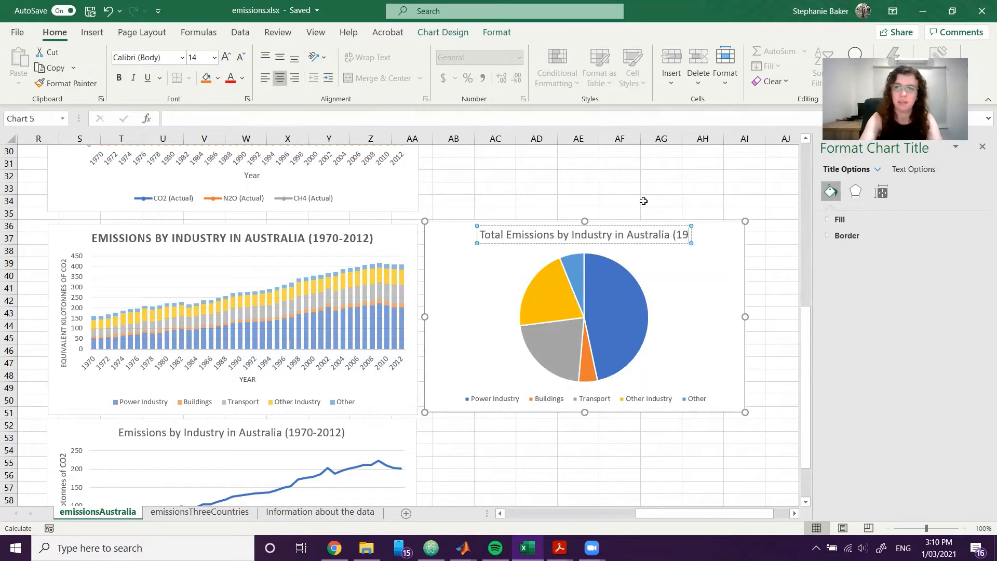
{"action": "type", "text": "70-2012)"}
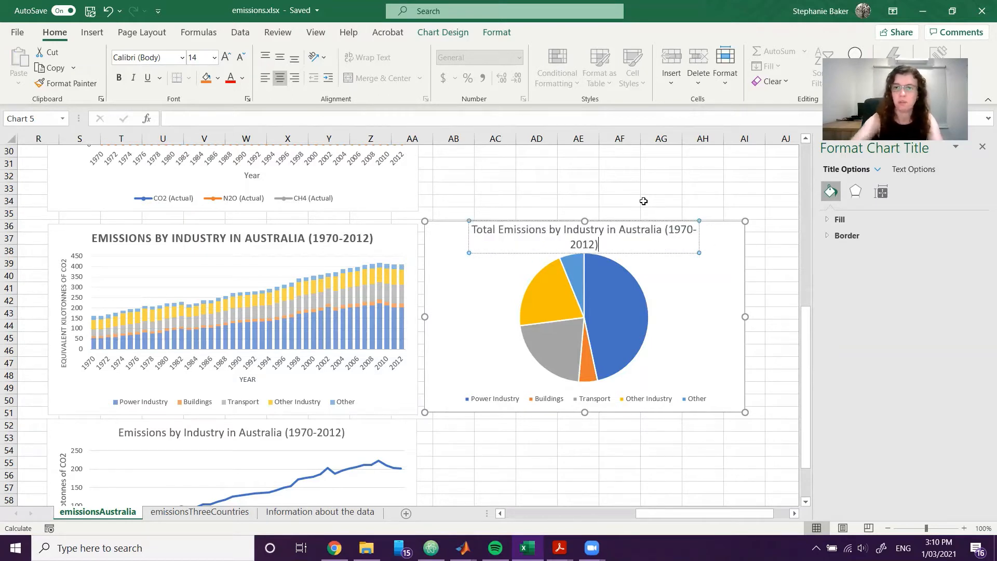
Set the pie chart title's font size to 13.5 and deselect the chart.
{"action": "triple_click", "coordinate": [601, 237]}
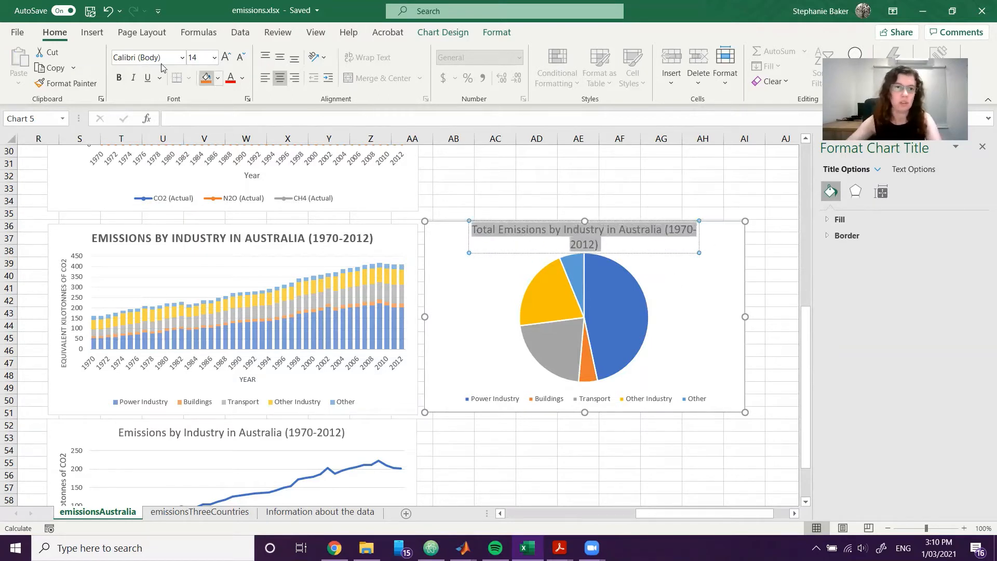
{"action": "left_click", "coordinate": [197, 58]}
{"action": "type", "text": "13.5"}
{"action": "key", "text": "Return"}
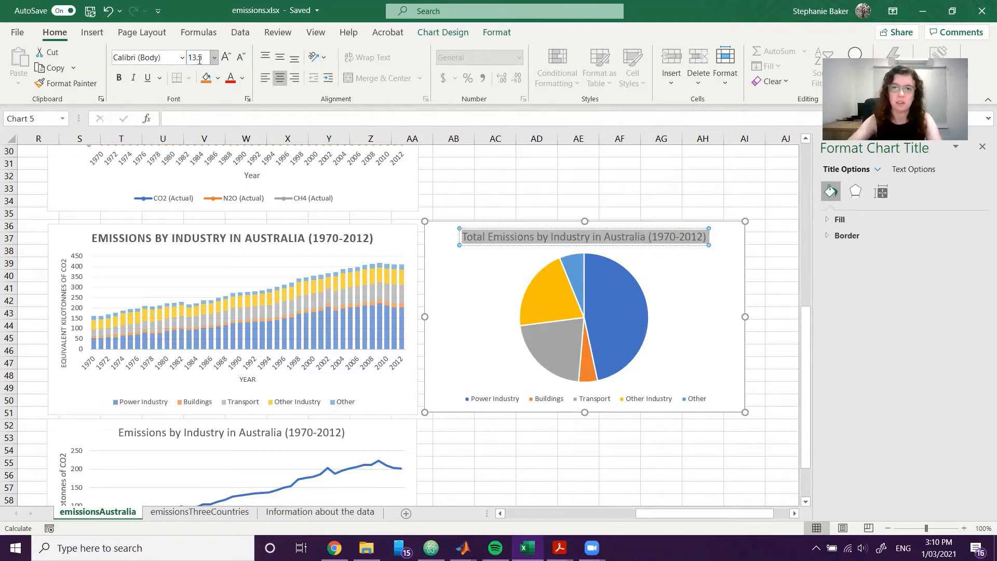
{"action": "mouse_move", "coordinate": [671, 514]}
{"action": "left_mouse_down"}
{"action": "mouse_move", "coordinate": [639, 514]}
{"action": "mouse_move", "coordinate": [681, 513]}
{"action": "left_mouse_up"}
{"action": "left_click", "coordinate": [676, 435]}
Add data labels to the pie slices with the Inside End position.
{"action": "left_click", "coordinate": [611, 341]}
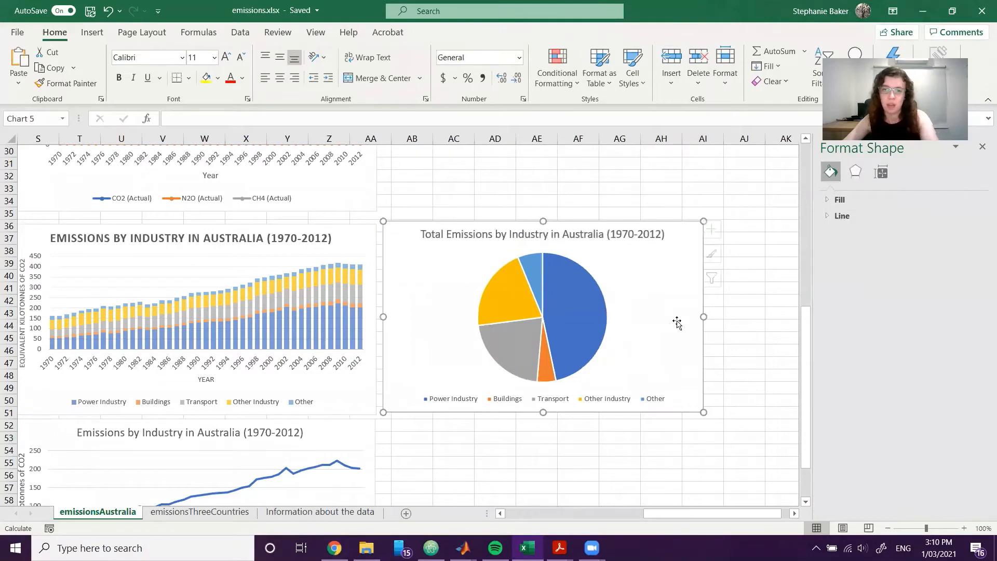
{"action": "left_click", "coordinate": [569, 321]}
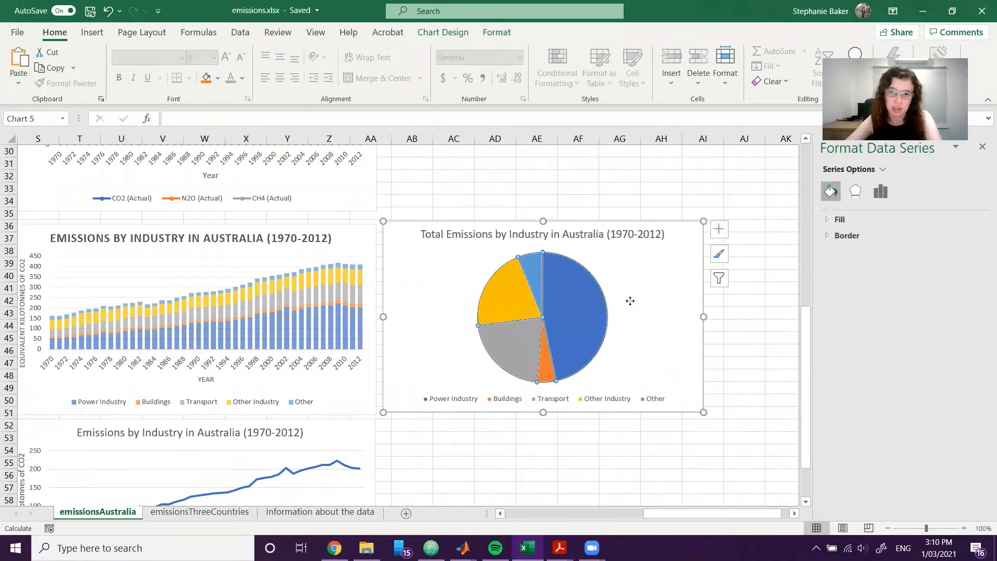
{"action": "left_click", "coordinate": [675, 304]}
{"action": "left_click", "coordinate": [723, 233]}
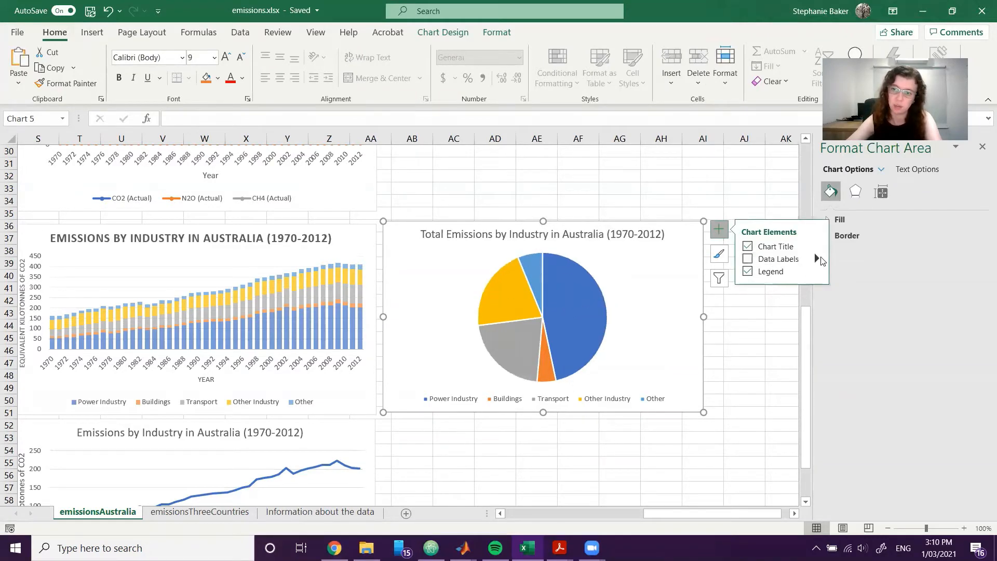
{"action": "left_click", "coordinate": [817, 259]}
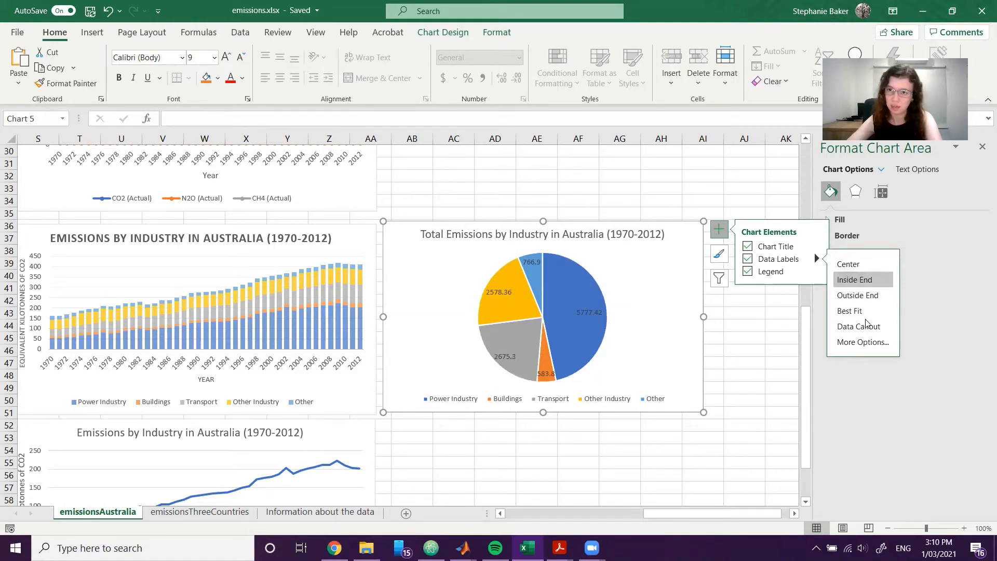
{"action": "left_click", "coordinate": [767, 335]}
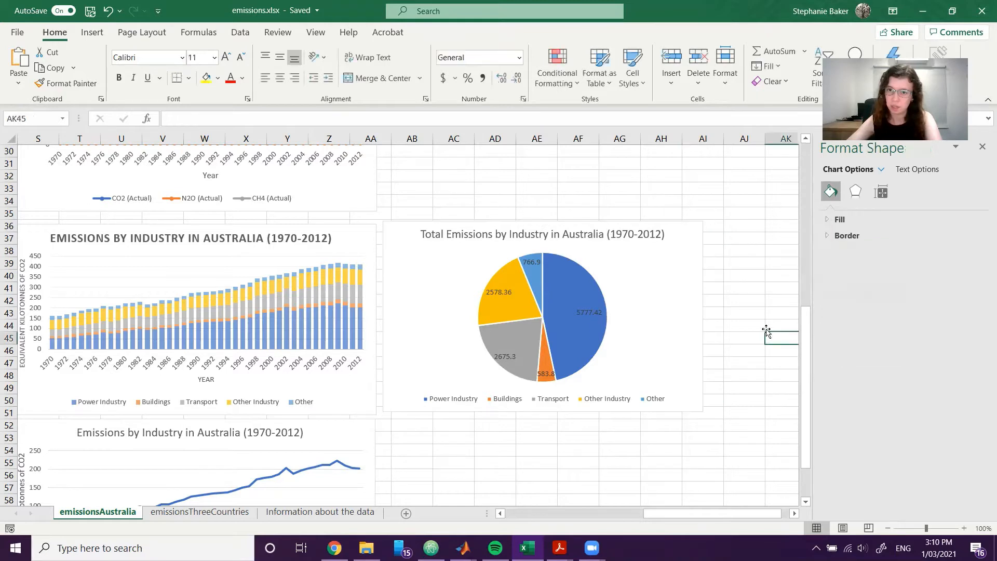
Set the pie chart's data labels to show Percentage instead of Value.
{"action": "left_click", "coordinate": [582, 311]}
{"action": "left_click", "coordinate": [582, 311]}
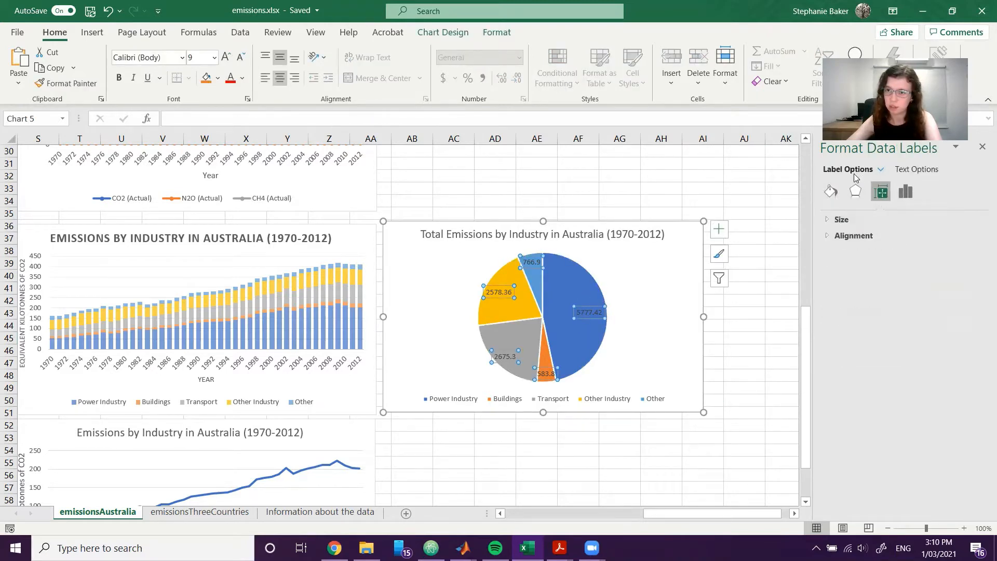
{"action": "left_click", "coordinate": [881, 170]}
{"action": "left_click", "coordinate": [881, 169]}
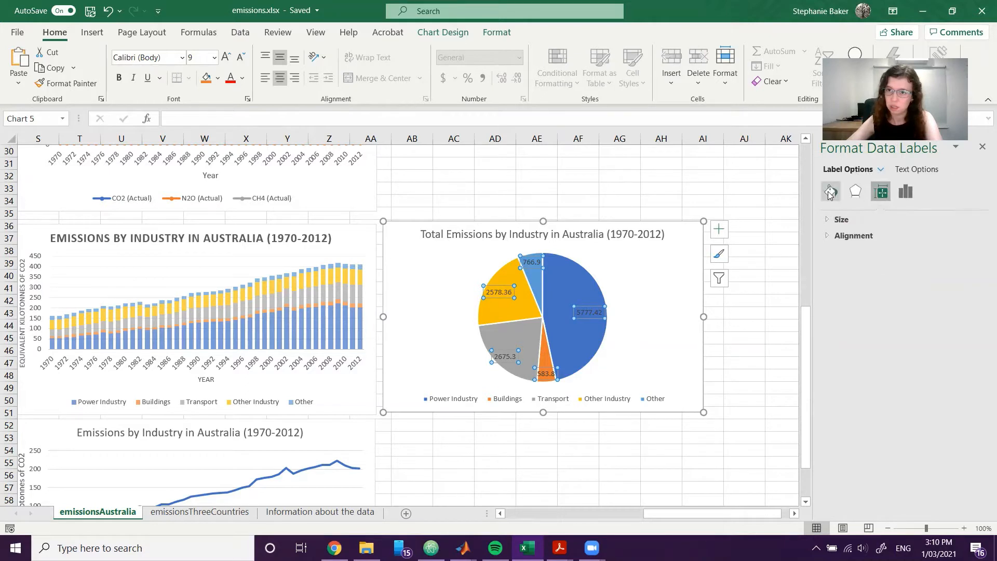
{"action": "left_click", "coordinate": [906, 191]}
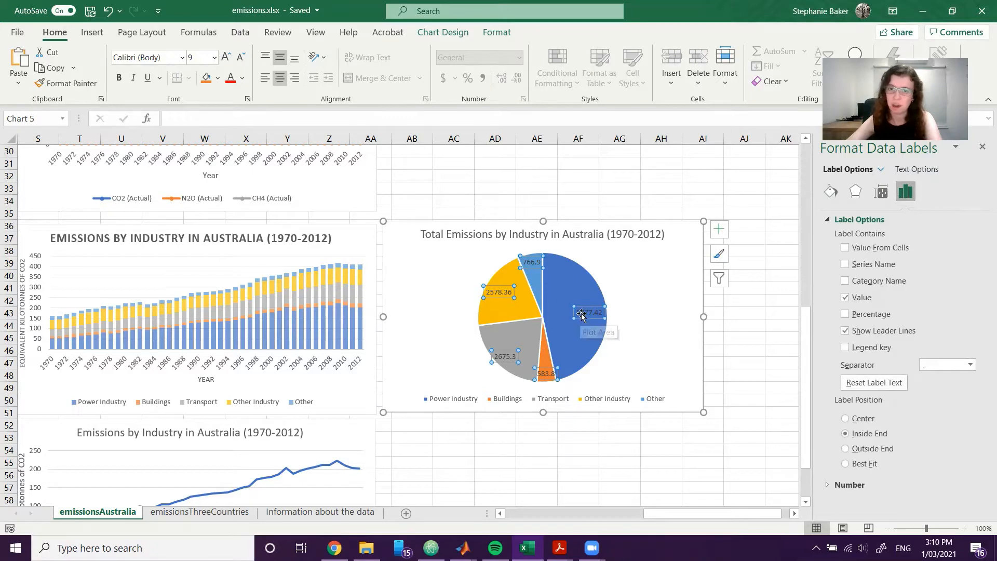
{"action": "left_click", "coordinate": [744, 388]}
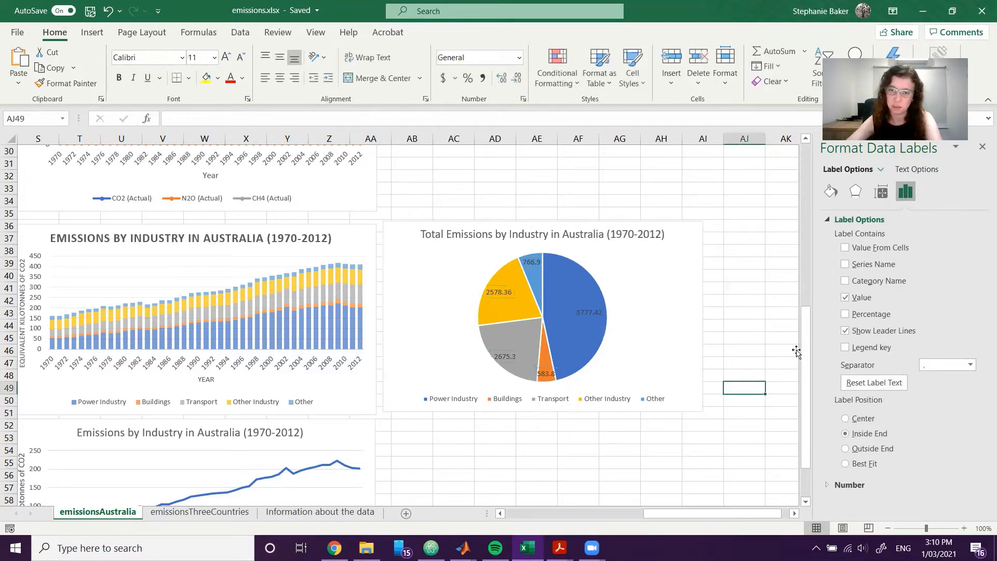
{"action": "left_click", "coordinate": [595, 314]}
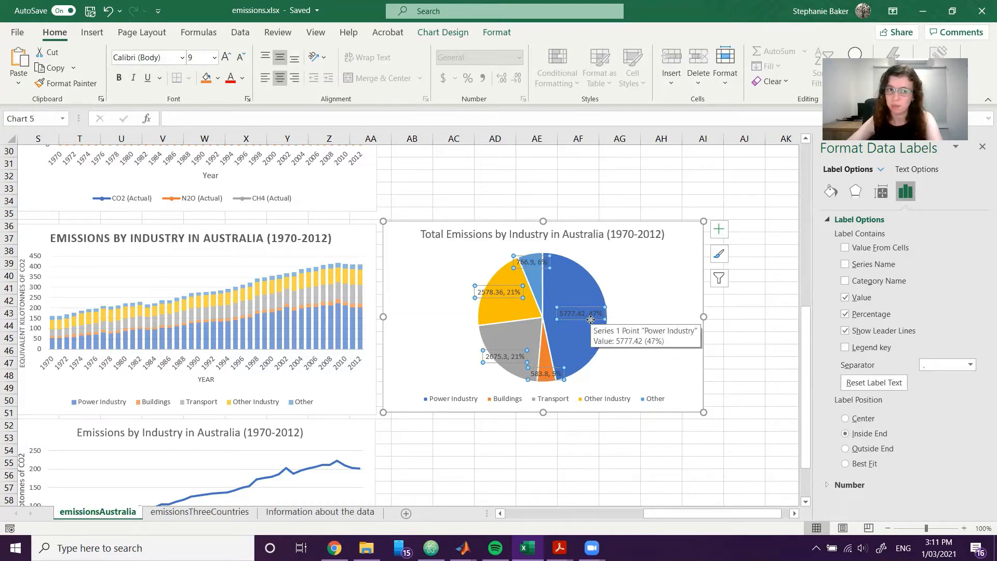
{"action": "left_click", "coordinate": [844, 298]}
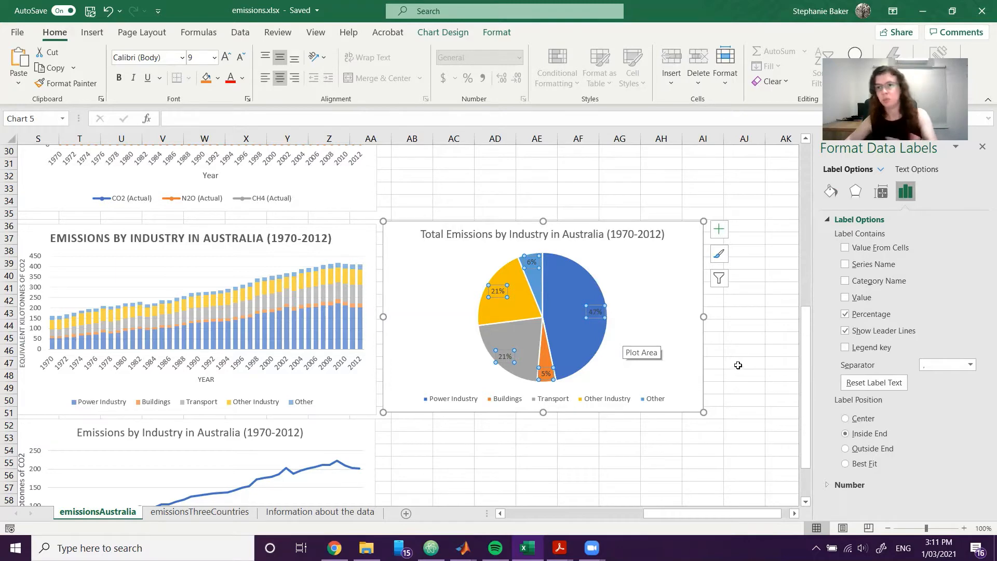
{"action": "left_click", "coordinate": [703, 435]}
Compare the pie chart with the Exercise 3 figure in the PDF and enlarge its percentage labels by one font size.
{"action": "mouse_move", "coordinate": [559, 548]}
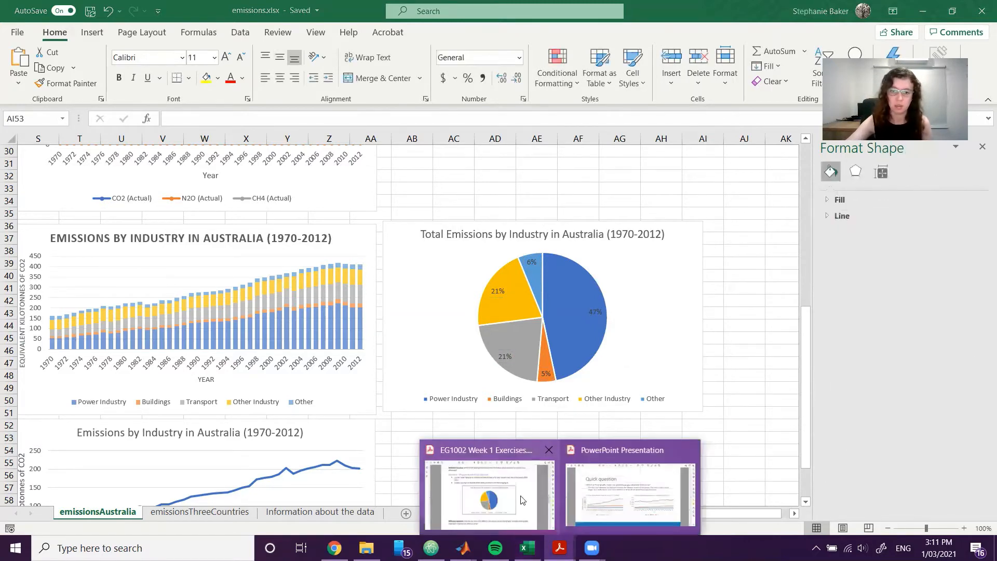
{"action": "left_click", "coordinate": [488, 488]}
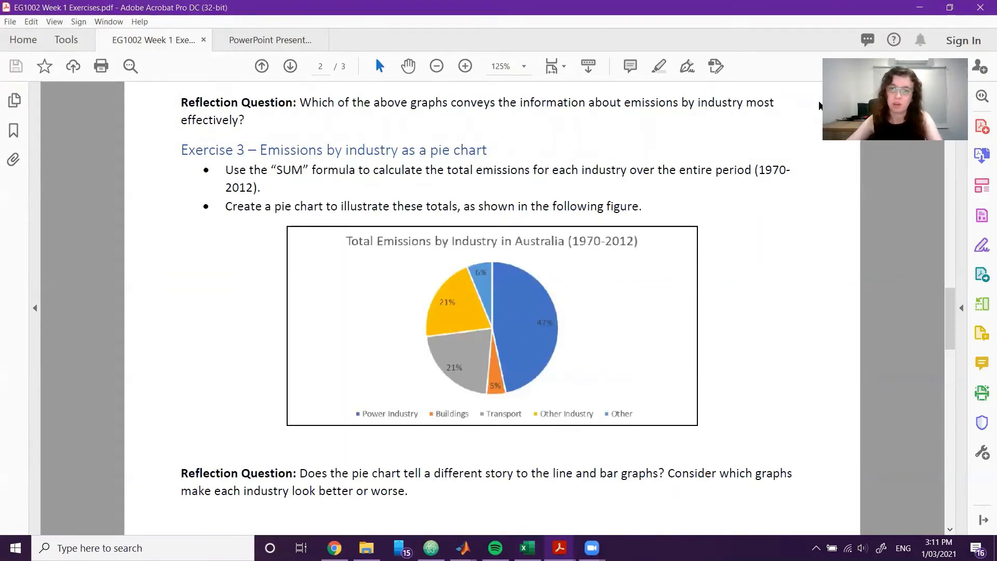
{"action": "key", "text": "alt+Tab"}
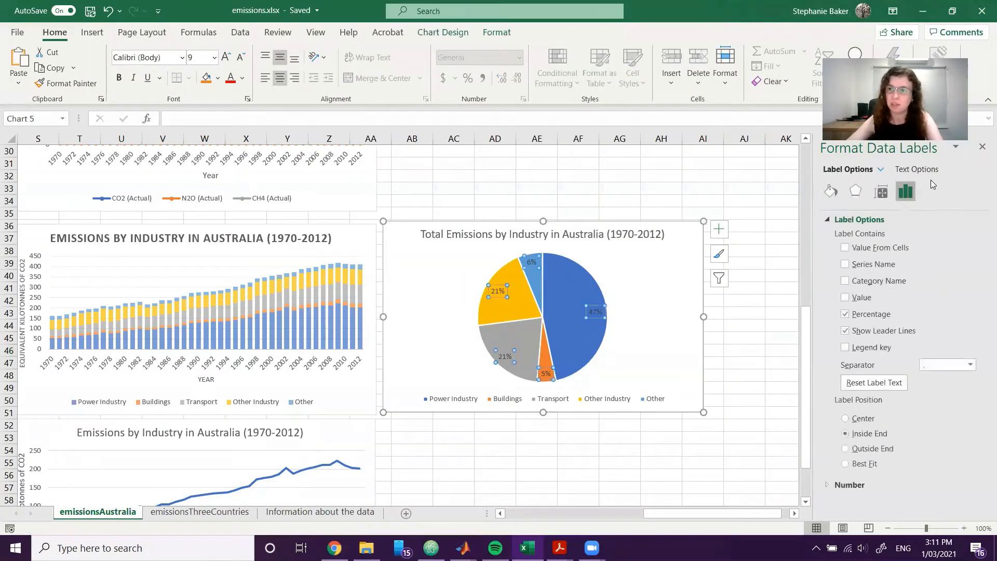
{"action": "left_click", "coordinate": [917, 169]}
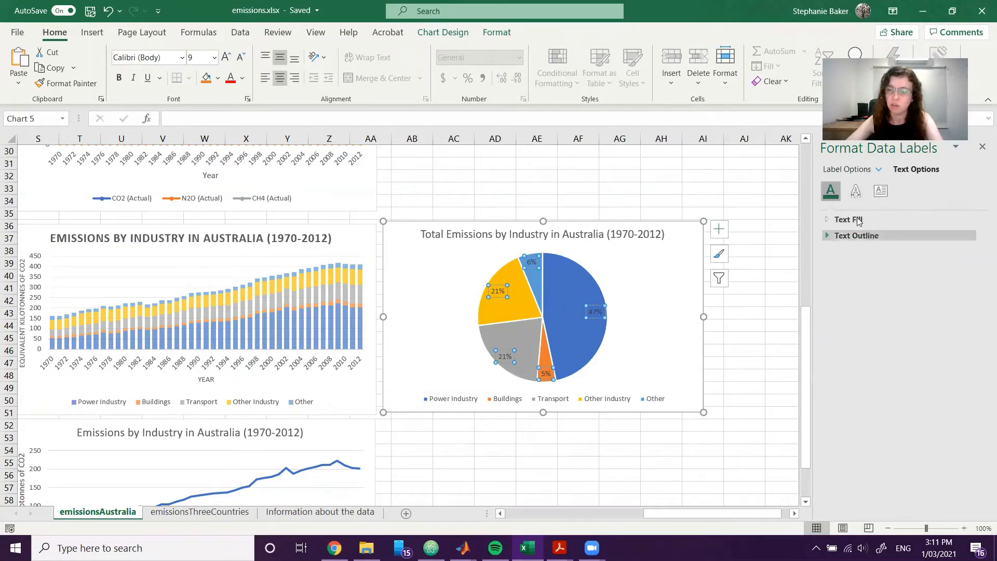
{"action": "left_click", "coordinate": [856, 191]}
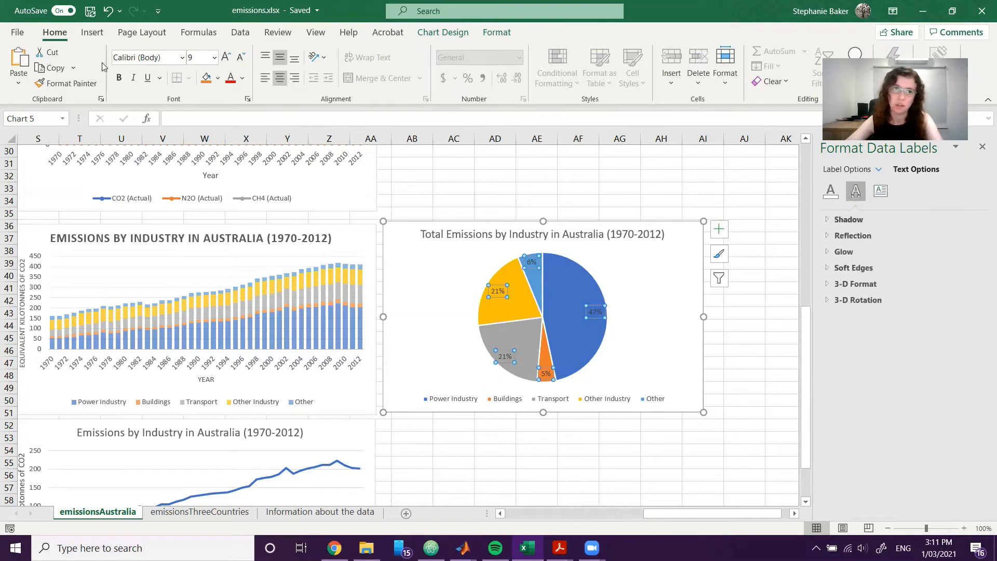
{"action": "left_click", "coordinate": [225, 57]}
{"action": "left_click", "coordinate": [756, 336]}
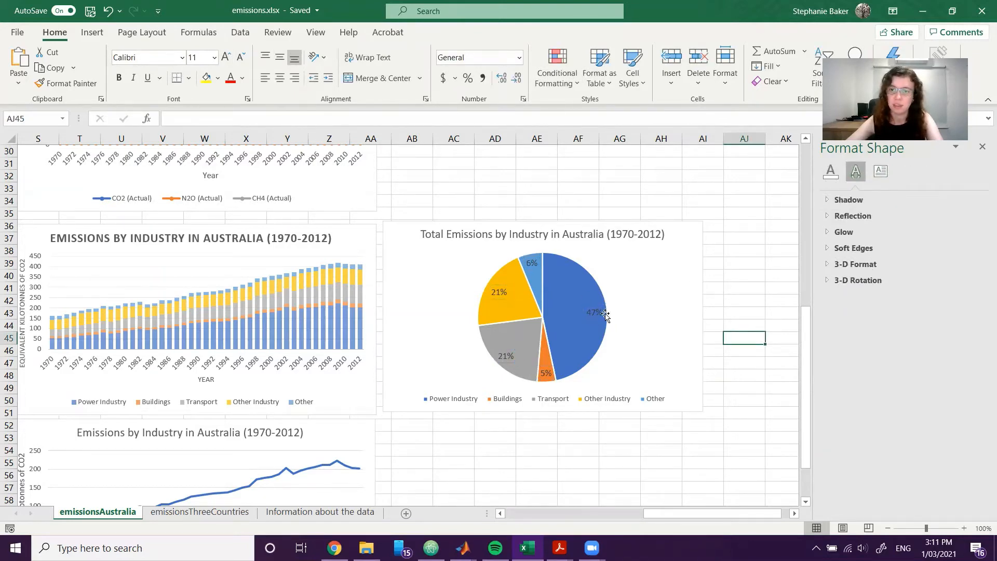
Compare the pie chart with the stacked column and line charts of Australia's emissions by industry.
{"action": "left_click", "coordinate": [747, 235]}
{"action": "scroll", "coordinate": [747, 236], "scroll_direction": "down", "scroll_amount": 1}
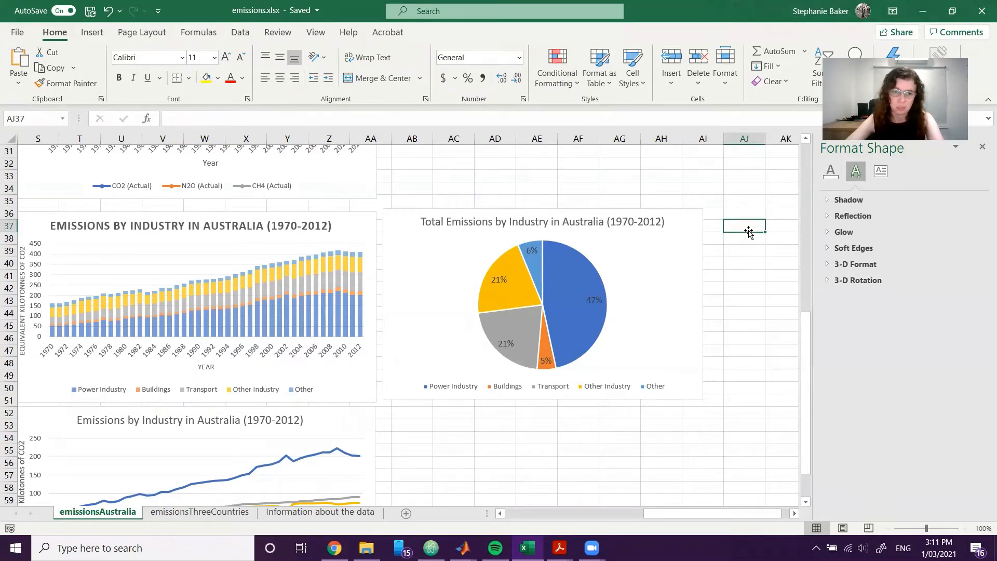
{"action": "scroll", "coordinate": [749, 233], "scroll_direction": "down", "scroll_amount": 1}
{"action": "mouse_move", "coordinate": [702, 514]}
{"action": "left_mouse_down"}
{"action": "mouse_move", "coordinate": [667, 512]}
{"action": "mouse_move", "coordinate": [690, 512]}
{"action": "left_mouse_up"}
{"action": "scroll", "coordinate": [679, 430], "scroll_direction": "down", "scroll_amount": 4}
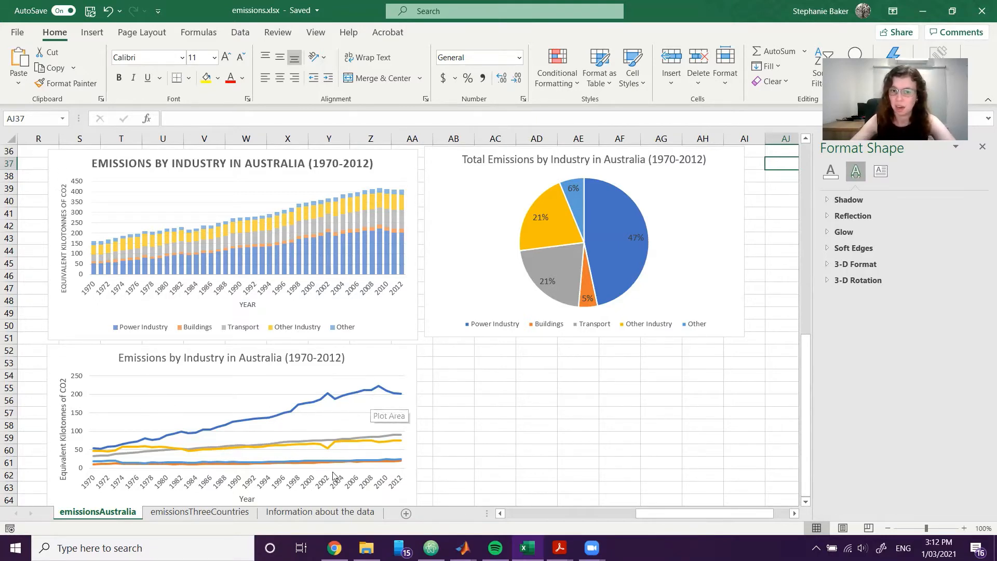
{"action": "left_click", "coordinate": [610, 460]}
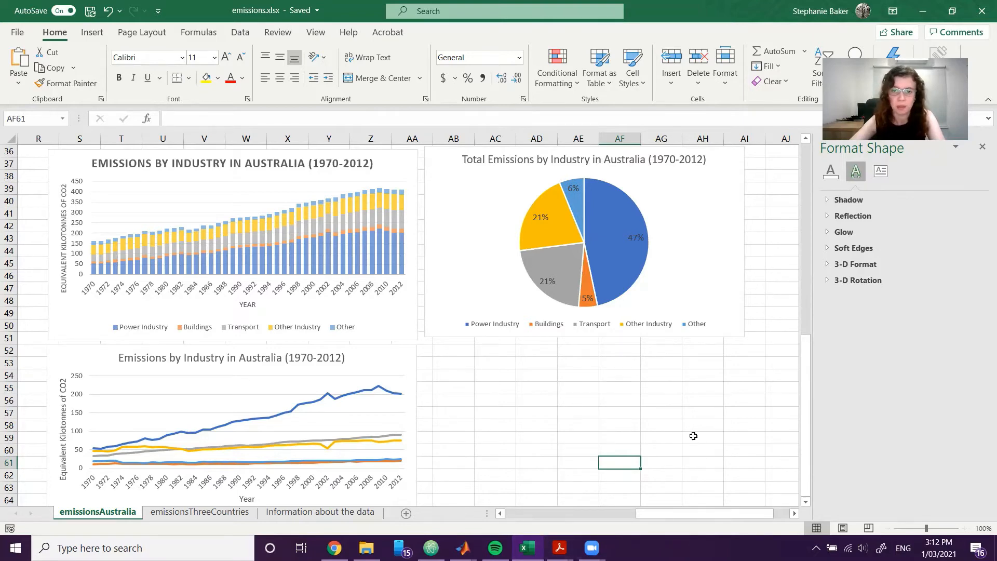
Switch to the Week 1 Exercises PDF and read Exercise 4 on comparing three countries' emissions per capita.
{"action": "mouse_move", "coordinate": [560, 548]}
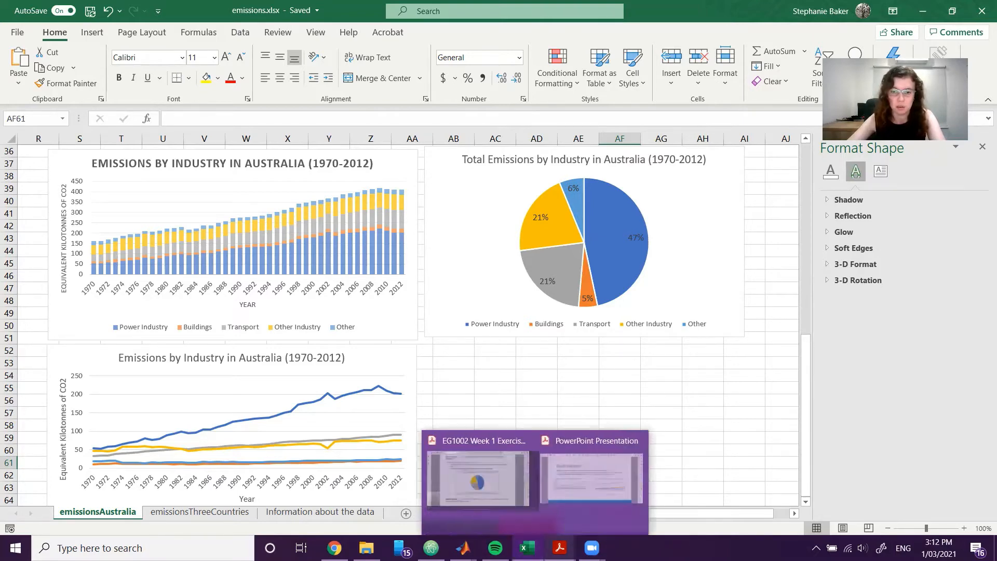
{"action": "left_click", "coordinate": [522, 491]}
{"action": "scroll", "coordinate": [543, 424], "scroll_direction": "down", "scroll_amount": 4}
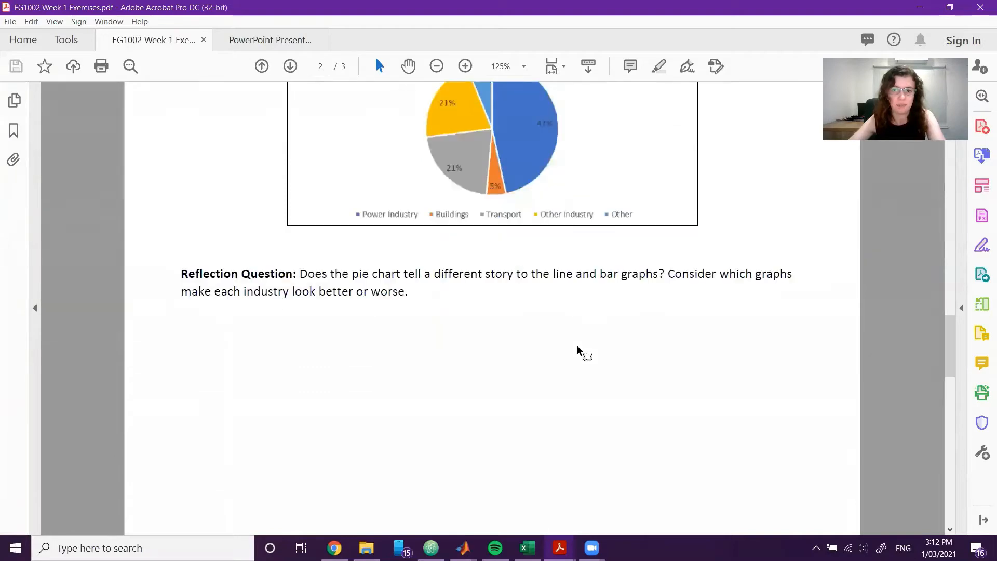
{"action": "scroll", "coordinate": [580, 351], "scroll_direction": "down", "scroll_amount": 6}
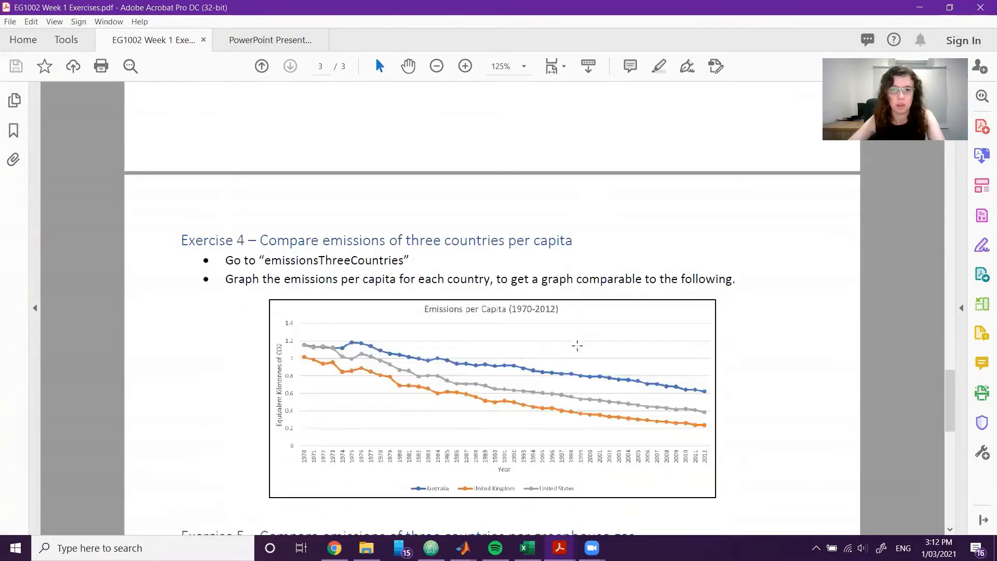
Read Exercise 4's instructions and target graph, and return to the start of the emissionsThreeCountries sheet in Excel.
{"action": "scroll", "coordinate": [577, 346], "scroll_direction": "down", "scroll_amount": 3}
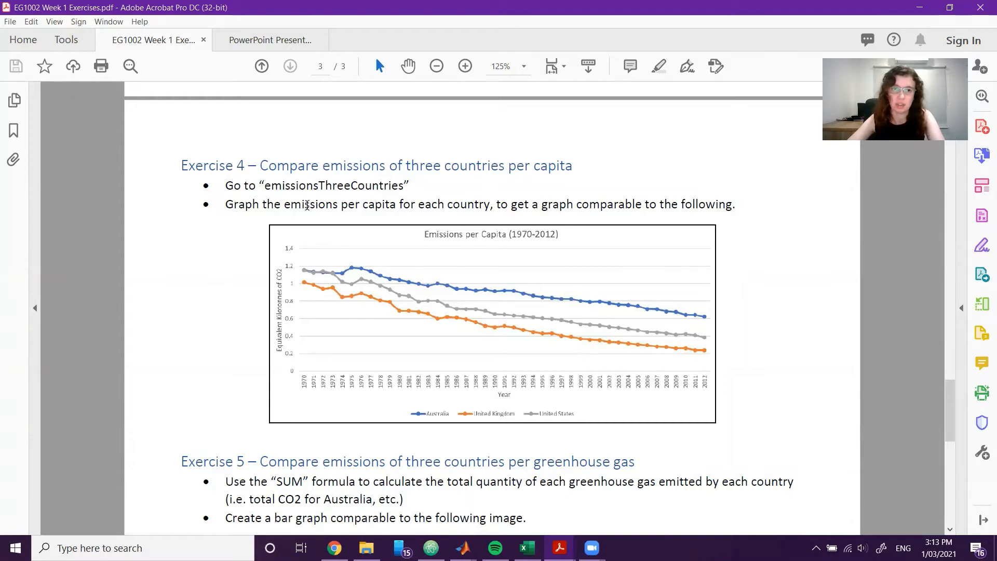
{"action": "left_click_drag", "start_coordinate": [265, 186], "coordinate": [375, 187]}
{"action": "left_click", "coordinate": [375, 187]}
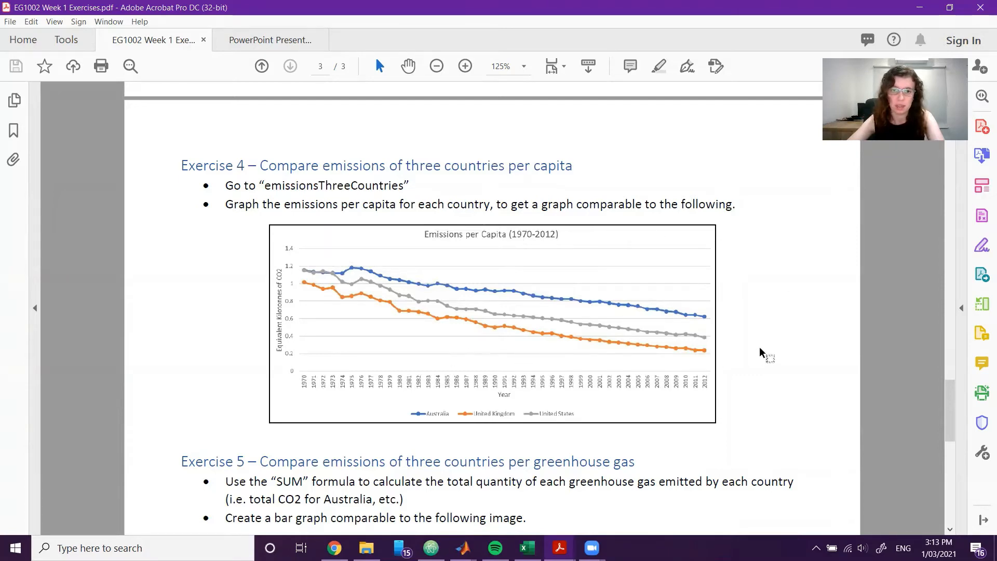
{"action": "left_click", "coordinate": [560, 548]}
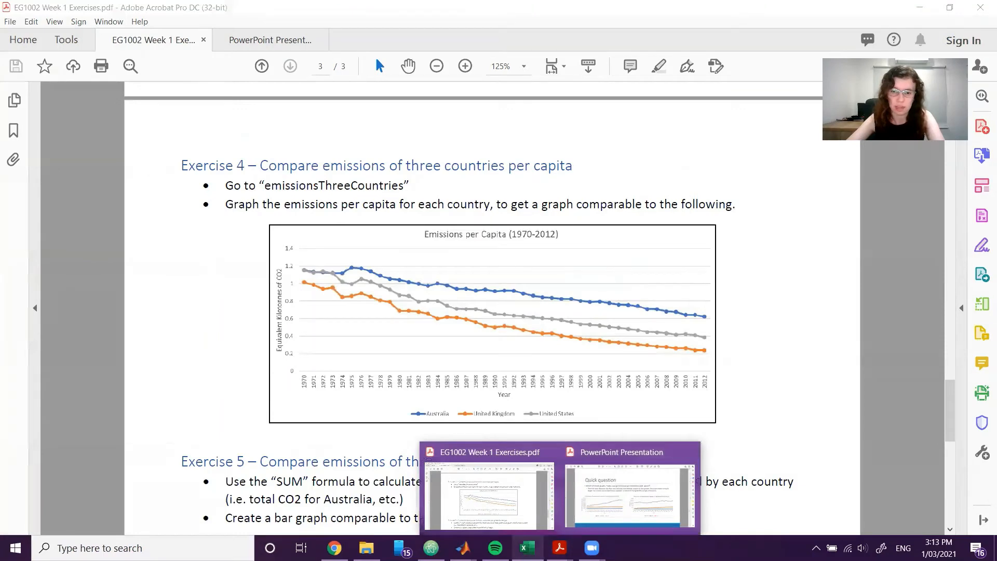
{"action": "mouse_move", "coordinate": [528, 548]}
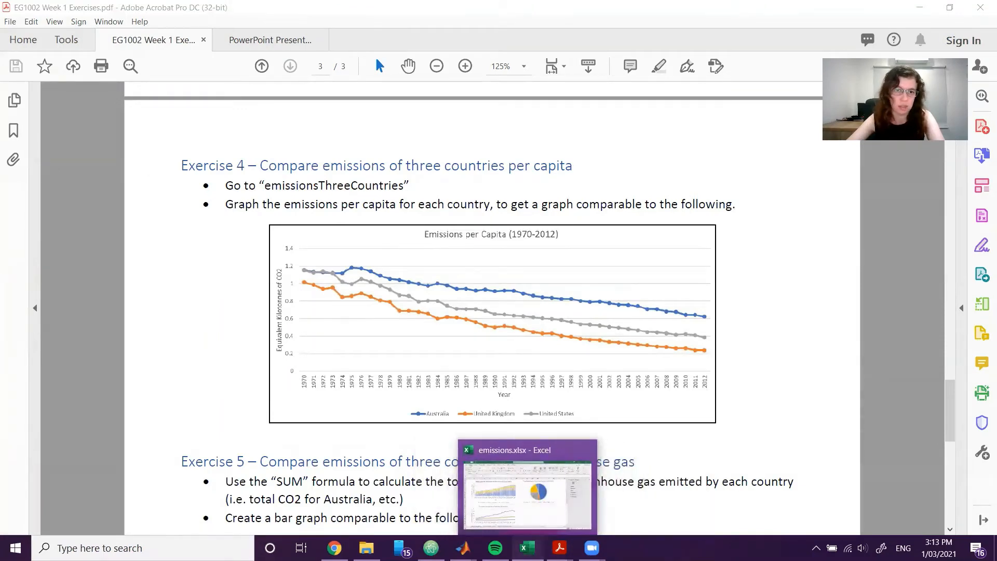
{"action": "left_click", "coordinate": [527, 548]}
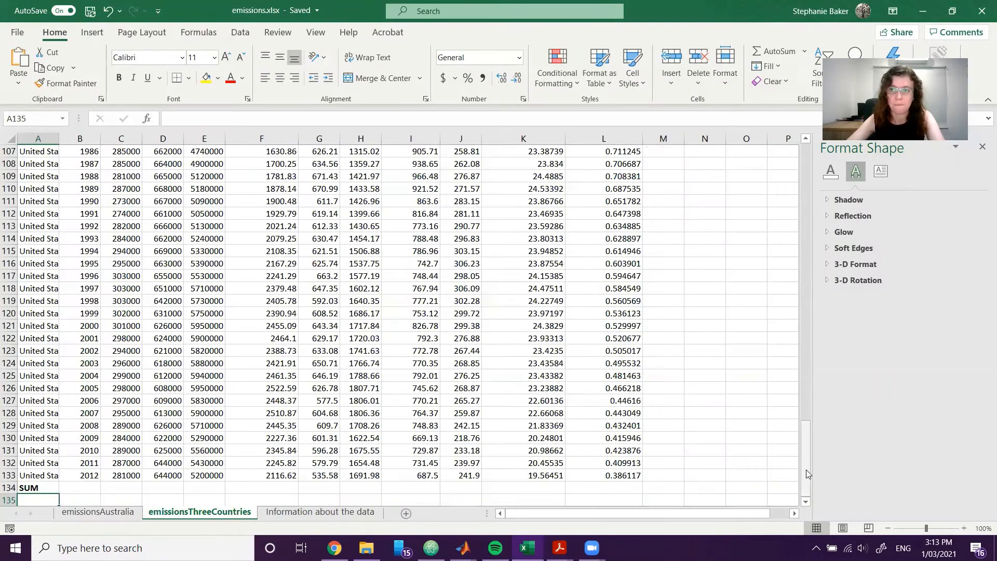
{"action": "left_click_drag", "start_coordinate": [805, 457], "coordinate": [795, 178]}
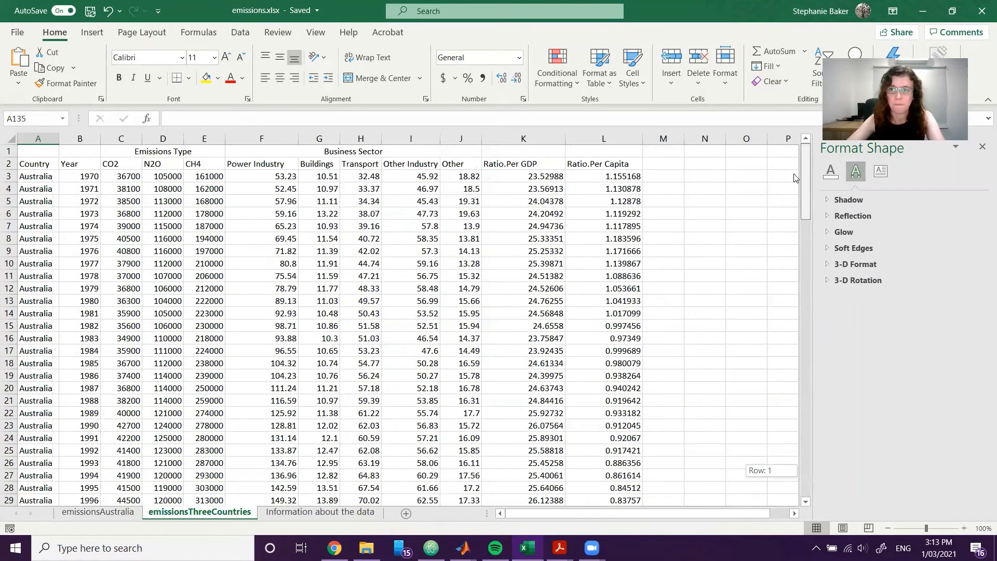
Insert the recommended line chart for Australia's Year and Ratio.Per Capita data, using B2:B45 and L2:L45 with their headers.
{"action": "left_click", "coordinate": [84, 164]}
{"action": "left_click_drag", "start_coordinate": [84, 165], "coordinate": [83, 475]}
{"action": "scroll", "coordinate": [728, 420], "scroll_direction": "up", "scroll_amount": 6}
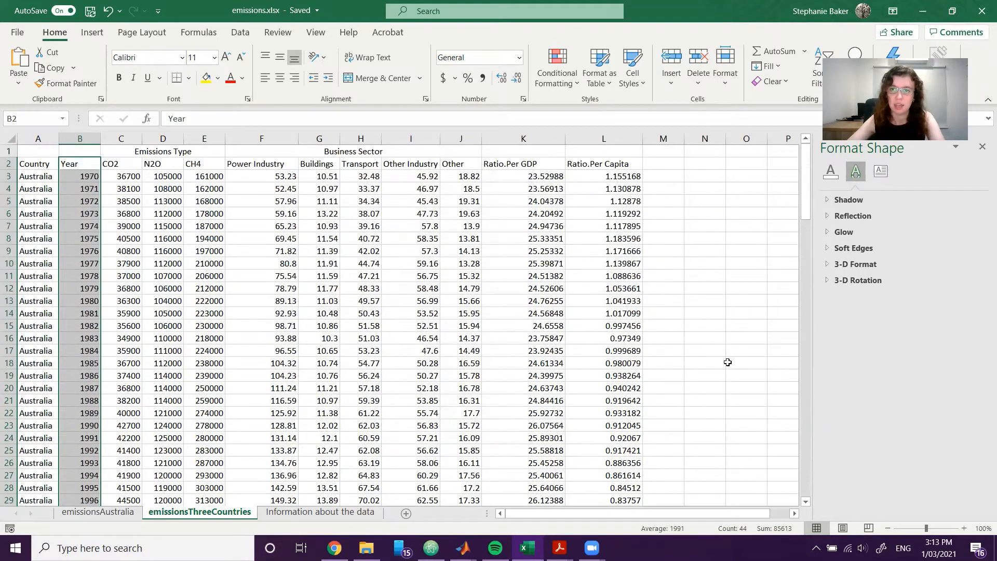
{"action": "left_click_drag", "start_coordinate": [612, 165], "coordinate": [612, 475]}
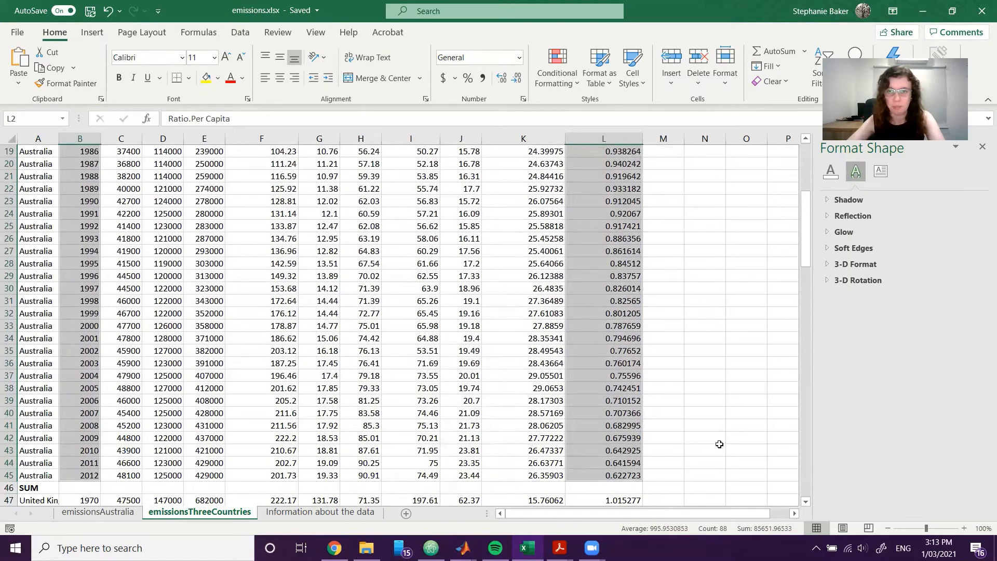
{"action": "scroll", "coordinate": [720, 444], "scroll_direction": "up", "scroll_amount": 6}
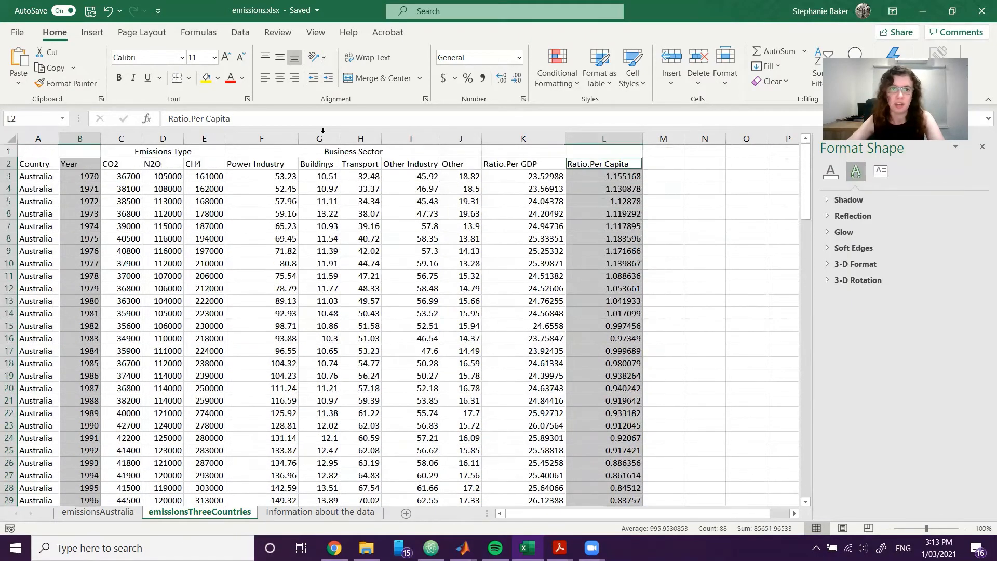
{"action": "left_click", "coordinate": [92, 32]}
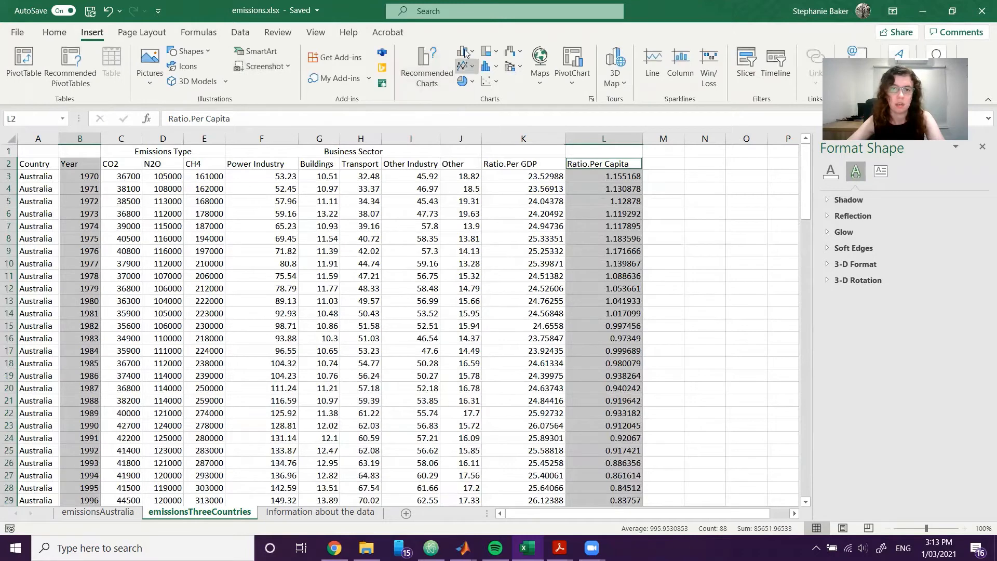
{"action": "left_click", "coordinate": [427, 63]}
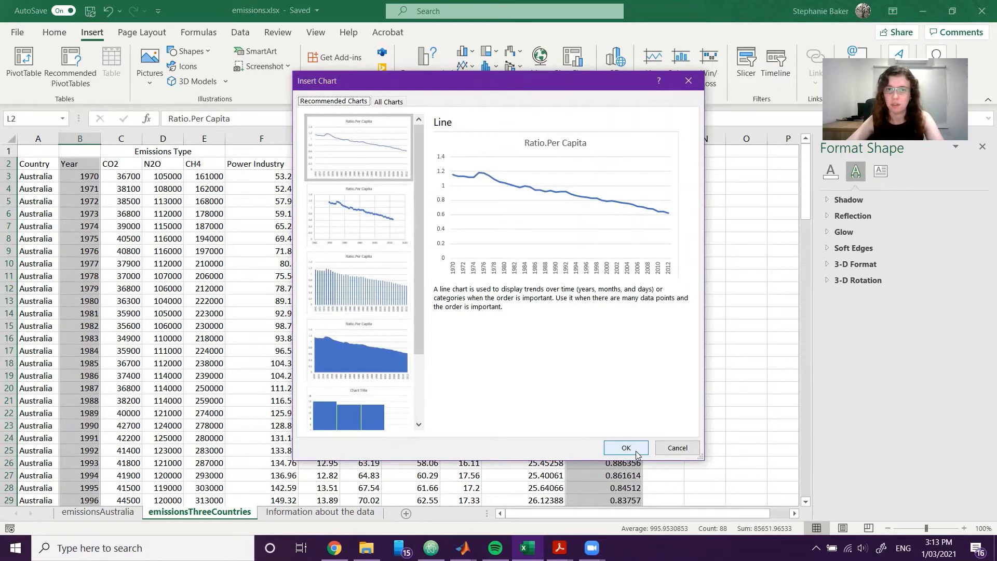
{"action": "left_click_drag", "start_coordinate": [468, 80], "coordinate": [471, 101]}
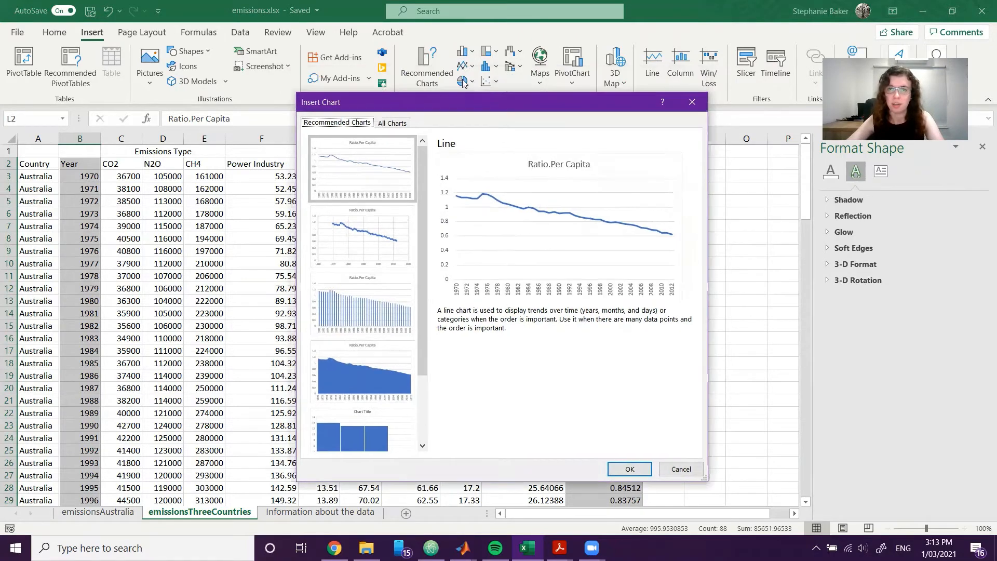
{"action": "left_click", "coordinate": [627, 470]}
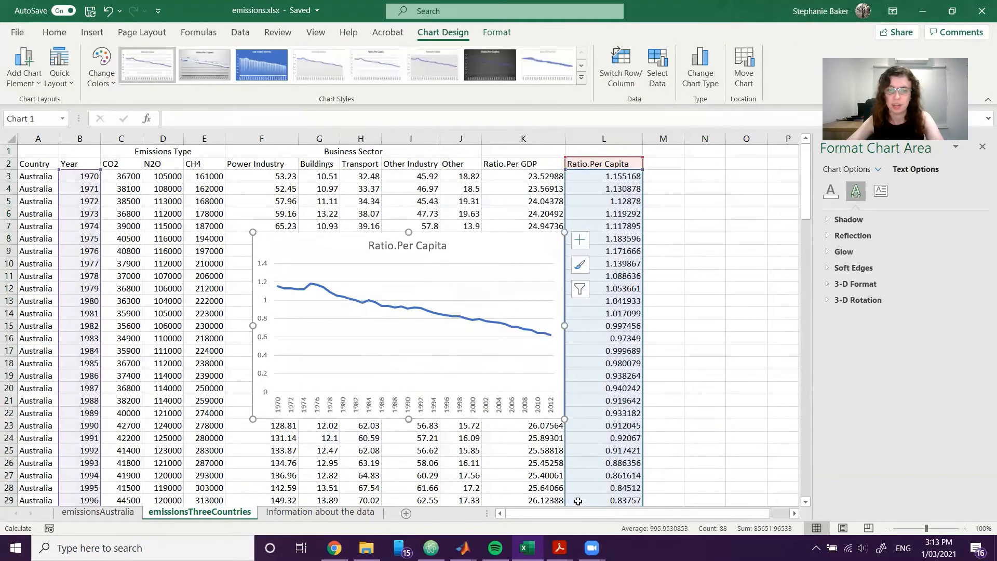
Move the Ratio.Per Capita line chart off the data into the empty cells beside the table.
{"action": "scroll", "coordinate": [615, 437], "scroll_direction": "down", "scroll_amount": 2}
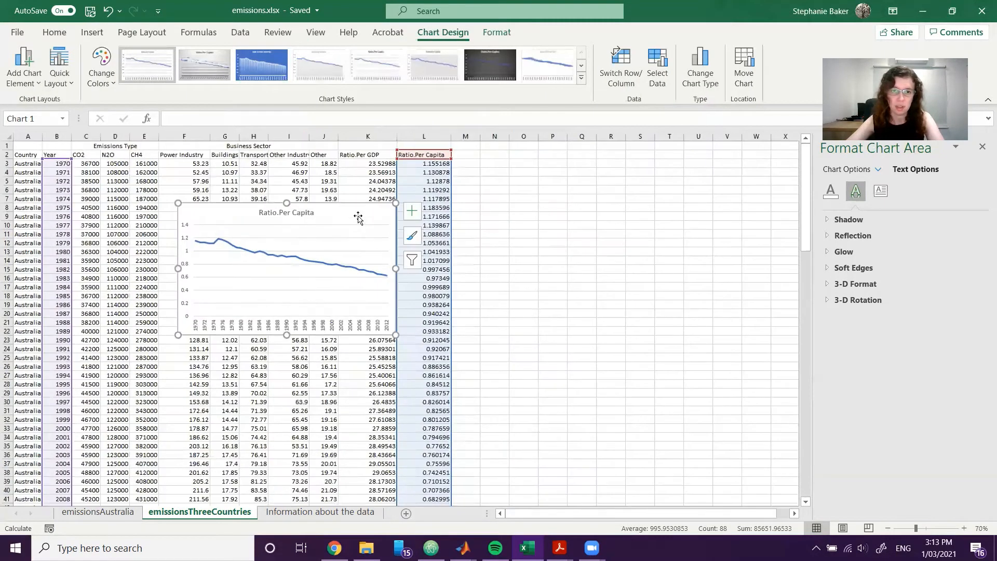
{"action": "left_click_drag", "start_coordinate": [358, 217], "coordinate": [680, 188]}
{"action": "left_click", "coordinate": [745, 405]}
{"action": "left_click", "coordinate": [660, 203]}
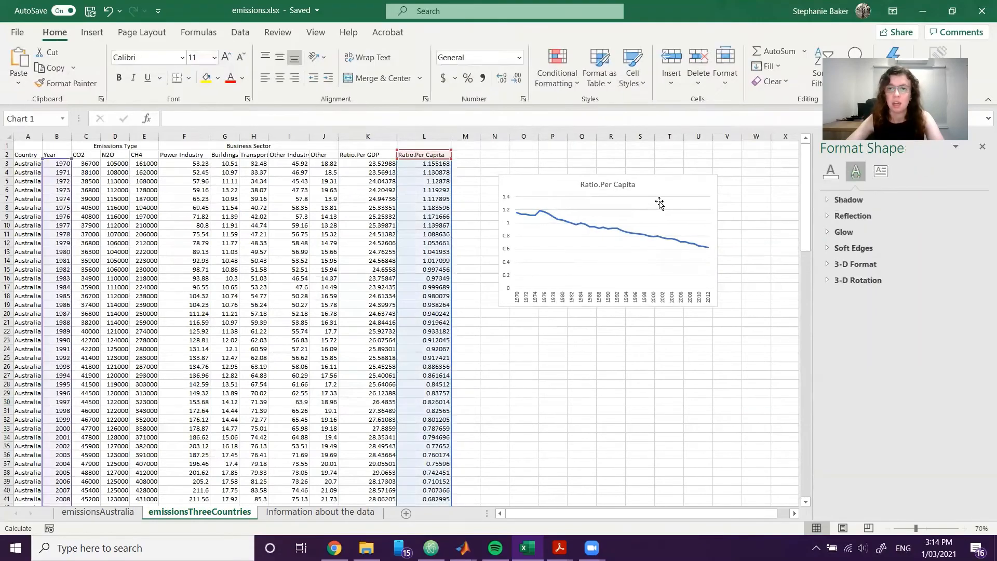
Add a second series to the line chart's data source, entering United Kingdom as its name and selecting L47:L89.
{"action": "scroll", "coordinate": [402, 400], "scroll_direction": "down", "scroll_amount": 1}
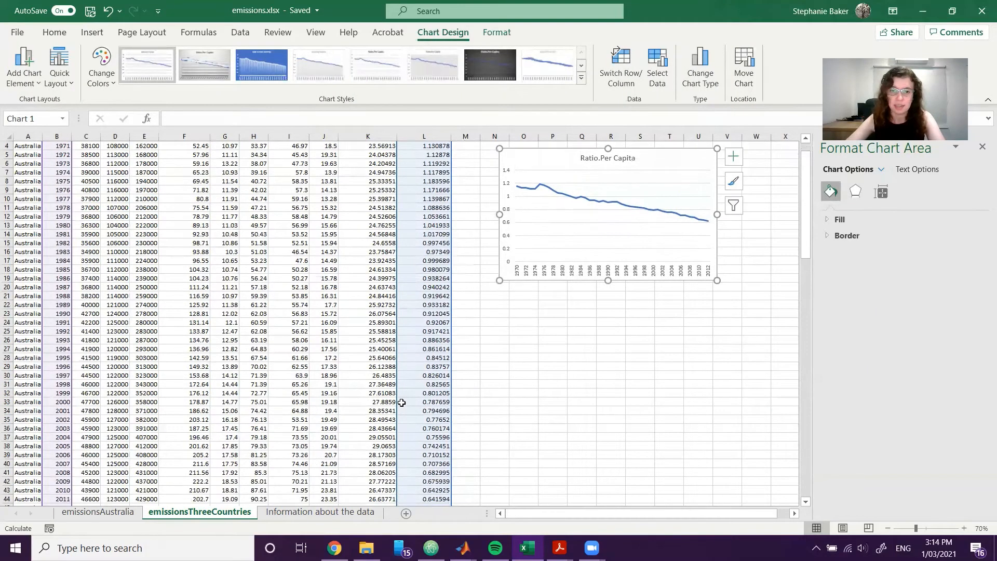
{"action": "scroll", "coordinate": [403, 403], "scroll_direction": "down", "scroll_amount": 5}
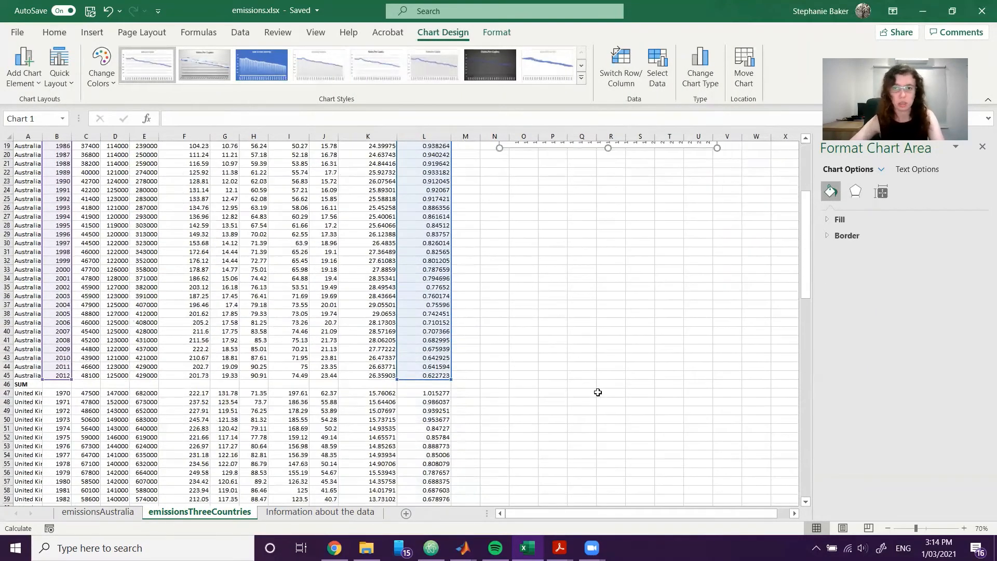
{"action": "scroll", "coordinate": [597, 392], "scroll_direction": "up", "scroll_amount": 4}
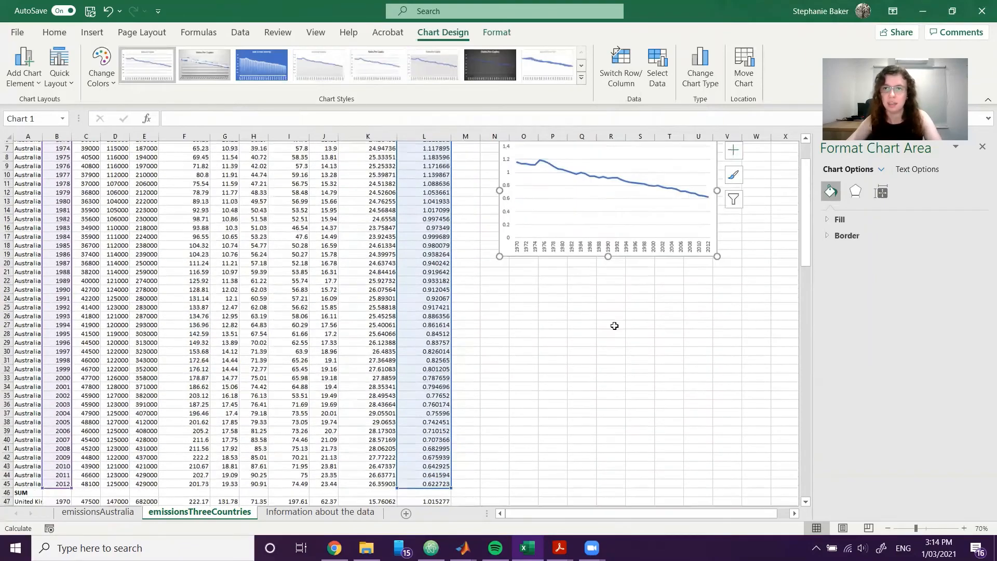
{"action": "scroll", "coordinate": [615, 325], "scroll_direction": "down", "scroll_amount": 10}
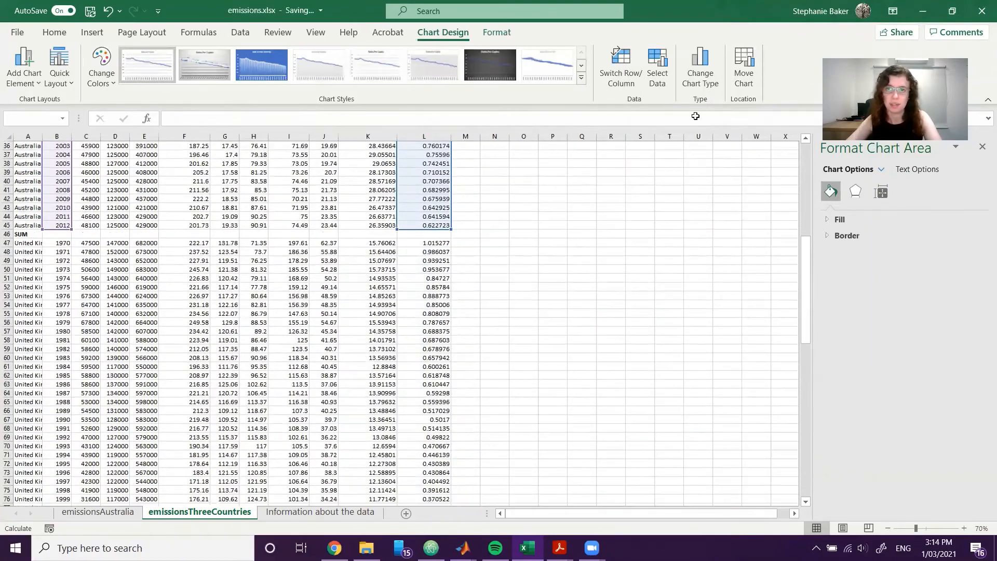
{"action": "left_click", "coordinate": [659, 63]}
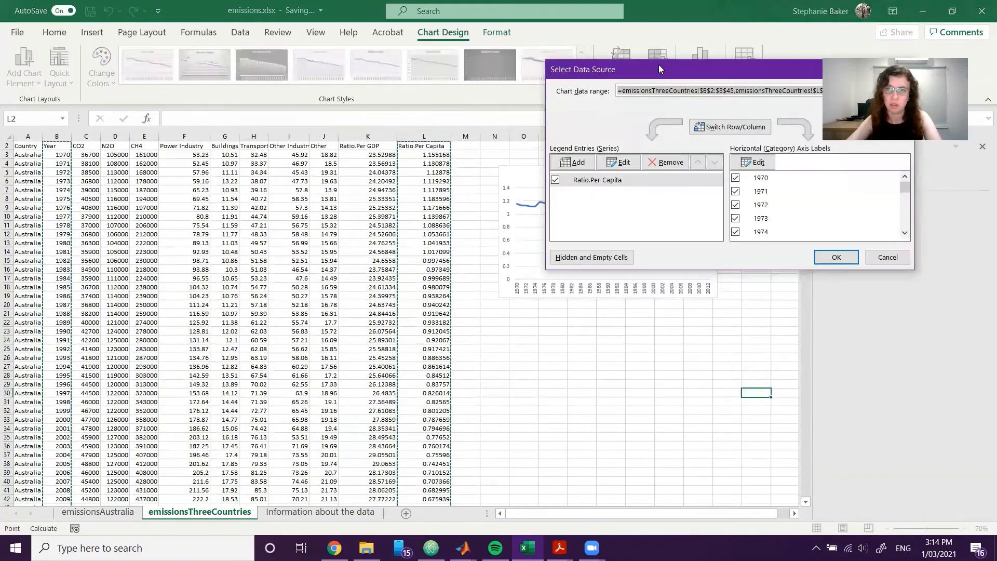
{"action": "scroll", "coordinate": [536, 430], "scroll_direction": "down", "scroll_amount": 6}
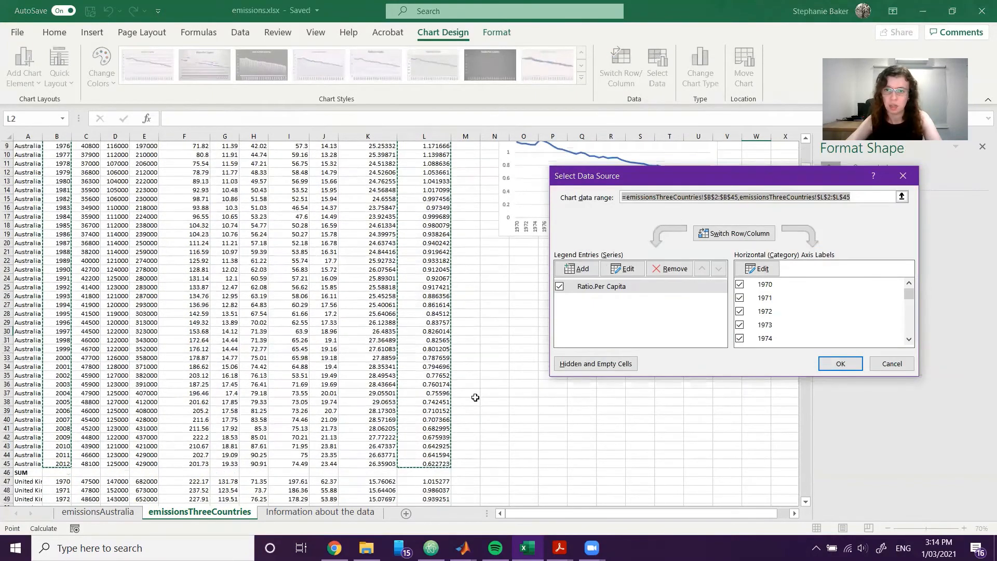
{"action": "scroll", "coordinate": [475, 396], "scroll_direction": "down", "scroll_amount": 7}
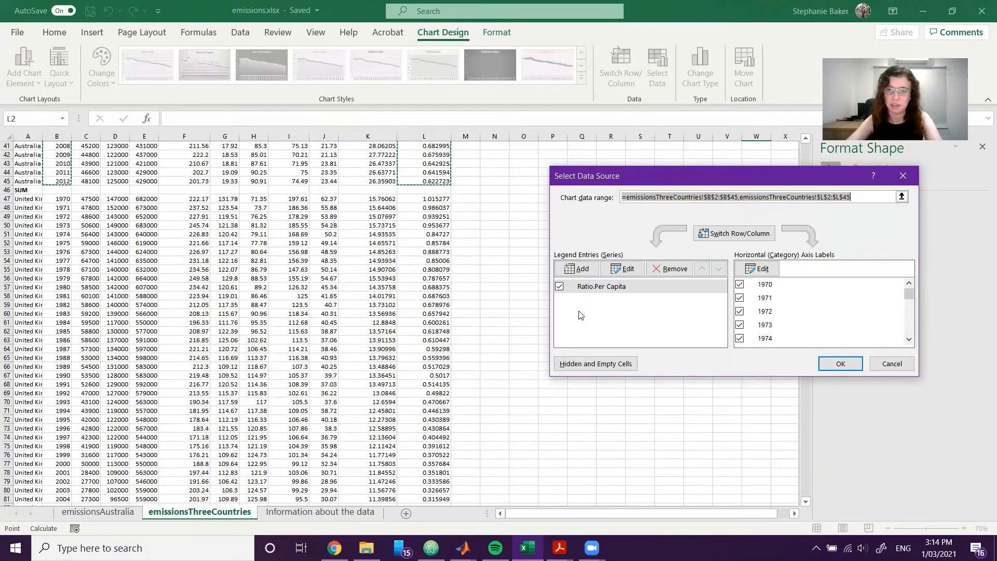
{"action": "left_click", "coordinate": [580, 270]}
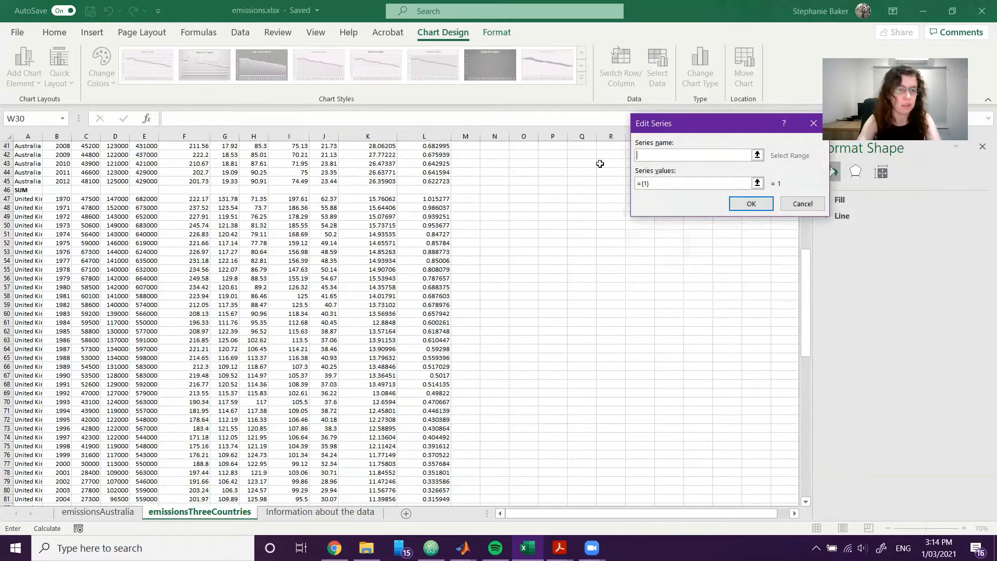
{"action": "type", "text": "Un"}
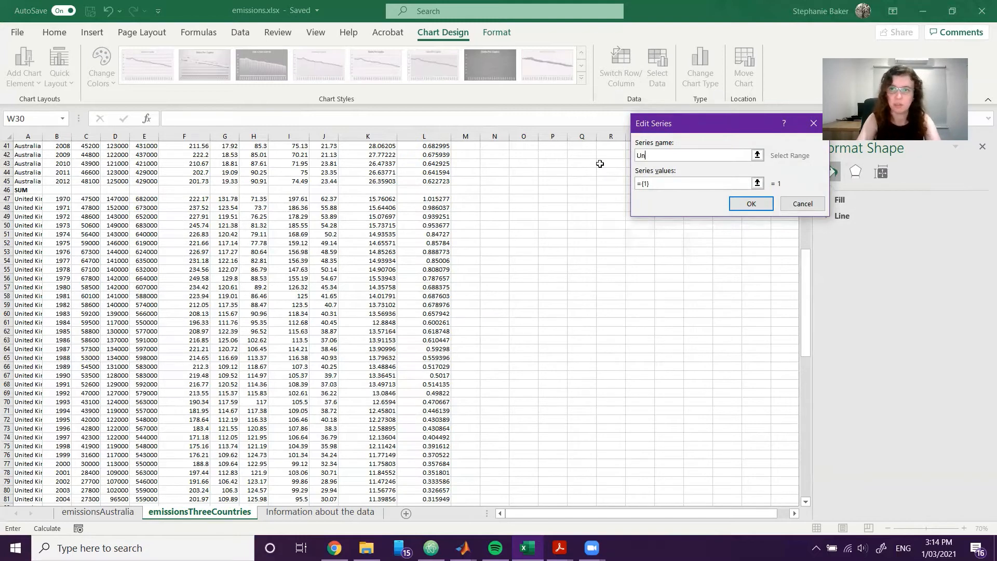
{"action": "type", "text": "ited Kingdom"}
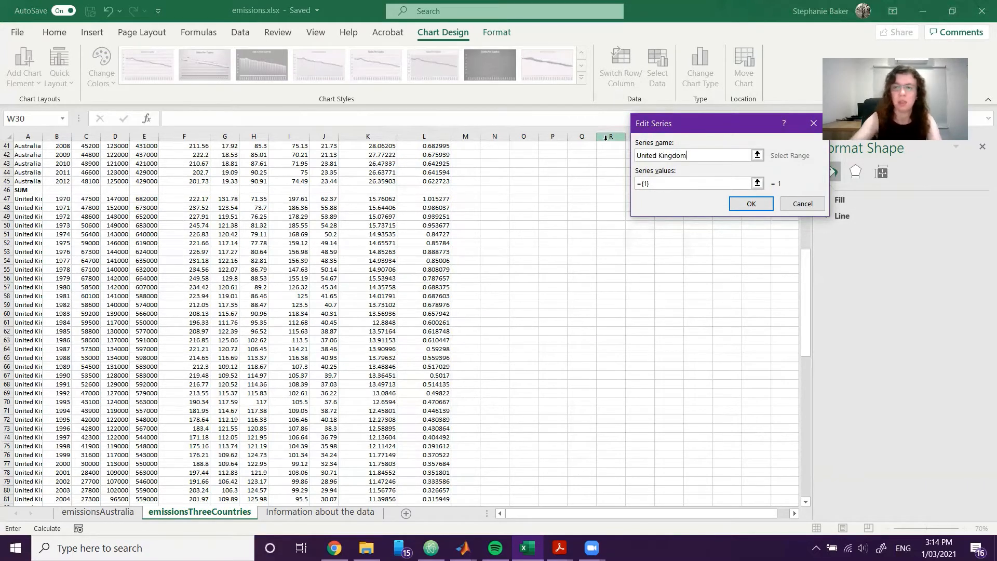
{"action": "left_click_drag", "start_coordinate": [432, 199], "coordinate": [435, 466]}
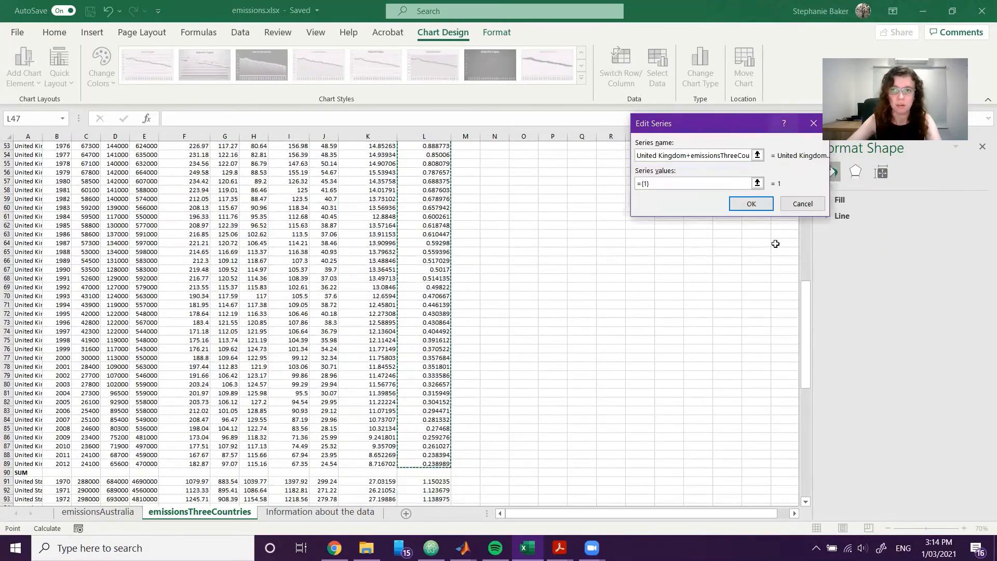
{"action": "left_click", "coordinate": [752, 203]}
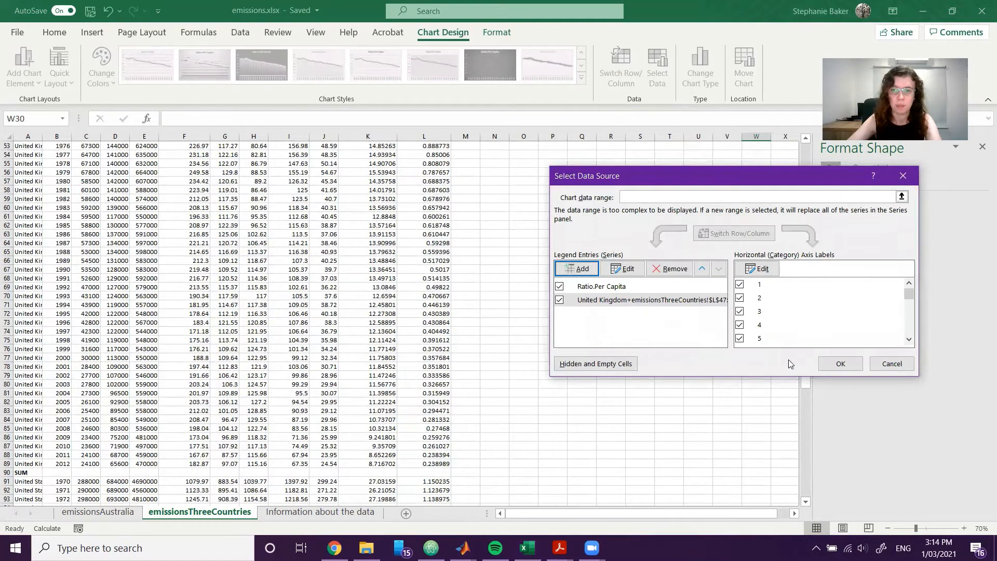
Edit the second chart series and replace its faulty name with United Kindom.
{"action": "left_click", "coordinate": [623, 269]}
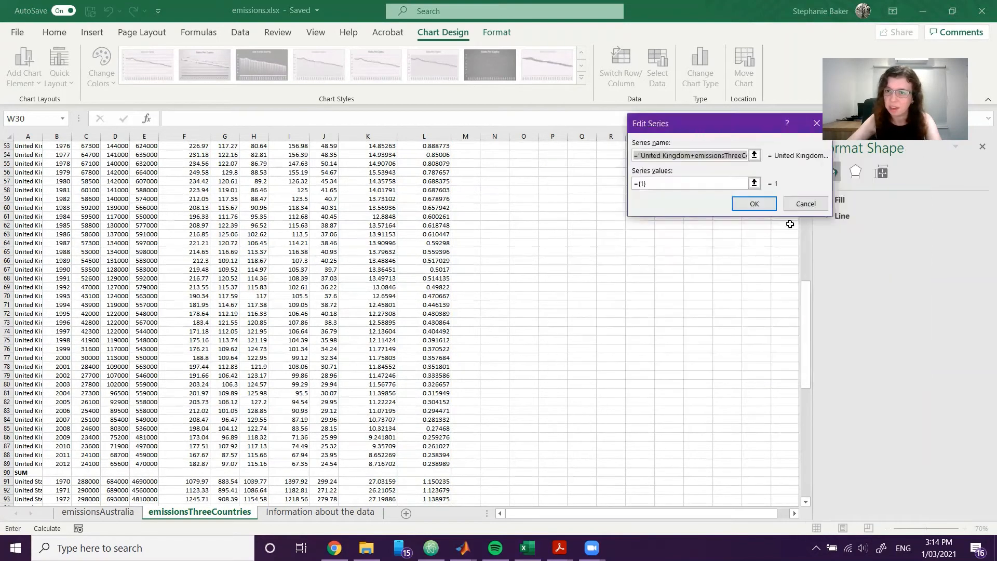
{"action": "left_click", "coordinate": [718, 155]}
{"action": "left_click_drag", "start_coordinate": [691, 156], "coordinate": [803, 156]}
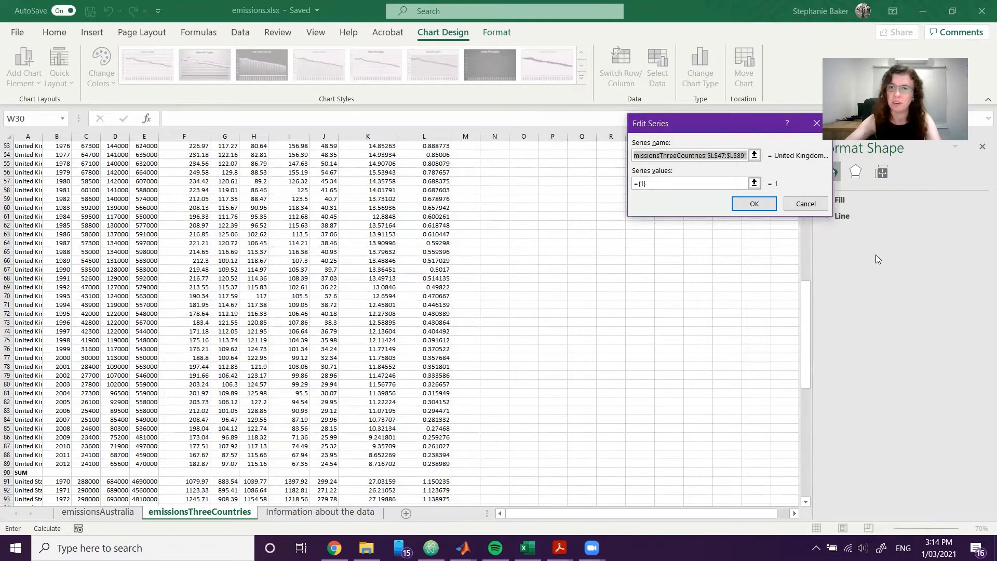
{"action": "key", "text": "BackSpace"}
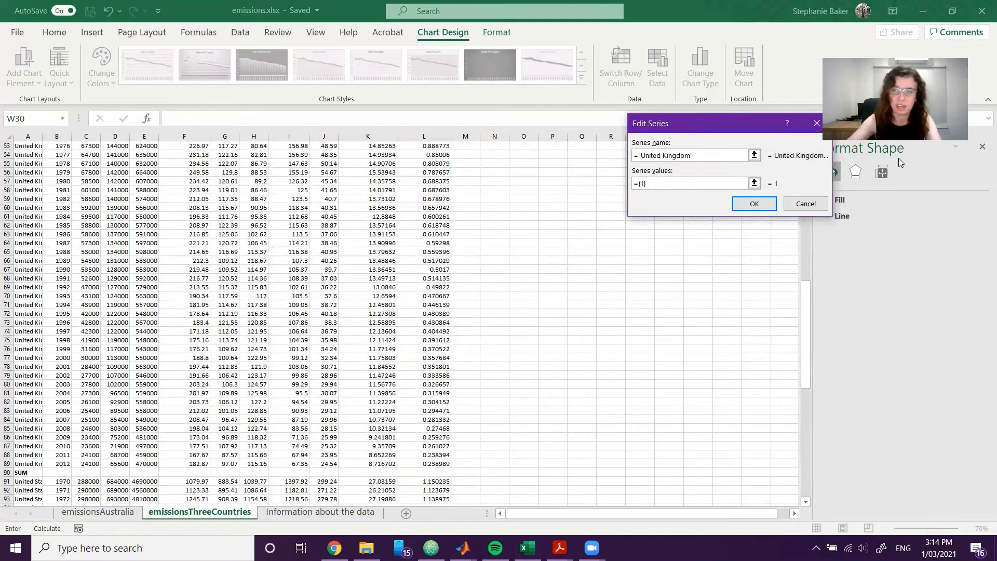
{"action": "left_click_drag", "start_coordinate": [708, 155], "coordinate": [584, 155]}
{"action": "type", "text": "U"}
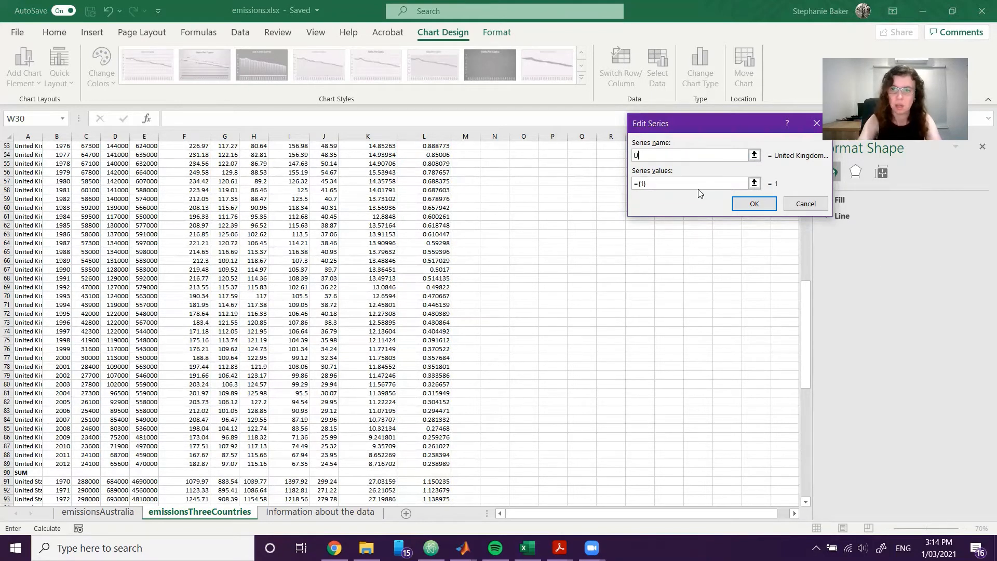
{"action": "type", "text": "nited"}
{"action": "key", "text": "shift+space"}
{"action": "type", "text": "Kingdom"}
{"action": "key", "text": "BackSpace"}
{"action": "key", "text": "BackSpace"}
{"action": "key", "text": "BackSpace"}
{"action": "key", "text": "BackSpace"}
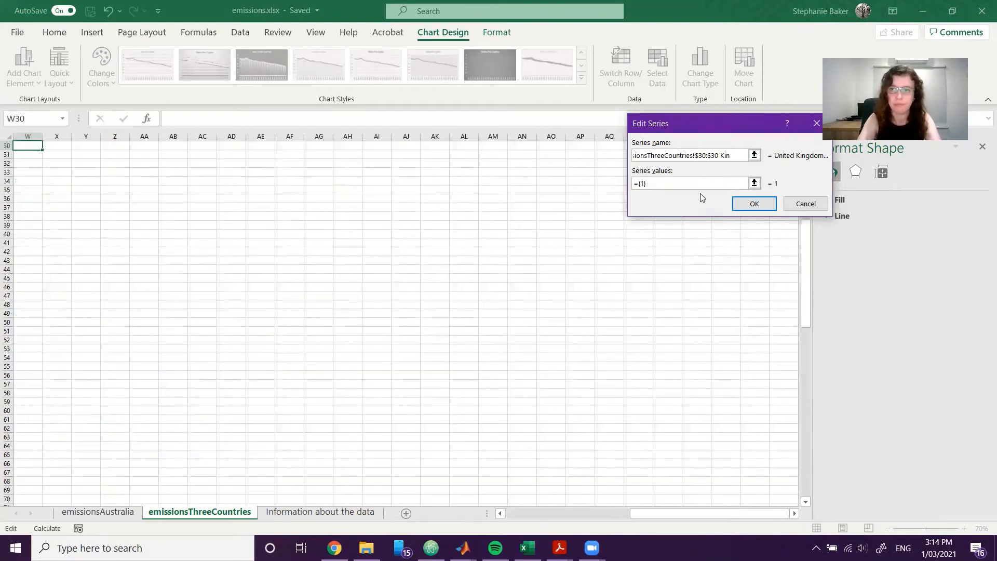
{"action": "key", "text": "BackSpace"}
{"action": "key", "text": "BackSpace"}
{"action": "key", "text": "BackSpace"}
{"action": "key", "text": "BackSpace"}
{"action": "key", "text": "BackSpace"}
{"action": "key", "text": "BackSpace"}
{"action": "key", "text": "BackSpace"}
{"action": "key", "text": "BackSpace"}
{"action": "key", "text": "BackSpace"}
{"action": "key", "text": "BackSpace"}
{"action": "key", "text": "BackSpace"}
{"action": "key", "text": "BackSpace"}
{"action": "key", "text": "BackSpace"}
{"action": "key", "text": "BackSpace"}
{"action": "key", "text": "BackSpace"}
{"action": "key", "text": "BackSpace"}
{"action": "key", "text": "BackSpace"}
{"action": "key", "text": "BackSpace"}
{"action": "key", "text": "BackSpace"}
{"action": "key", "text": "BackSpace"}
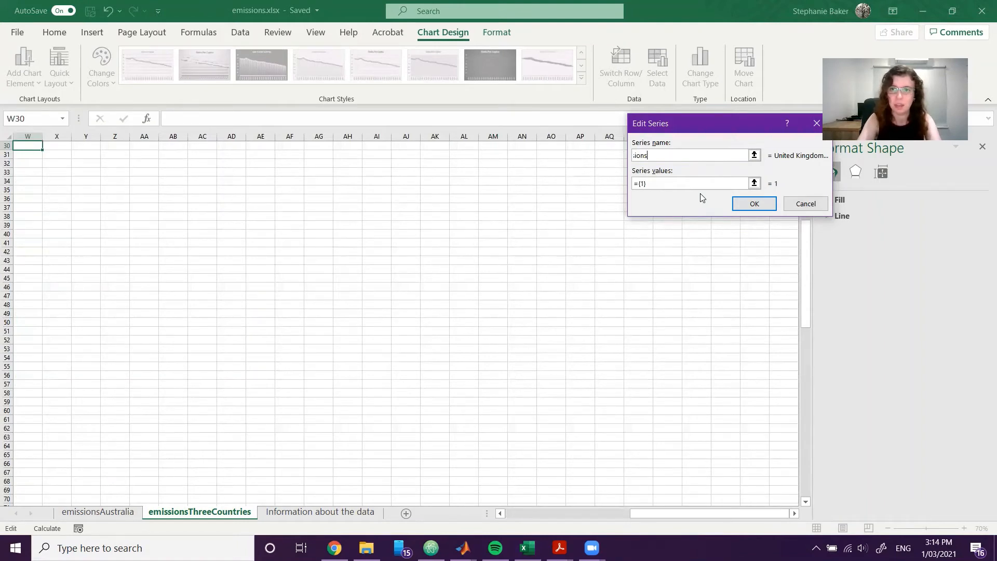
{"action": "key", "text": "BackSpace"}
{"action": "key", "text": "BackSpace"}
{"action": "key", "text": "BackSpace"}
{"action": "key", "text": "BackSpace"}
{"action": "key", "text": "BackSpace"}
{"action": "key", "text": "BackSpace"}
{"action": "key", "text": "BackSpace"}
{"action": "key", "text": "BackSpace"}
{"action": "key", "text": "BackSpace"}
{"action": "type", "text": "Kindo"}
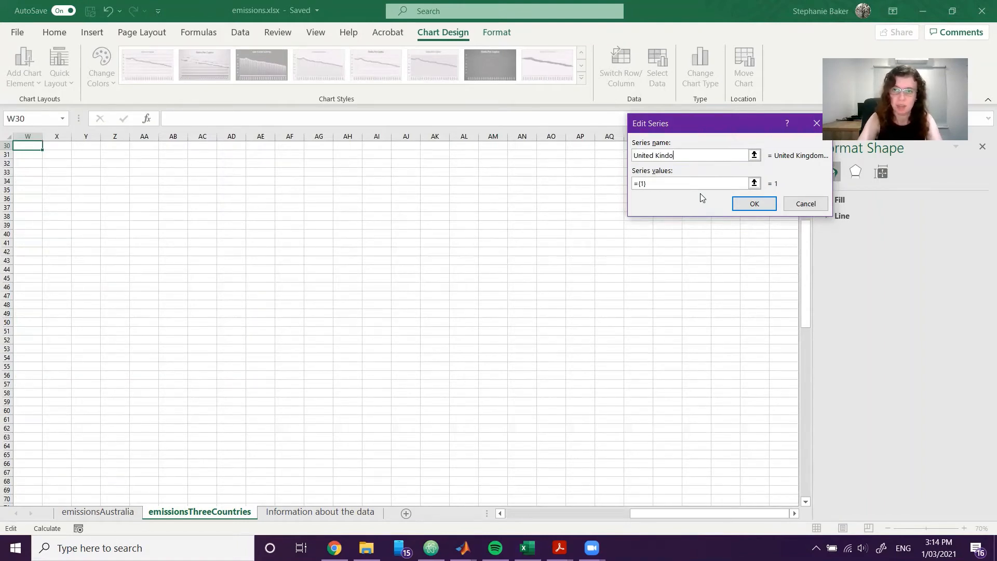
{"action": "type", "text": "m"}
Replace the second series' placeholder values with the United Kingdom per-capita range L47:L89 and apply the series edit.
{"action": "left_click", "coordinate": [690, 184]}
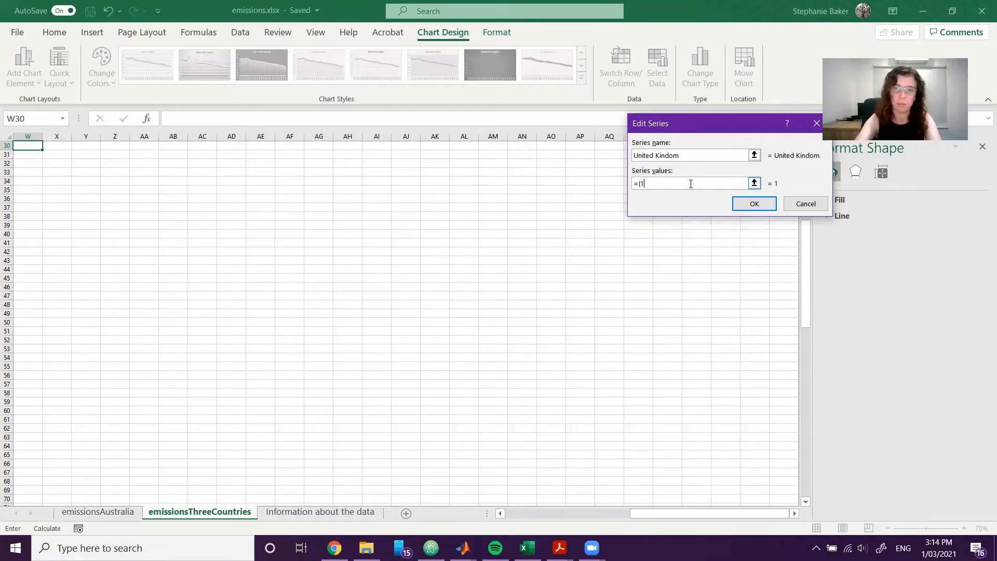
{"action": "key", "text": "BackSpace"}
{"action": "key", "text": "BackSpace"}
{"action": "key", "text": "BackSpace"}
{"action": "key", "text": "BackSpace"}
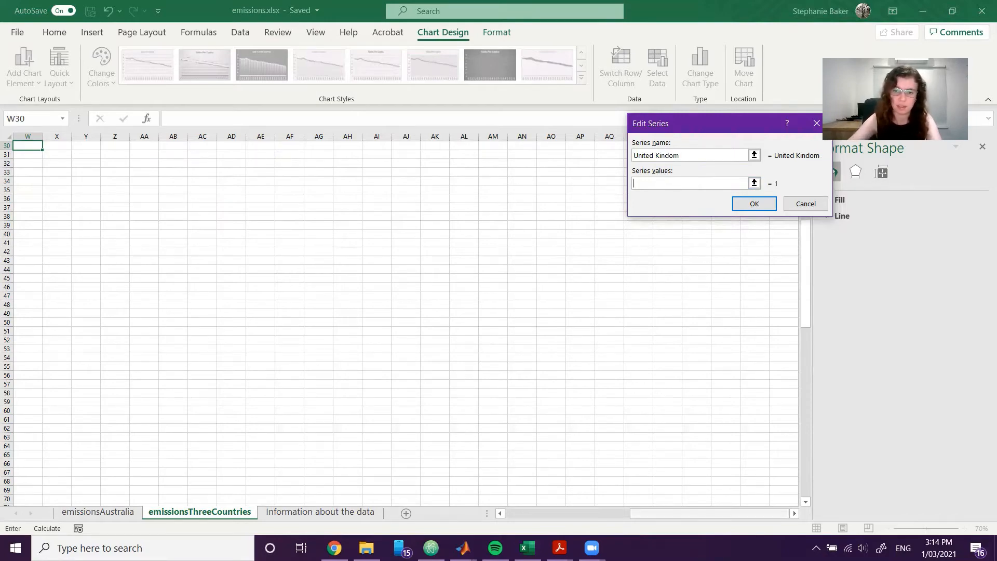
{"action": "scroll", "coordinate": [576, 191], "scroll_direction": "left", "scroll_amount": 10}
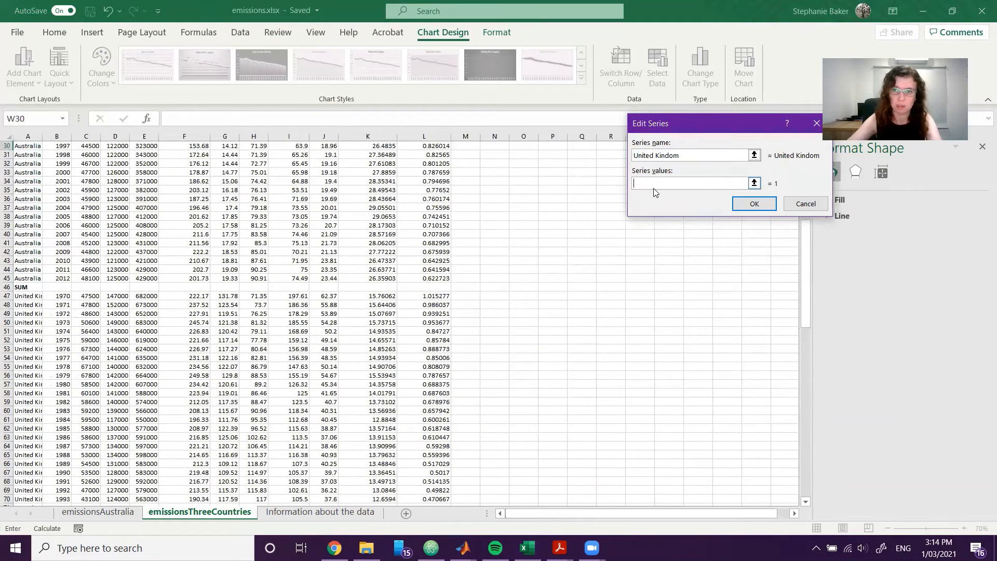
{"action": "left_click_drag", "start_coordinate": [436, 296], "coordinate": [448, 471]}
{"action": "left_click", "coordinate": [763, 208]}
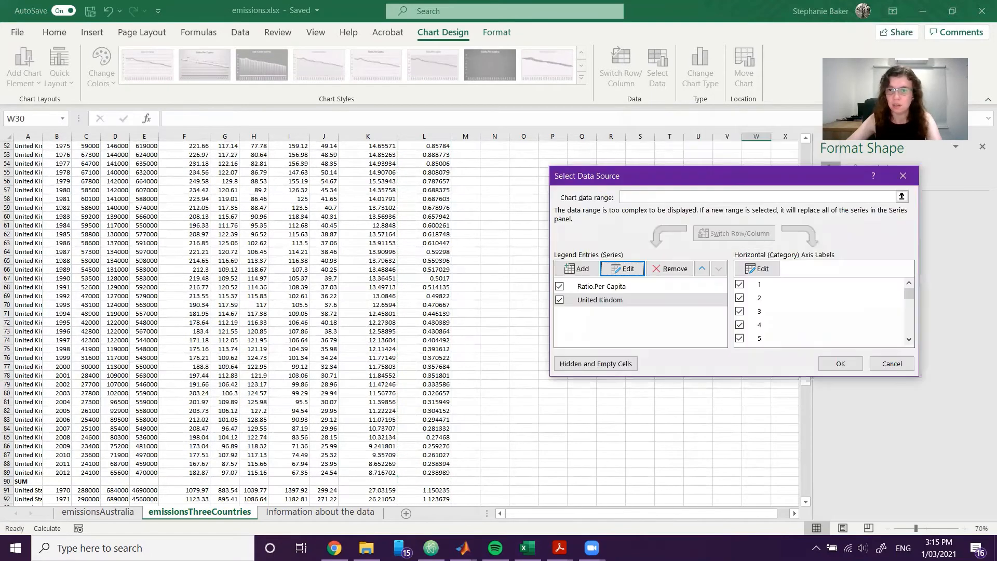
Rename the Ratio.Per Capita series as Australia and apply the data source changes to the chart.
{"action": "left_click", "coordinate": [622, 284]}
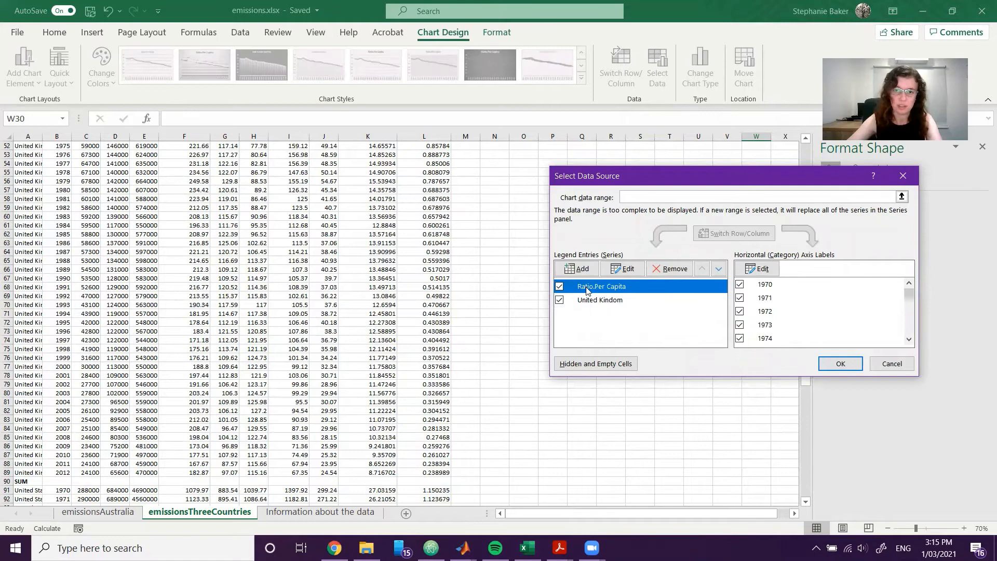
{"action": "left_click", "coordinate": [623, 269]}
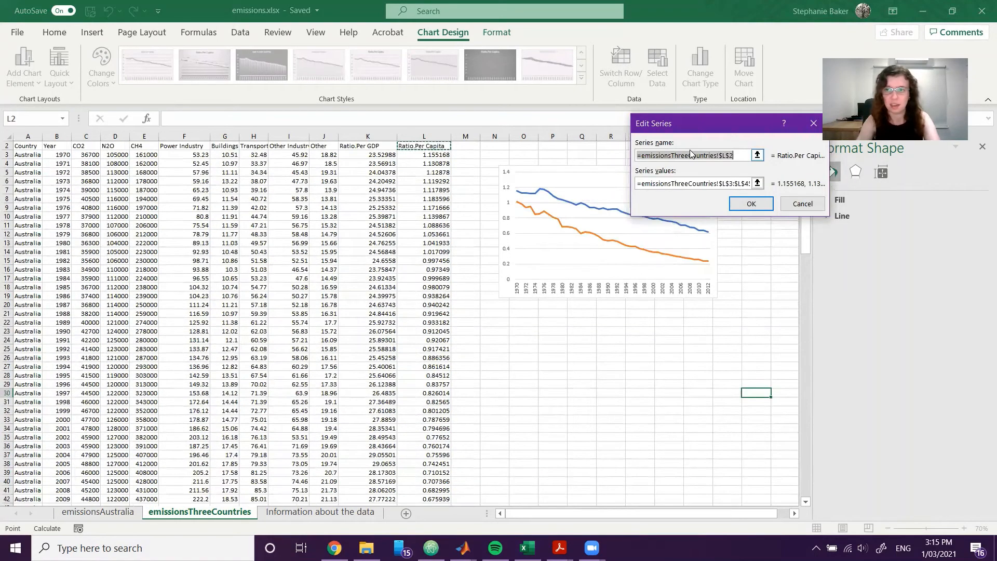
{"action": "type", "text": "Australia"}
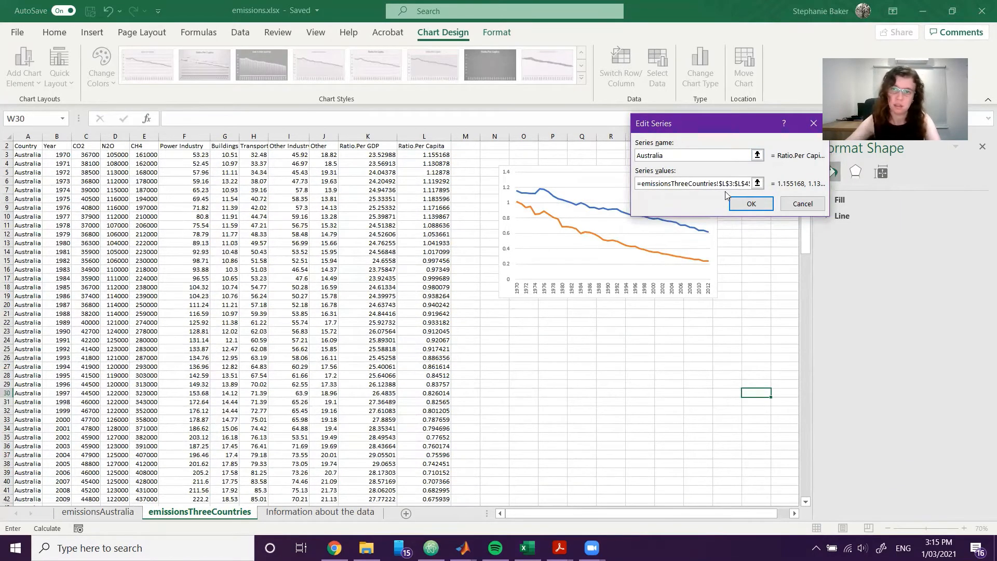
{"action": "left_click", "coordinate": [752, 203]}
{"action": "left_click", "coordinate": [834, 361]}
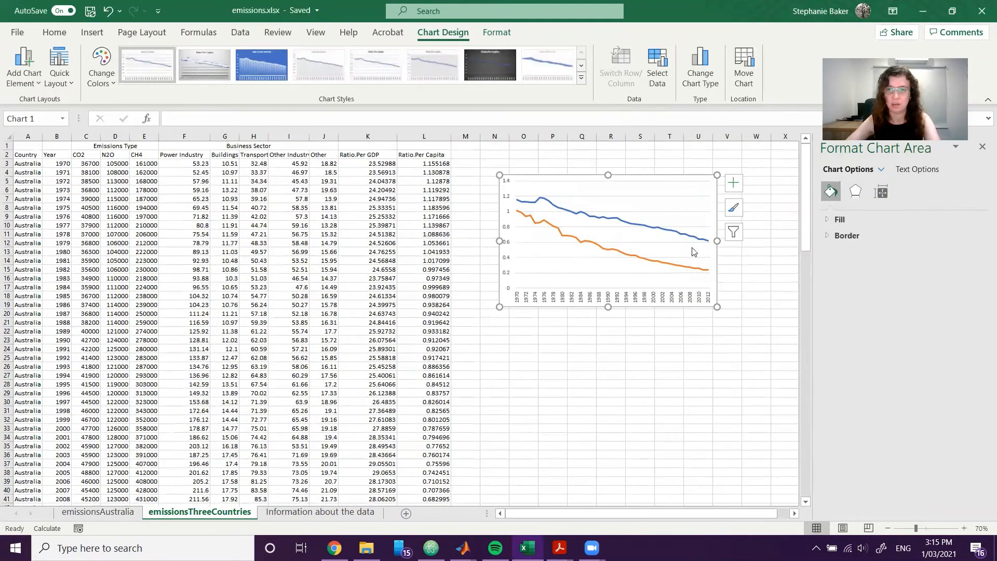
{"action": "left_click", "coordinate": [645, 187]}
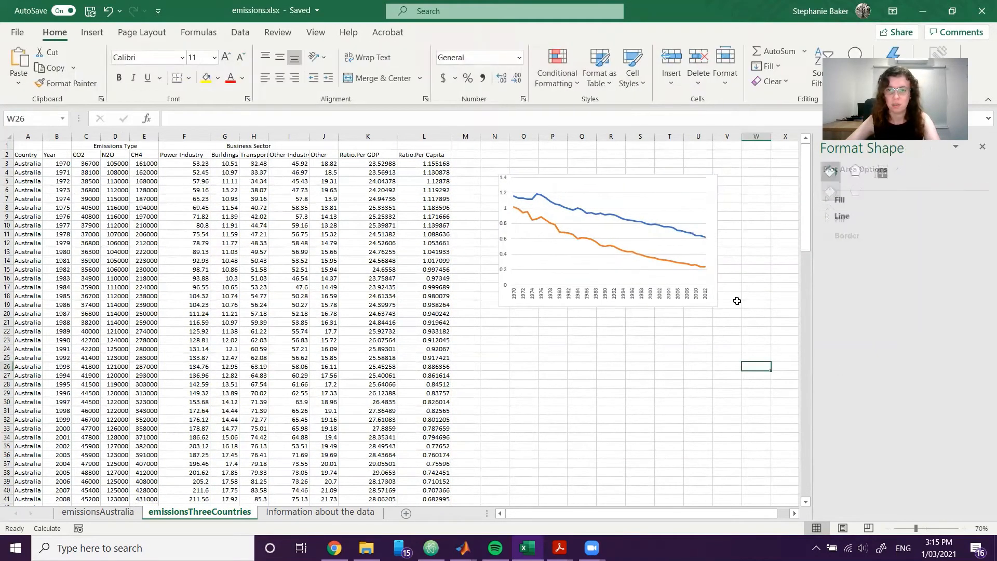
{"action": "key", "text": "ctrl+z"}
{"action": "left_click", "coordinate": [727, 322]}
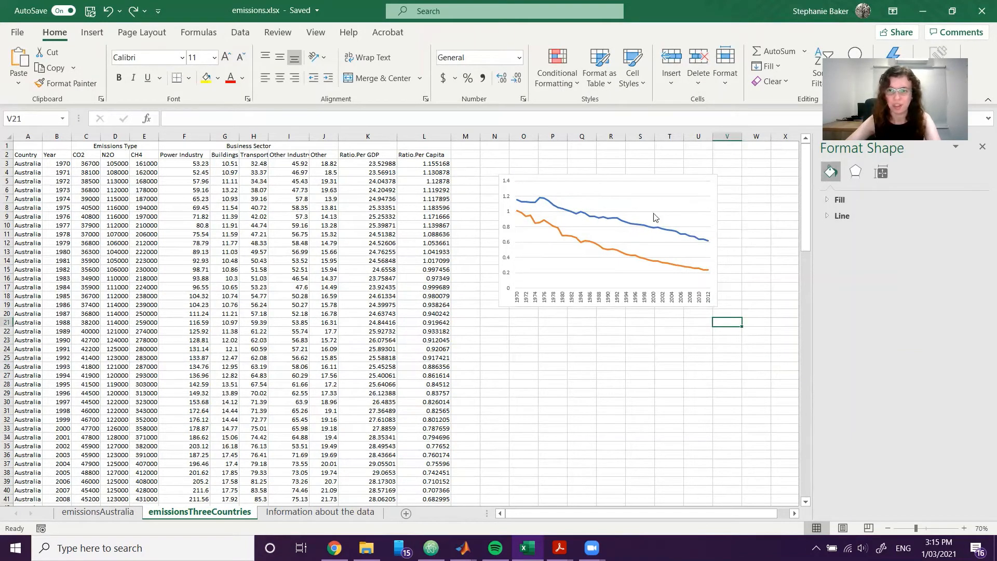
Add a legend to the line chart and place it at the bottom.
{"action": "left_click", "coordinate": [707, 191]}
{"action": "left_click", "coordinate": [734, 181]}
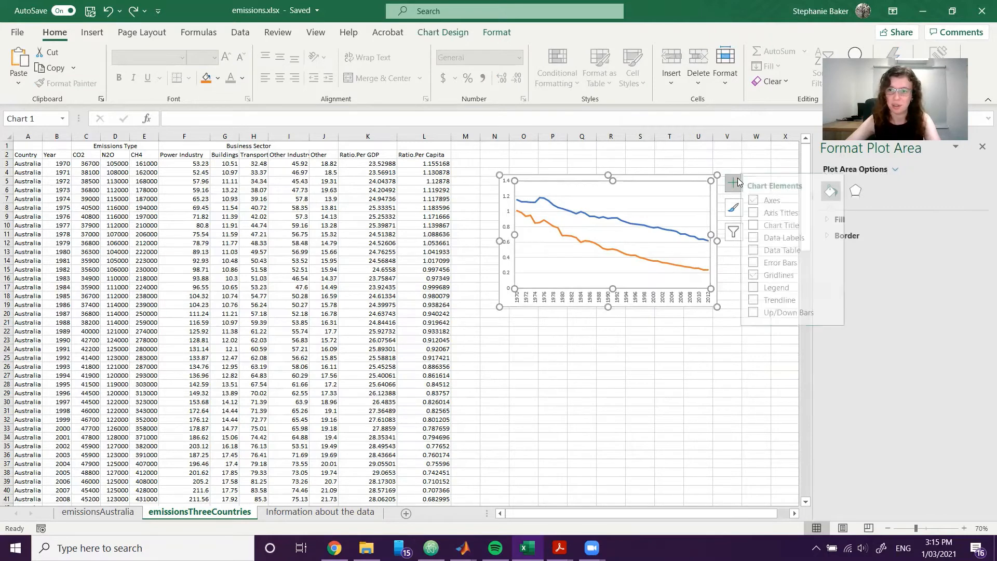
{"action": "left_click", "coordinate": [762, 288]}
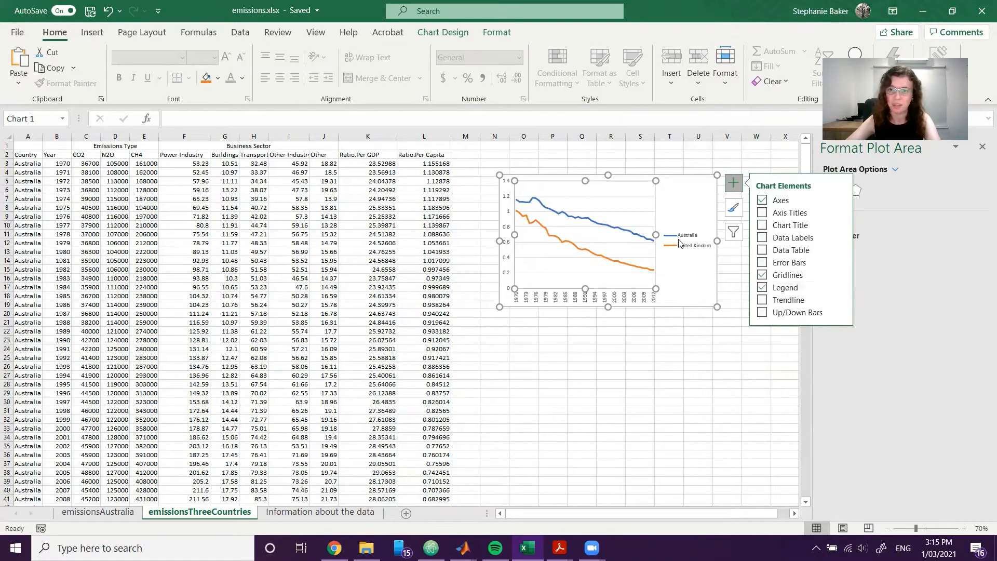
{"action": "mouse_move", "coordinate": [842, 289]}
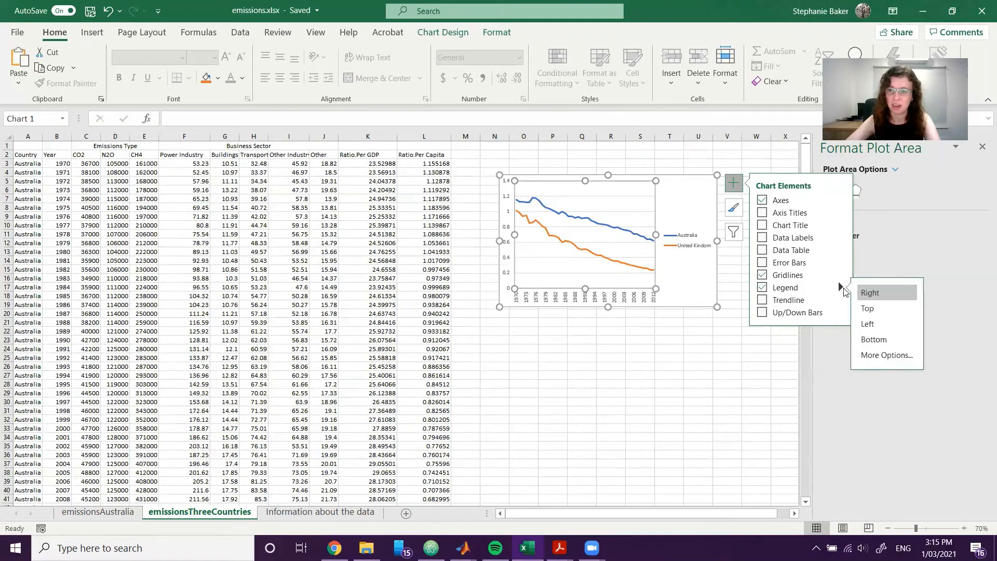
{"action": "left_click", "coordinate": [877, 338]}
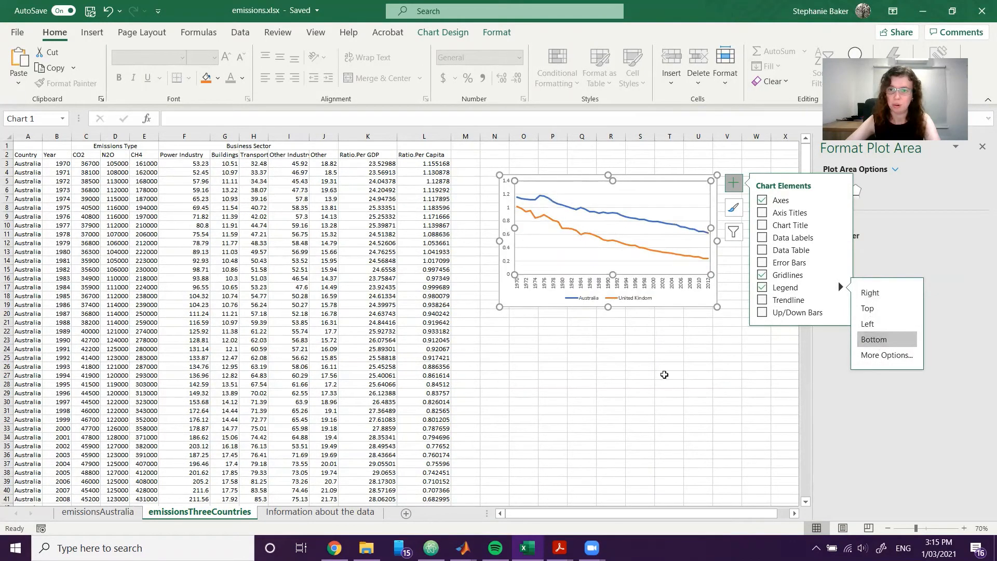
{"action": "left_click", "coordinate": [673, 407]}
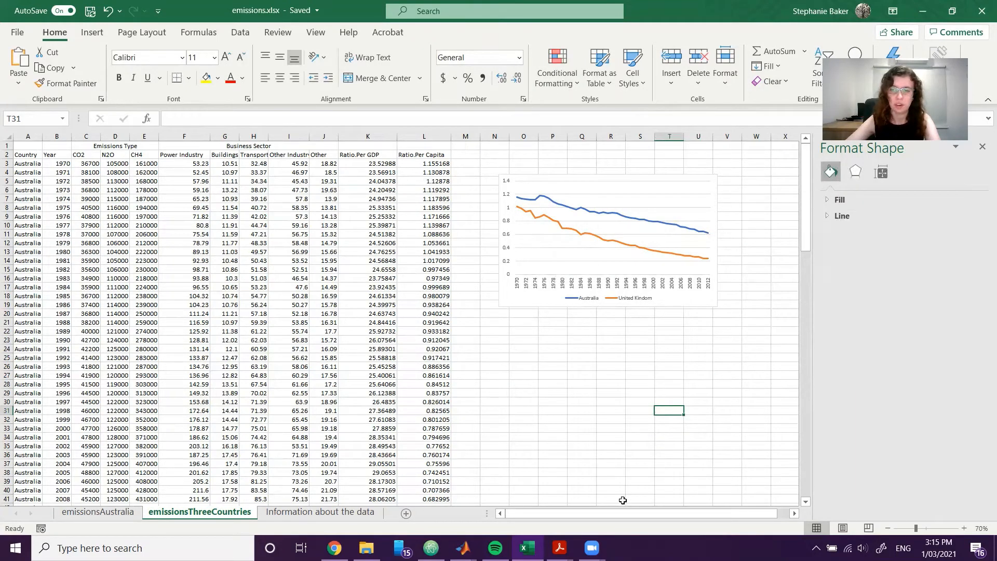
Add a third series named United States to the line chart's data source.
{"action": "left_click", "coordinate": [627, 184]}
{"action": "left_click", "coordinate": [641, 177]}
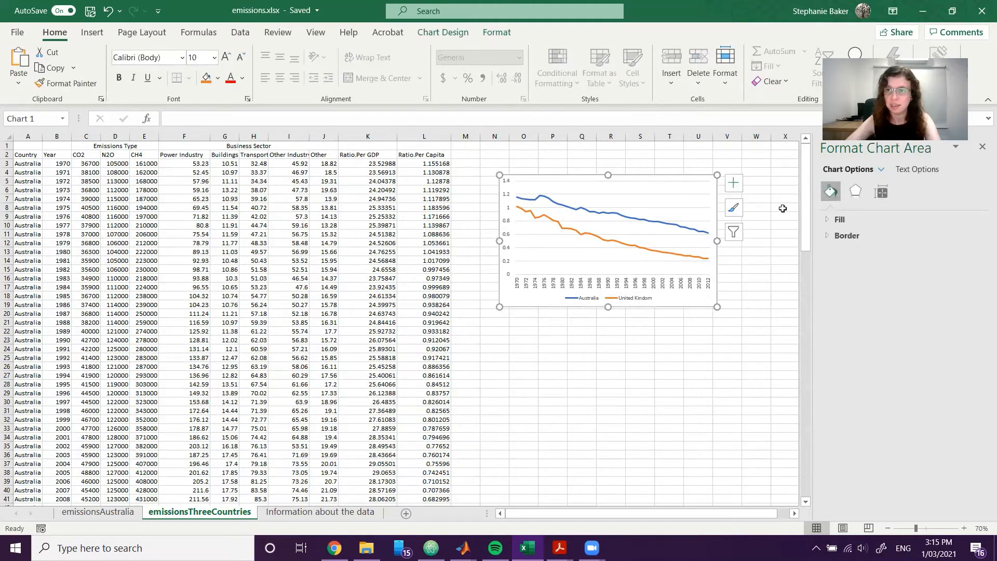
{"action": "scroll", "coordinate": [356, 383], "scroll_direction": "down", "scroll_amount": 3}
{"action": "scroll", "coordinate": [392, 367], "scroll_direction": "up", "scroll_amount": 3}
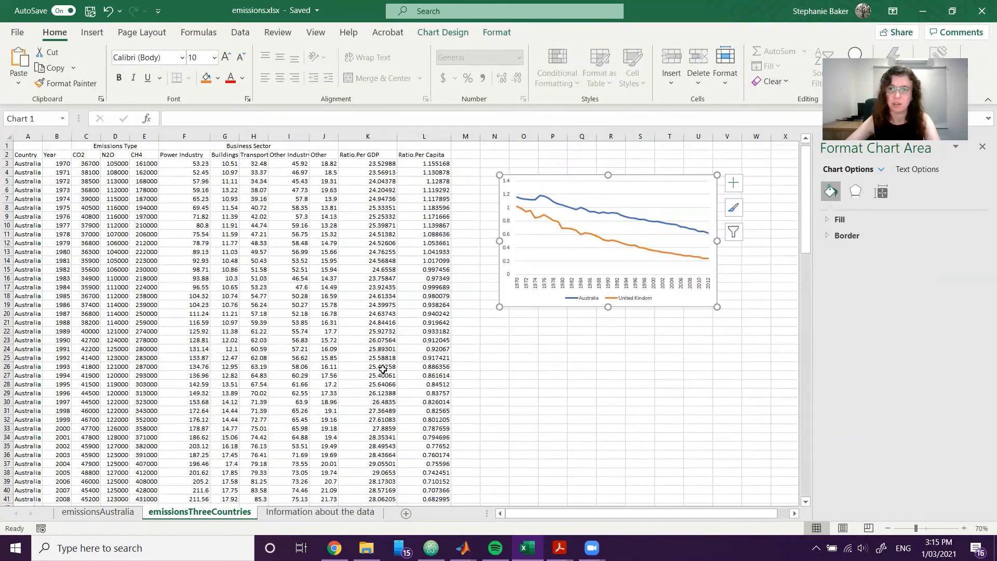
{"action": "scroll", "coordinate": [392, 368], "scroll_direction": "down", "scroll_amount": 7}
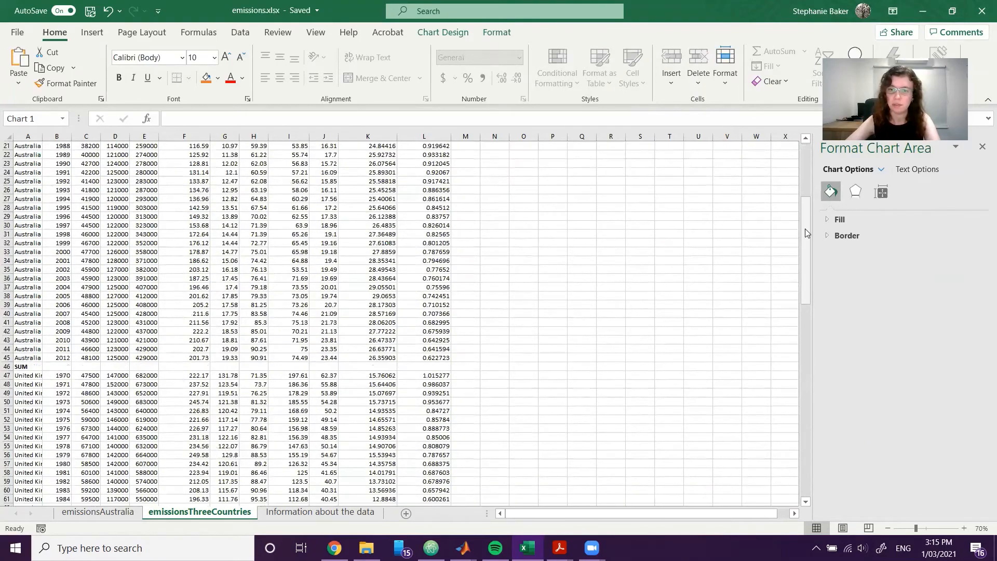
{"action": "left_click_drag", "start_coordinate": [805, 227], "coordinate": [808, 348]}
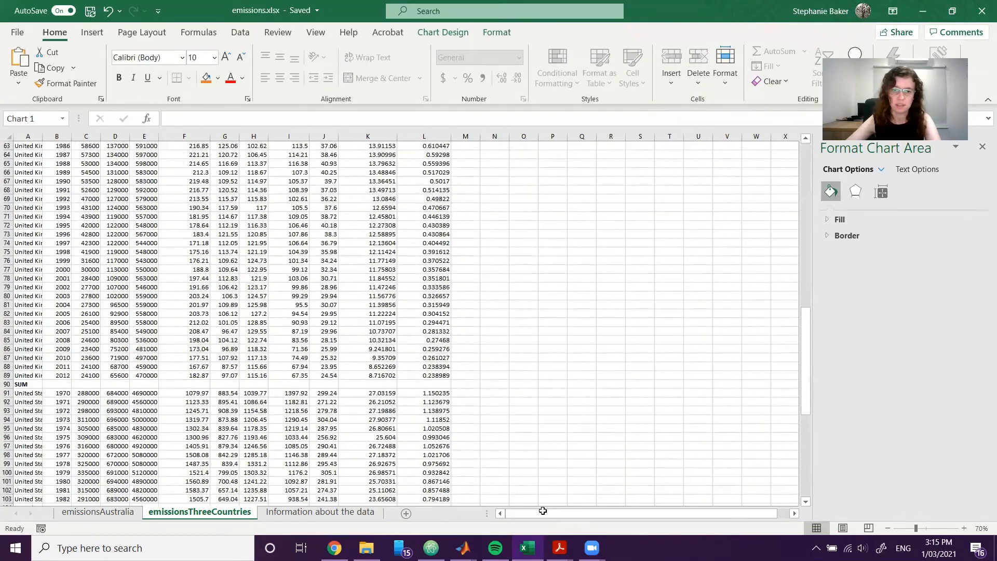
{"action": "scroll", "coordinate": [342, 379], "scroll_direction": "down", "scroll_amount": 5}
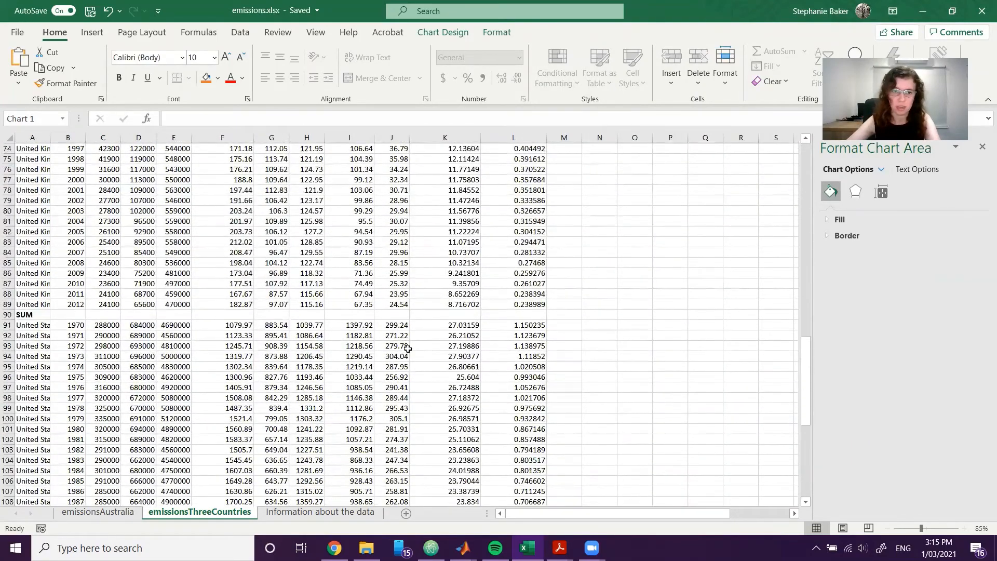
{"action": "scroll", "coordinate": [409, 349], "scroll_direction": "up", "scroll_amount": 2, "text": "ctrl"}
{"action": "scroll", "coordinate": [409, 349], "scroll_direction": "down", "scroll_amount": 4}
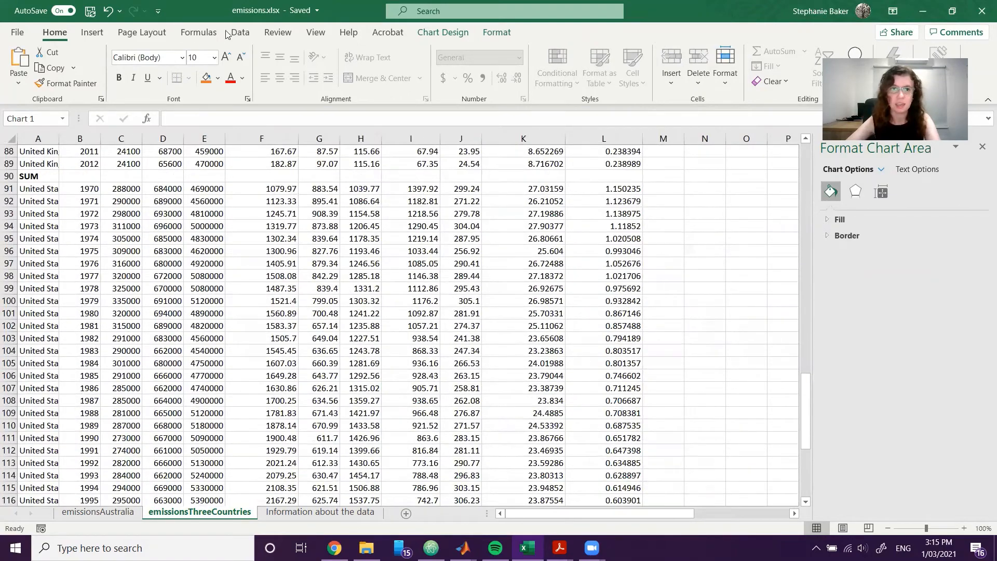
{"action": "left_click", "coordinate": [507, 33]}
{"action": "left_click", "coordinate": [443, 32]}
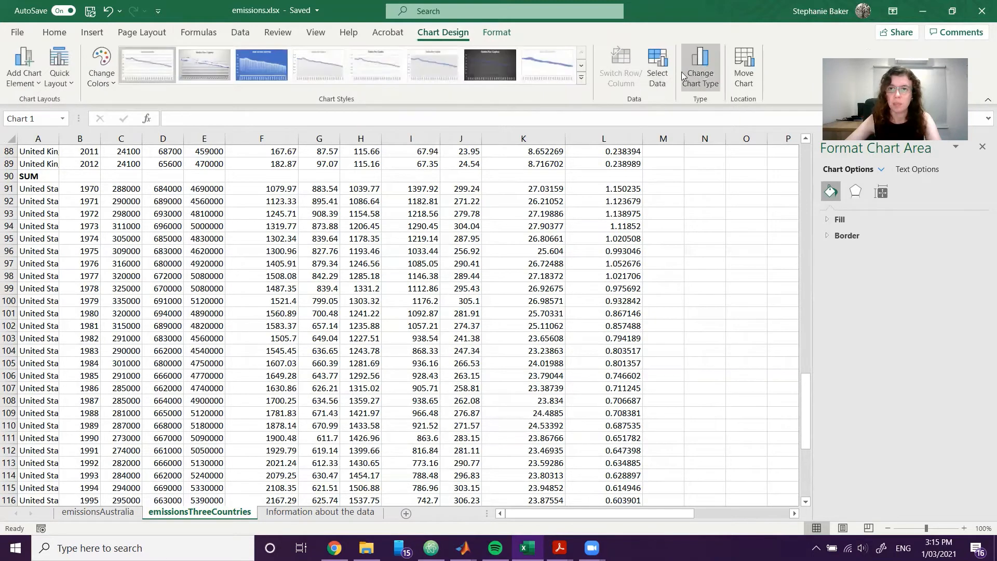
{"action": "left_click", "coordinate": [657, 68]}
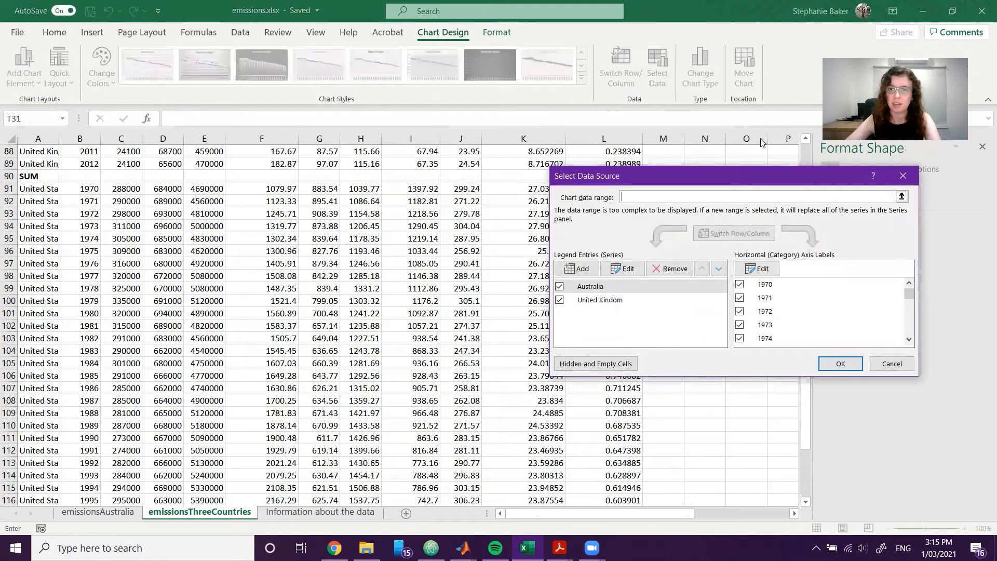
{"action": "left_click", "coordinate": [583, 277]}
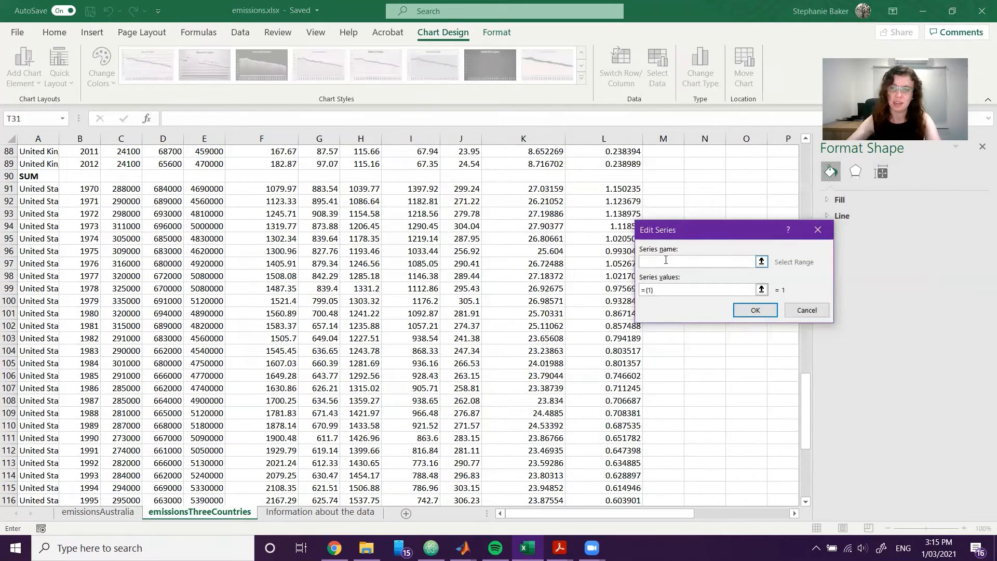
{"action": "type", "text": "United States"}
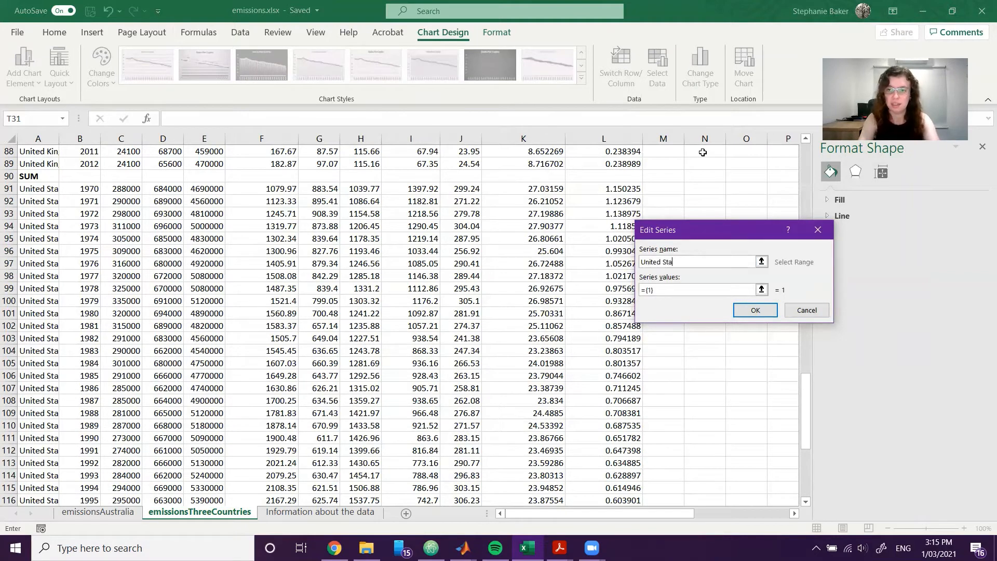
Replace the United States series' placeholder values with its per-capita data in L91:L133 and confirm the series.
{"action": "left_click", "coordinate": [663, 291]}
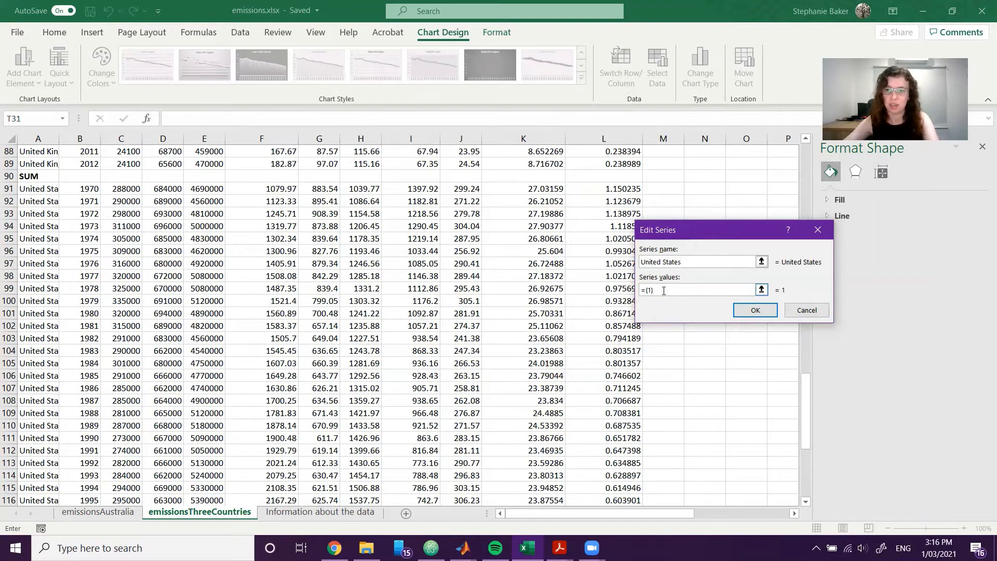
{"action": "key", "text": "BackSpace"}
{"action": "key", "text": "BackSpace"}
{"action": "key", "text": "BackSpace"}
{"action": "key", "text": "BackSpace"}
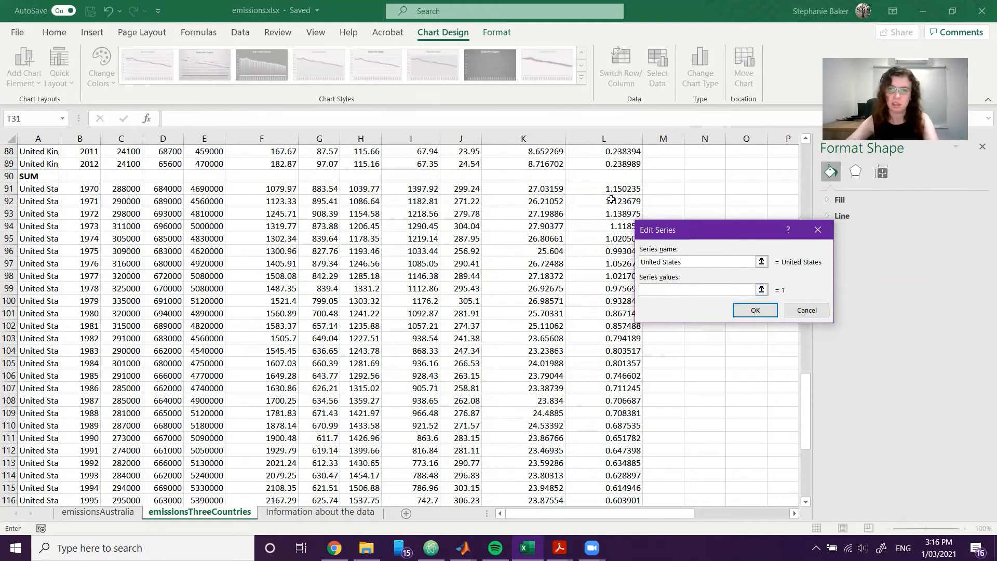
{"action": "left_click_drag", "start_coordinate": [608, 192], "coordinate": [602, 475]}
{"action": "left_click", "coordinate": [756, 310]}
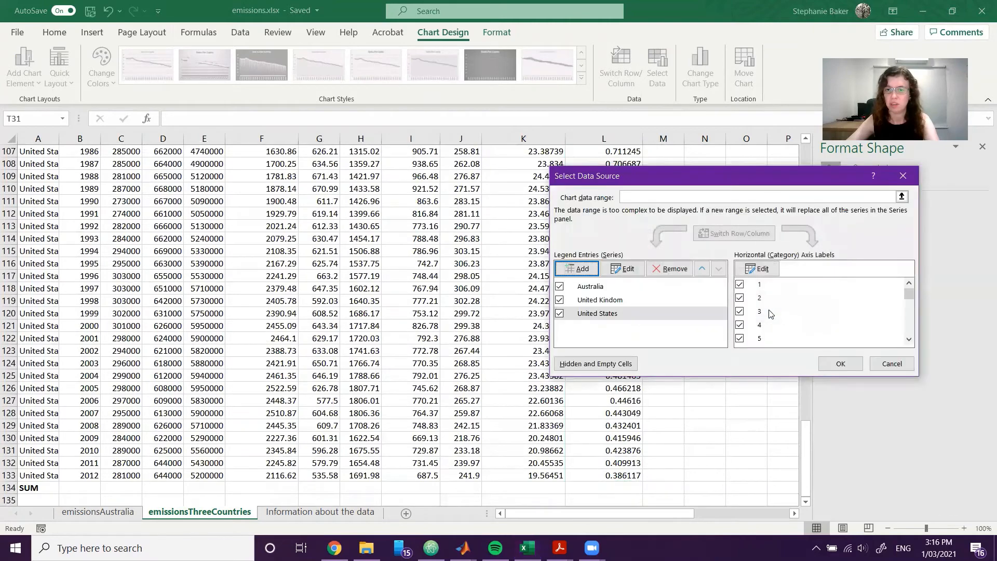
Apply the data source changes, including the United States series, and return to the line chart beside the data.
{"action": "left_click", "coordinate": [827, 364]}
{"action": "left_click_drag", "start_coordinate": [538, 515], "coordinate": [655, 512]}
{"action": "scroll", "coordinate": [753, 472], "scroll_direction": "up", "scroll_amount": 3}
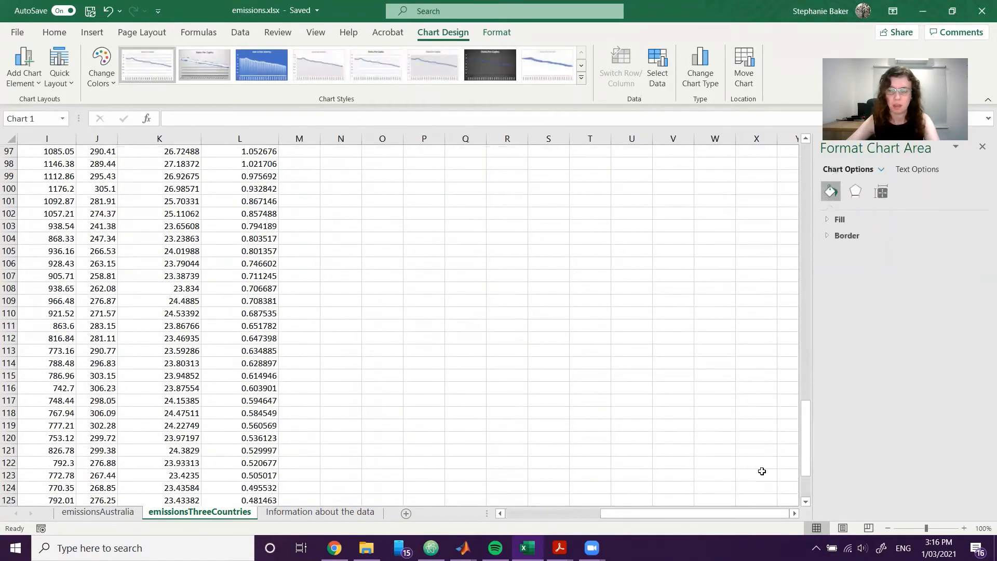
{"action": "left_click_drag", "start_coordinate": [808, 449], "coordinate": [815, 188]}
{"action": "left_click", "coordinate": [756, 350]}
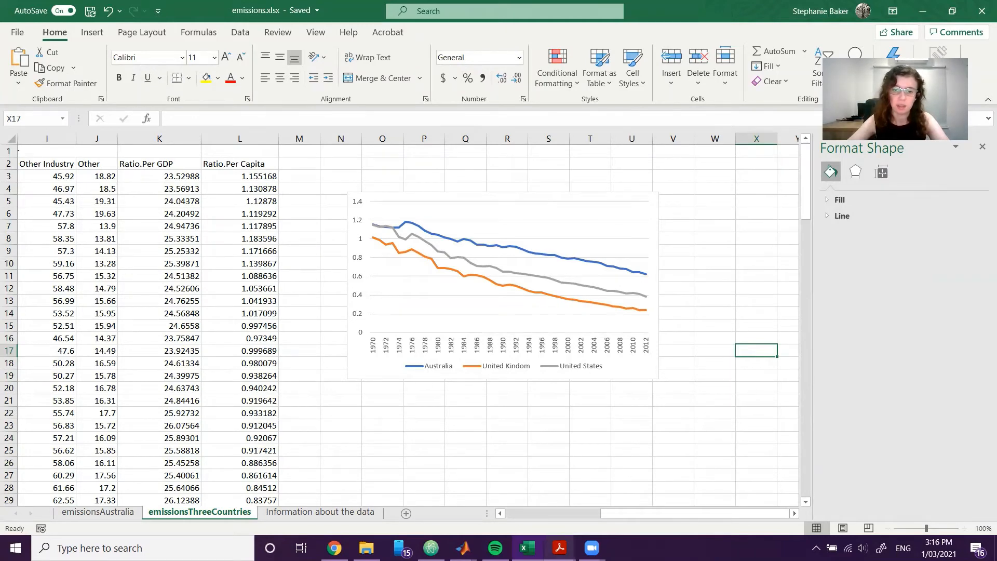
Check the Exercise 4 reference graph in the exercises PDF, and add axis titles and a chart title to the line chart.
{"action": "mouse_move", "coordinate": [559, 548]}
{"action": "left_click", "coordinate": [530, 518]}
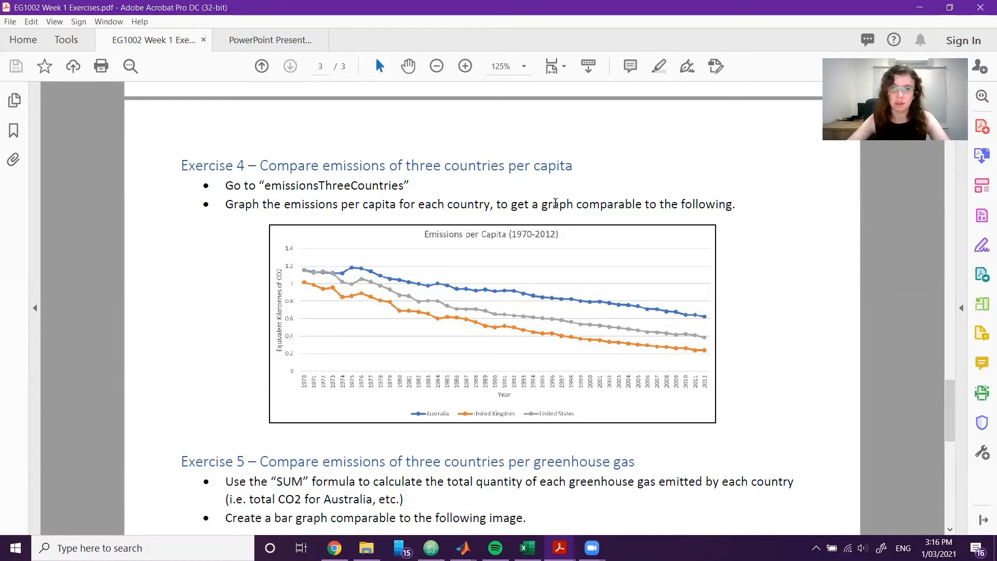
{"action": "key", "text": "alt+Tab"}
{"action": "left_click", "coordinate": [676, 200]}
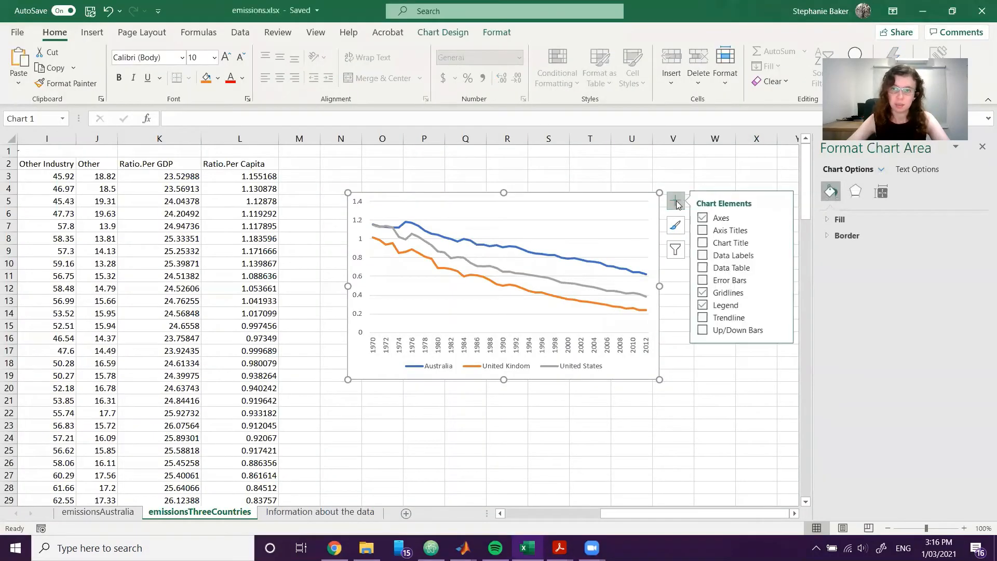
{"action": "left_click", "coordinate": [703, 230]}
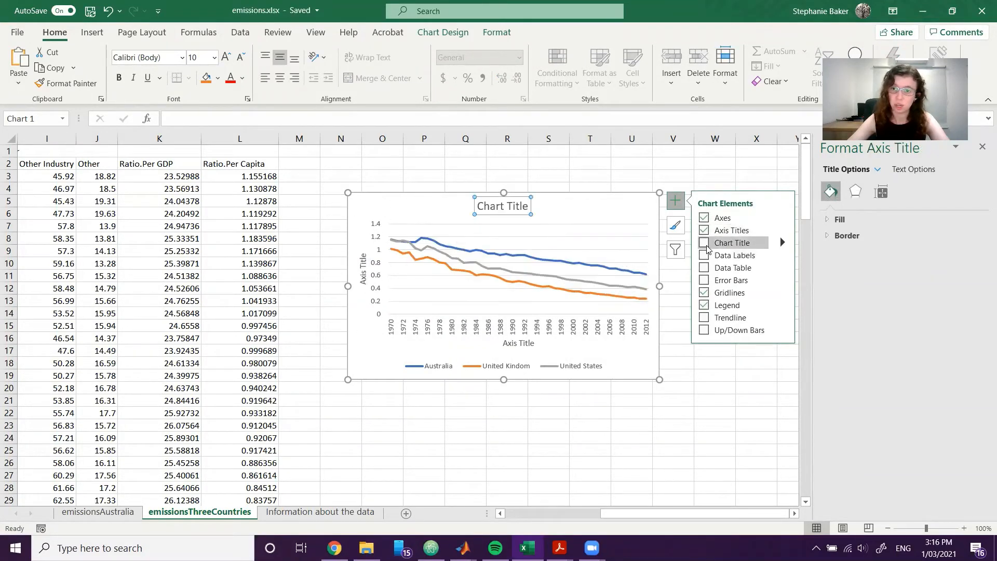
{"action": "left_click", "coordinate": [705, 244]}
{"action": "left_click", "coordinate": [722, 384]}
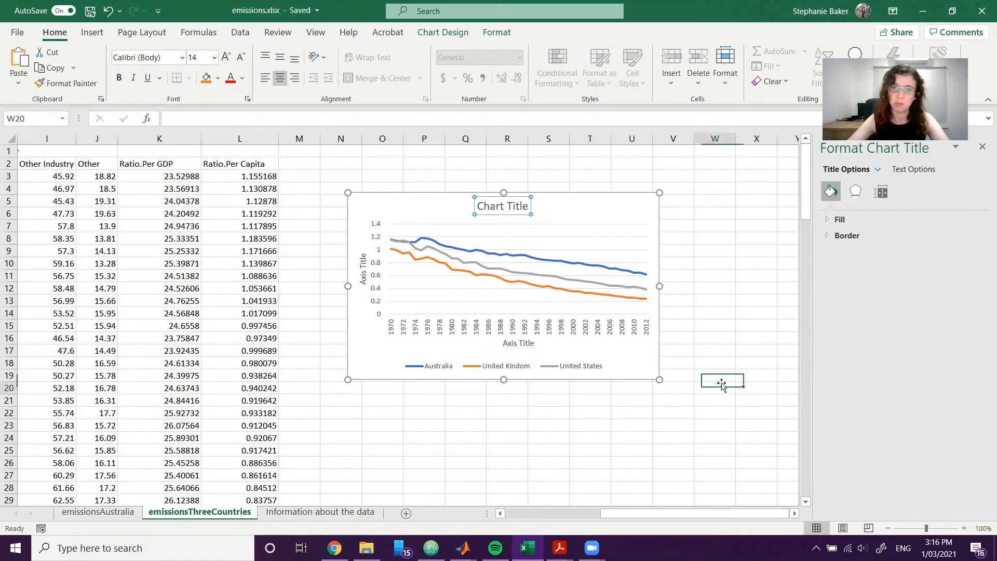
Set the chart title to "Emissions Per Capita (1970-2012)".
{"action": "left_click", "coordinate": [517, 205]}
{"action": "left_click", "coordinate": [516, 206]}
{"action": "key", "text": "BackSpace"}
{"action": "key", "text": "BackSpace"}
{"action": "key", "text": "BackSpace"}
{"action": "key", "text": "BackSpace"}
{"action": "key", "text": "BackSpace"}
{"action": "key", "text": "BackSpace"}
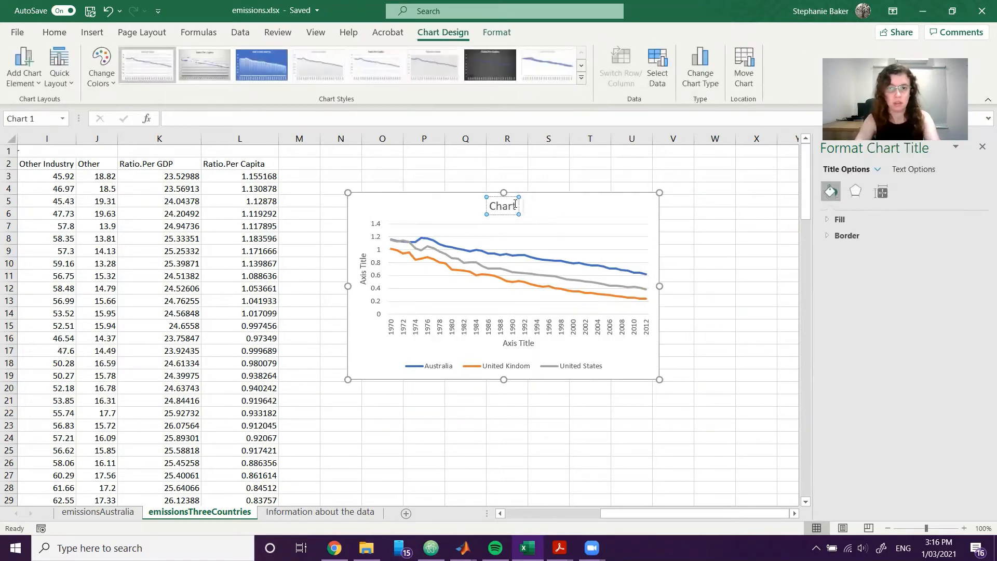
{"action": "key", "text": "BackSpace"}
{"action": "key", "text": "BackSpace"}
{"action": "key", "text": "BackSpace"}
{"action": "key", "text": "BackSpace"}
{"action": "key", "text": "BackSpace"}
{"action": "type", "text": "Emissio"}
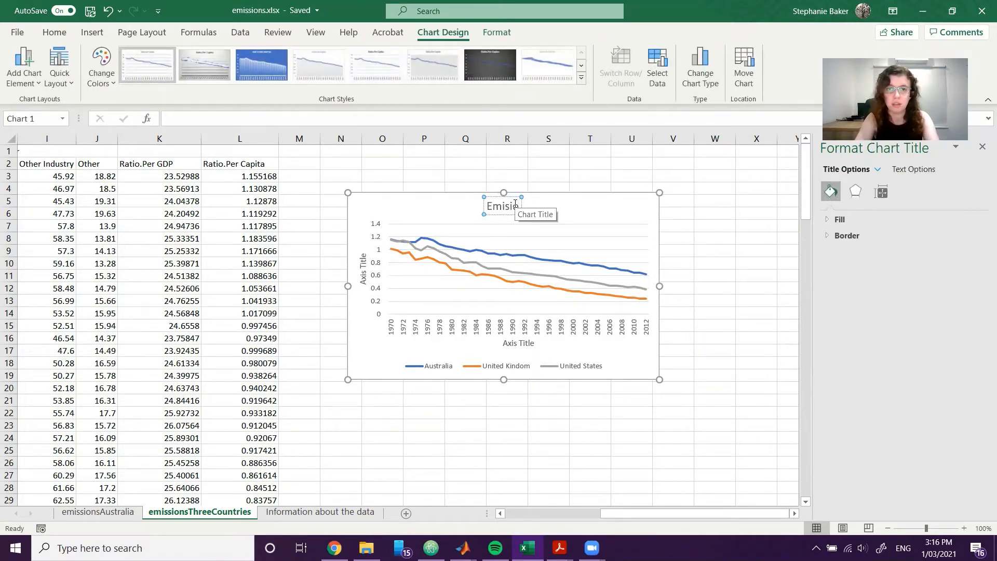
{"action": "type", "text": "ns per"}
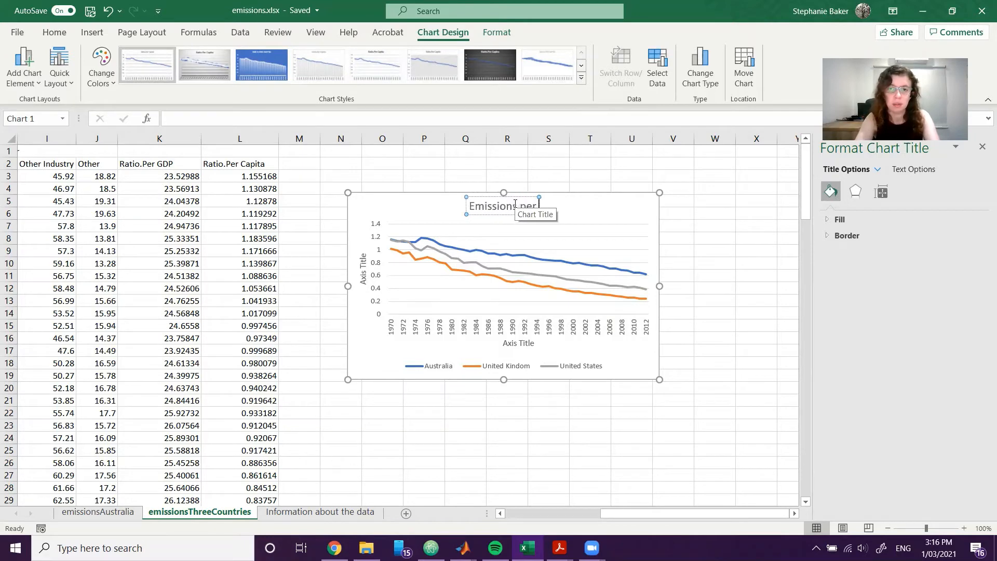
{"action": "key", "text": "BackSpace"}
{"action": "key", "text": "BackSpace"}
{"action": "key", "text": "BackSpace"}
{"action": "key", "text": "BackSpace"}
{"action": "type", "text": "Per Capita"}
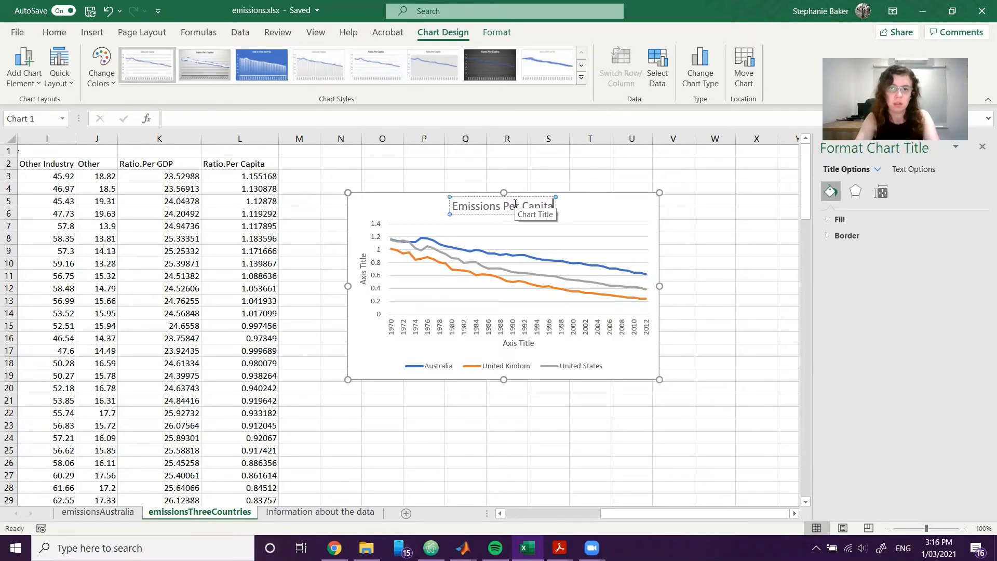
{"action": "type", "text": " (197"}
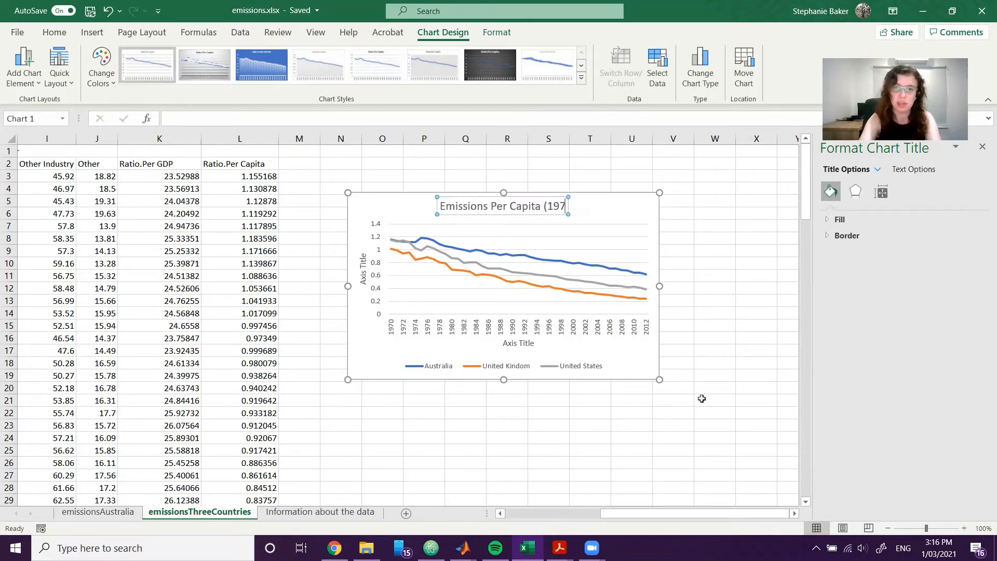
{"action": "type", "text": "0-2012_"}
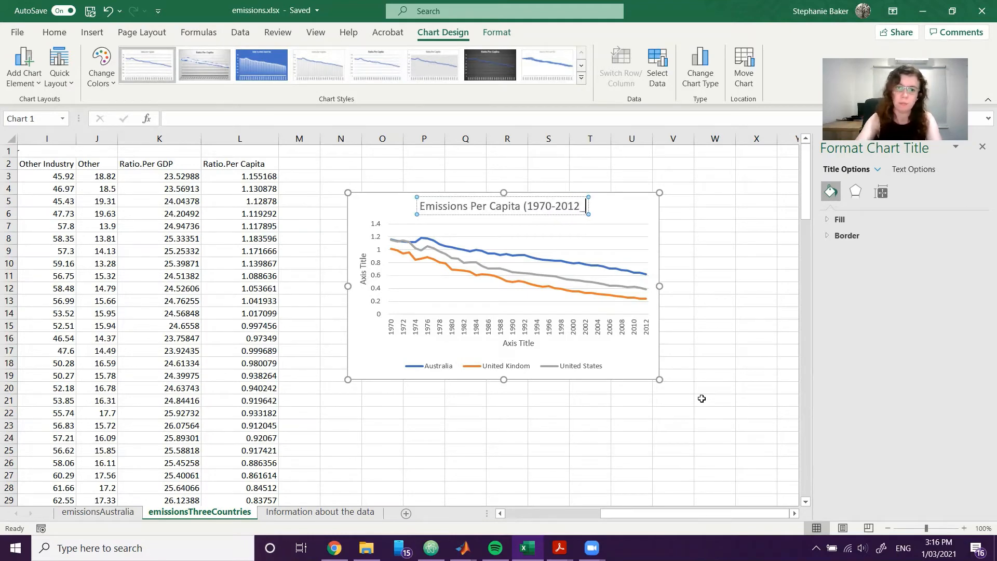
{"action": "key", "text": "BackSpace"}
{"action": "type", "text": ")"}
{"action": "left_click", "coordinate": [701, 398]}
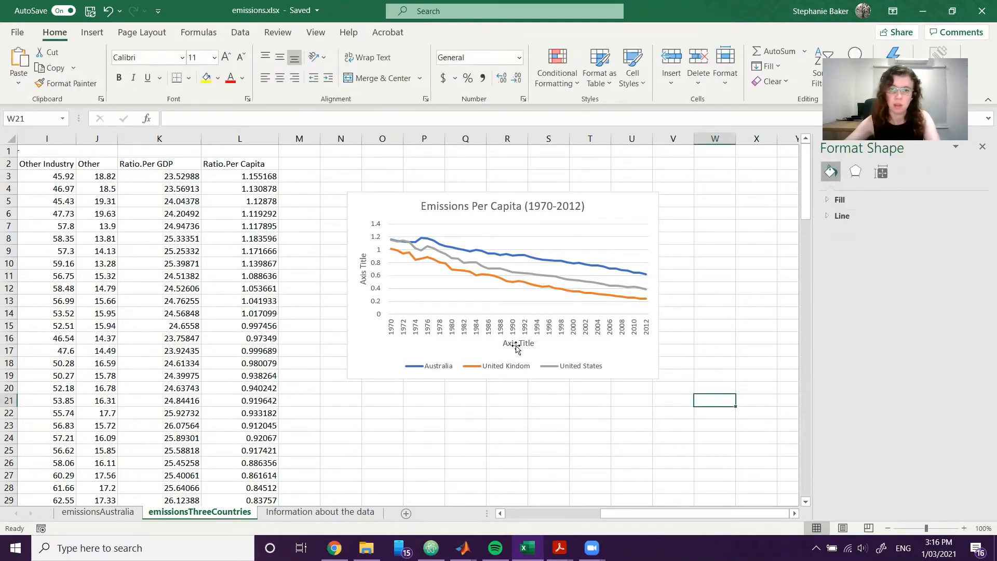
Replace the horizontal axis title's placeholder text with "Year".
{"action": "left_click", "coordinate": [518, 343]}
{"action": "double_click", "coordinate": [517, 343]}
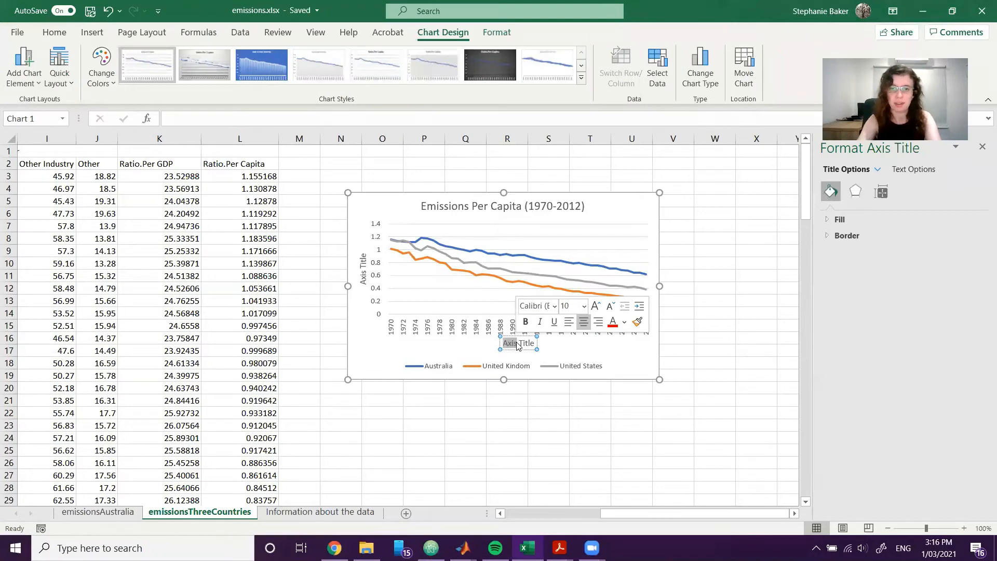
{"action": "key", "text": "shift+End"}
{"action": "type", "text": "Year"}
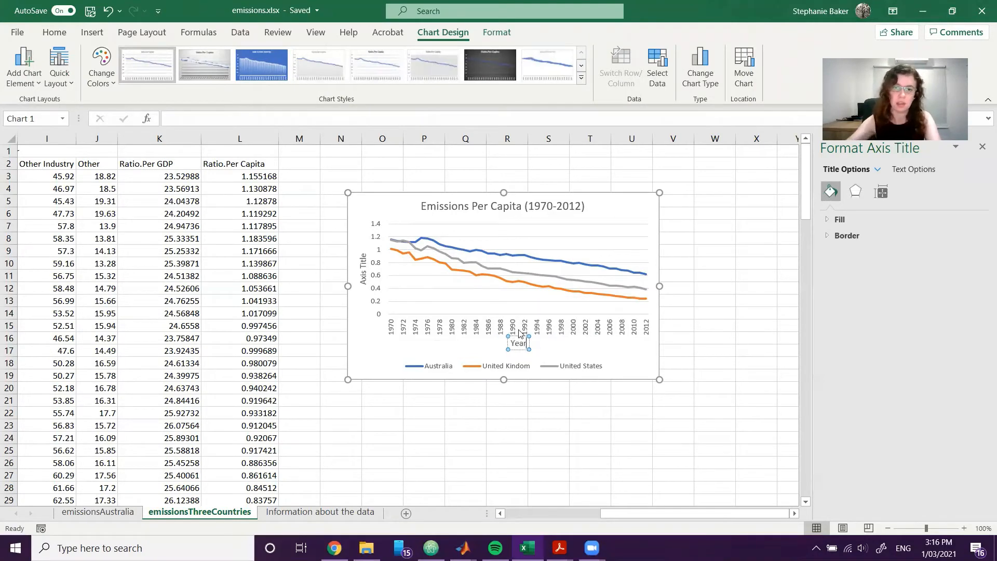
Check the vertical axis label of the Exercise 4 reference graph in the exercises PDF.
{"action": "left_click", "coordinate": [362, 267]}
{"action": "double_click", "coordinate": [362, 267]}
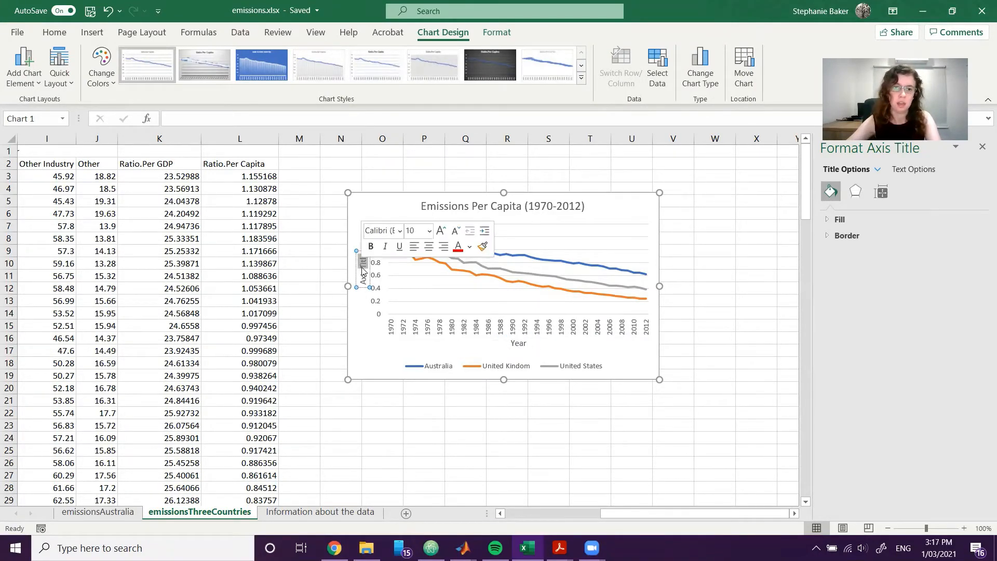
{"action": "left_click", "coordinate": [494, 461]}
{"action": "left_click", "coordinate": [560, 548]}
{"action": "mouse_move", "coordinate": [524, 491]}
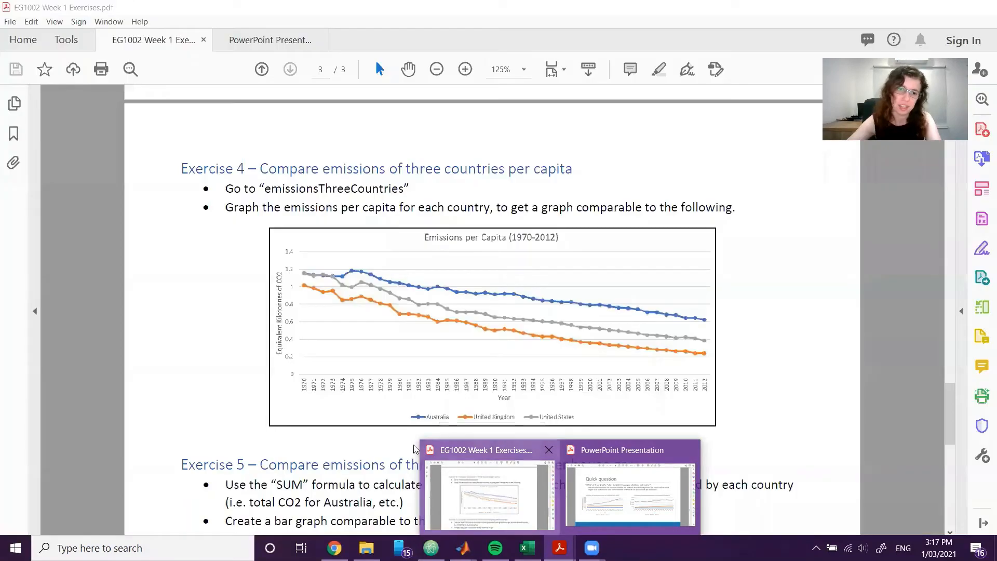
{"action": "left_click", "coordinate": [513, 489]}
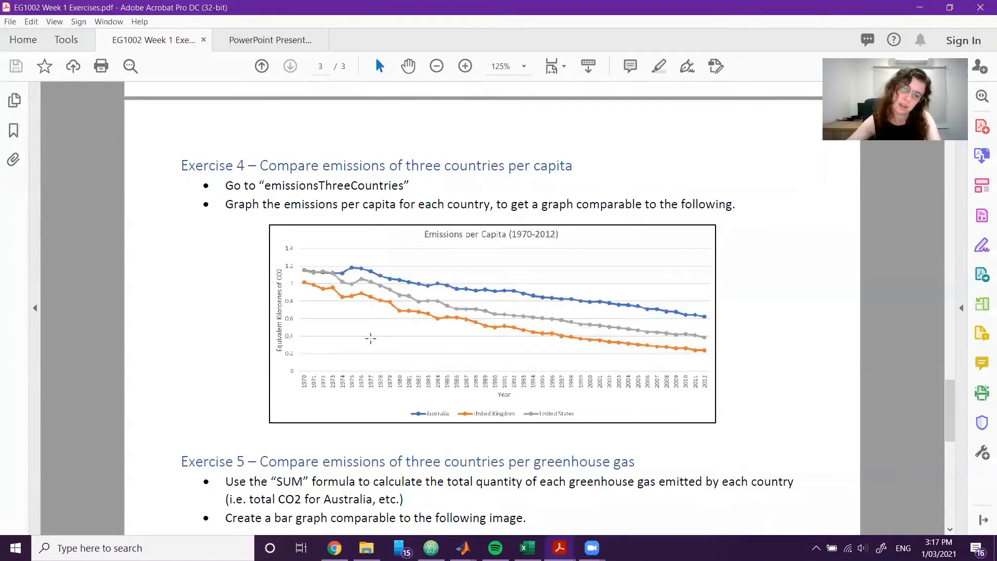
{"action": "left_click", "coordinate": [527, 548]}
Look up the measurement unit of Ratio.Per Capita on the "Information about the data" sheet.
{"action": "left_click", "coordinate": [300, 513]}
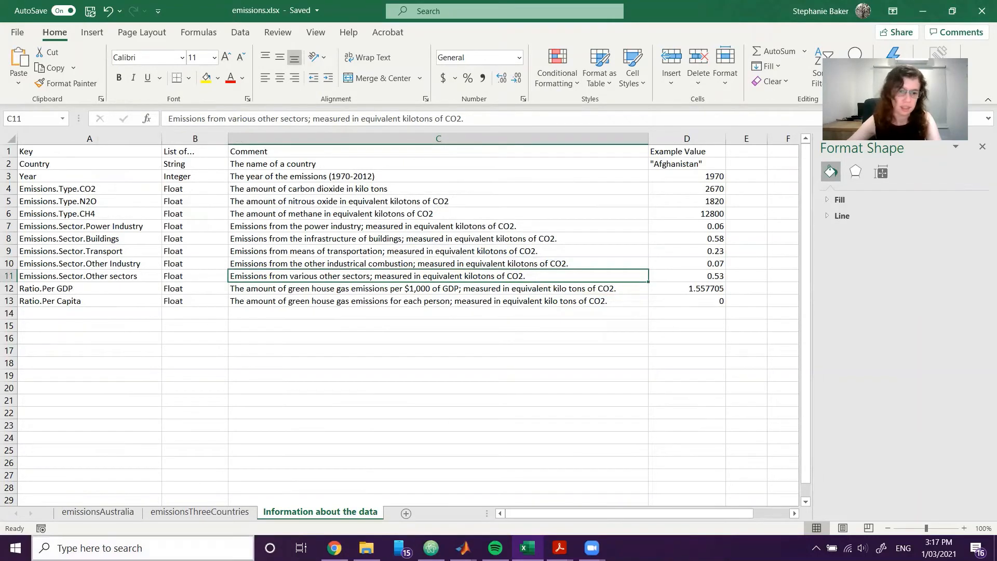
{"action": "left_click", "coordinate": [193, 512]}
{"action": "double_click", "coordinate": [366, 277]}
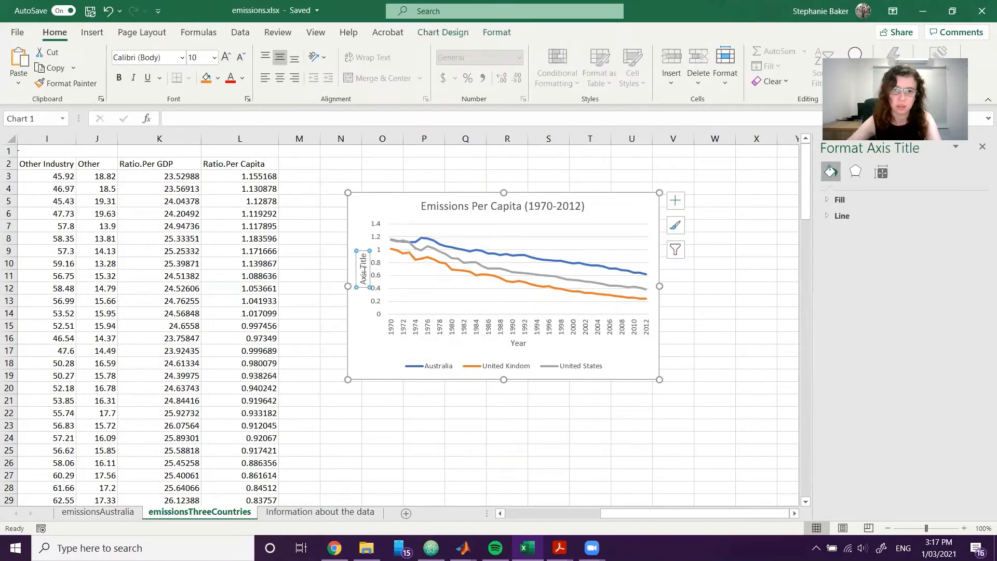
{"action": "left_click", "coordinate": [295, 393]}
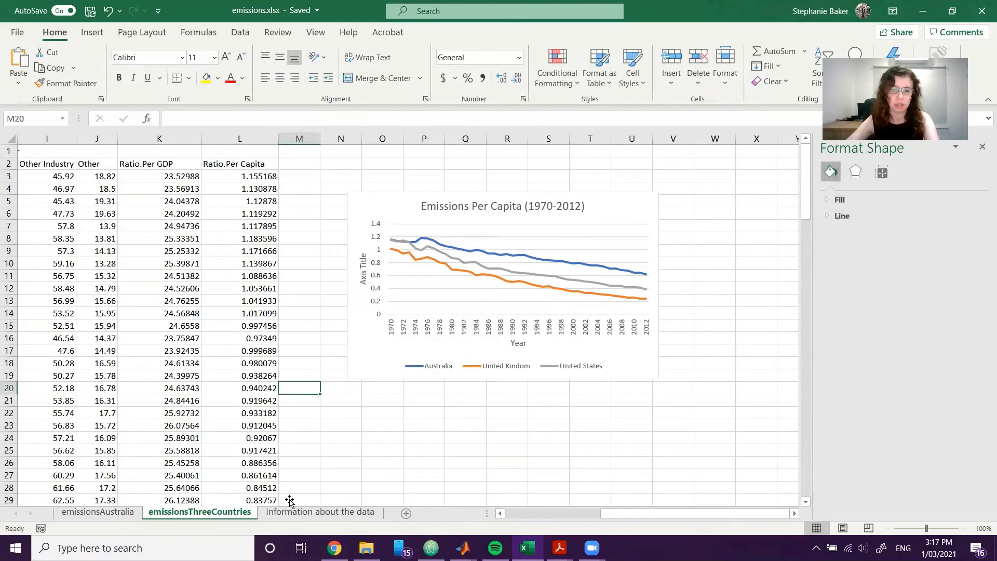
{"action": "left_click", "coordinate": [312, 512]}
{"action": "left_click", "coordinate": [345, 334]}
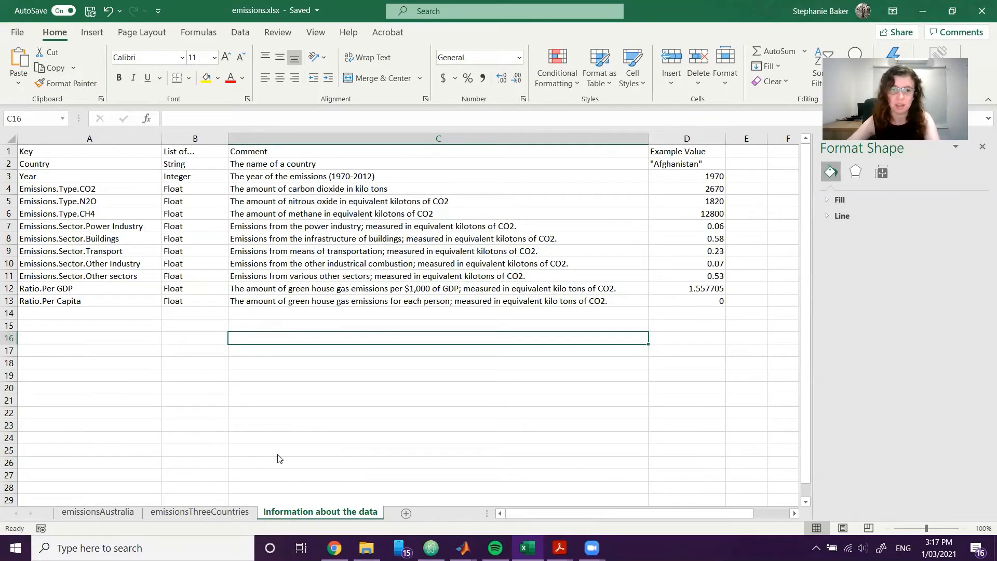
{"action": "left_click", "coordinate": [247, 388]}
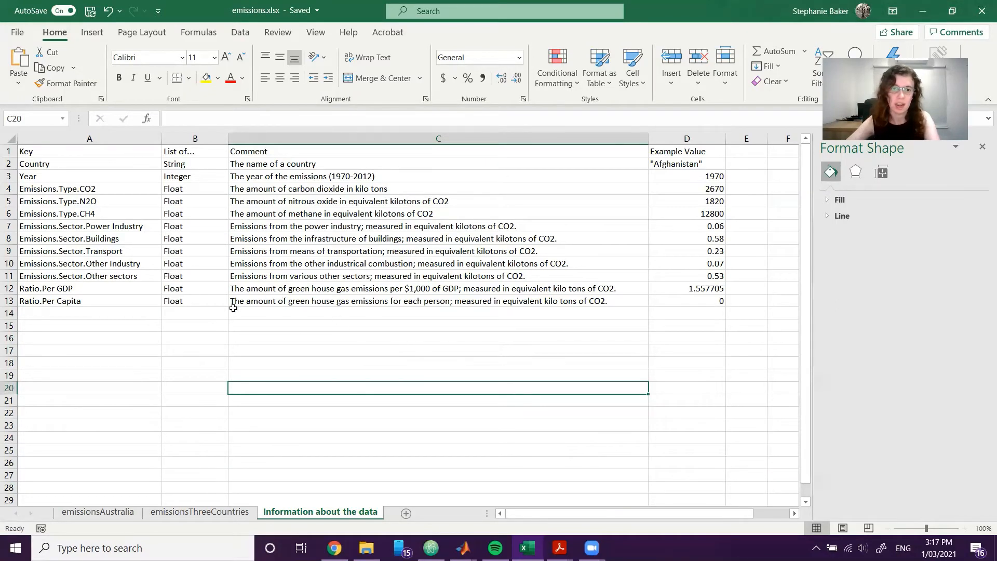
{"action": "left_click", "coordinate": [455, 312]}
{"action": "left_click", "coordinate": [485, 299]}
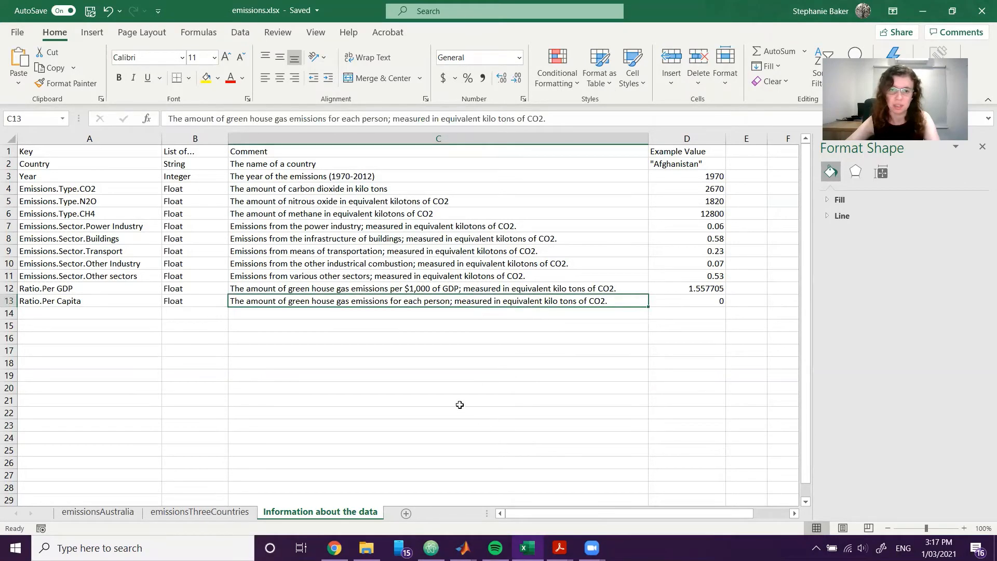
Set the vertical axis title of the emissionsThreeCountries chart to "Equivalent Kilotonnes of CO2".
{"action": "left_click", "coordinate": [206, 513]}
{"action": "left_click", "coordinate": [363, 269]}
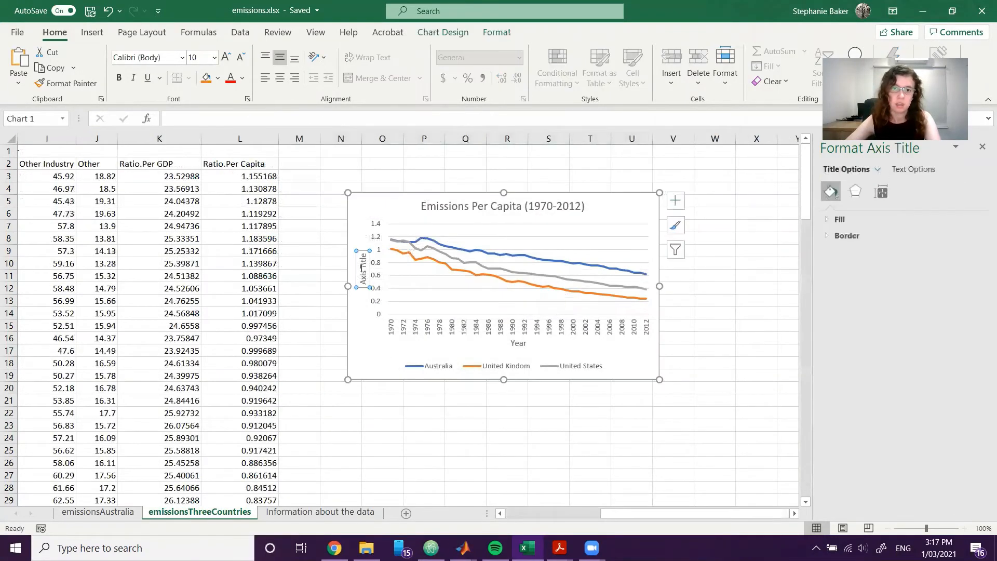
{"action": "type", "text": "Equiv"}
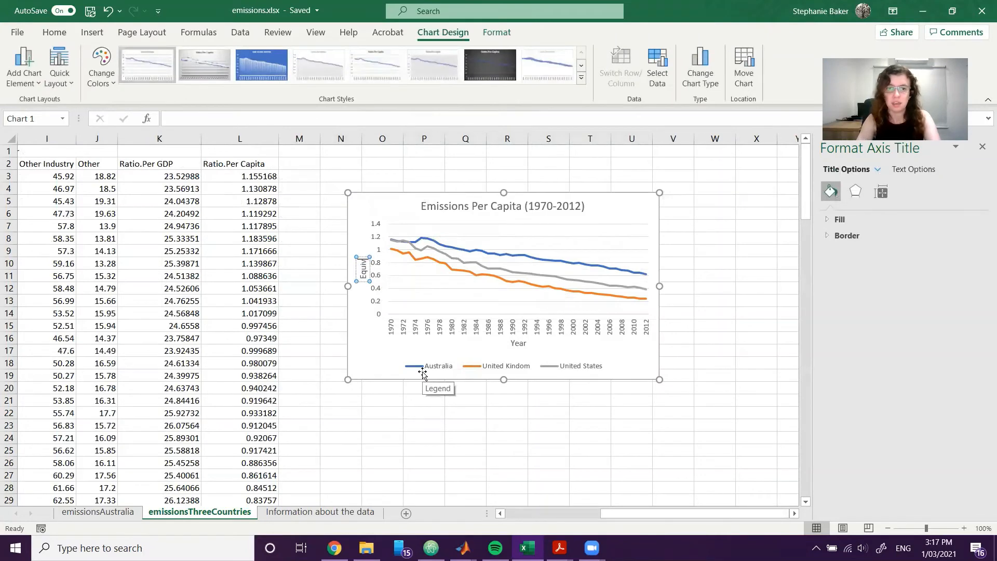
{"action": "type", "text": "alent Kilot"}
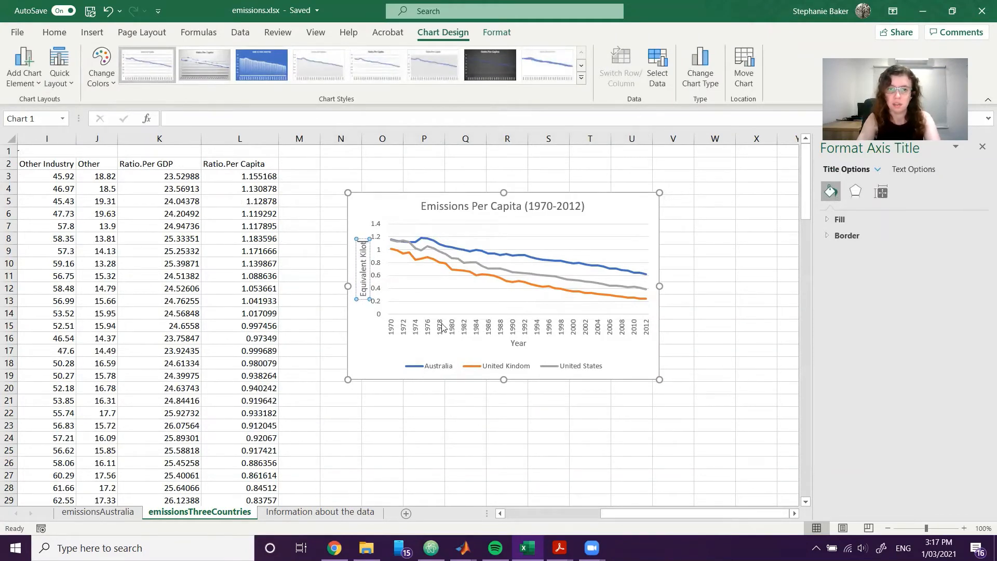
{"action": "type", "text": "onnes of CO2"}
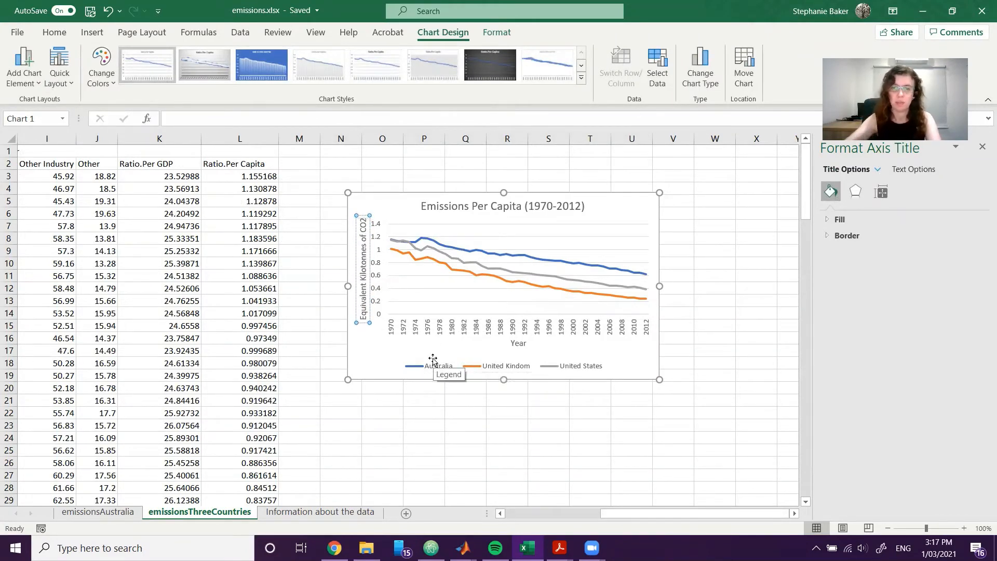
{"action": "left_click", "coordinate": [670, 352]}
Apply the light chart style that shows round markers on the three country lines.
{"action": "left_click", "coordinate": [648, 218]}
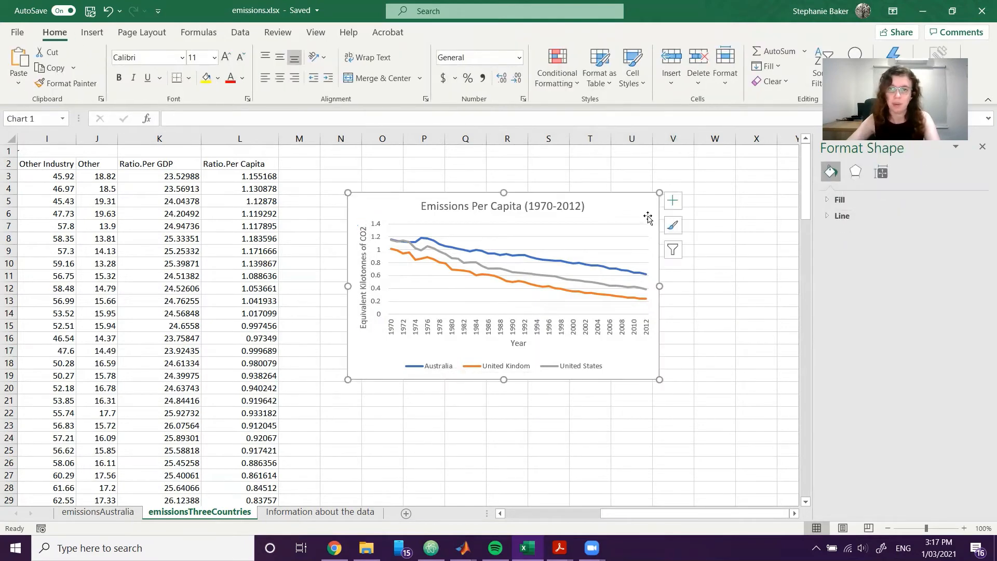
{"action": "left_click", "coordinate": [680, 232]}
{"action": "scroll", "coordinate": [768, 404], "scroll_direction": "down", "scroll_amount": 5}
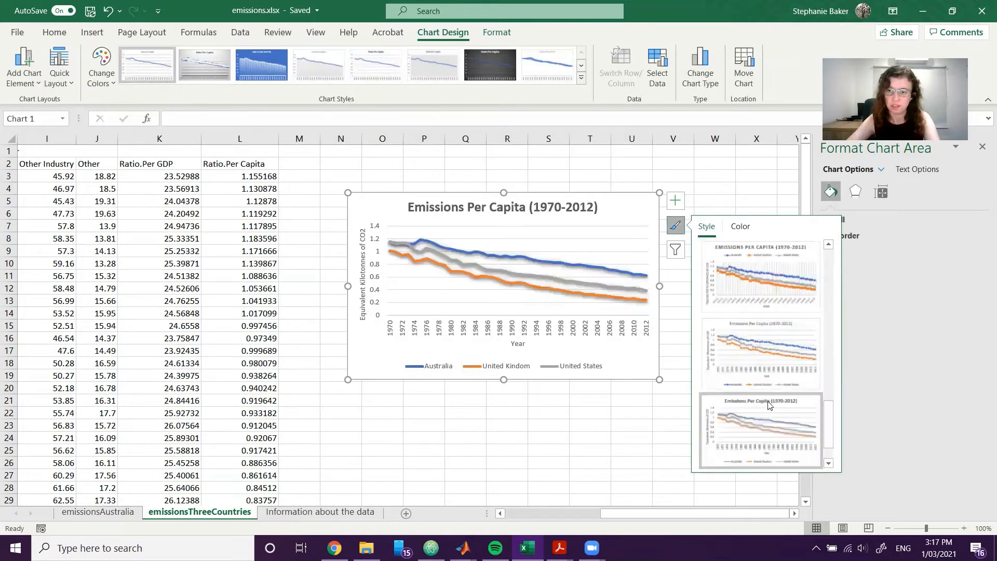
{"action": "left_click", "coordinate": [774, 362]}
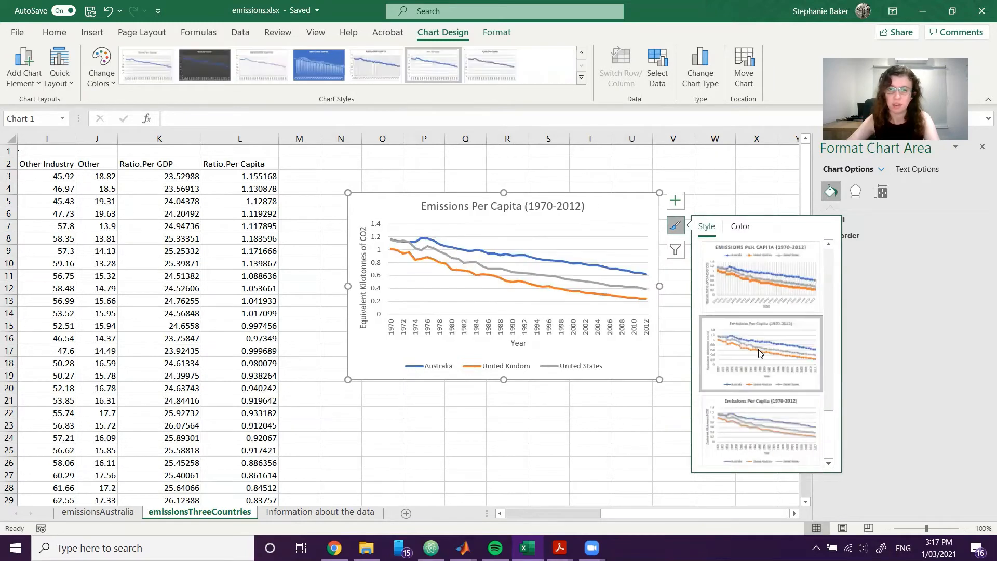
{"action": "left_click", "coordinate": [636, 473]}
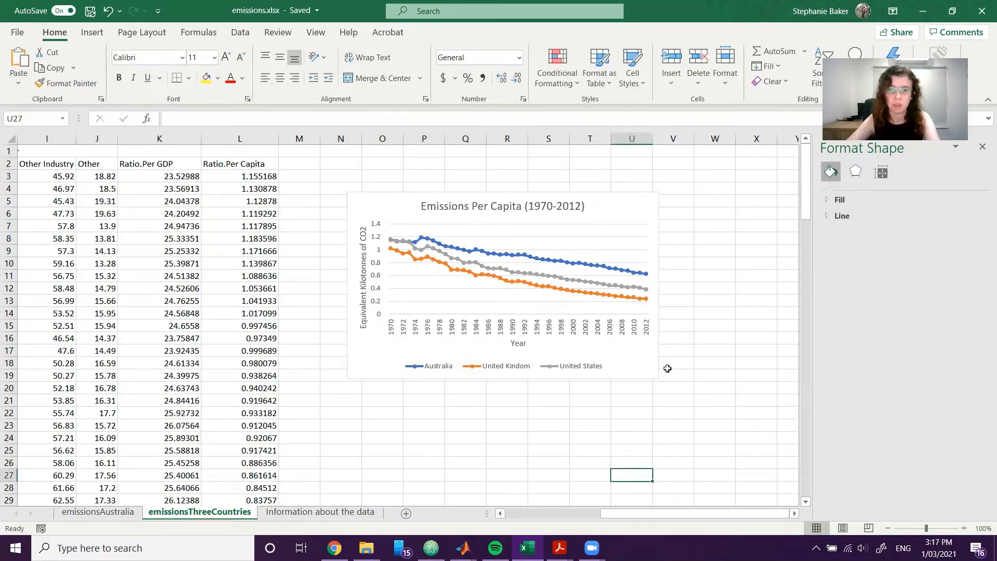
Widen the per-capita chart slightly and move it up near the top rows of the sheet.
{"action": "left_click_drag", "start_coordinate": [658, 282], "coordinate": [691, 249]}
{"action": "left_click", "coordinate": [590, 450]}
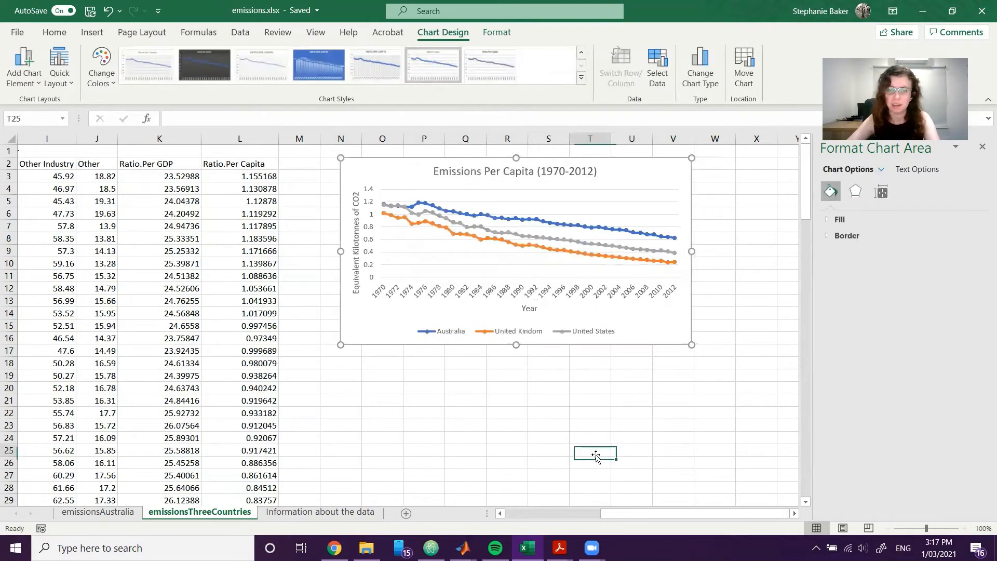
{"action": "left_click", "coordinate": [683, 415]}
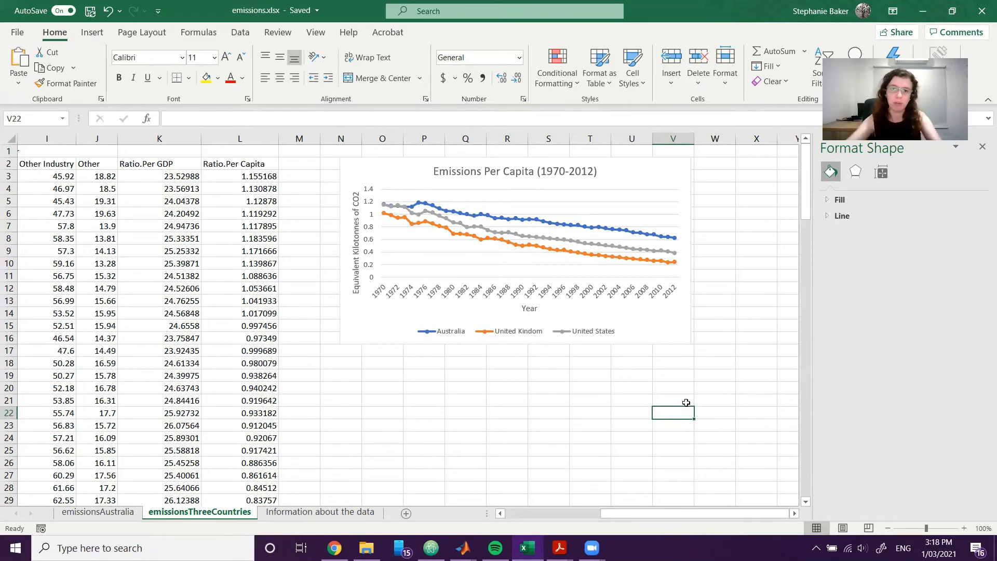
{"action": "left_click_drag", "start_coordinate": [655, 510], "coordinate": [470, 514]}
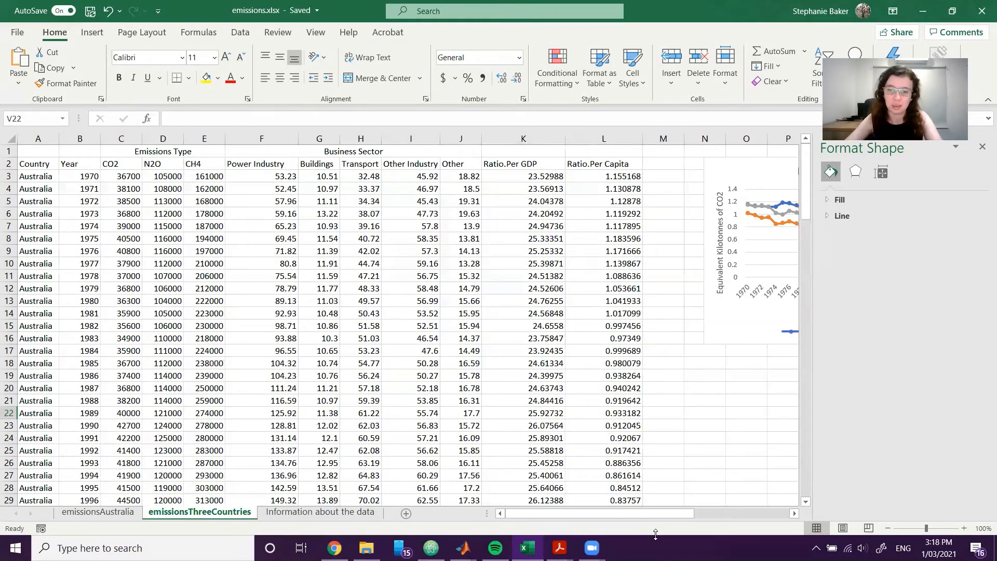
{"action": "left_click_drag", "start_coordinate": [656, 514], "coordinate": [751, 513]}
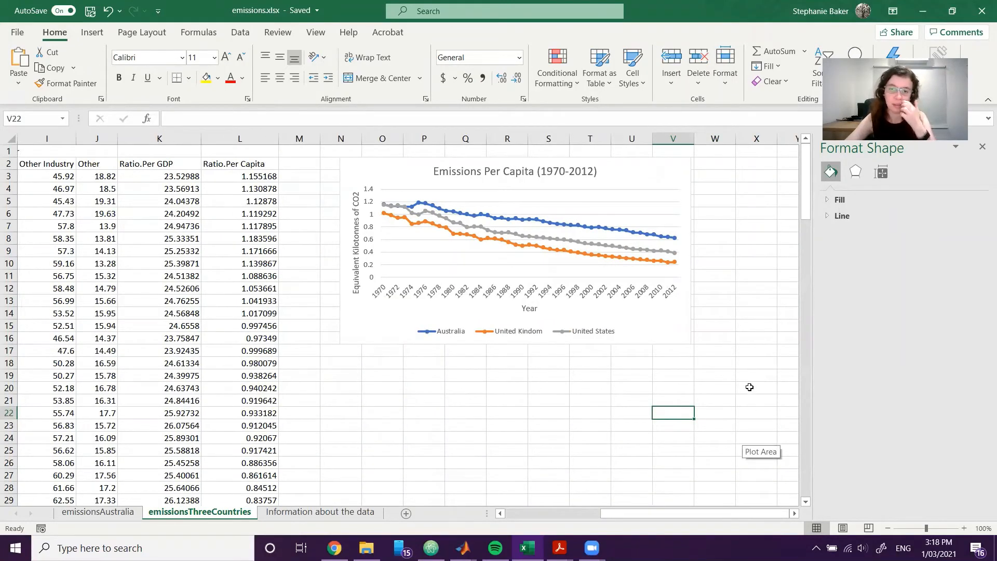
{"action": "left_click_drag", "start_coordinate": [619, 516], "coordinate": [607, 515]}
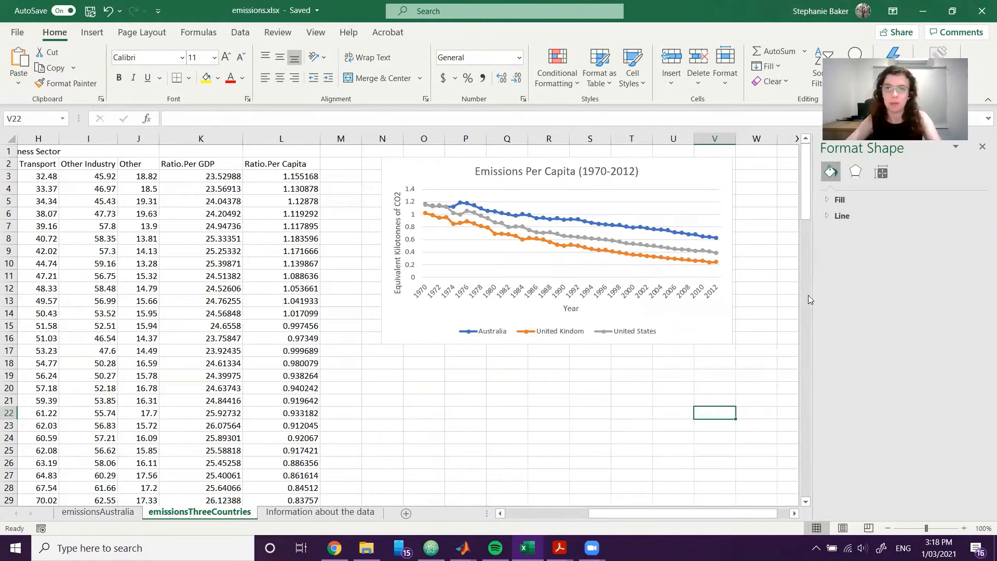
{"action": "left_click", "coordinate": [791, 261]}
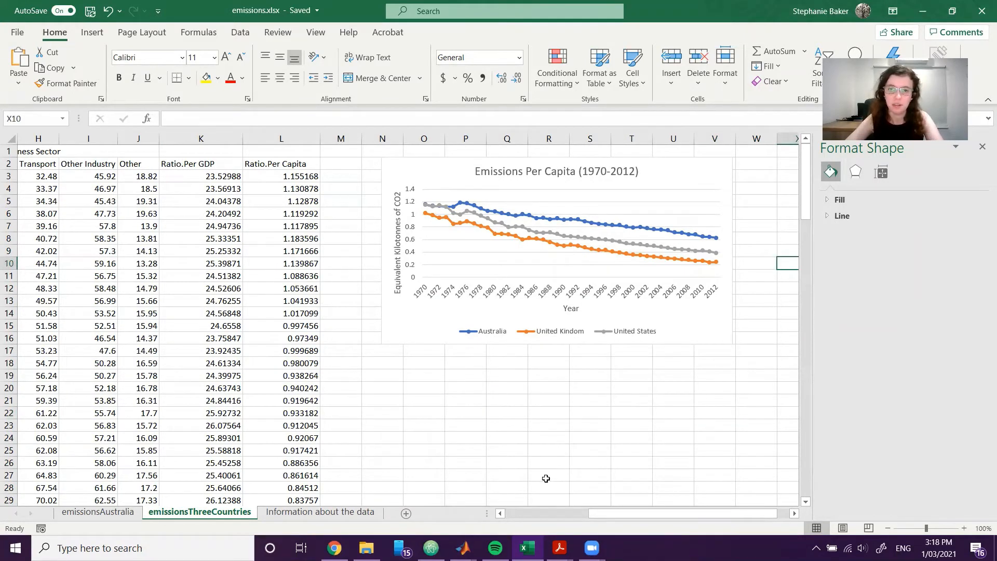
{"action": "left_click", "coordinate": [581, 446]}
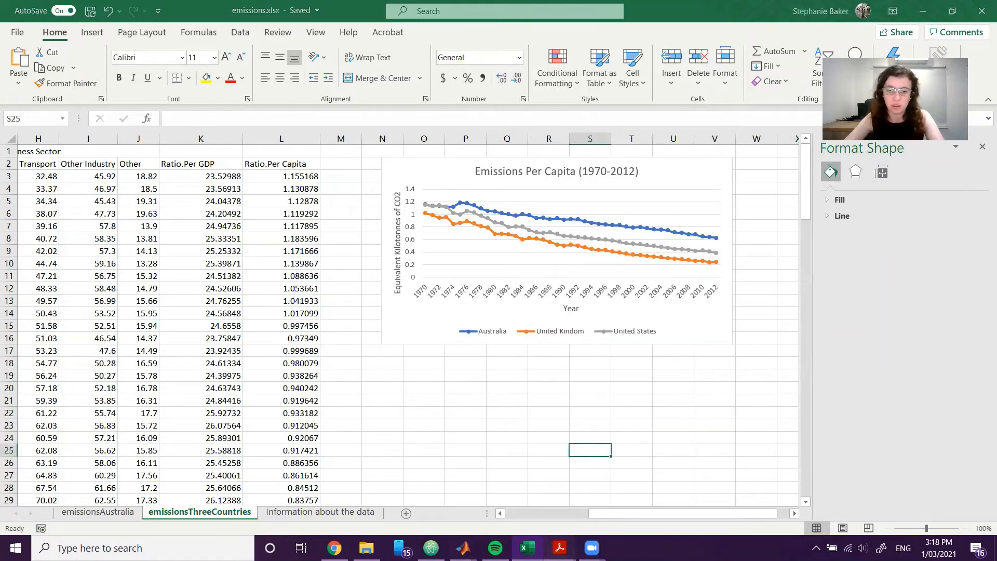
Switch to the EG1002 Week 1 Exercises PDF, read the Exercise 5 instructions and example bar graph, and return to the workbook.
{"action": "mouse_move", "coordinate": [559, 550]}
{"action": "left_click", "coordinate": [490, 486]}
{"action": "scroll", "coordinate": [595, 366], "scroll_direction": "down", "scroll_amount": 5}
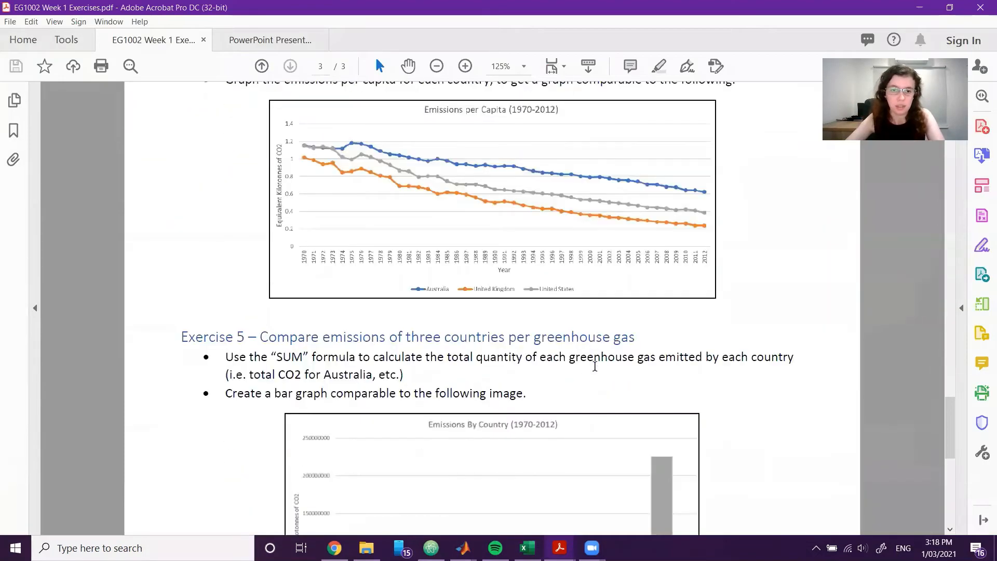
{"action": "scroll", "coordinate": [594, 366], "scroll_direction": "down", "scroll_amount": 3}
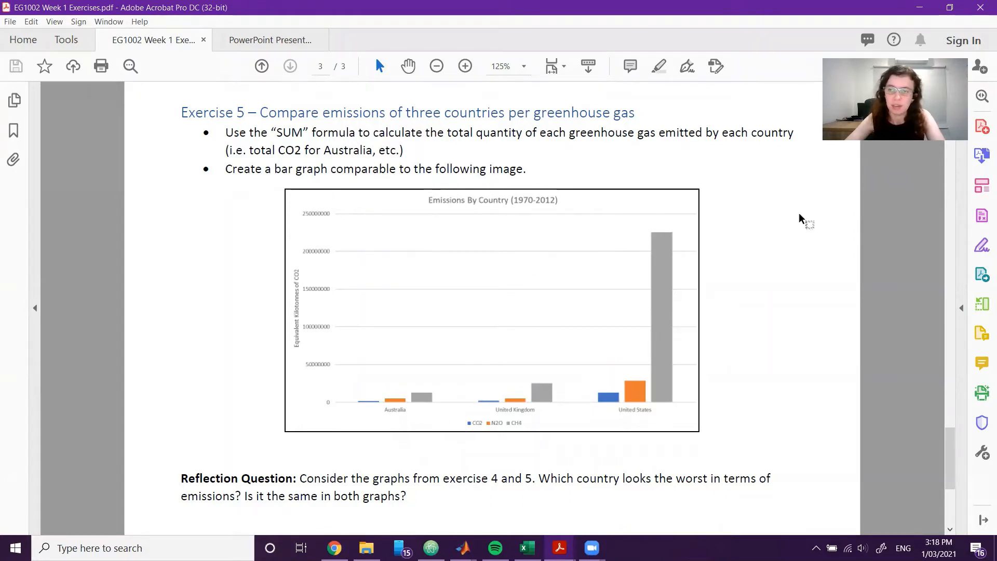
{"action": "left_click", "coordinate": [918, 7]}
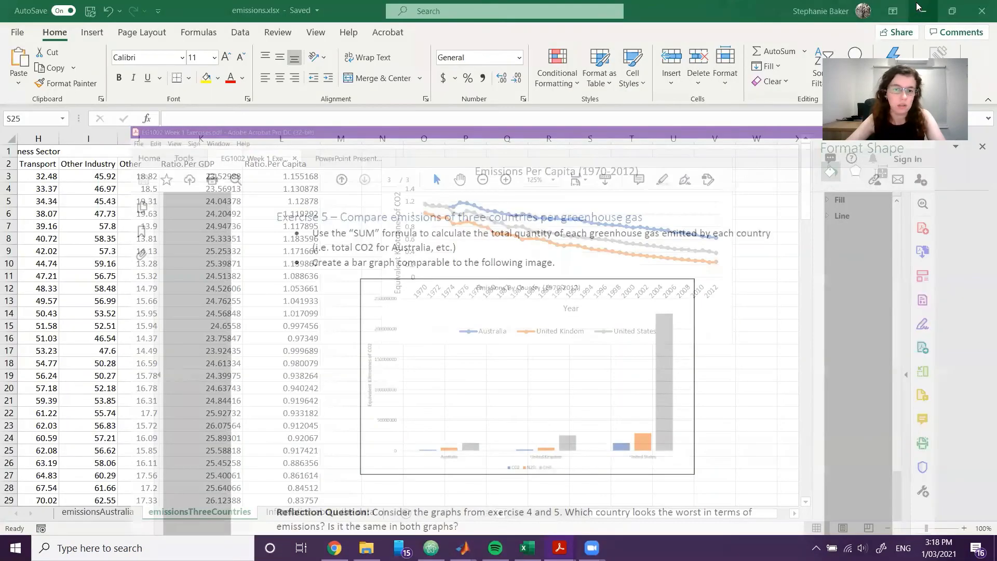
Total Australia's CO2 emissions in cell C46 of the SUM row on emissionsThreeCountries with =SUM(C3:C45).
{"action": "scroll", "coordinate": [428, 431], "scroll_direction": "left", "scroll_amount": 5}
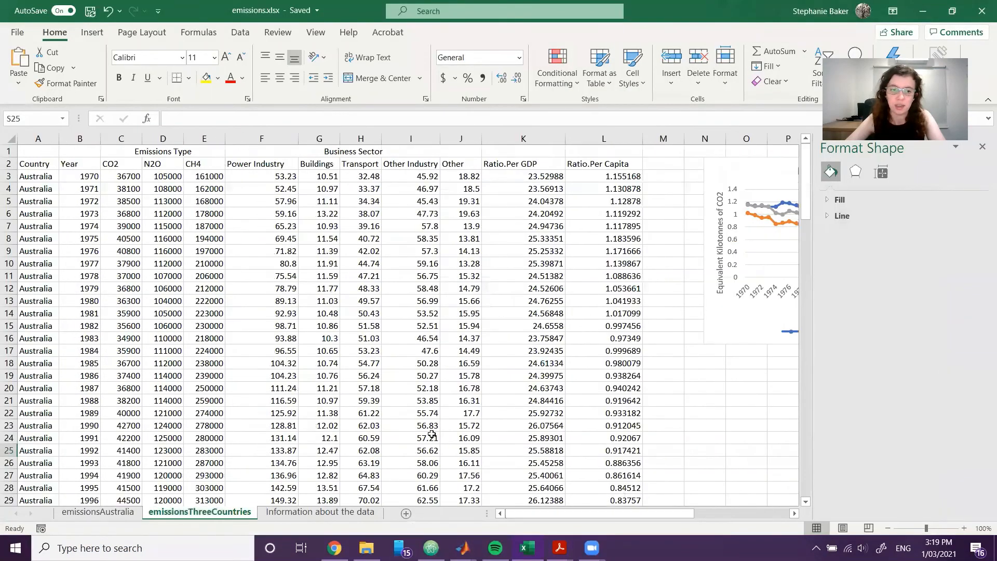
{"action": "scroll", "coordinate": [428, 431], "scroll_direction": "down", "scroll_amount": 4}
{"action": "scroll", "coordinate": [428, 431], "scroll_direction": "down", "scroll_amount": 4}
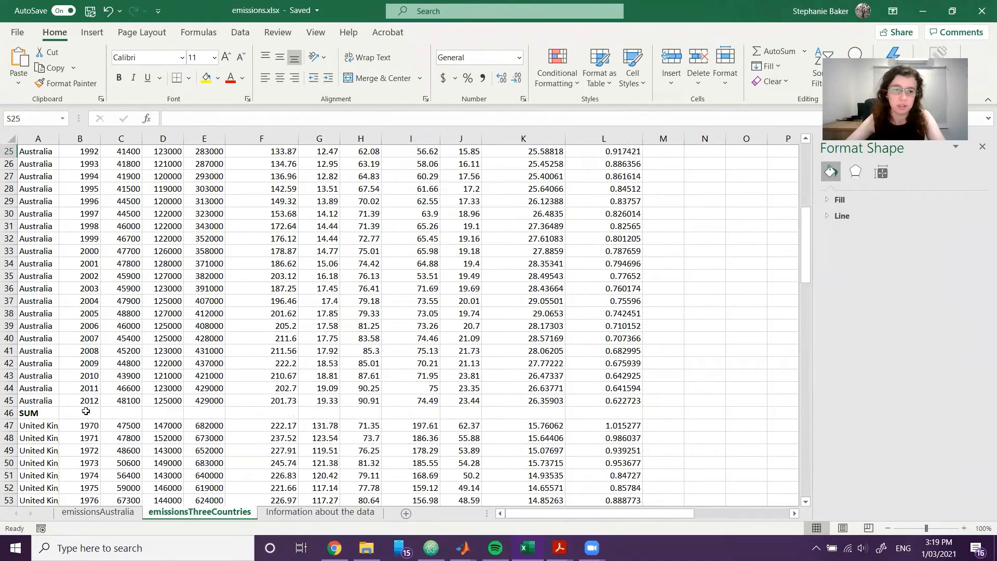
{"action": "left_click", "coordinate": [123, 413]}
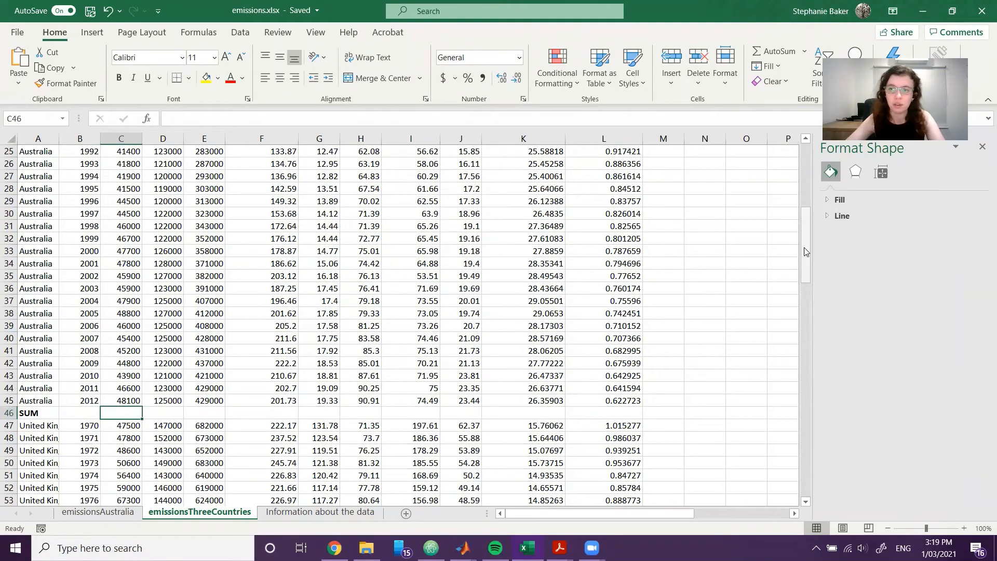
{"action": "scroll", "coordinate": [761, 262], "scroll_direction": "up", "scroll_amount": 1}
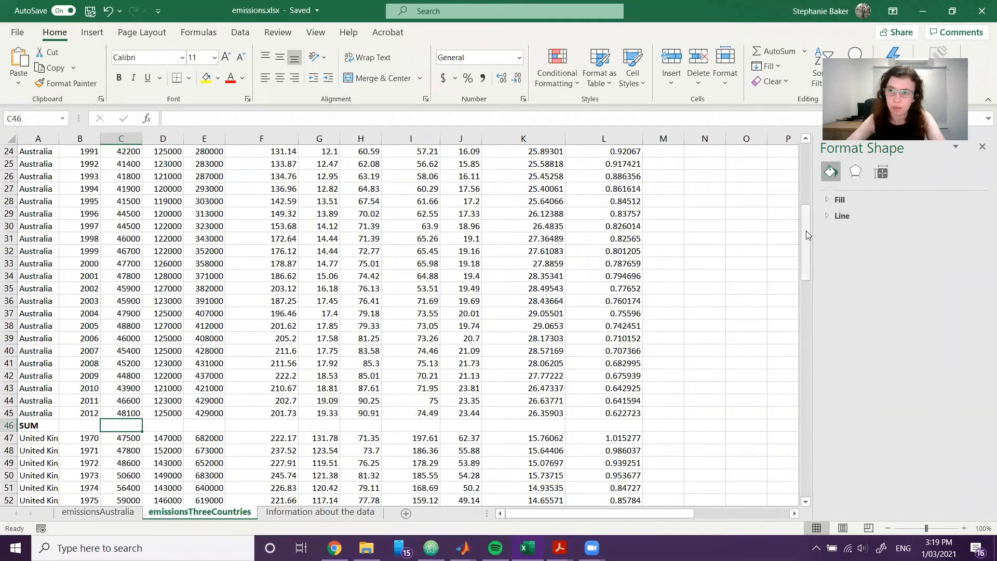
{"action": "left_click_drag", "start_coordinate": [809, 234], "coordinate": [804, 136]}
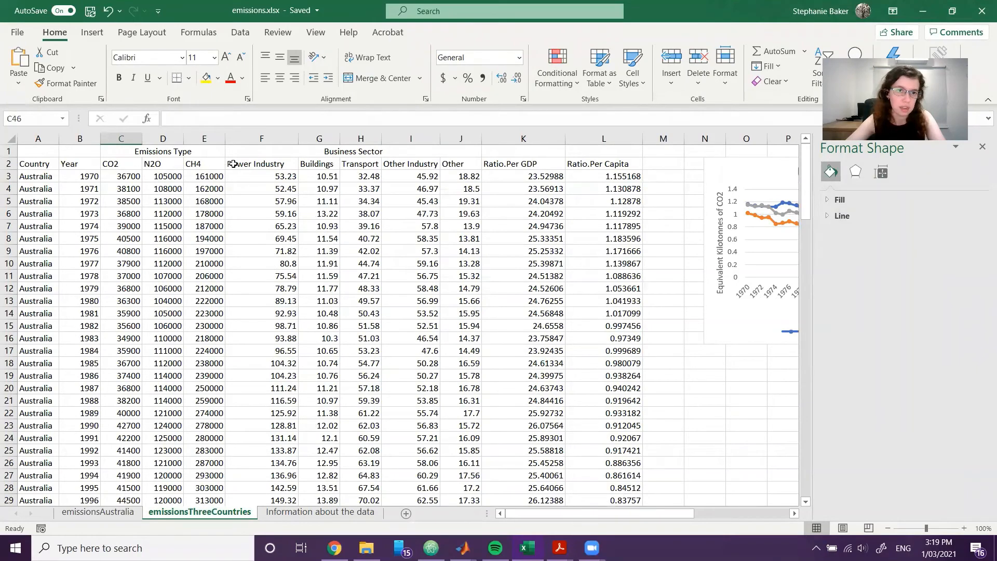
{"action": "scroll", "coordinate": [733, 365], "scroll_direction": "down", "scroll_amount": 11}
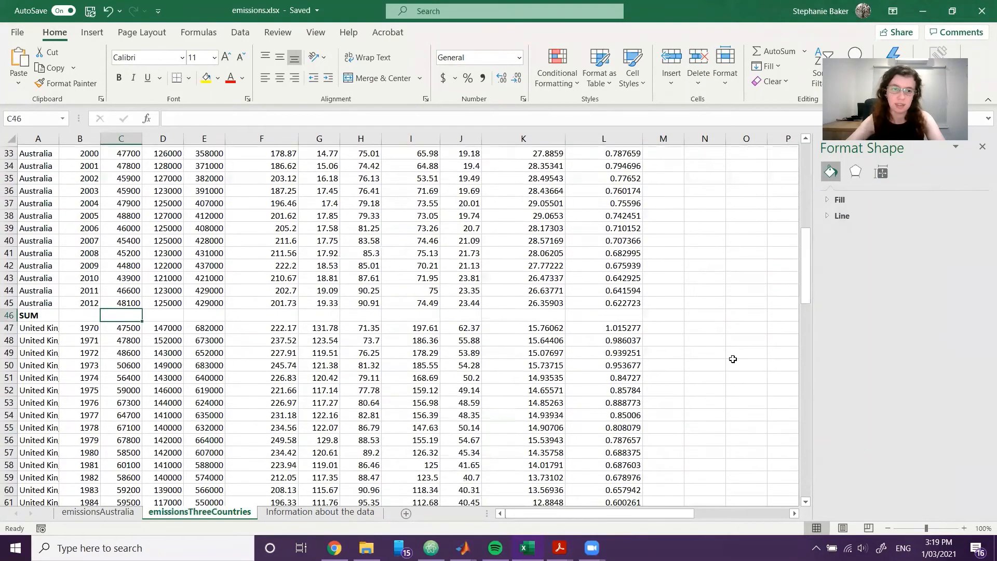
{"action": "type", "text": "=sum"}
{"action": "key", "text": "Tab"}
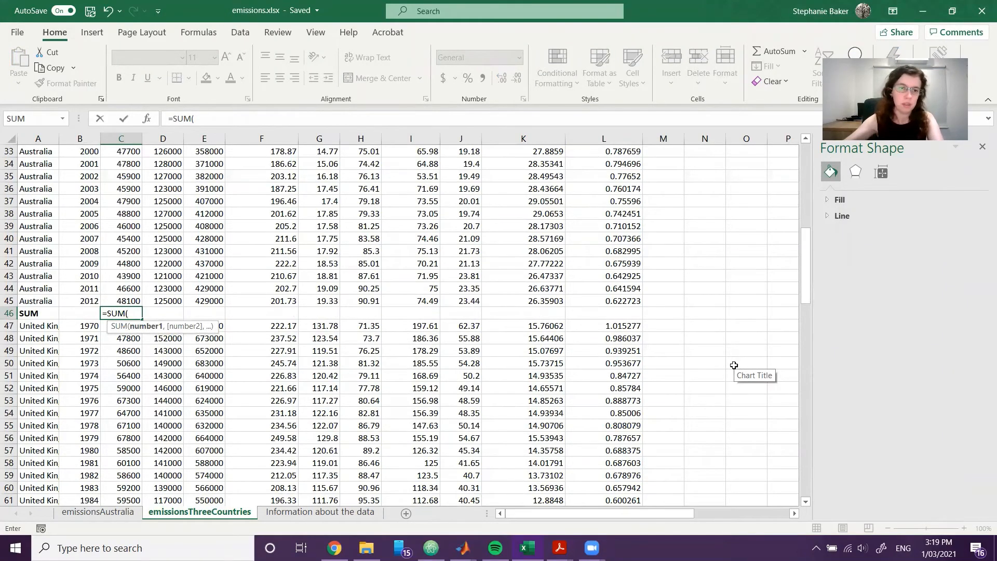
{"action": "scroll", "coordinate": [734, 365], "scroll_direction": "up", "scroll_amount": 11}
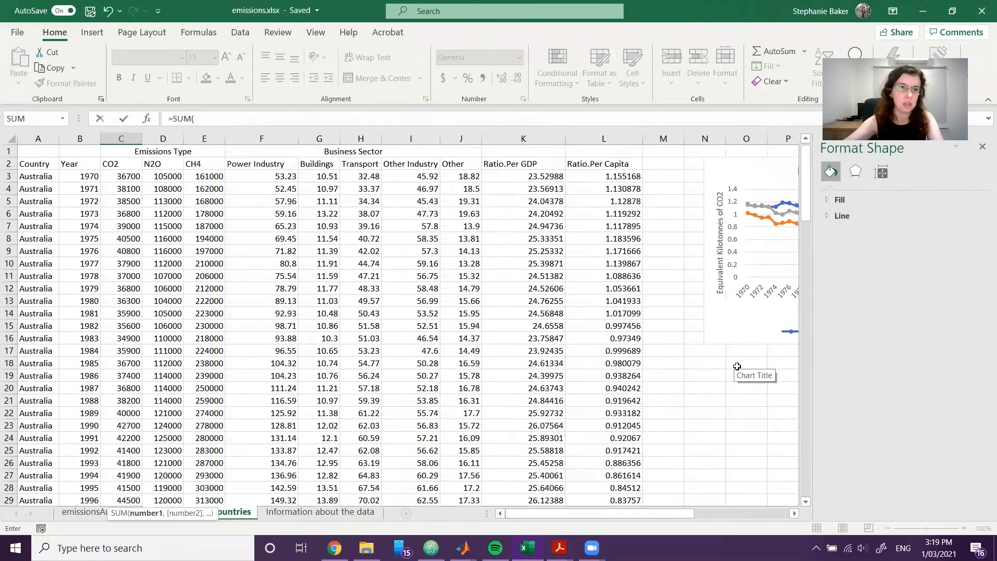
{"action": "type", "text": "C"}
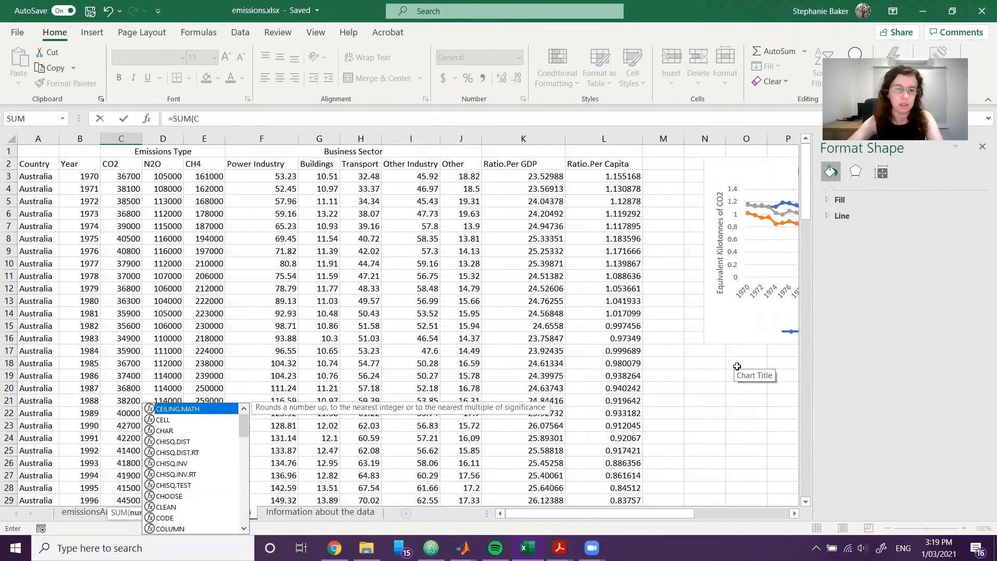
{"action": "type", "text": "3:"}
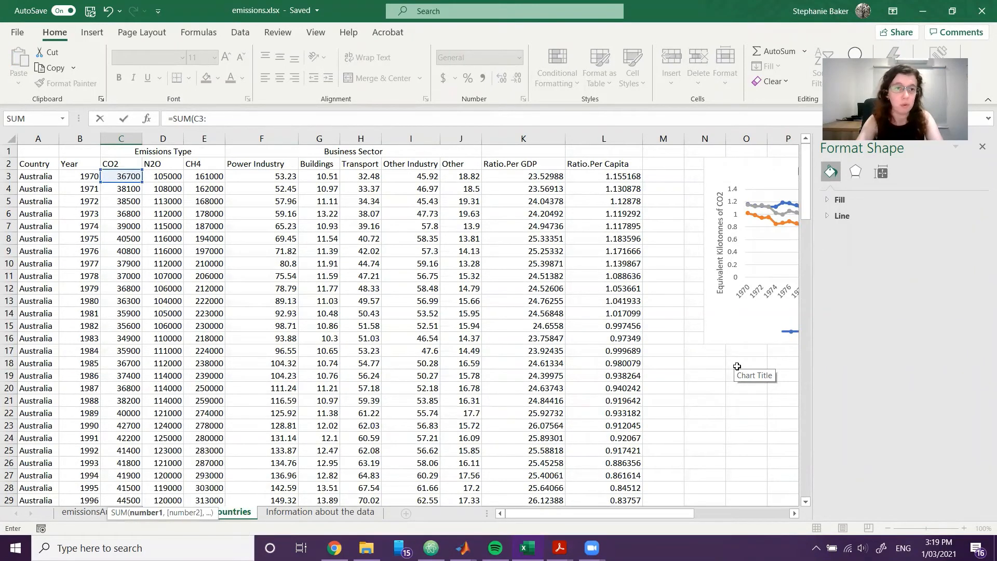
{"action": "type", "text": "C45"}
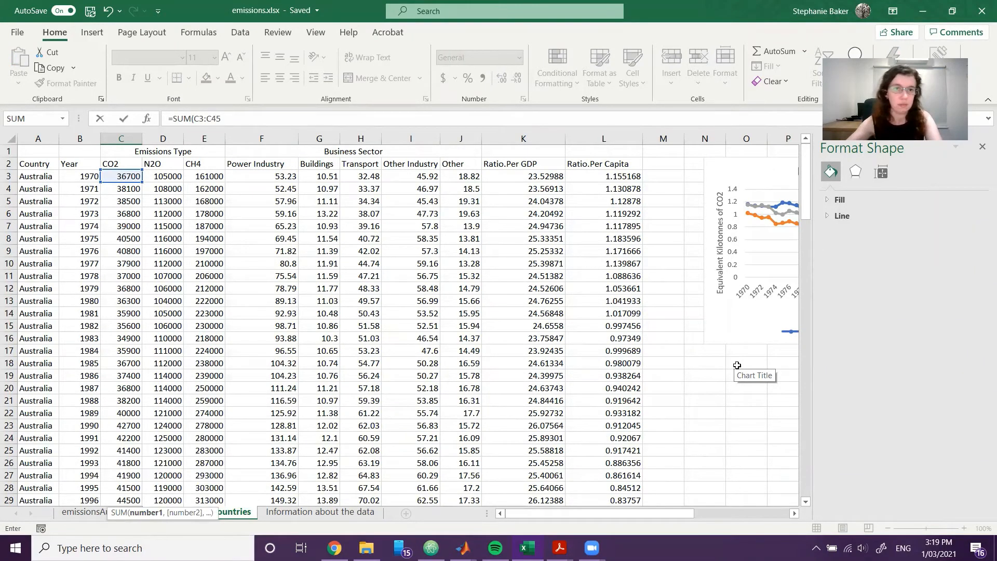
{"action": "type", "text": ")"}
{"action": "scroll", "coordinate": [630, 313], "scroll_direction": "down", "scroll_amount": 7}
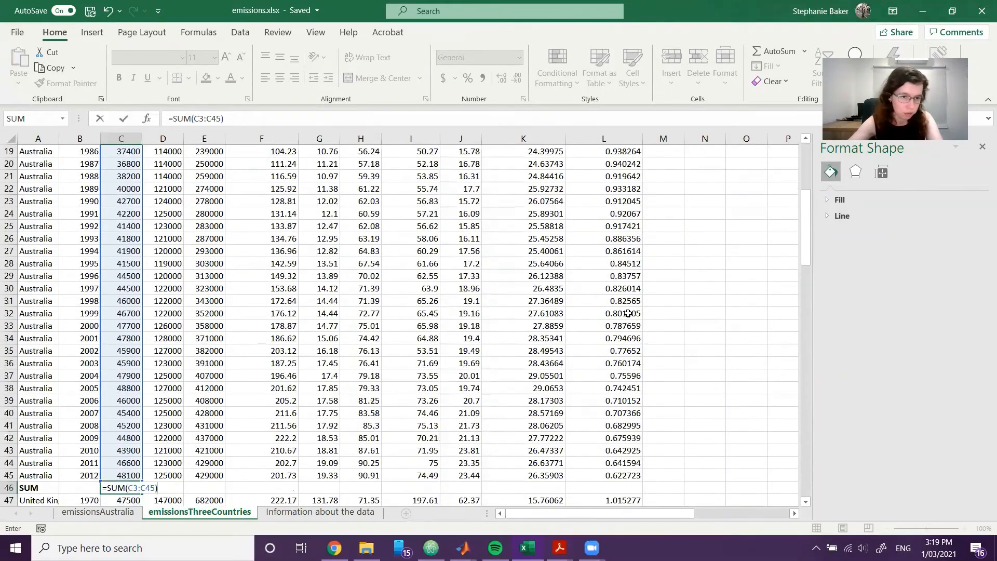
{"action": "type", "text": "4"}
{"action": "key", "text": "Return"}
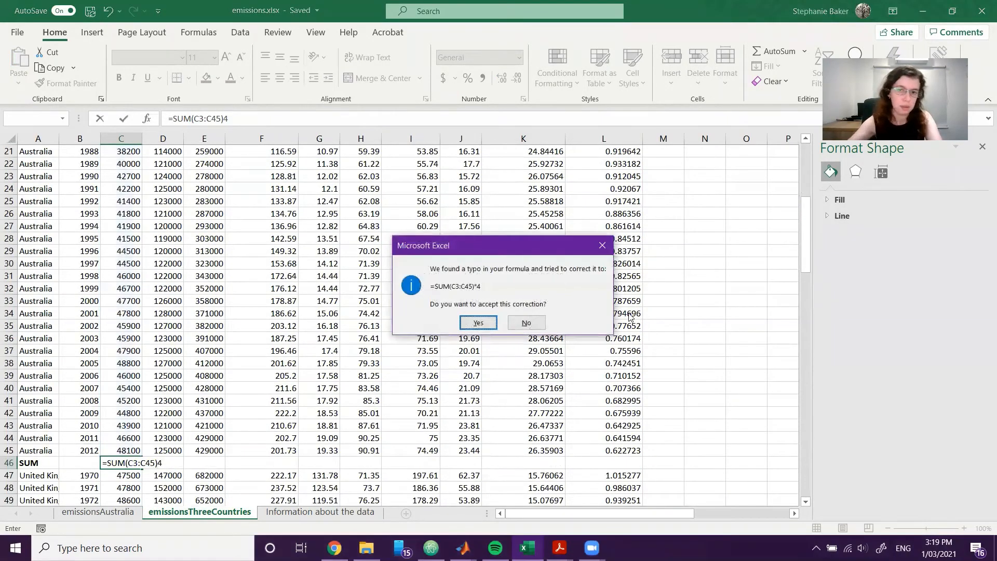
{"action": "left_click", "coordinate": [541, 325]}
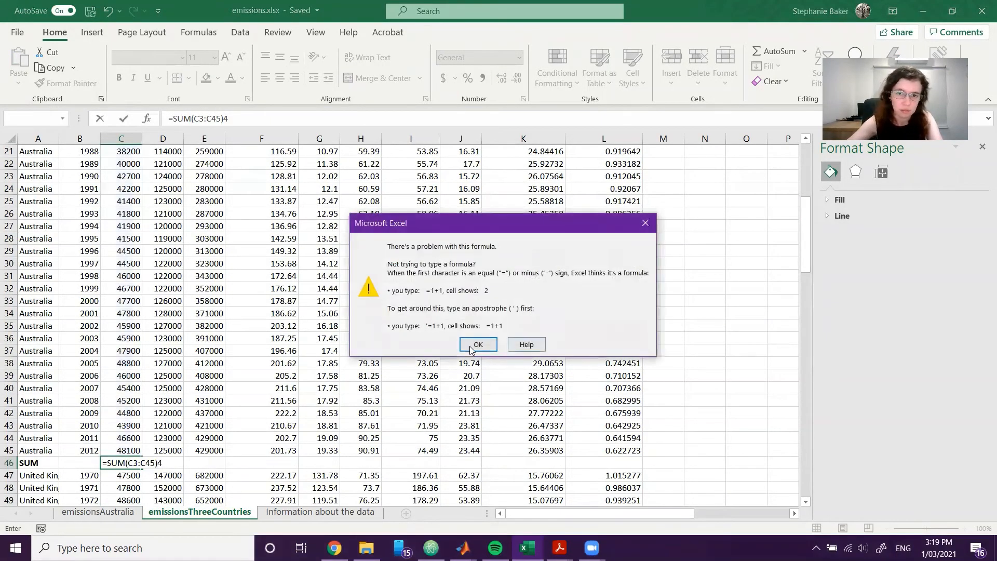
{"action": "left_click", "coordinate": [527, 345]}
{"action": "key", "text": "Return"}
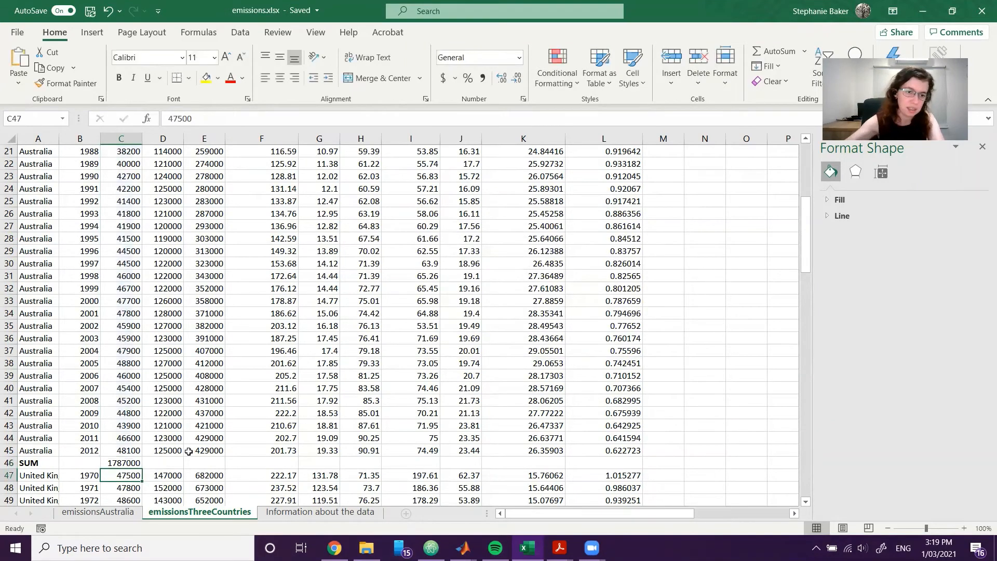
Copy Australia's CO2 sum formula from C46 across to the N2O and CH4 columns, D46:E46.
{"action": "left_click", "coordinate": [127, 464]}
{"action": "left_click_drag", "start_coordinate": [141, 469], "coordinate": [213, 465]}
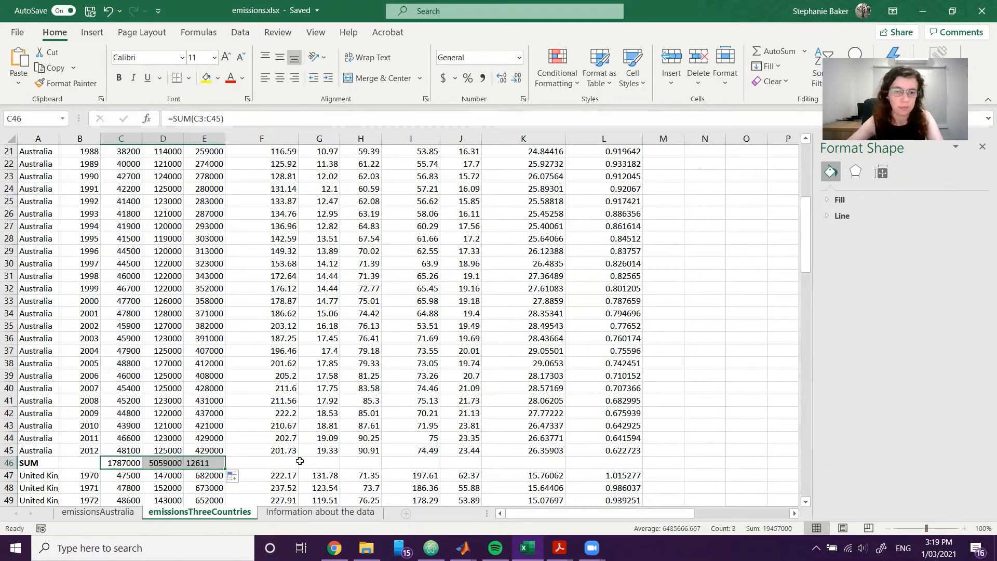
{"action": "left_click", "coordinate": [346, 448]}
Total the United Kingdom's CO2 in C90 with =SUM(C47:C89) and copy the formula across to N2O and CH4.
{"action": "scroll", "coordinate": [344, 462], "scroll_direction": "down", "scroll_amount": 9}
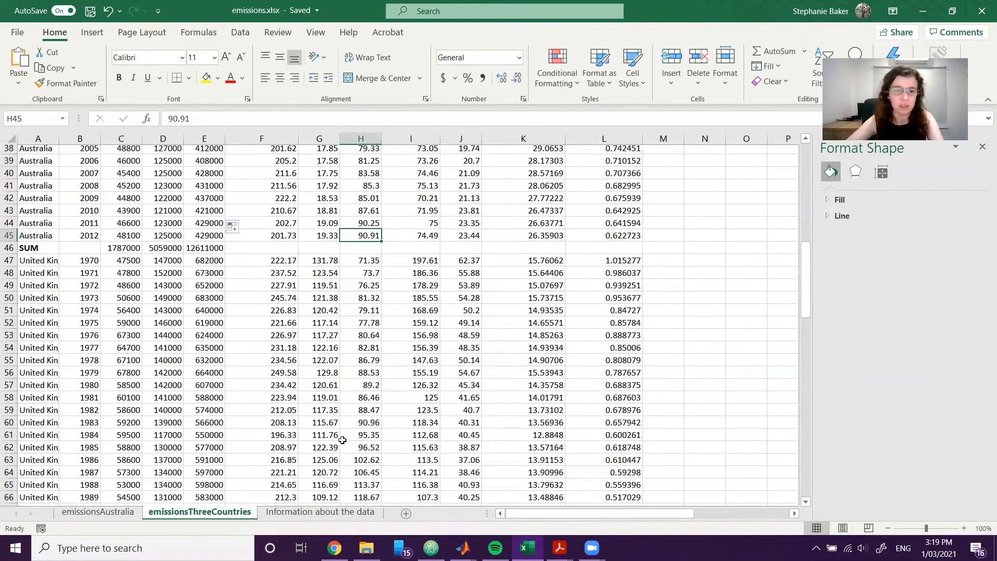
{"action": "scroll", "coordinate": [345, 427], "scroll_direction": "down", "scroll_amount": 7}
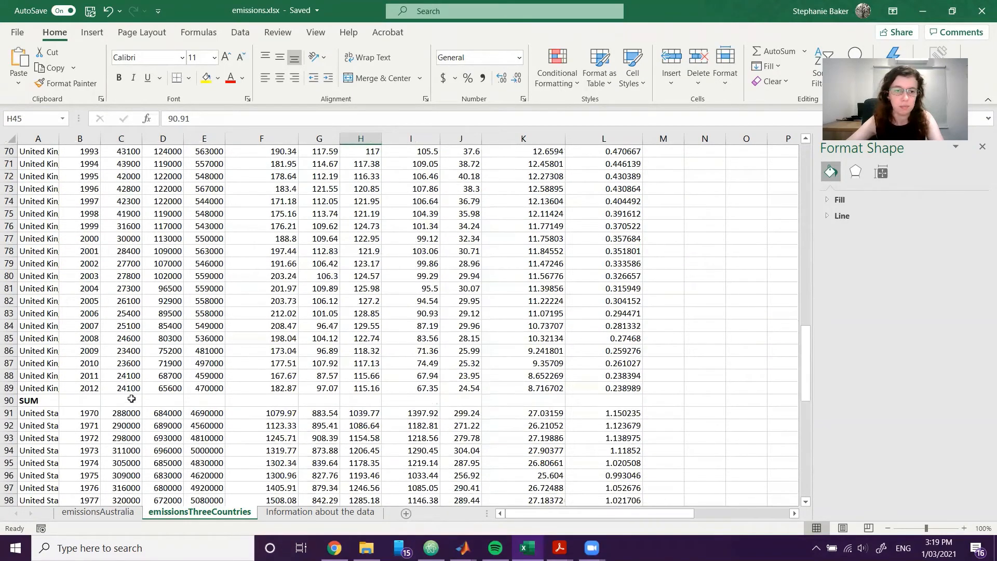
{"action": "left_click", "coordinate": [131, 398]}
{"action": "type", "text": "=SUM("}
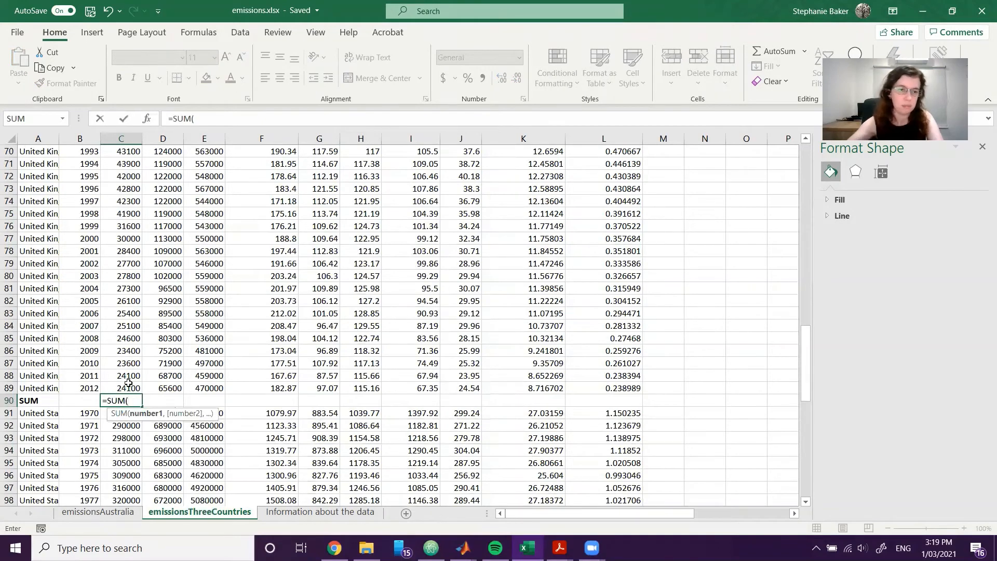
{"action": "scroll", "coordinate": [128, 383], "scroll_direction": "up", "scroll_amount": 9}
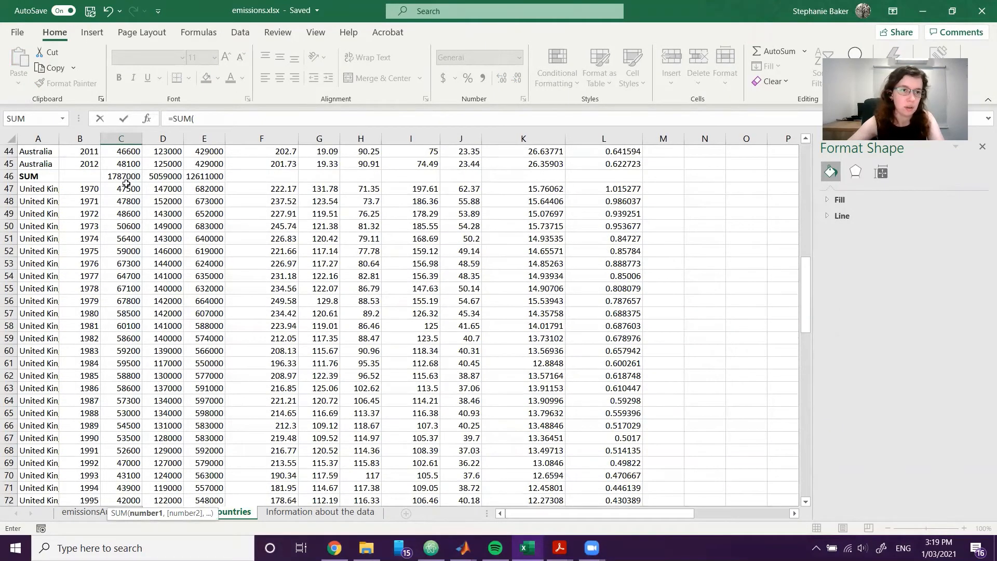
{"action": "left_click_drag", "start_coordinate": [123, 190], "coordinate": [122, 464]}
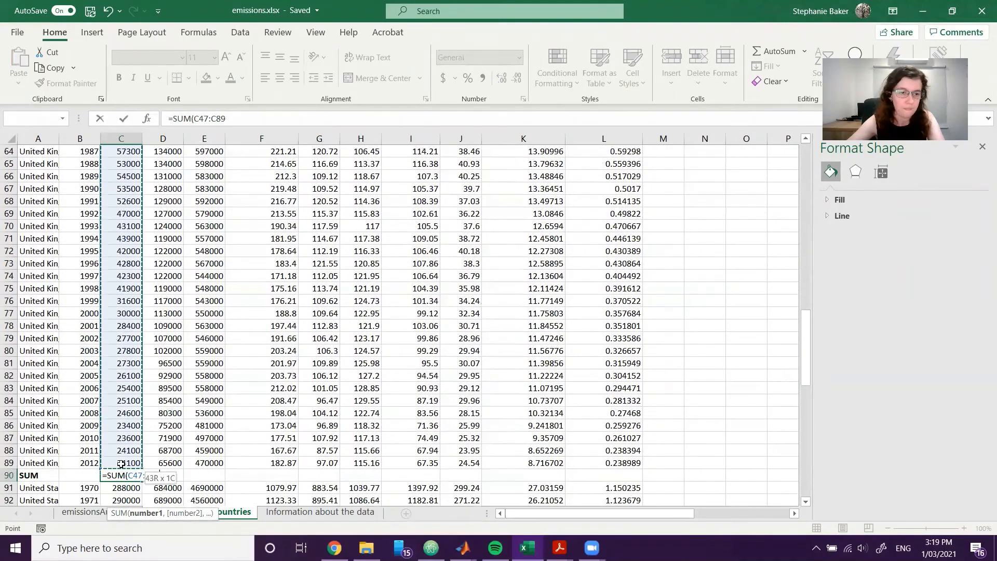
{"action": "key", "text": "Return"}
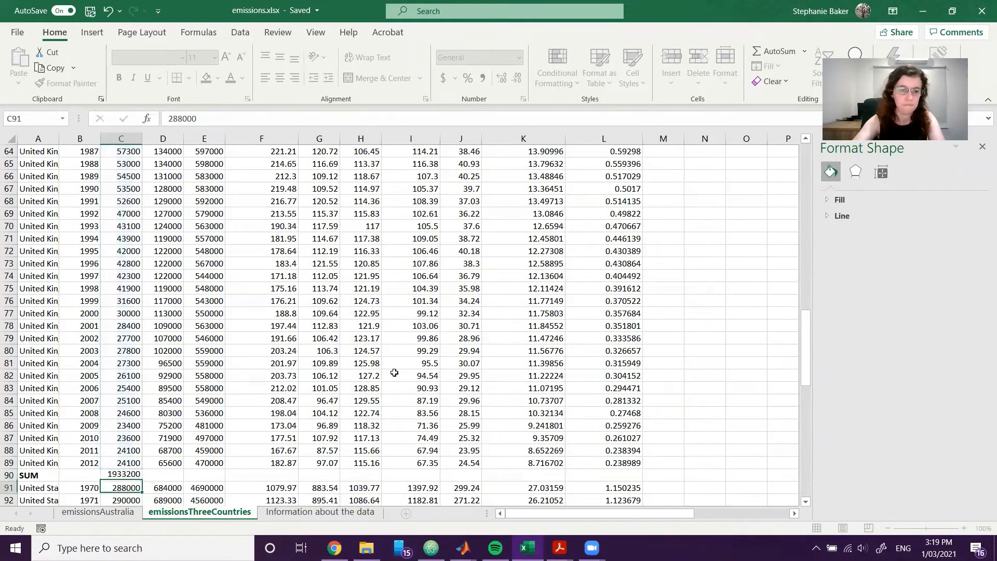
{"action": "left_click", "coordinate": [136, 473]}
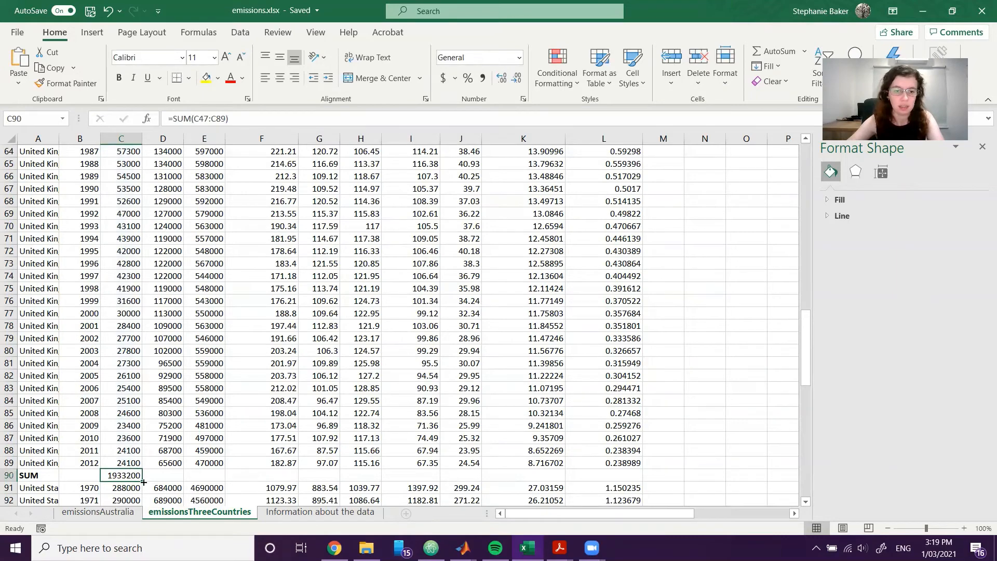
{"action": "left_click_drag", "start_coordinate": [142, 481], "coordinate": [218, 477]}
Total the United States' CO2 emissions in cell C134 of the SUM row with =SUM(C91:C133).
{"action": "scroll", "coordinate": [406, 420], "scroll_direction": "down", "scroll_amount": 2}
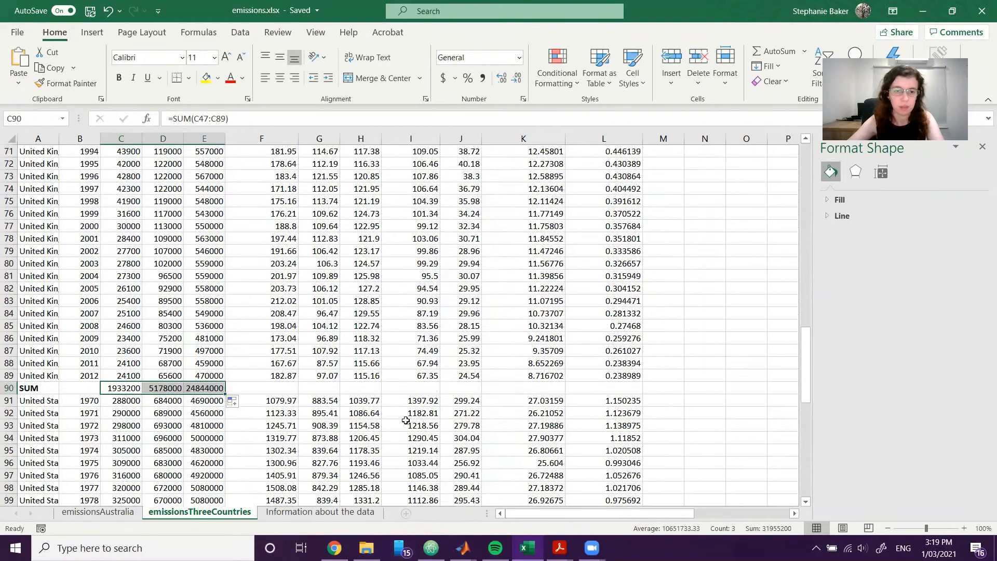
{"action": "scroll", "coordinate": [405, 420], "scroll_direction": "down", "scroll_amount": 13}
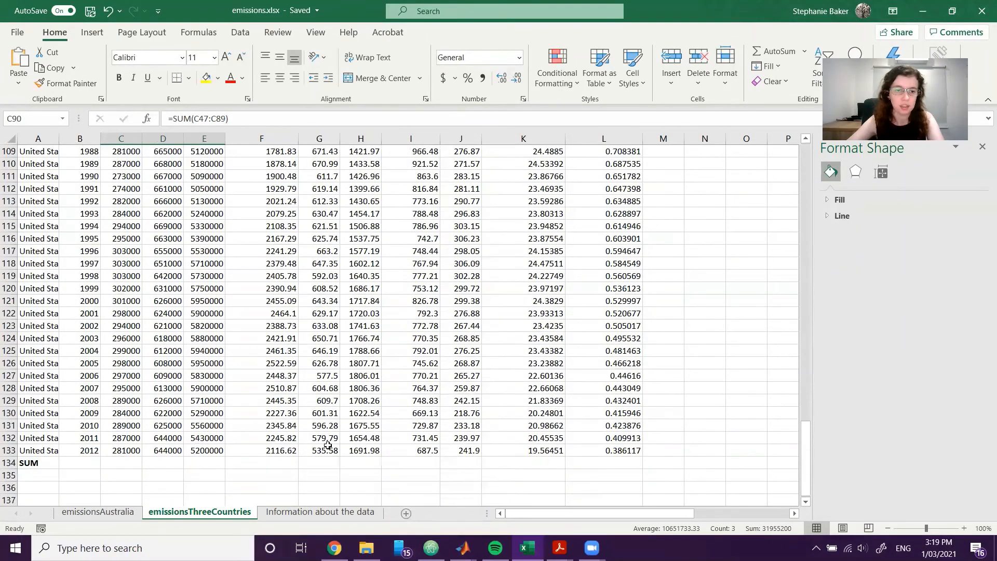
{"action": "scroll", "coordinate": [328, 446], "scroll_direction": "down", "scroll_amount": 1}
{"action": "left_click", "coordinate": [127, 414]}
{"action": "type", "text": "=SUM("}
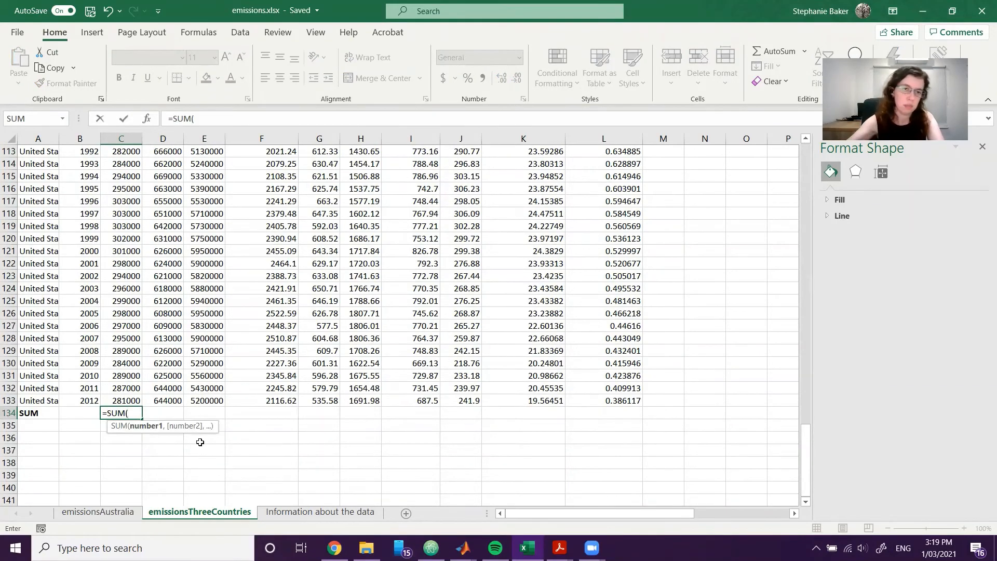
{"action": "scroll", "coordinate": [200, 442], "scroll_direction": "up", "scroll_amount": 10}
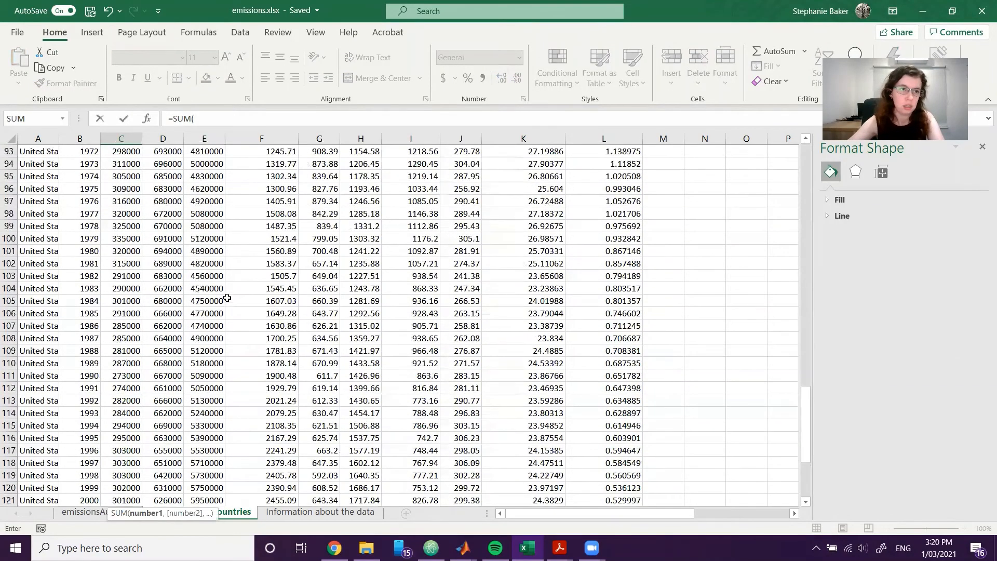
{"action": "left_click_drag", "start_coordinate": [130, 250], "coordinate": [118, 496]}
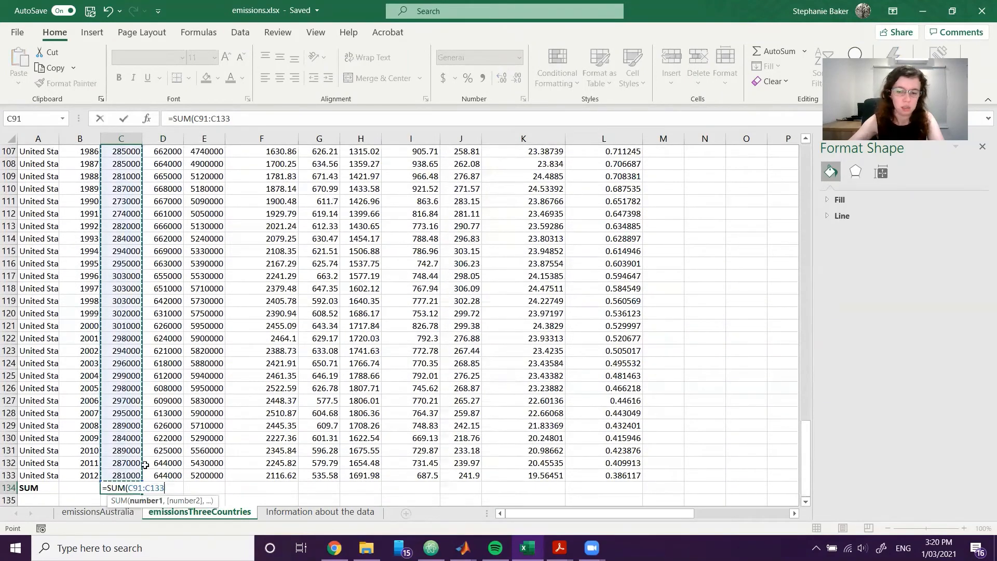
{"action": "key", "text": "Return"}
Copy the United States' CO2 sum formula from C134 across to the N2O and CH4 columns, D134:E134.
{"action": "left_click", "coordinate": [125, 488]}
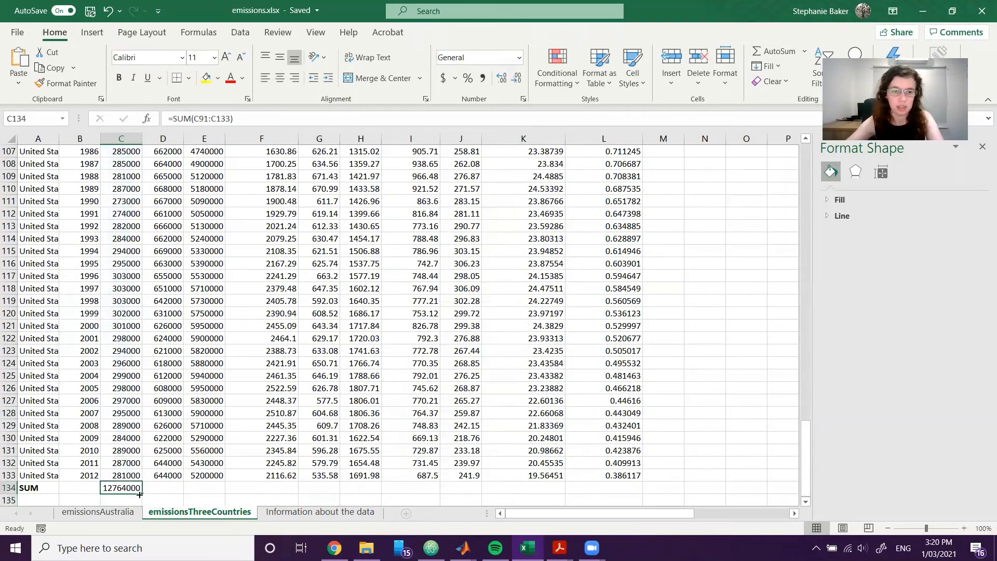
{"action": "left_click_drag", "start_coordinate": [142, 494], "coordinate": [220, 492]}
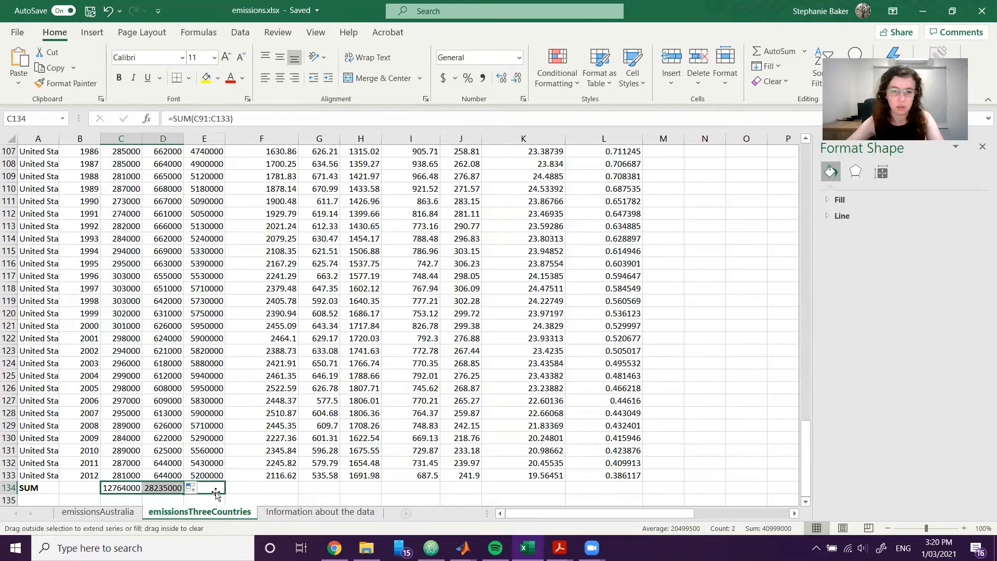
{"action": "left_click", "coordinate": [262, 450]}
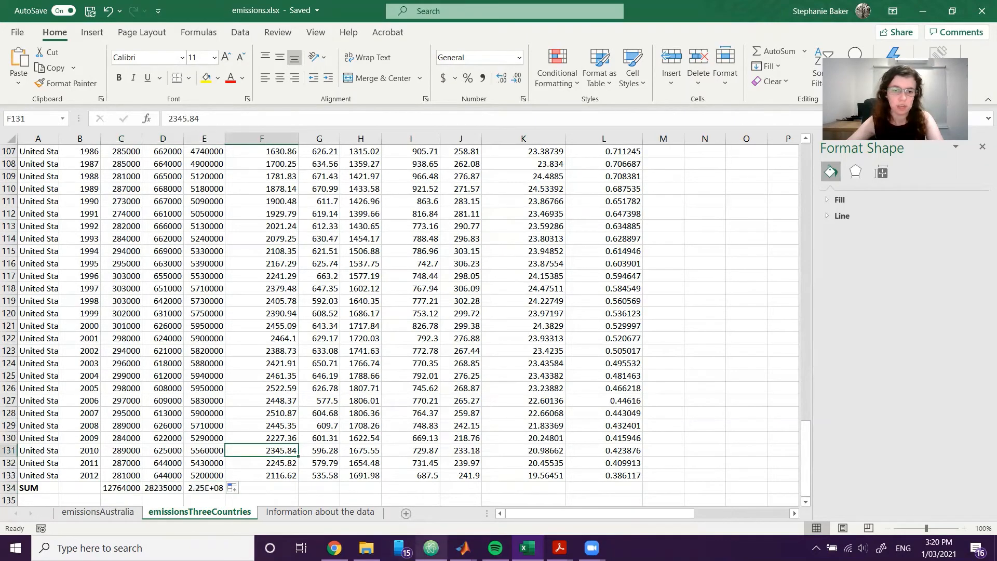
{"action": "left_click", "coordinate": [205, 487]}
Select the gas totals of all three countries together: C46:E46, C90:E90 and C134:E134.
{"action": "scroll", "coordinate": [554, 309], "scroll_direction": "down", "scroll_amount": 2}
{"action": "scroll", "coordinate": [217, 411], "scroll_direction": "up", "scroll_amount": 2}
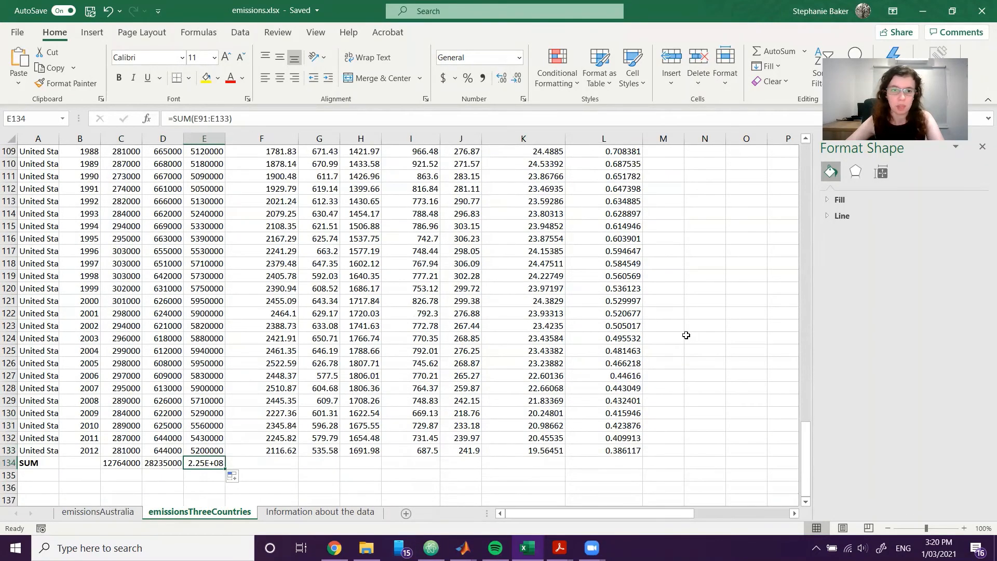
{"action": "scroll", "coordinate": [686, 335], "scroll_direction": "down", "scroll_amount": 2, "text": "ctrl"}
{"action": "scroll", "coordinate": [312, 389], "scroll_direction": "up", "scroll_amount": 2, "text": "ctrl"}
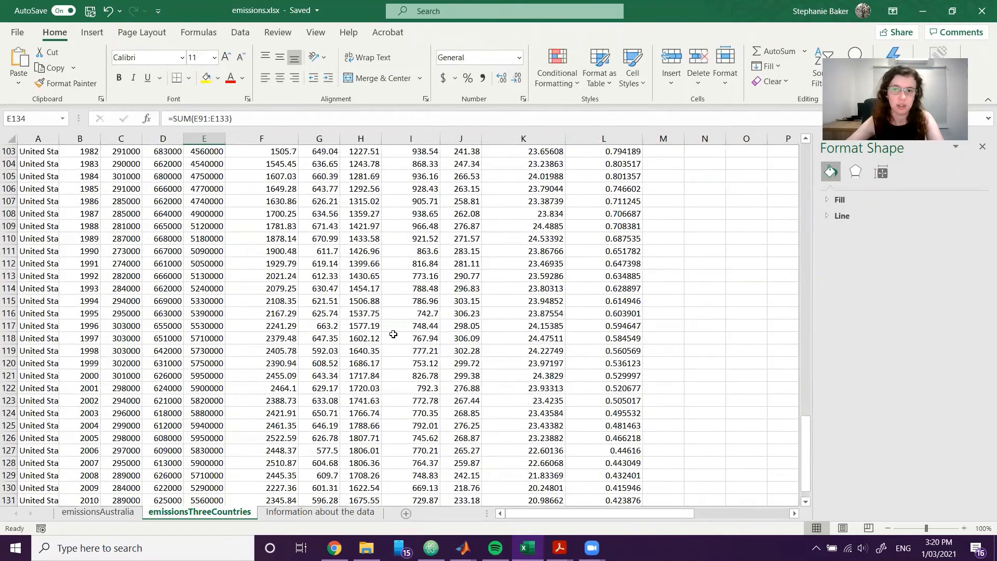
{"action": "left_click_drag", "start_coordinate": [806, 447], "coordinate": [782, 266]}
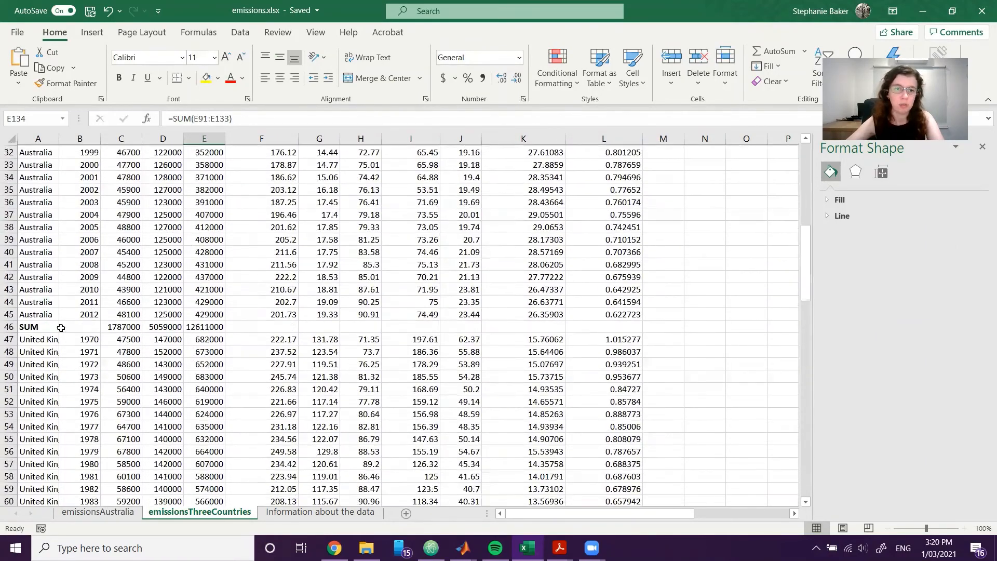
{"action": "left_click_drag", "start_coordinate": [116, 326], "coordinate": [196, 322]}
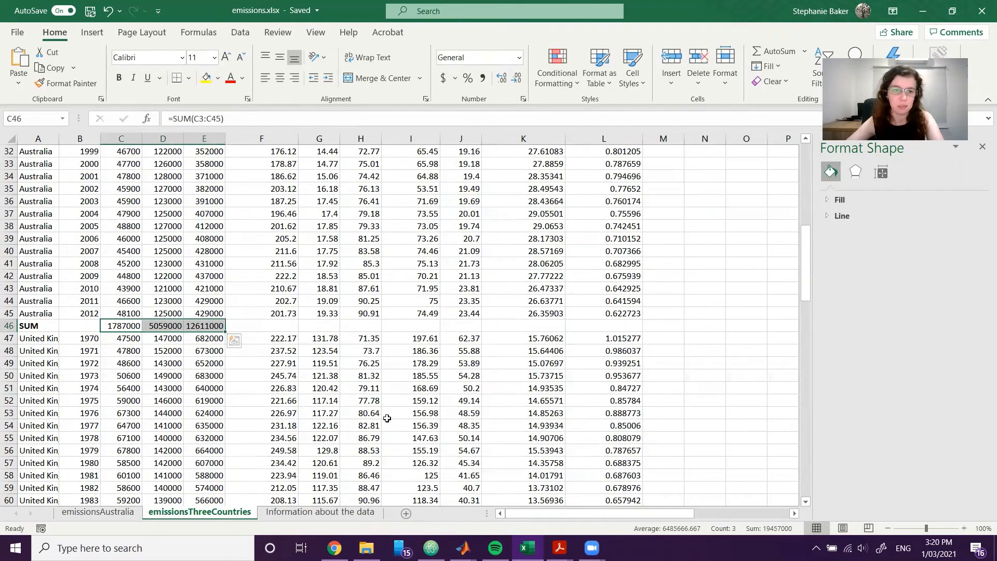
{"action": "scroll", "coordinate": [389, 421], "scroll_direction": "down", "scroll_amount": 7}
{"action": "scroll", "coordinate": [393, 443], "scroll_direction": "down", "scroll_amount": 6}
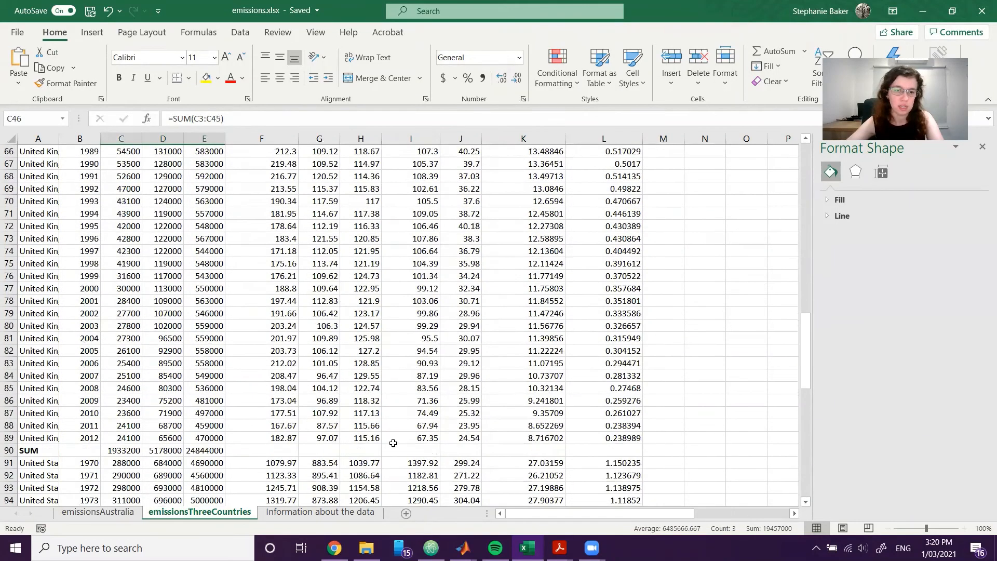
{"action": "left_click_drag", "start_coordinate": [135, 363], "coordinate": [208, 363], "text": "ctrl"}
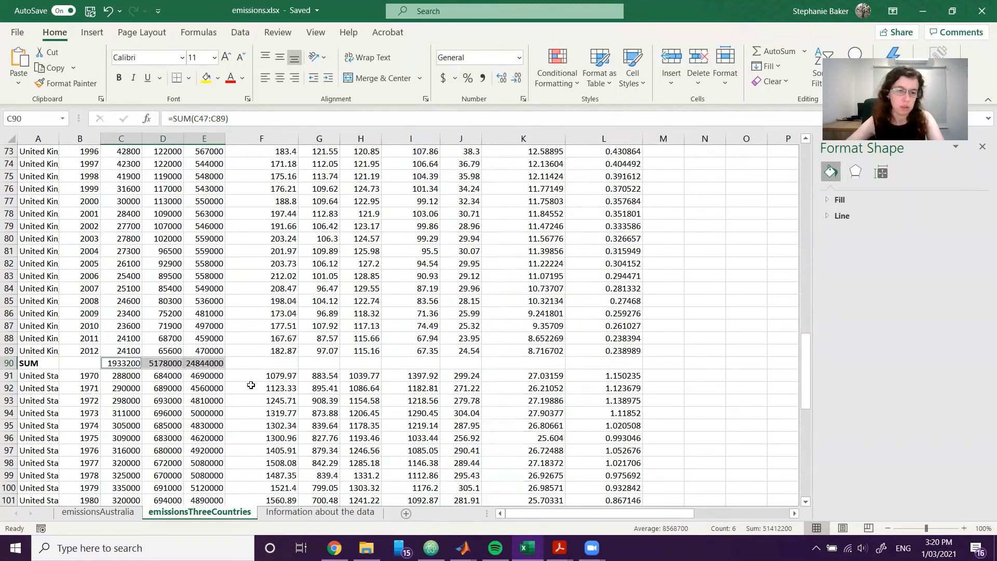
{"action": "scroll", "coordinate": [363, 404], "scroll_direction": "down", "scroll_amount": 7}
{"action": "scroll", "coordinate": [363, 403], "scroll_direction": "down", "scroll_amount": 7}
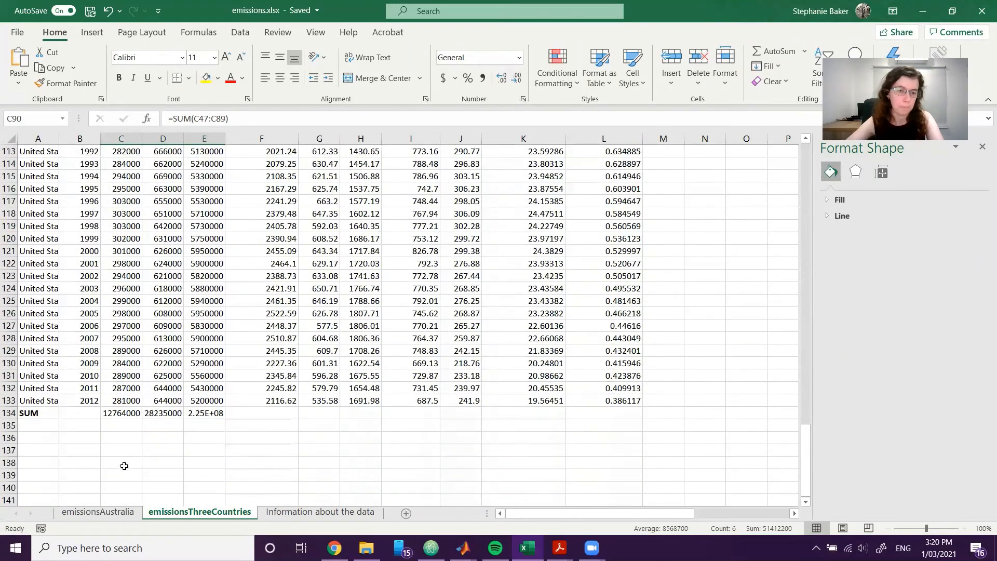
{"action": "left_click_drag", "start_coordinate": [126, 414], "coordinate": [239, 429], "text": "ctrl"}
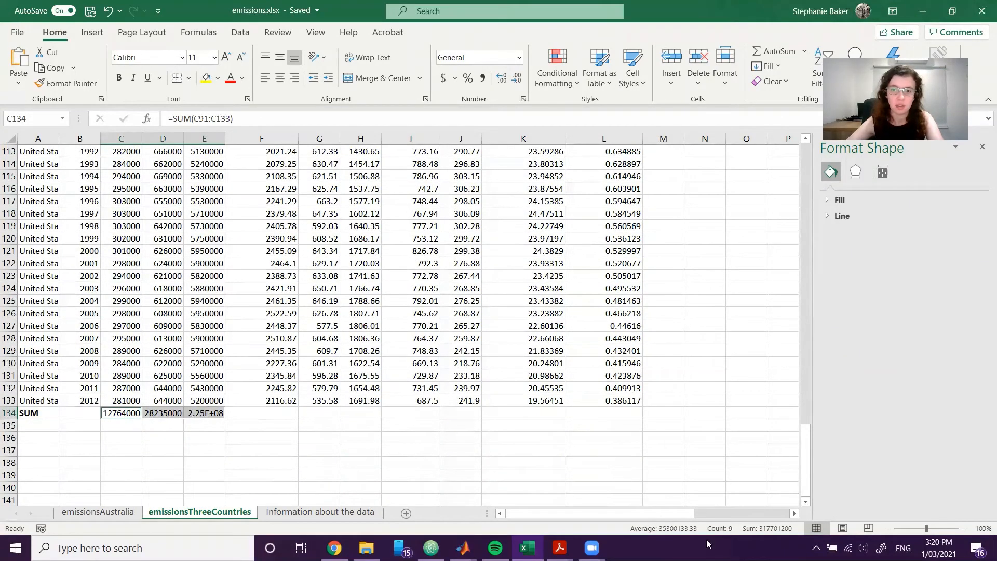
Open the recommended charts for the selected totals and compare the previews of the first two clustered column options.
{"action": "left_click", "coordinate": [91, 43]}
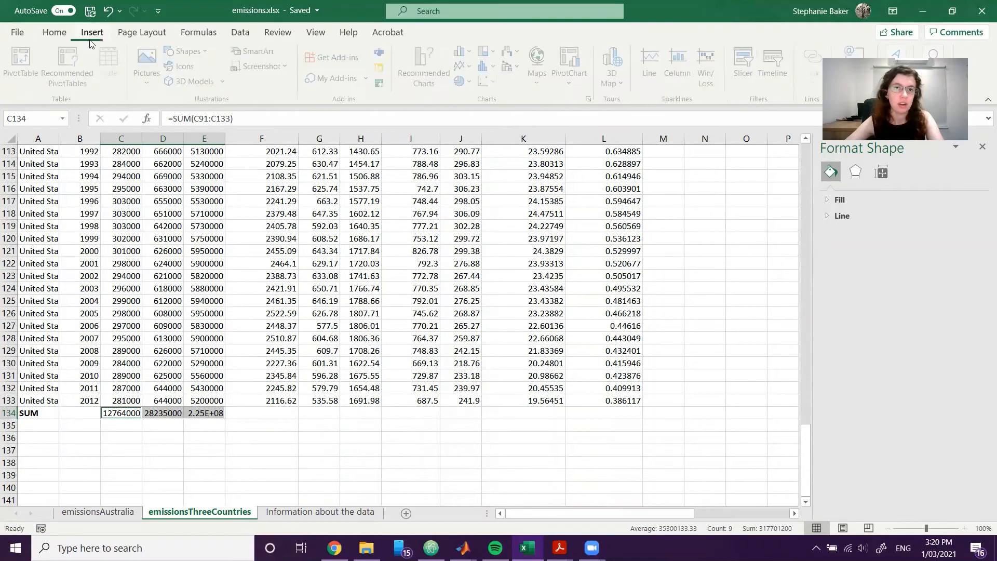
{"action": "left_click", "coordinate": [424, 67]}
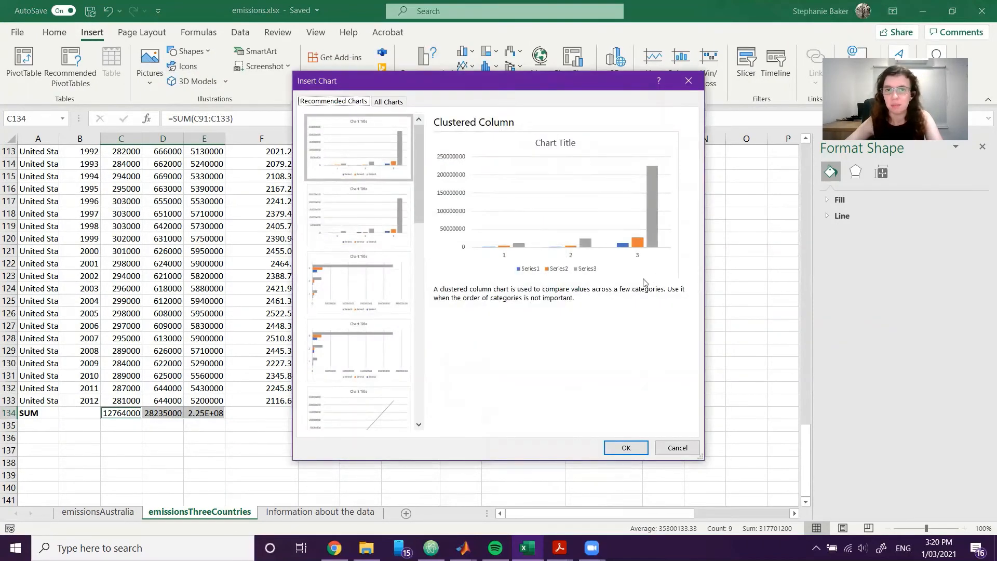
{"action": "left_click", "coordinate": [376, 222]}
{"action": "left_click", "coordinate": [366, 154]}
{"action": "left_click", "coordinate": [356, 204]}
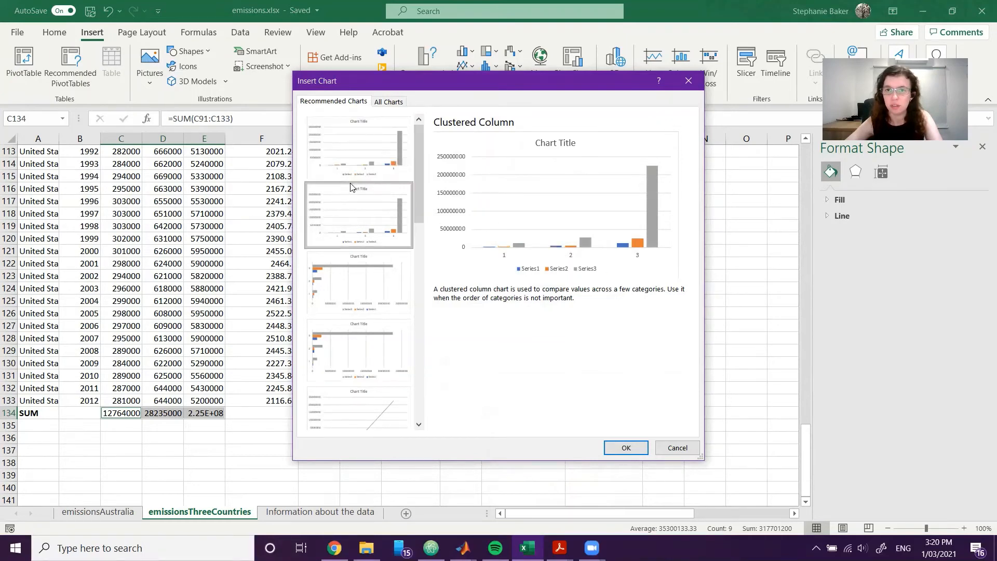
{"action": "left_click", "coordinate": [355, 145]}
{"action": "left_click", "coordinate": [354, 215]}
{"action": "left_click", "coordinate": [356, 151]}
{"action": "left_click", "coordinate": [359, 206]}
{"action": "left_click", "coordinate": [363, 192]}
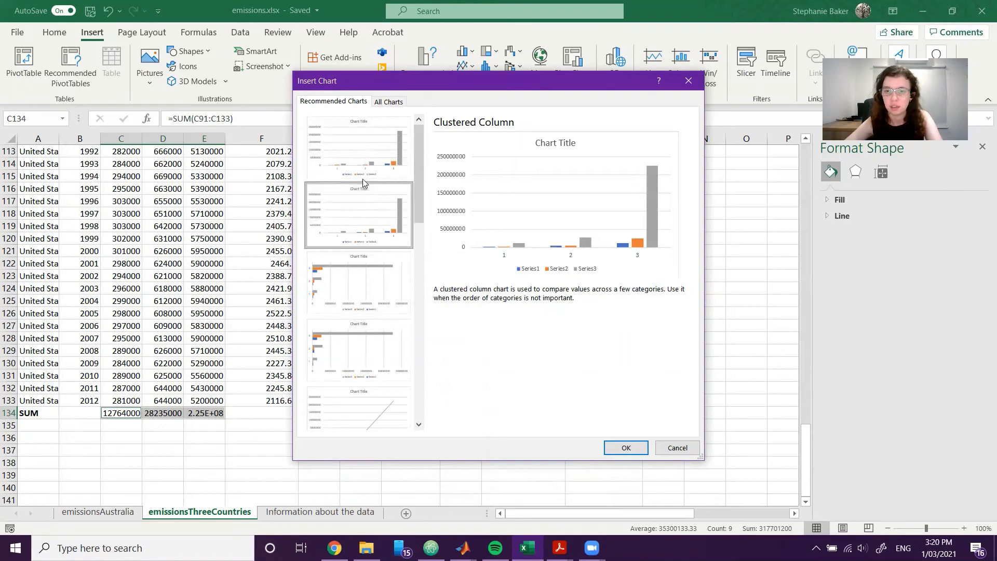
{"action": "left_click", "coordinate": [366, 146]}
{"action": "left_click", "coordinate": [364, 201]}
{"action": "left_click", "coordinate": [370, 146]}
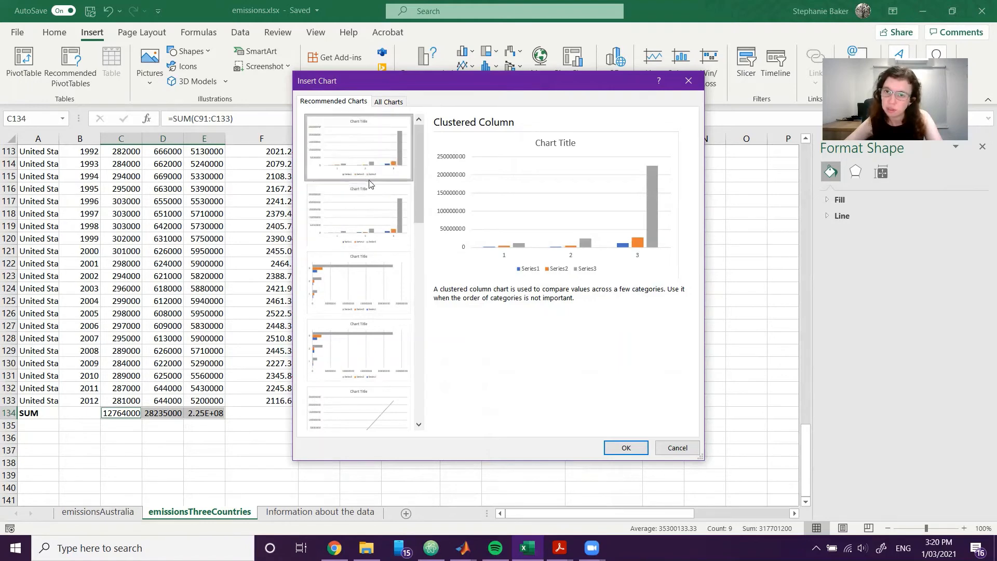
{"action": "left_click", "coordinate": [366, 201]}
{"action": "left_click", "coordinate": [369, 146]}
{"action": "left_click", "coordinate": [365, 208]}
{"action": "left_click", "coordinate": [366, 157]}
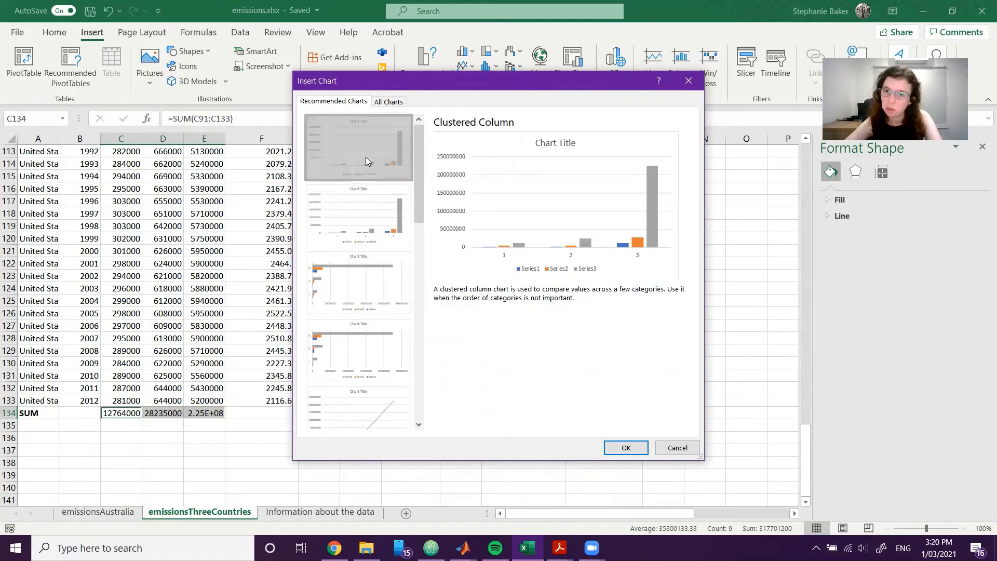
{"action": "left_click", "coordinate": [367, 201]}
{"action": "left_click", "coordinate": [373, 155]}
{"action": "left_click", "coordinate": [369, 211]}
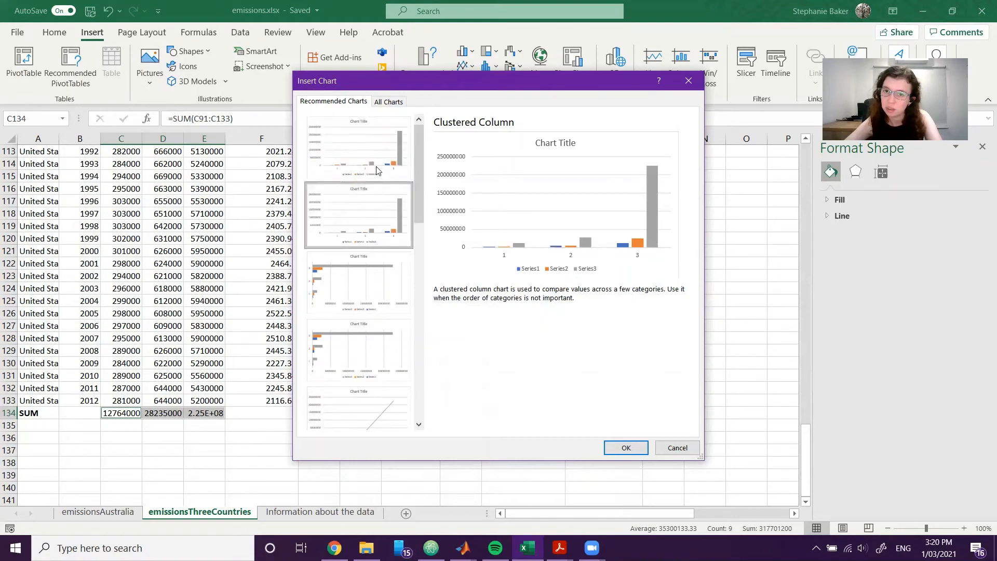
Insert the first recommended Clustered Column chart and move it onto the empty cells beside the data table.
{"action": "left_click", "coordinate": [378, 171]}
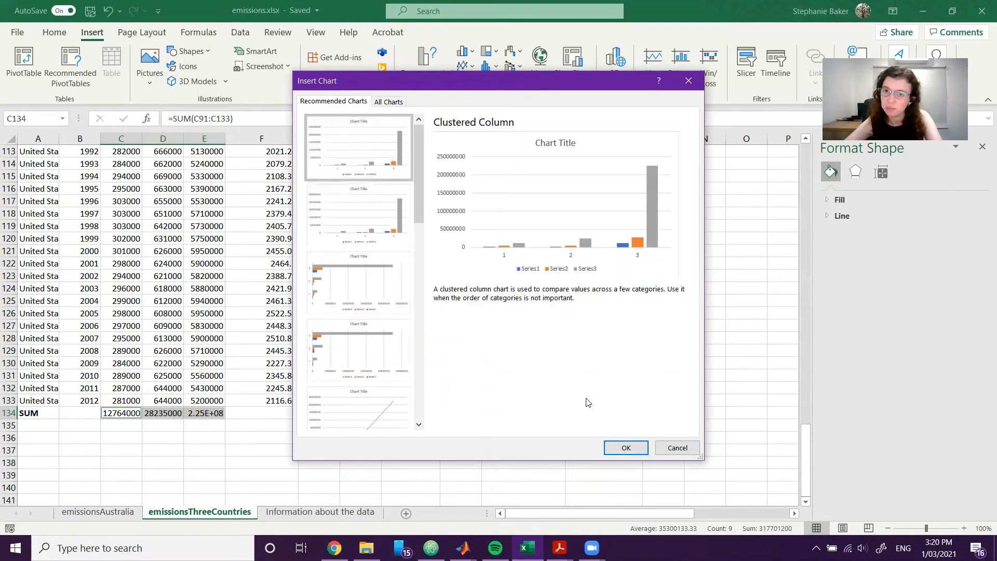
{"action": "left_click", "coordinate": [627, 448]}
{"action": "scroll", "coordinate": [630, 414], "scroll_direction": "down", "scroll_amount": 3}
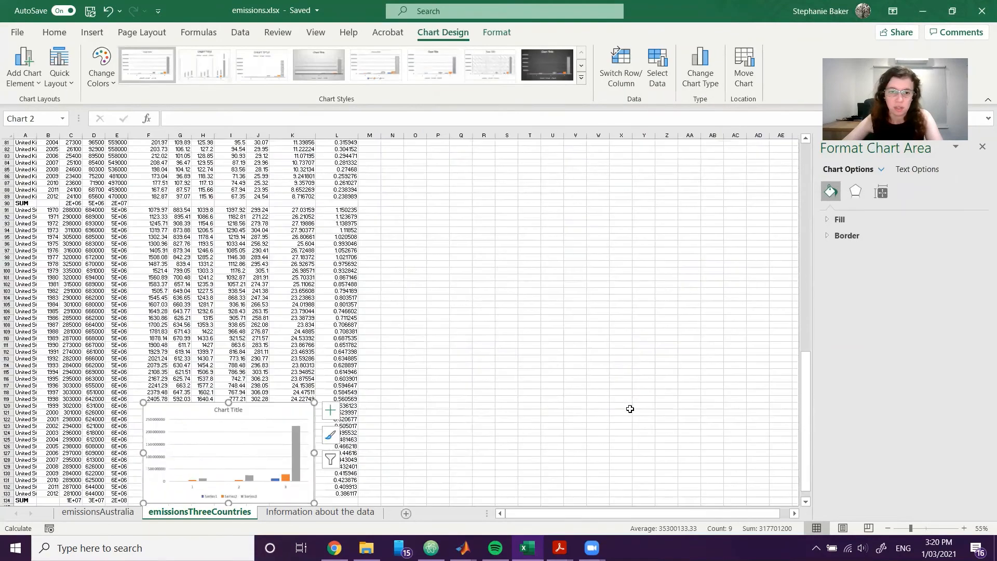
{"action": "left_click_drag", "start_coordinate": [272, 417], "coordinate": [682, 125]}
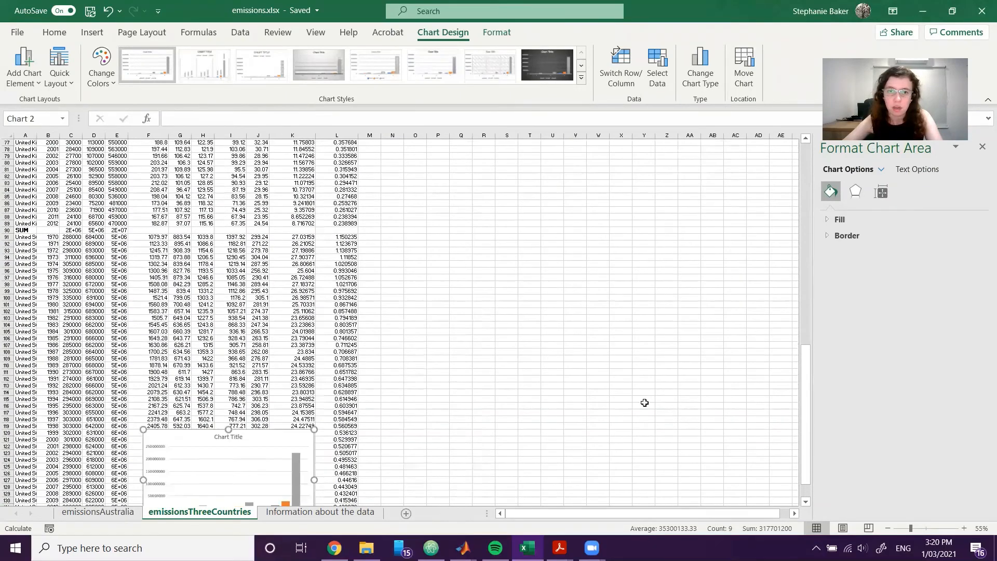
{"action": "left_click_drag", "start_coordinate": [251, 451], "coordinate": [492, 239]}
Move the column chart up the sheet so it sits directly below the existing three-country line chart.
{"action": "scroll", "coordinate": [618, 358], "scroll_direction": "up", "scroll_amount": 8}
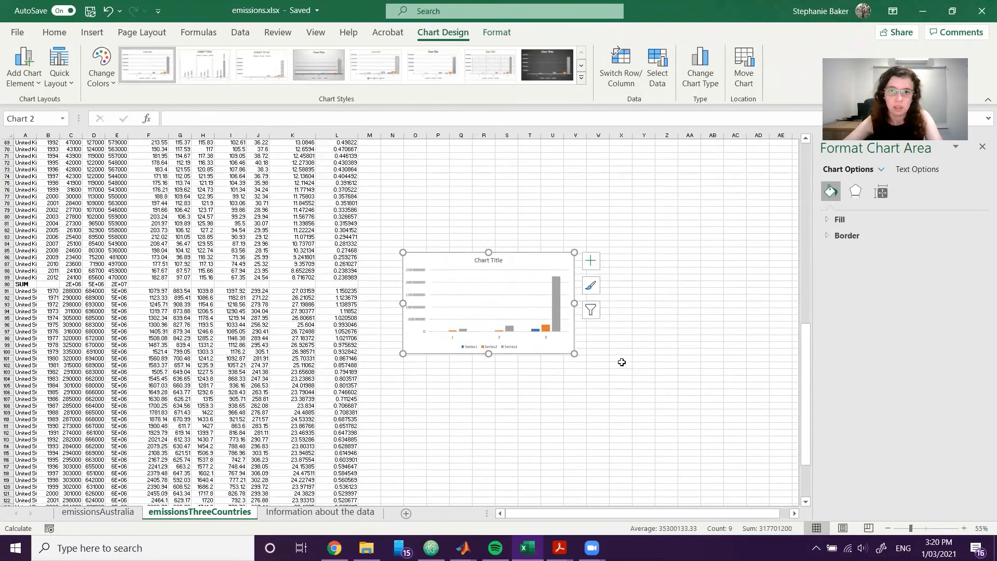
{"action": "scroll", "coordinate": [526, 334], "scroll_direction": "down", "scroll_amount": 3}
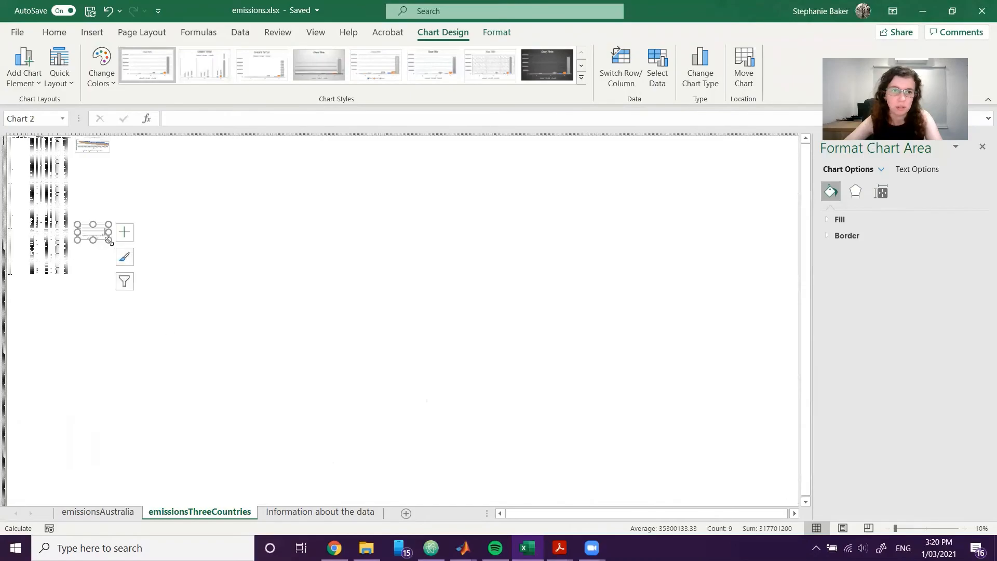
{"action": "left_click_drag", "start_coordinate": [102, 229], "coordinate": [96, 165]}
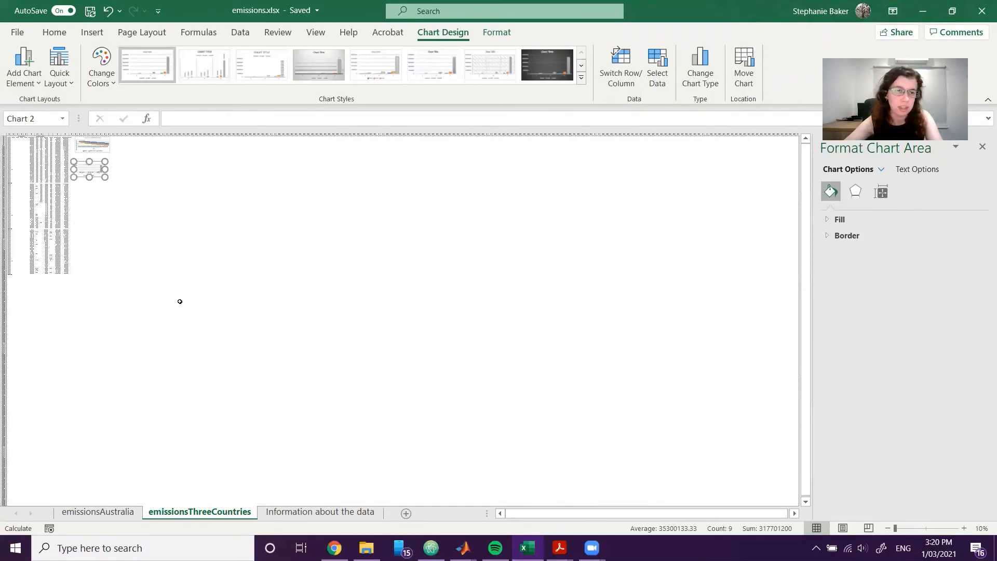
{"action": "scroll", "coordinate": [548, 156], "scroll_direction": "up", "scroll_amount": 4}
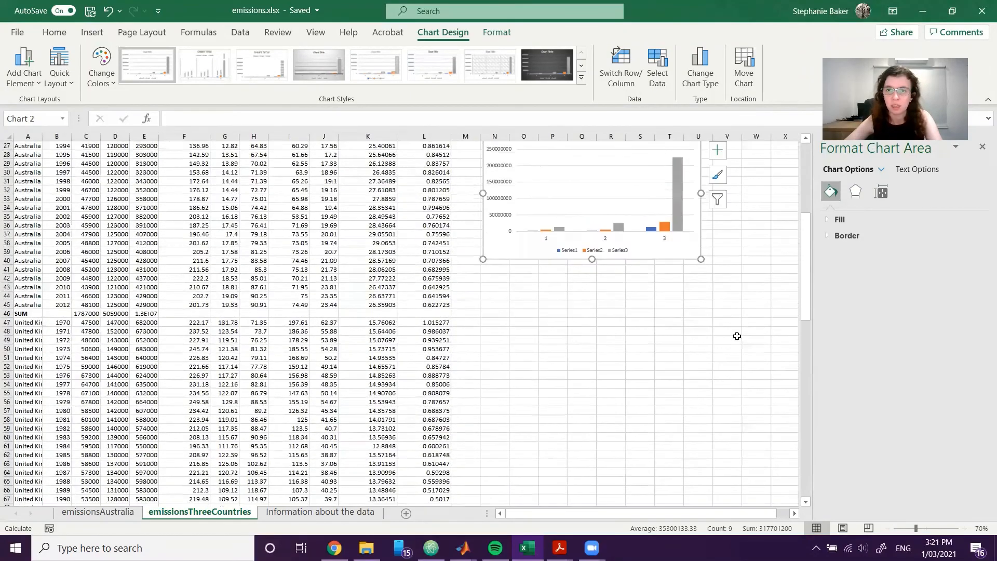
{"action": "scroll", "coordinate": [783, 333], "scroll_direction": "up", "scroll_amount": 2}
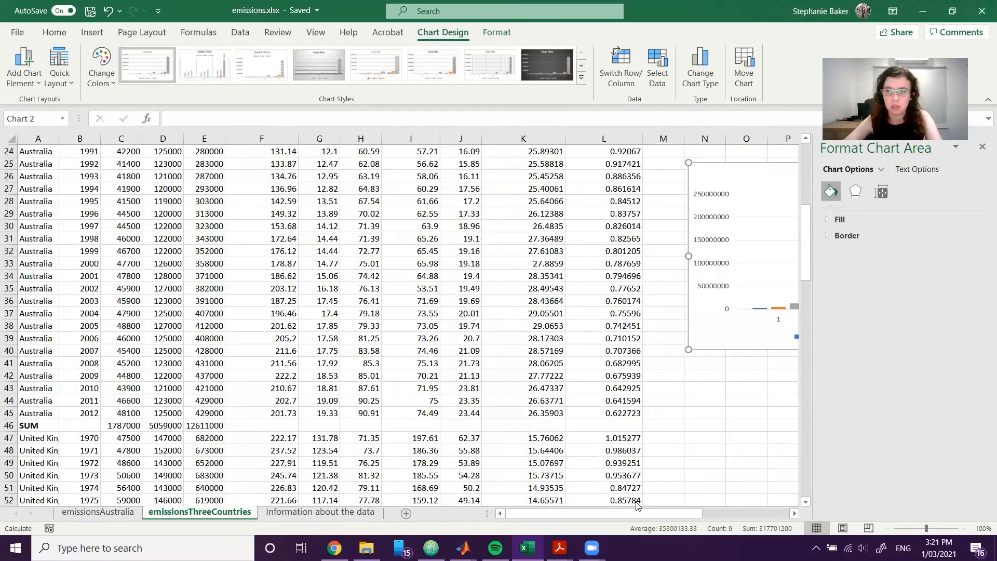
{"action": "left_click_drag", "start_coordinate": [638, 512], "coordinate": [724, 513]}
{"action": "scroll", "coordinate": [644, 324], "scroll_direction": "up", "scroll_amount": 3}
{"action": "left_click_drag", "start_coordinate": [634, 245], "coordinate": [650, 197]}
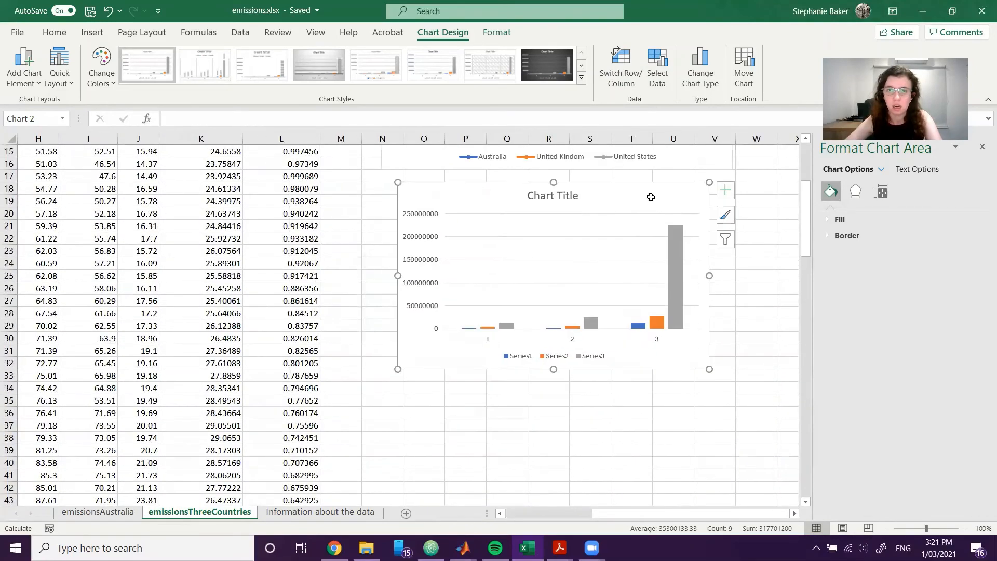
Widen the column chart to line up with the line chart above it, spanning columns N to V, and deselect it.
{"action": "left_click_drag", "start_coordinate": [710, 278], "coordinate": [745, 276]}
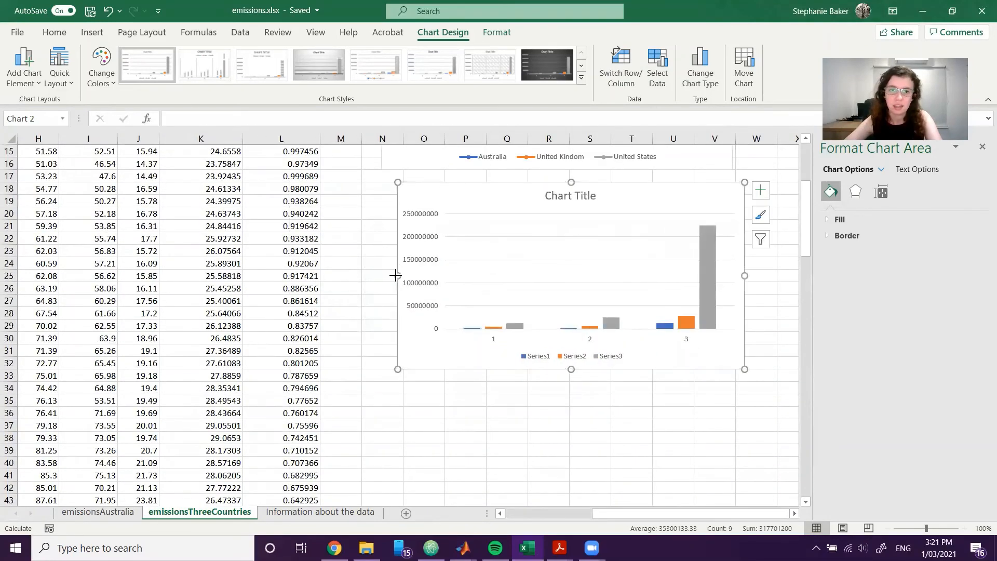
{"action": "left_click_drag", "start_coordinate": [397, 276], "coordinate": [371, 276]}
{"action": "left_click_drag", "start_coordinate": [505, 193], "coordinate": [516, 192]}
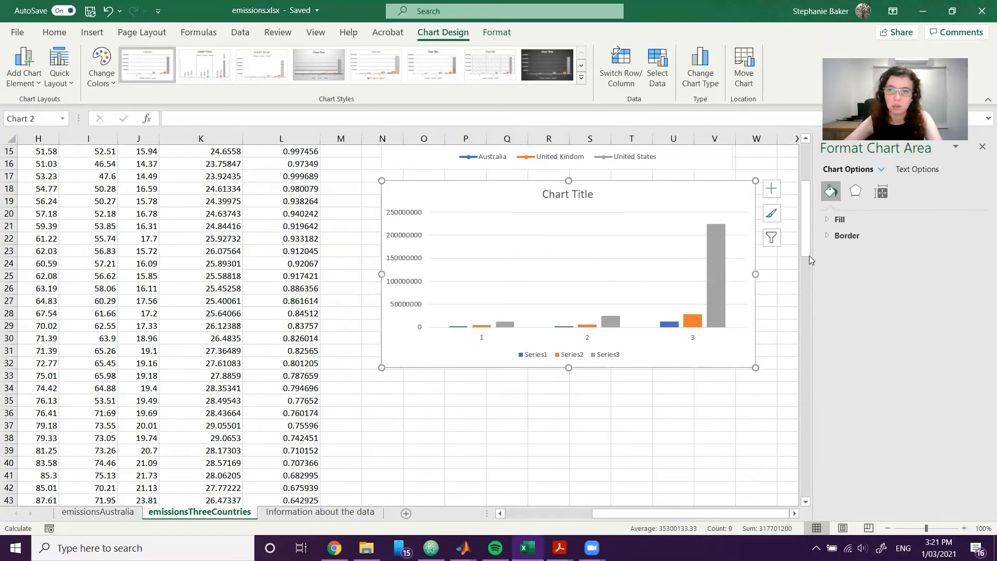
{"action": "left_click_drag", "start_coordinate": [757, 274], "coordinate": [731, 276]}
{"action": "left_click", "coordinate": [764, 411]}
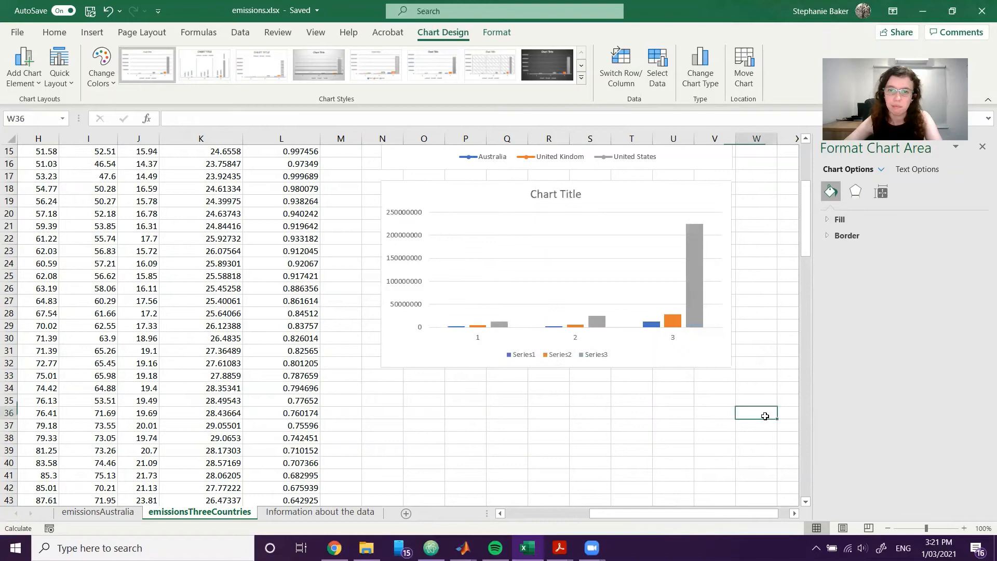
Open the data source settings of the column chart.
{"action": "left_click", "coordinate": [522, 356]}
{"action": "left_click", "coordinate": [524, 357]}
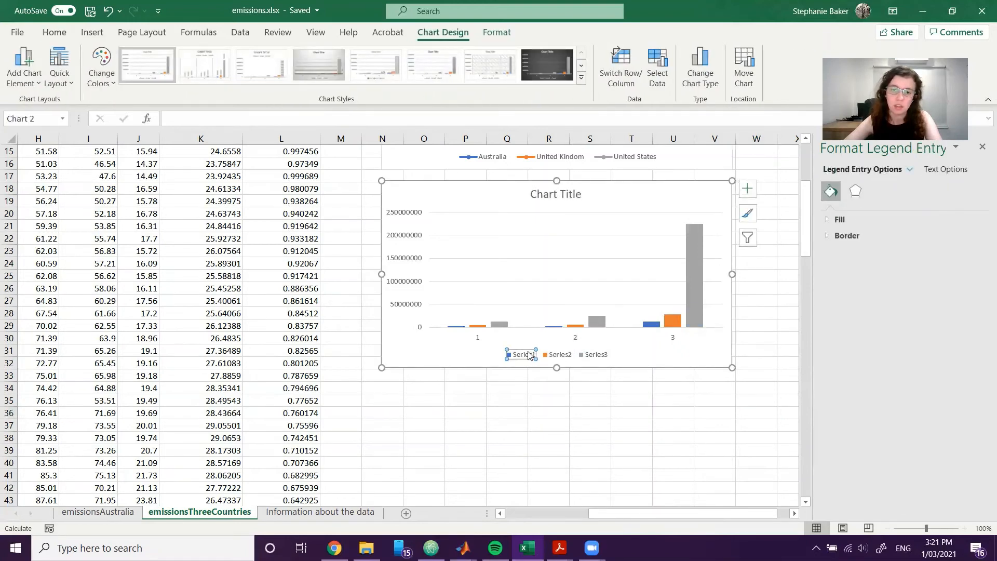
{"action": "left_click", "coordinate": [631, 450]}
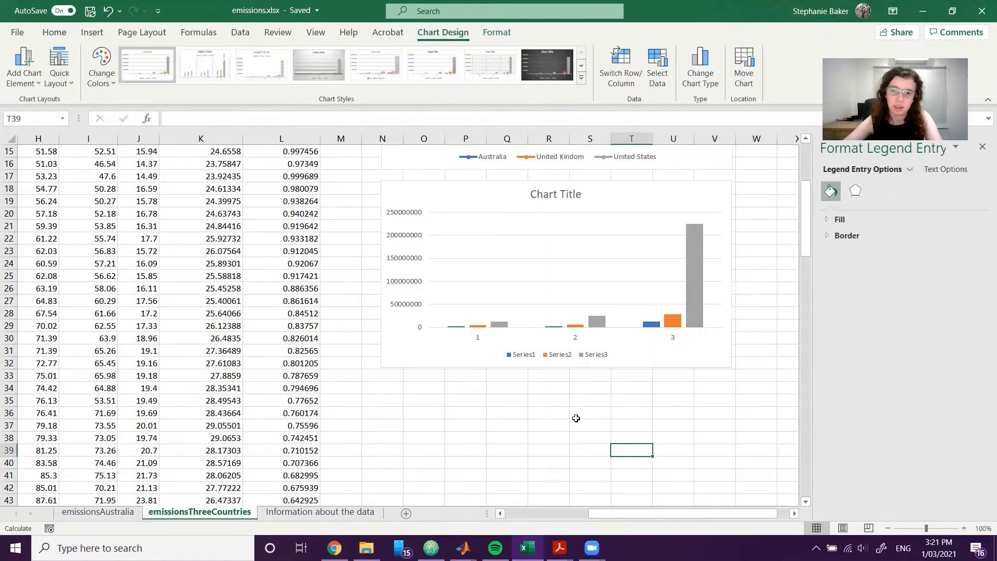
{"action": "left_click", "coordinate": [494, 340]}
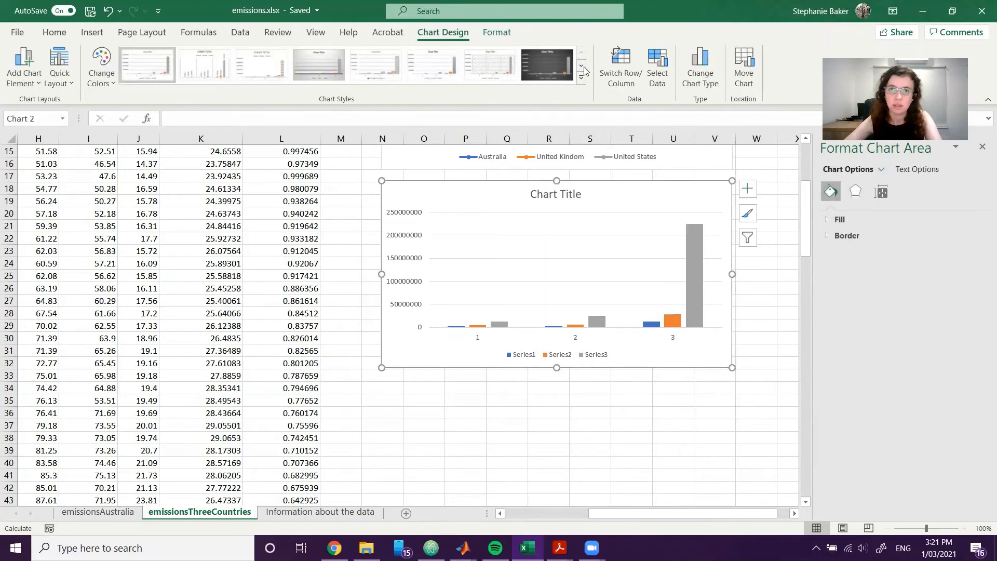
{"action": "left_click", "coordinate": [657, 75]}
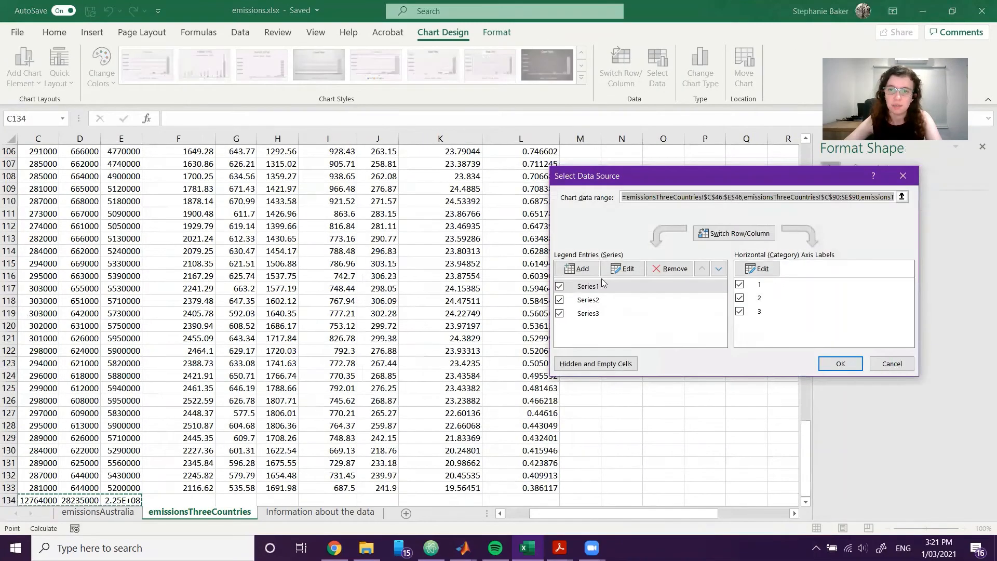
Check which cells the first series takes its values from and name that series Australia.
{"action": "left_click", "coordinate": [594, 300]}
{"action": "left_click", "coordinate": [597, 314]}
{"action": "left_click", "coordinate": [590, 286]}
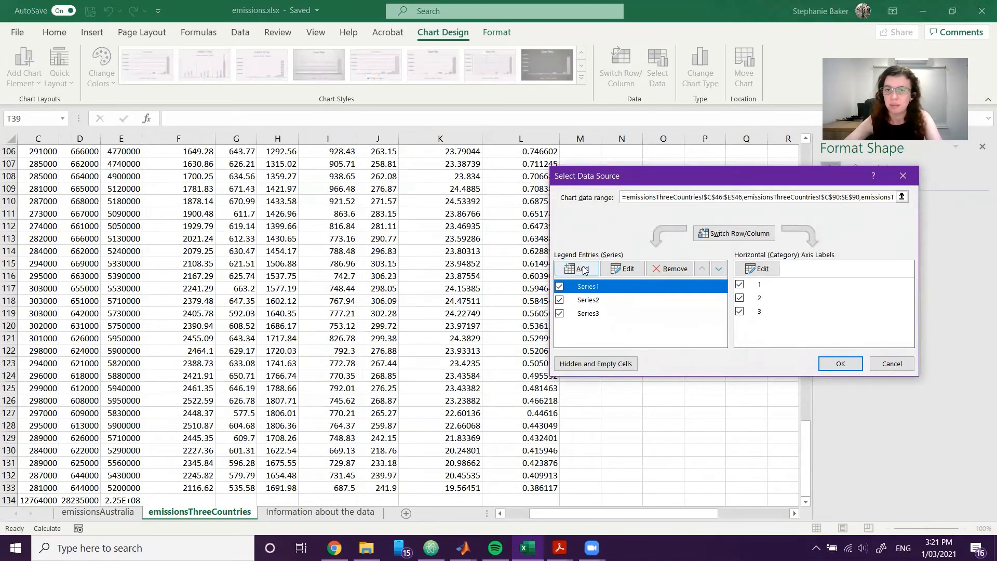
{"action": "left_click", "coordinate": [624, 269]}
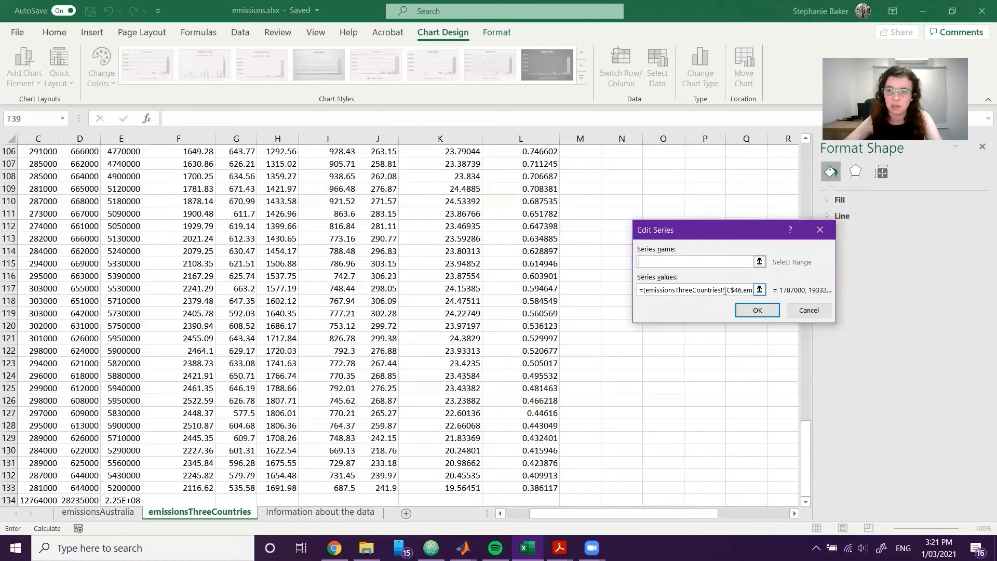
{"action": "left_click_drag", "start_coordinate": [726, 290], "coordinate": [592, 307]}
{"action": "left_click", "coordinate": [655, 290]}
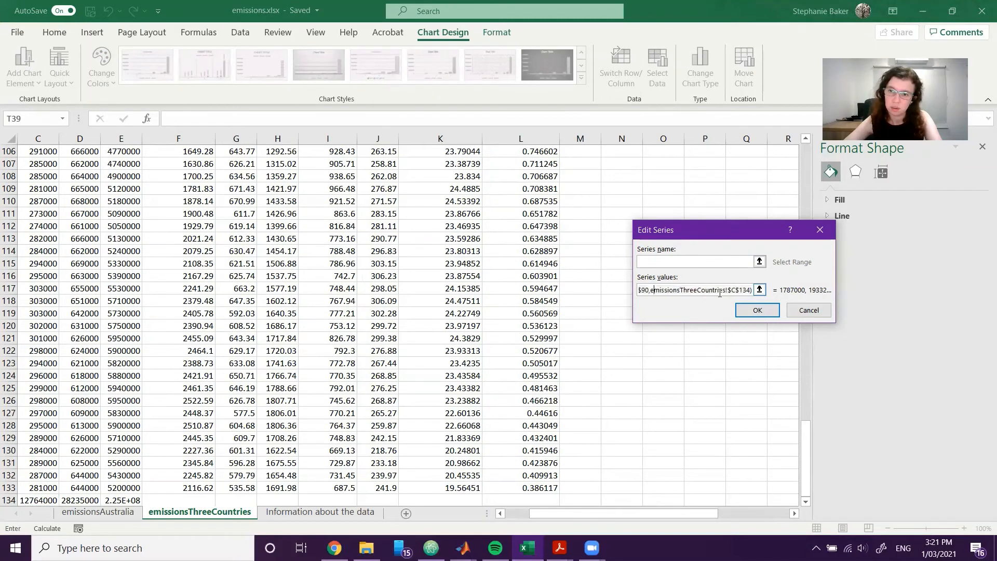
{"action": "left_click_drag", "start_coordinate": [699, 292], "coordinate": [626, 290]}
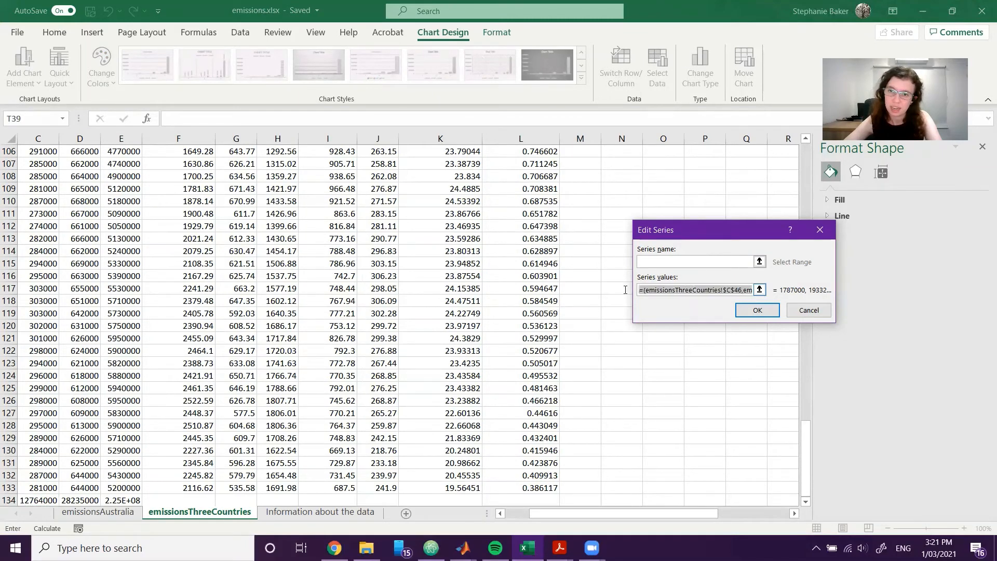
{"action": "left_click", "coordinate": [732, 290]}
{"action": "left_click", "coordinate": [727, 259]}
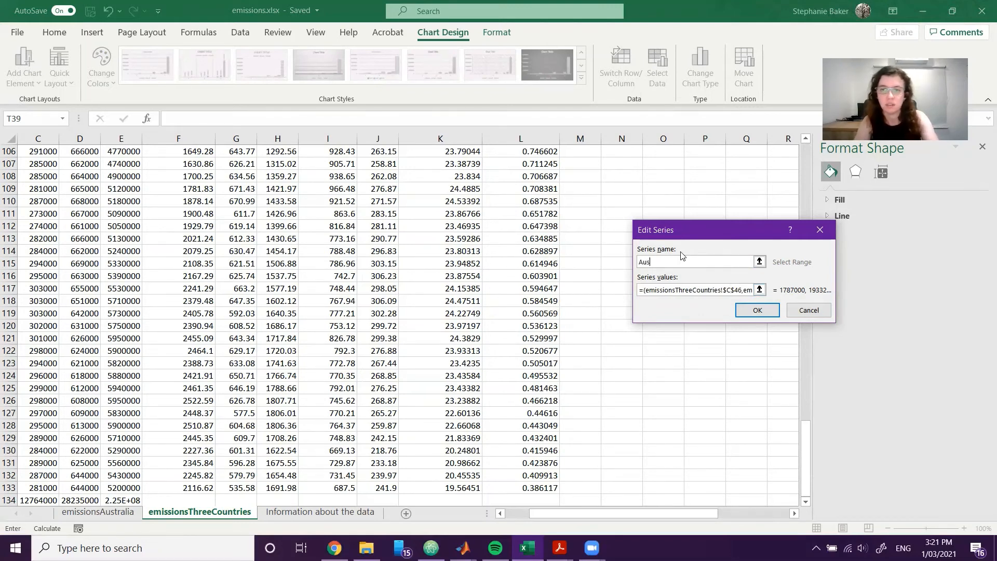
{"action": "left_click", "coordinate": [740, 310]}
Check the second series' values against the gas column headers and name that series N2O.
{"action": "left_click", "coordinate": [588, 301]}
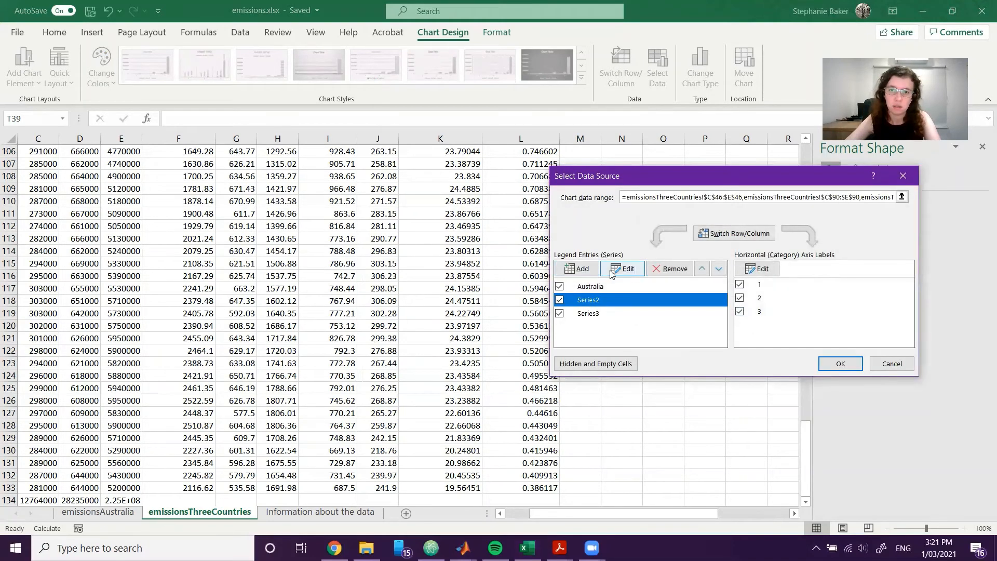
{"action": "left_click", "coordinate": [623, 268]}
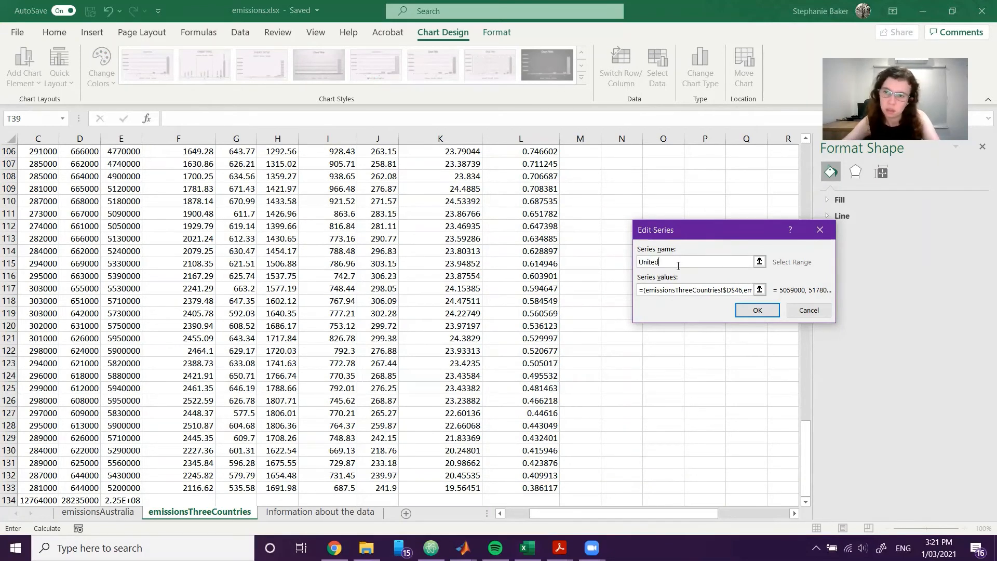
{"action": "left_click", "coordinate": [737, 289]}
{"action": "left_click_drag", "start_coordinate": [728, 290], "coordinate": [781, 290]}
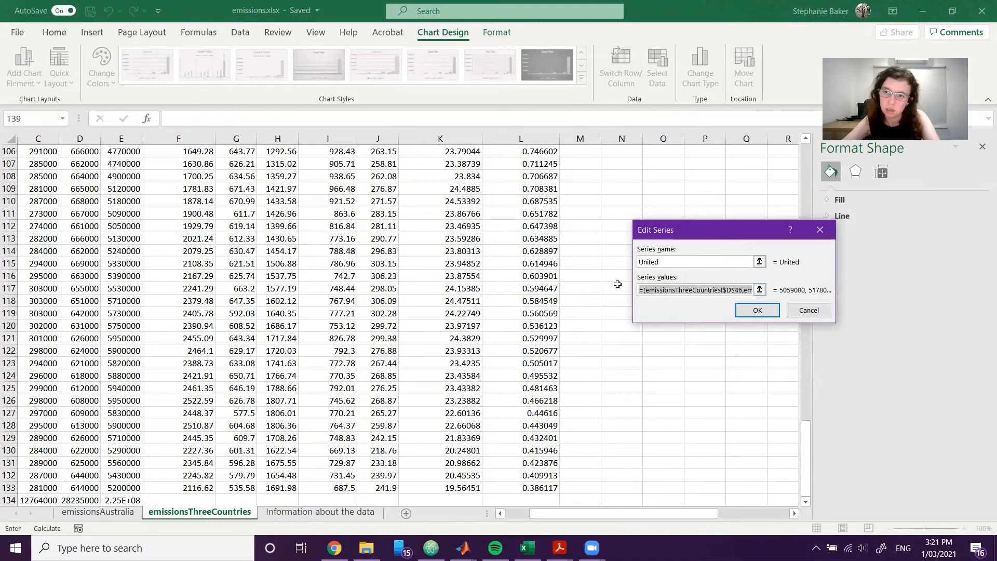
{"action": "key", "text": "shift+Tab"}
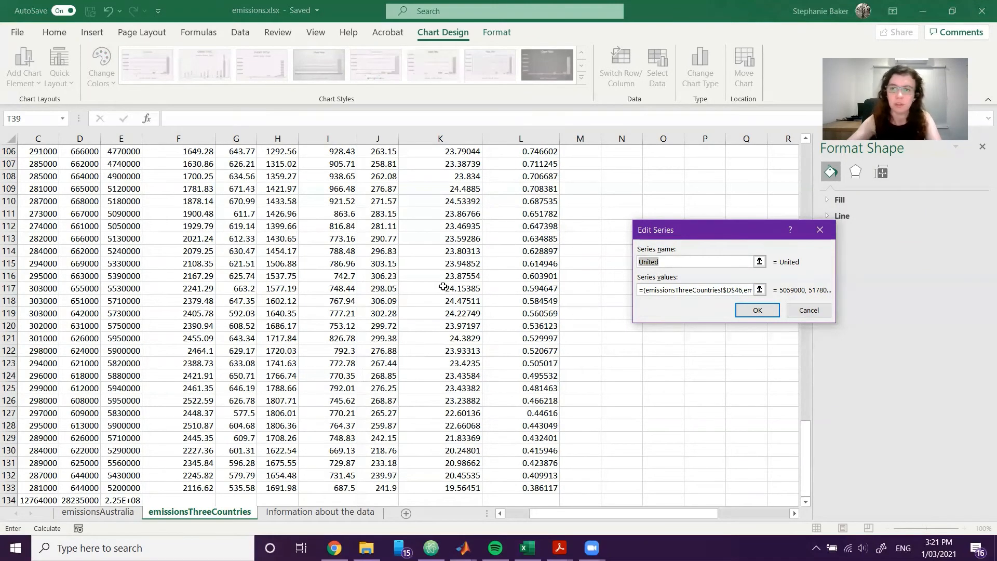
{"action": "scroll", "coordinate": [485, 283], "scroll_direction": "up", "scroll_amount": 4}
{"action": "left_click_drag", "start_coordinate": [806, 421], "coordinate": [806, 176]}
{"action": "type", "text": "N"}
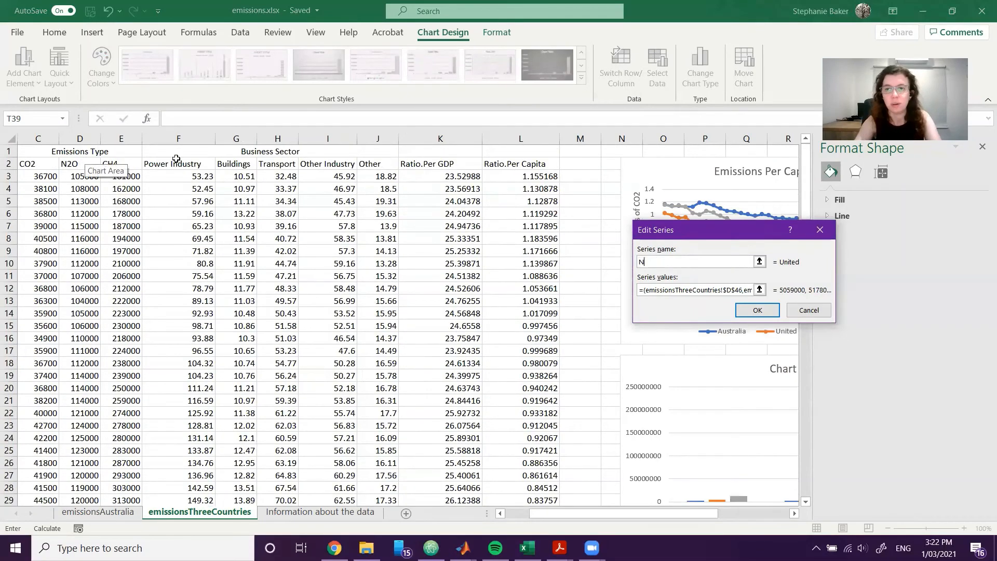
{"action": "type", "text": "2O"}
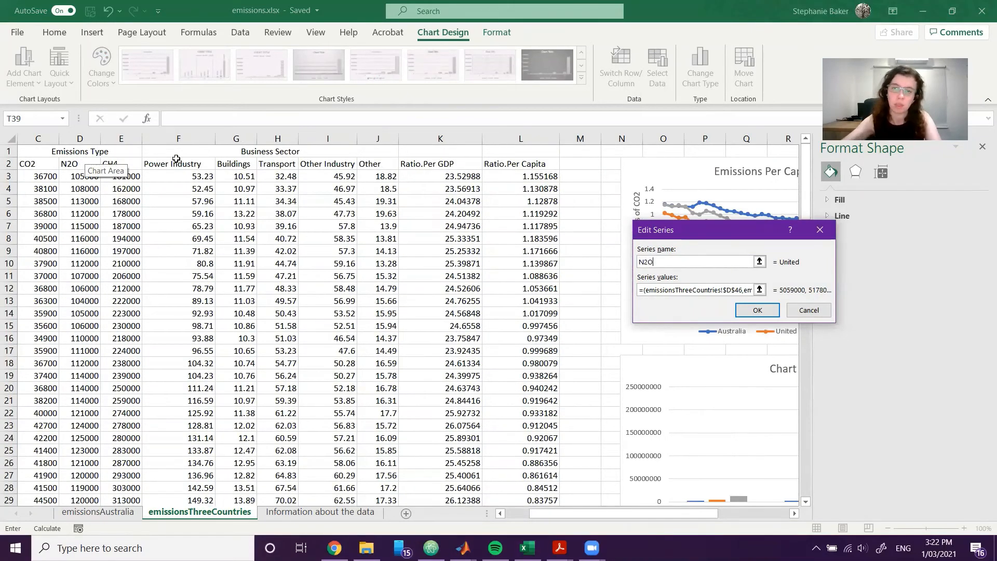
{"action": "left_click", "coordinate": [758, 310]}
Rename the chart's first series as CO2.
{"action": "left_click", "coordinate": [597, 286]}
{"action": "left_click", "coordinate": [623, 269]}
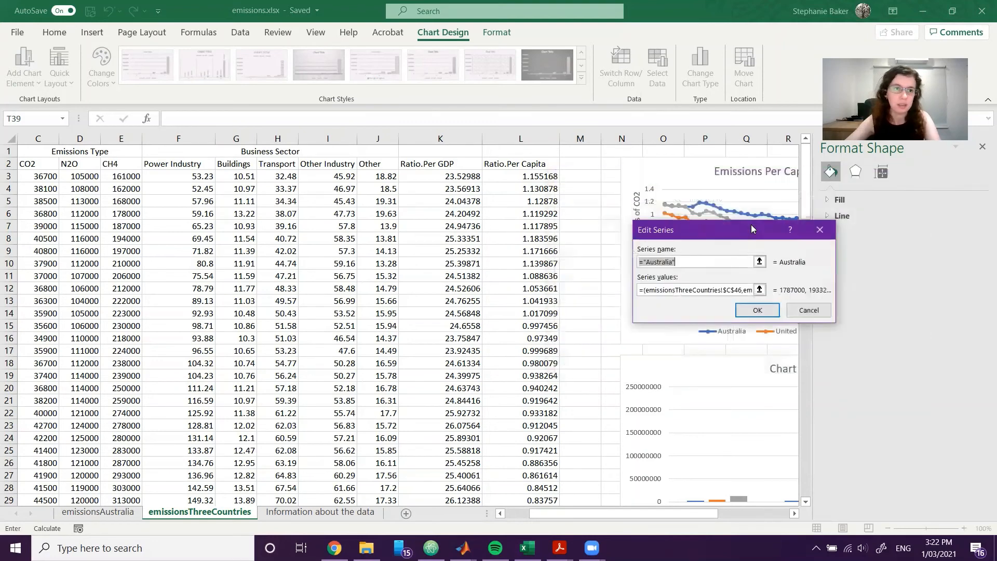
{"action": "type", "text": "C"}
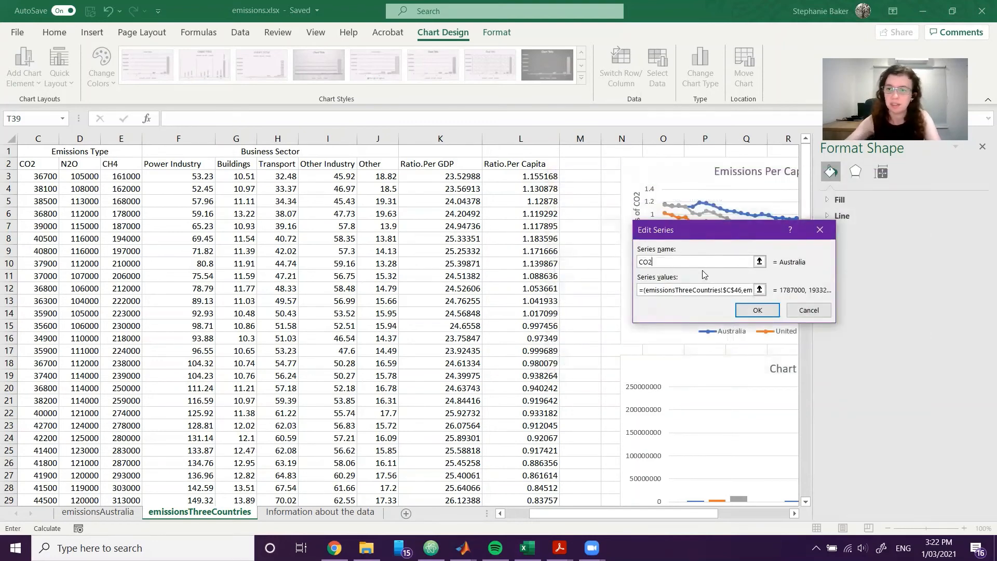
{"action": "type", "text": "O2"}
{"action": "left_click", "coordinate": [757, 310]}
Name the chart's third series CH4.
{"action": "left_click", "coordinate": [587, 313]}
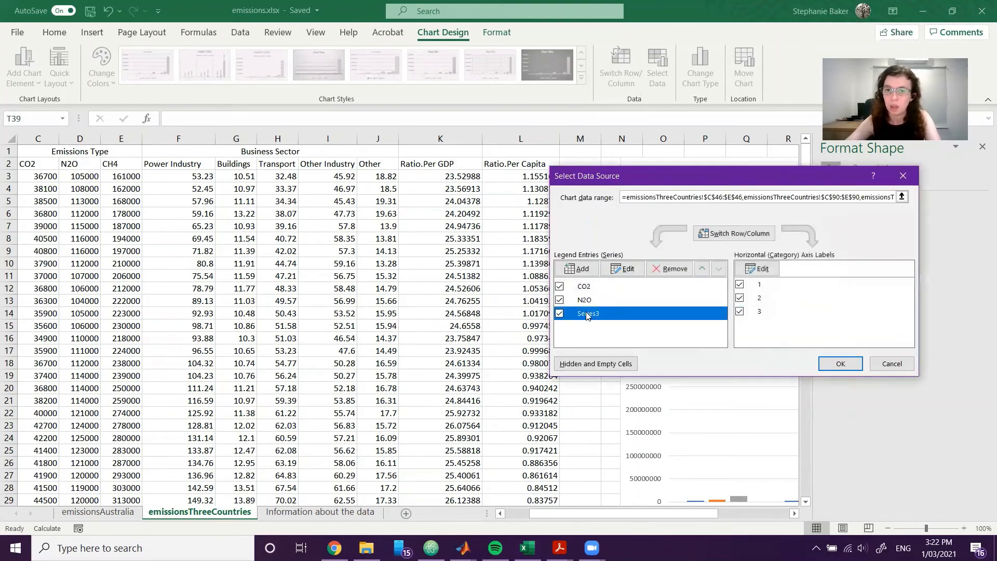
{"action": "left_click", "coordinate": [623, 269]}
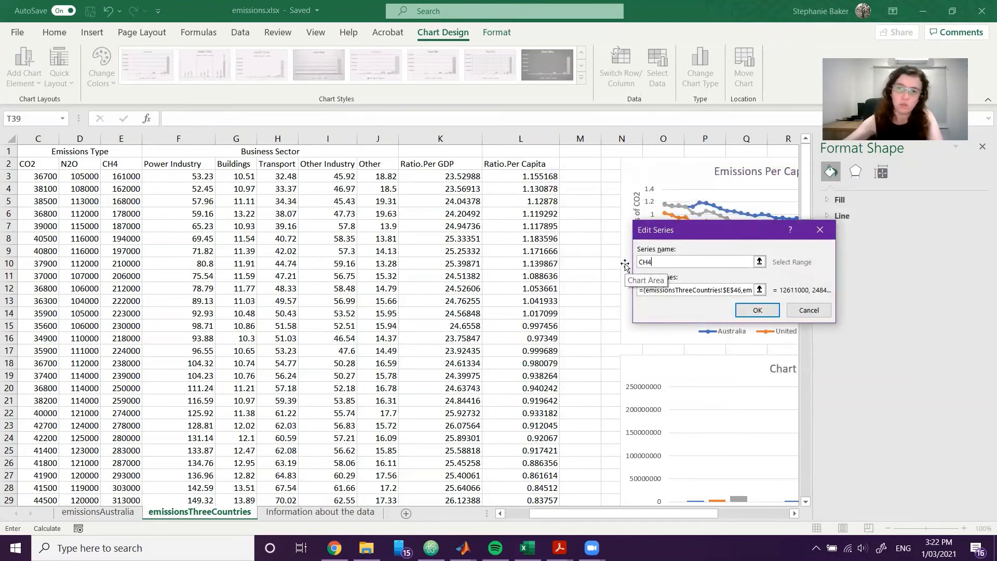
{"action": "type", "text": "CH4"}
{"action": "left_click", "coordinate": [758, 310]}
Enter Australia as typed text for the horizontal axis labels.
{"action": "left_click", "coordinate": [759, 284]}
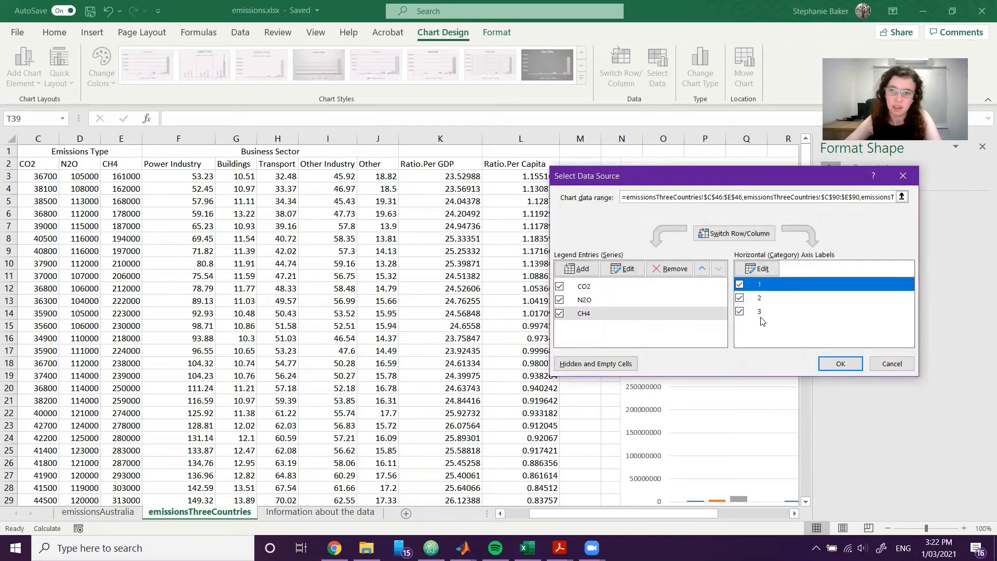
{"action": "left_click", "coordinate": [758, 268]}
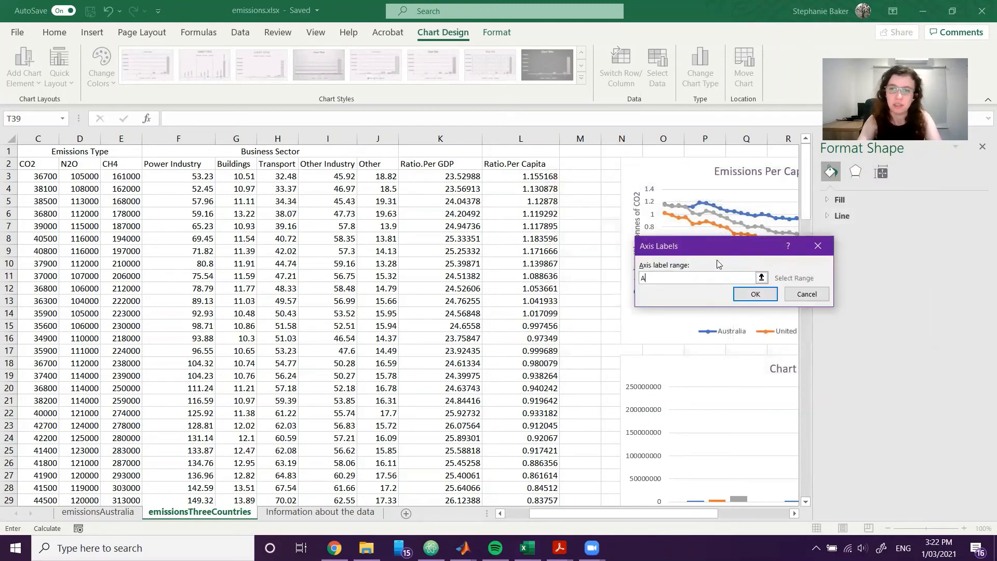
{"action": "type", "text": "Australia"}
{"action": "left_click", "coordinate": [756, 294]}
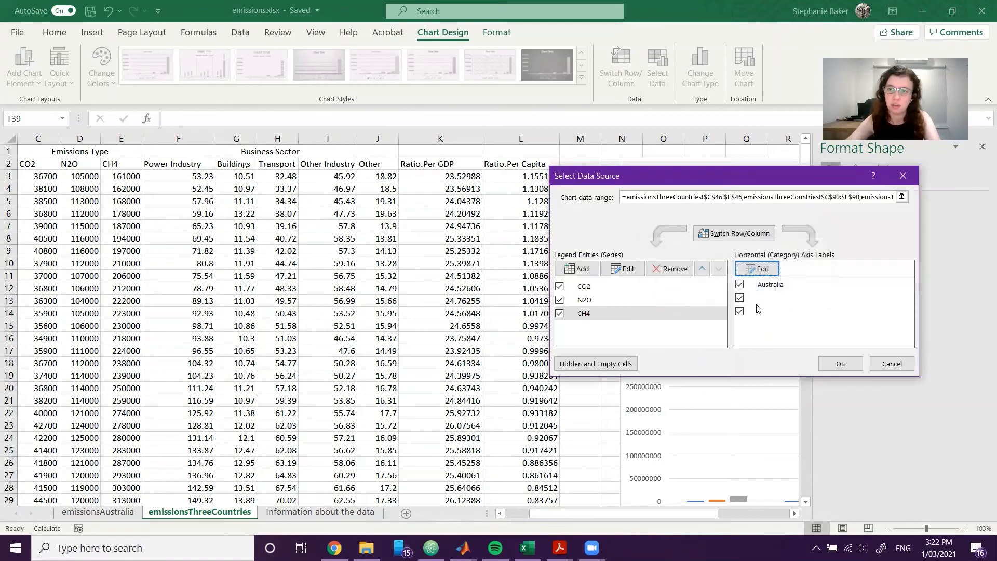
Try to label the second horizontal axis category United Kingdom with typed text.
{"action": "left_click", "coordinate": [752, 298]}
{"action": "left_click", "coordinate": [758, 268]}
{"action": "type", "text": "U"}
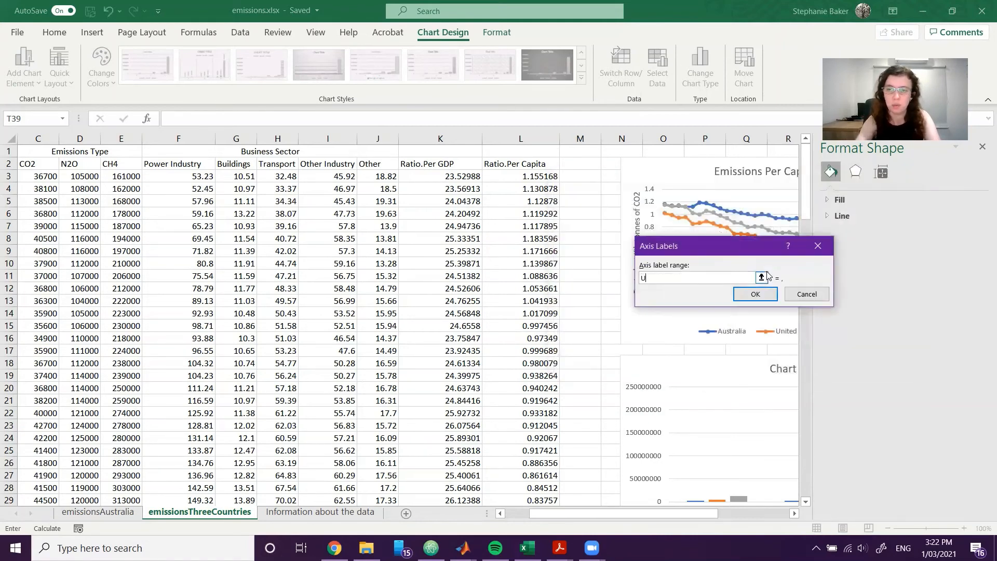
{"action": "type", "text": "nited"}
{"action": "key", "text": "shift+space"}
{"action": "type", "text": "K"}
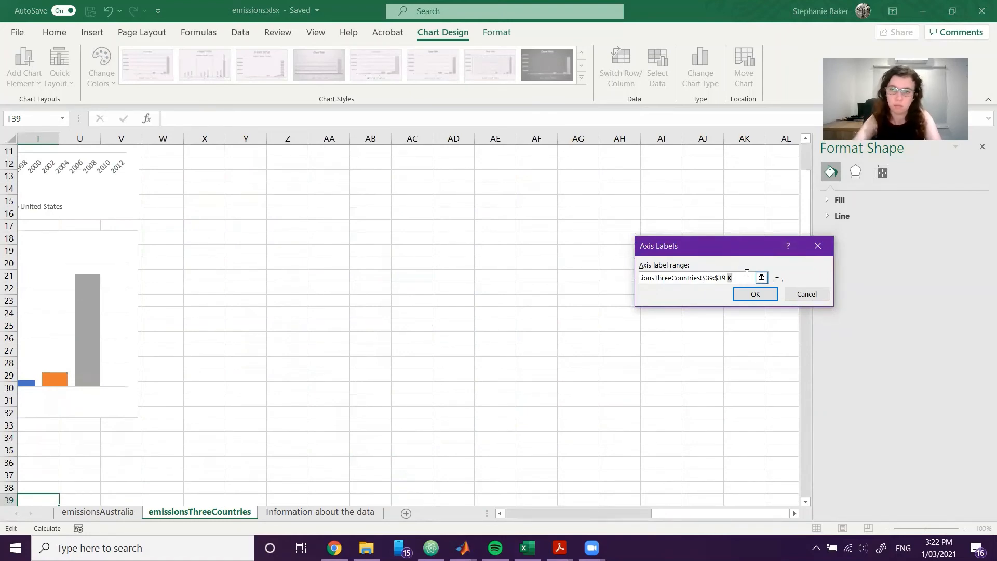
{"action": "key", "text": "BackSpace"}
{"action": "key", "text": "BackSpace"}
{"action": "key", "text": "BackSpace"}
{"action": "key", "text": "BackSpace"}
{"action": "key", "text": "BackSpace"}
{"action": "key", "text": "BackSpace"}
{"action": "key", "text": "BackSpace"}
{"action": "key", "text": "BackSpace"}
{"action": "key", "text": "BackSpace"}
{"action": "key", "text": "BackSpace"}
{"action": "key", "text": "BackSpace"}
{"action": "key", "text": "BackSpace"}
{"action": "key", "text": "BackSpace"}
{"action": "key", "text": "BackSpace"}
{"action": "key", "text": "BackSpace"}
{"action": "key", "text": "BackSpace"}
{"action": "key", "text": "BackSpace"}
{"action": "key", "text": "BackSpace"}
{"action": "key", "text": "BackSpace"}
{"action": "key", "text": "BackSpace"}
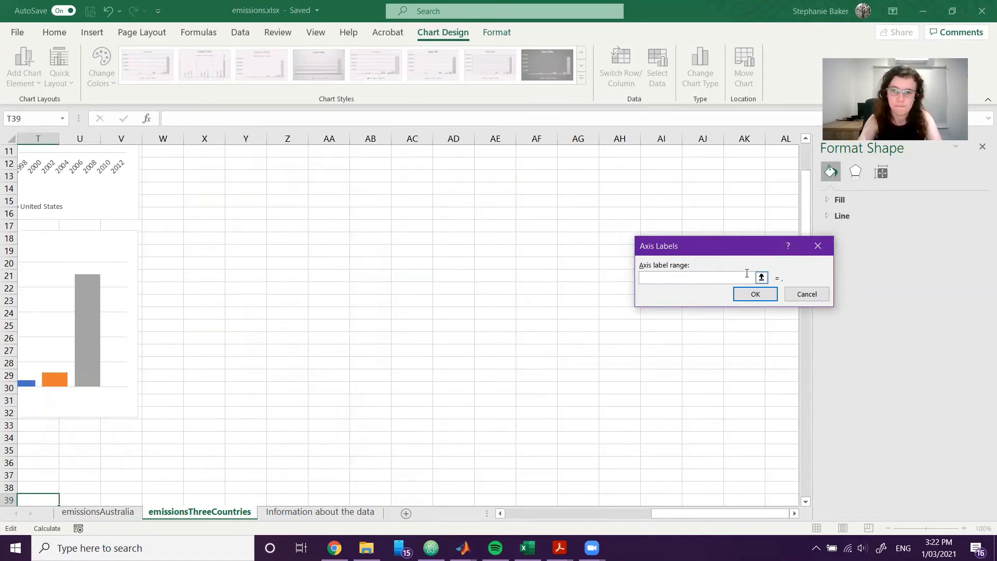
{"action": "type", "text": "United Kingdom"}
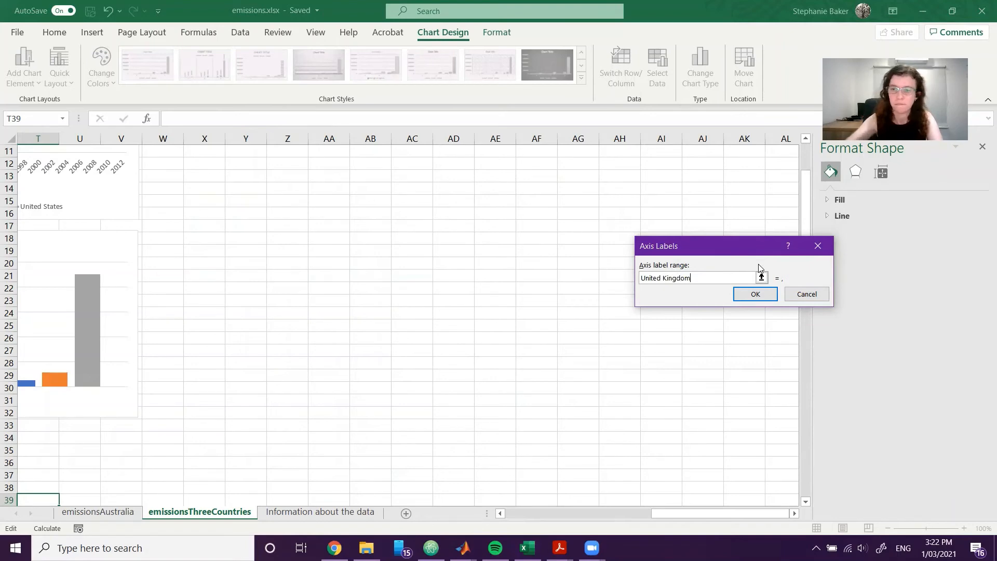
{"action": "left_click", "coordinate": [756, 294]}
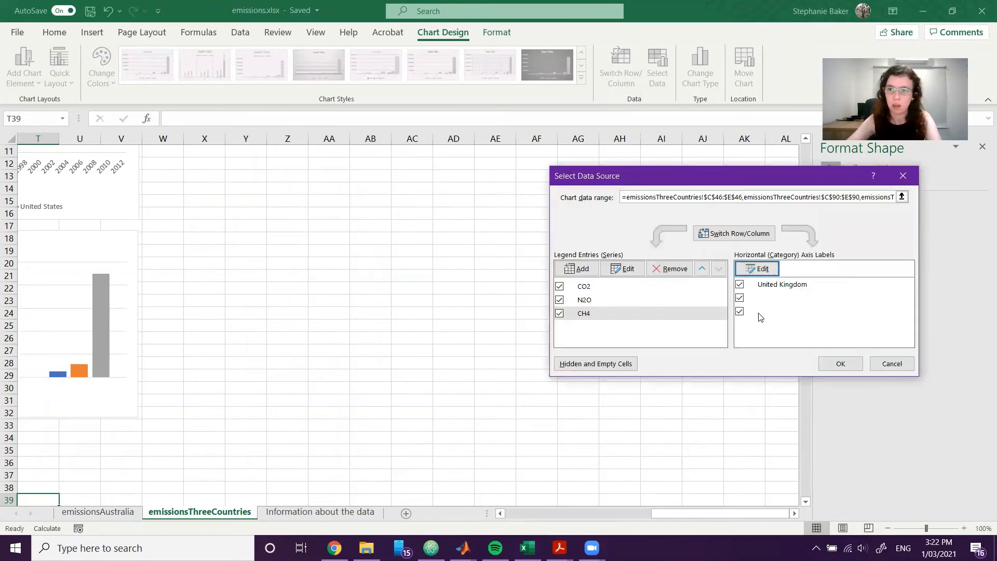
Set the horizontal axis labels from column A cells A45 (Australia), A48 (United Kingdom) and a United States cell, and apply the data source changes.
{"action": "left_click", "coordinate": [774, 285]}
{"action": "left_click", "coordinate": [764, 268]}
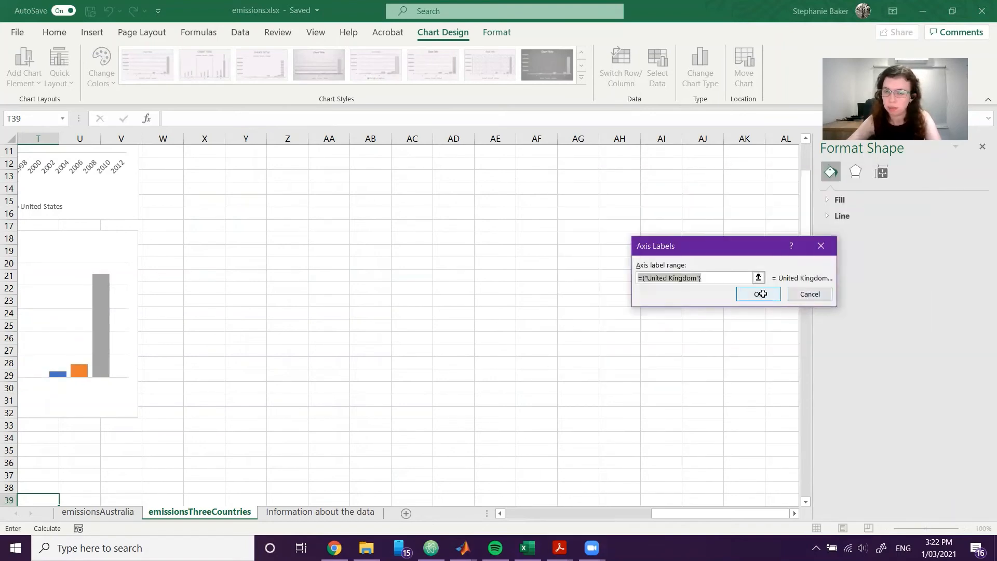
{"action": "left_click_drag", "start_coordinate": [705, 514], "coordinate": [543, 512]}
{"action": "scroll", "coordinate": [187, 312], "scroll_direction": "up", "scroll_amount": 1}
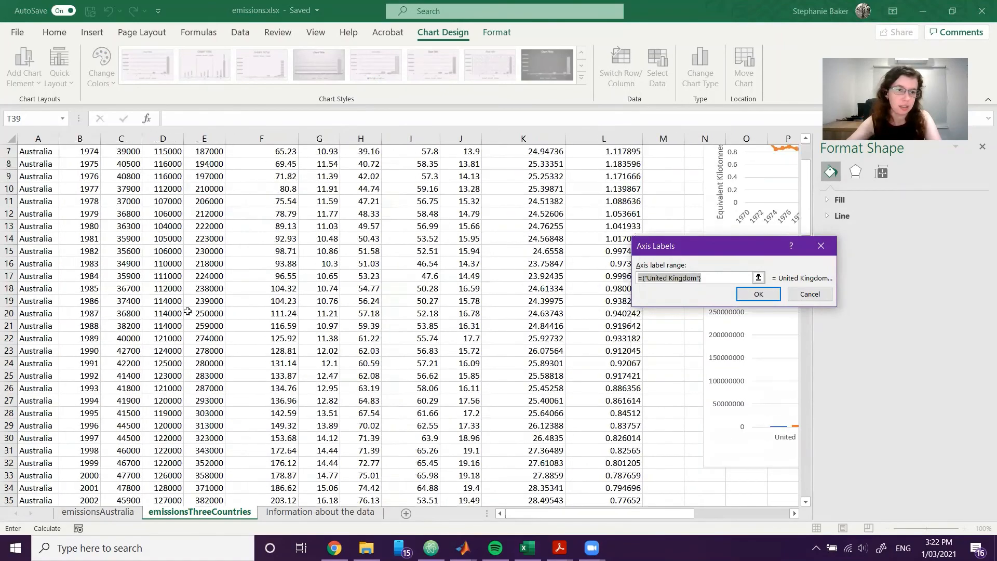
{"action": "scroll", "coordinate": [187, 312], "scroll_direction": "down", "scroll_amount": 6}
{"action": "left_click", "coordinate": [49, 405]}
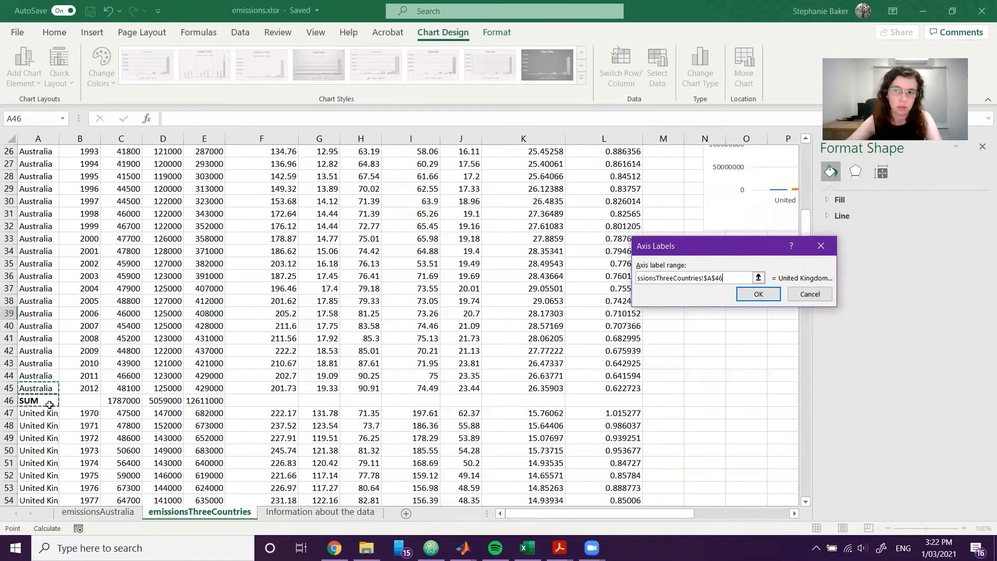
{"action": "left_click", "coordinate": [42, 413]}
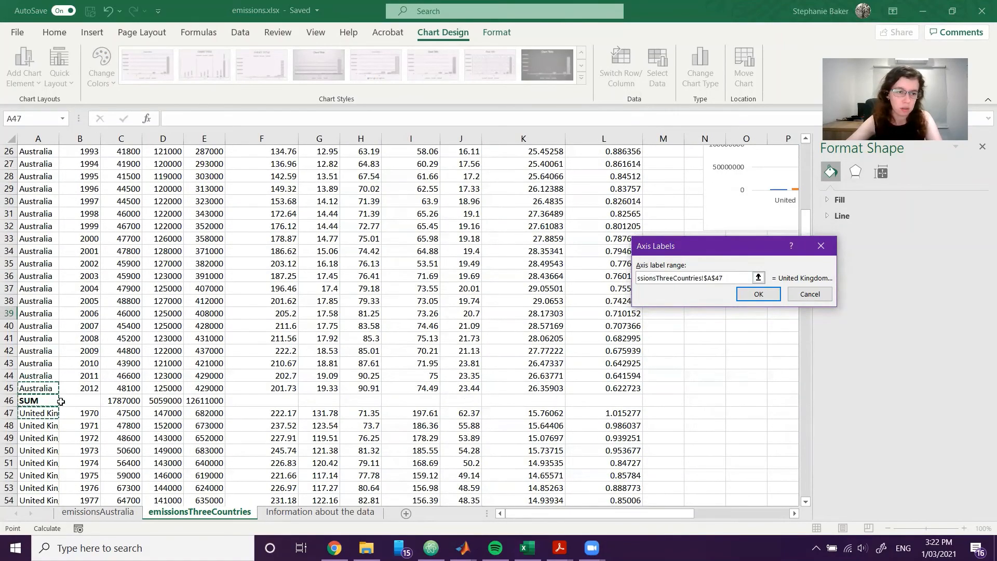
{"action": "left_click", "coordinate": [50, 426]}
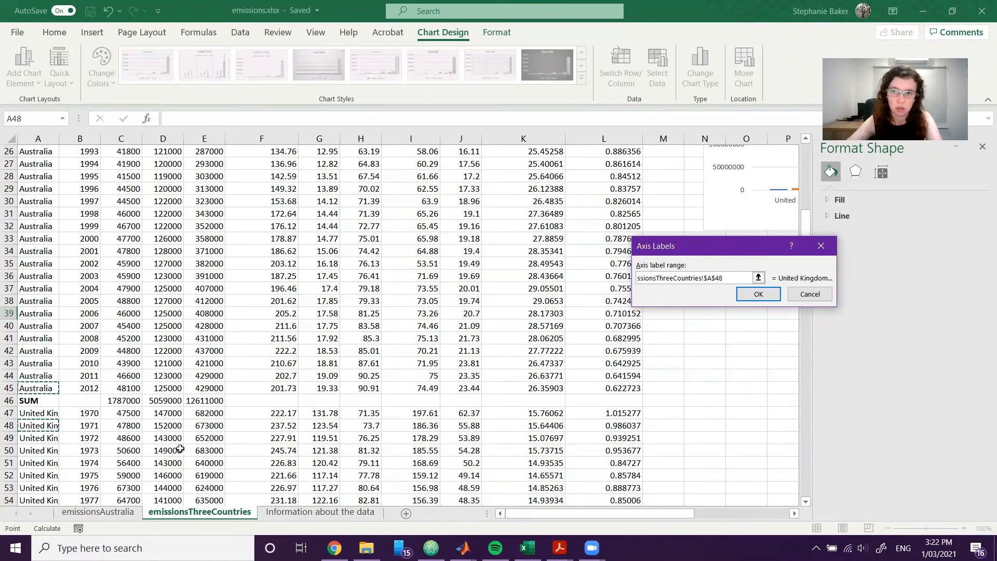
{"action": "scroll", "coordinate": [181, 449], "scroll_direction": "down", "scroll_amount": 12}
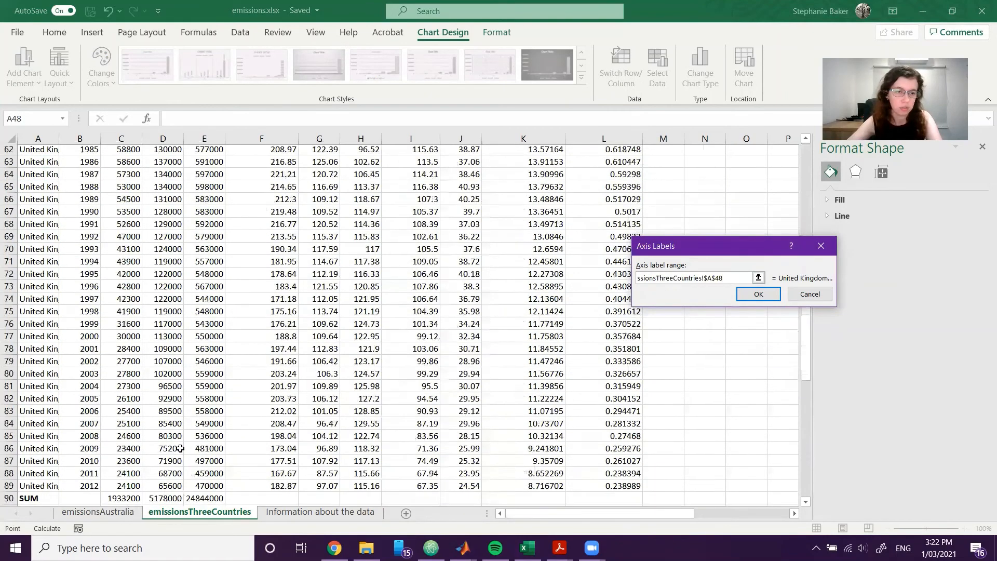
{"action": "scroll", "coordinate": [180, 449], "scroll_direction": "down", "scroll_amount": 2}
{"action": "left_click", "coordinate": [759, 294]}
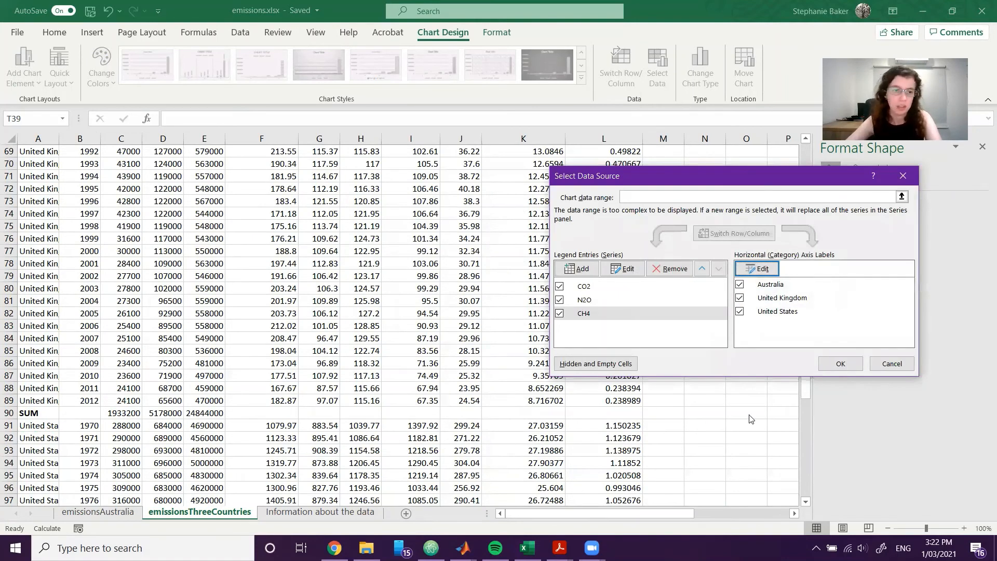
{"action": "left_click", "coordinate": [841, 364]}
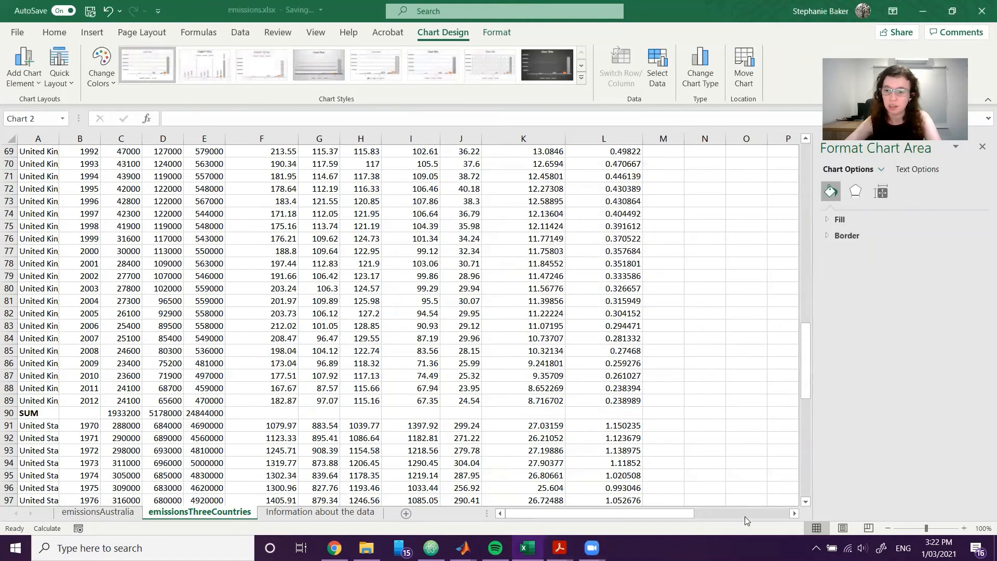
Examine the updated bar chart on the emissionsThreeCountries sheet, checking its country categories and gas legend.
{"action": "left_click", "coordinate": [745, 516]}
{"action": "scroll", "coordinate": [546, 415], "scroll_direction": "up", "scroll_amount": 13}
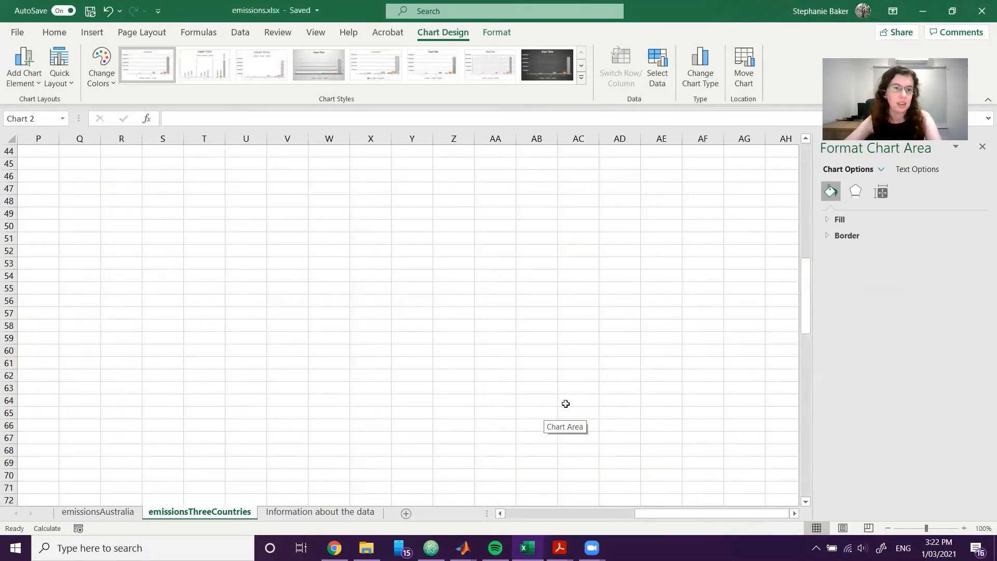
{"action": "scroll", "coordinate": [570, 404], "scroll_direction": "up", "scroll_amount": 5}
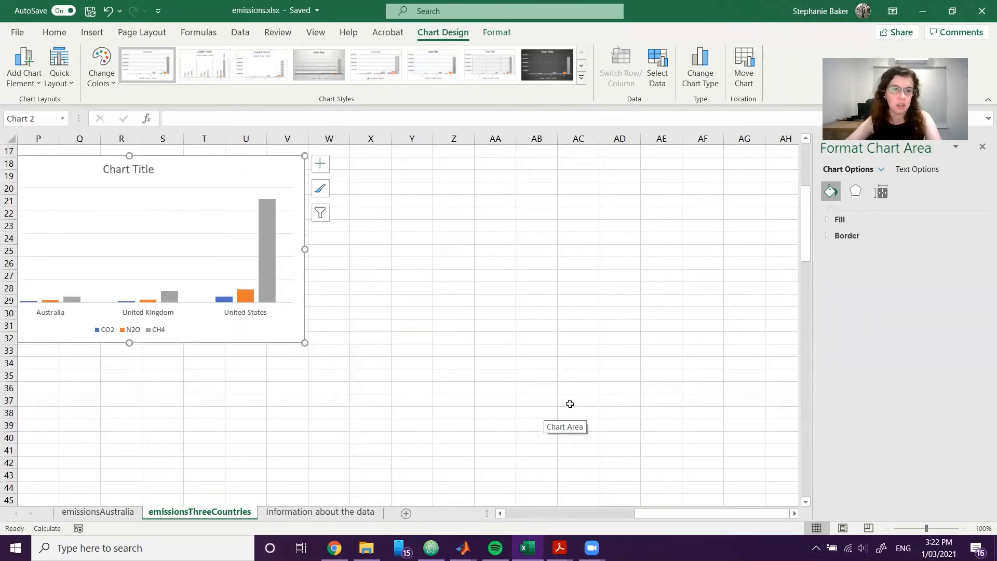
{"action": "scroll", "coordinate": [643, 514], "scroll_direction": "left", "scroll_amount": 3}
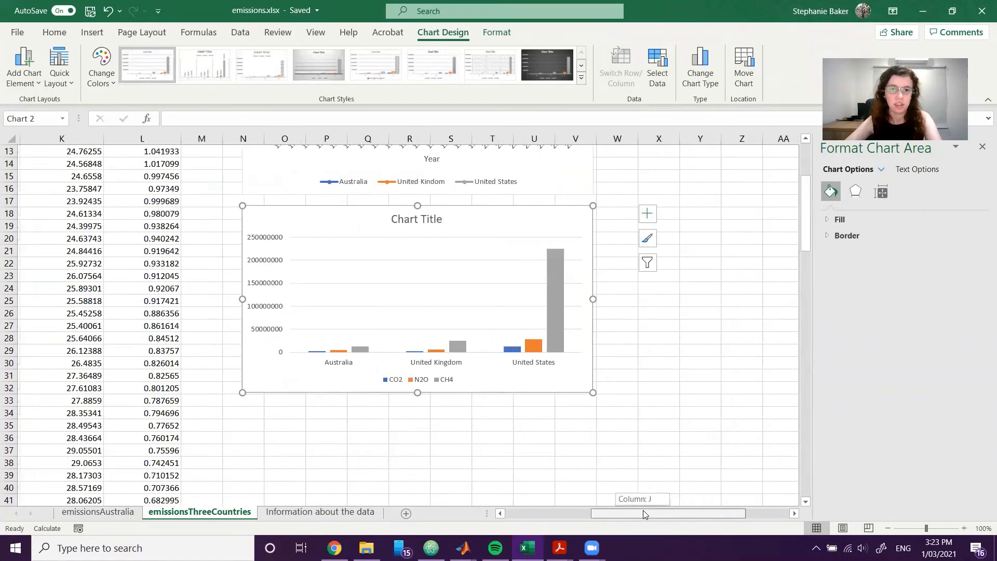
{"action": "left_click", "coordinate": [647, 451]}
{"action": "left_click", "coordinate": [347, 359]}
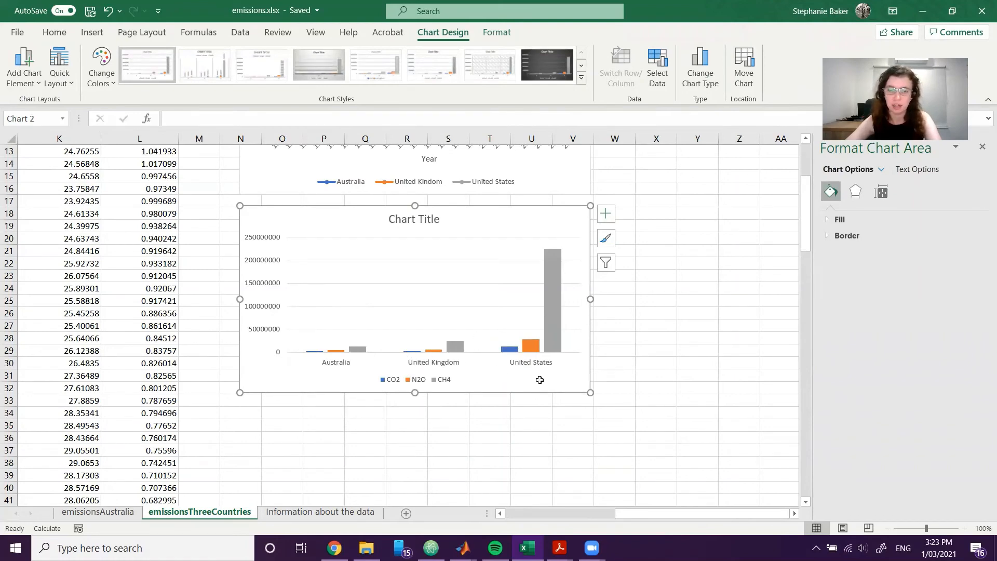
{"action": "left_click", "coordinate": [644, 358]}
{"action": "scroll", "coordinate": [644, 360], "scroll_direction": "up", "scroll_amount": 1}
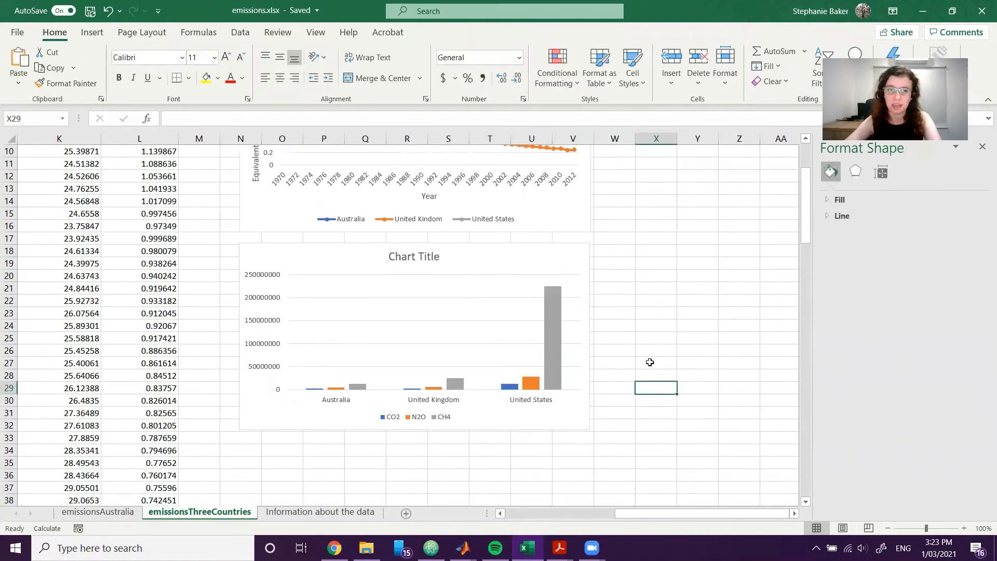
Check the reference graph in the exercise PDF and title the bar chart "Emissions by Country (1970-2012)".
{"action": "left_click", "coordinate": [414, 257]}
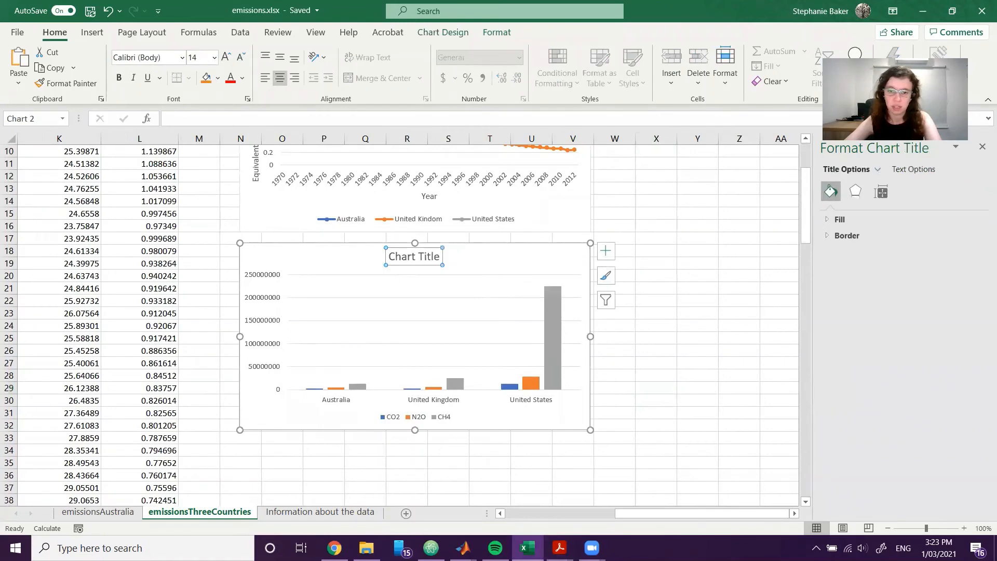
{"action": "mouse_move", "coordinate": [560, 548]}
{"action": "left_click", "coordinate": [490, 494]}
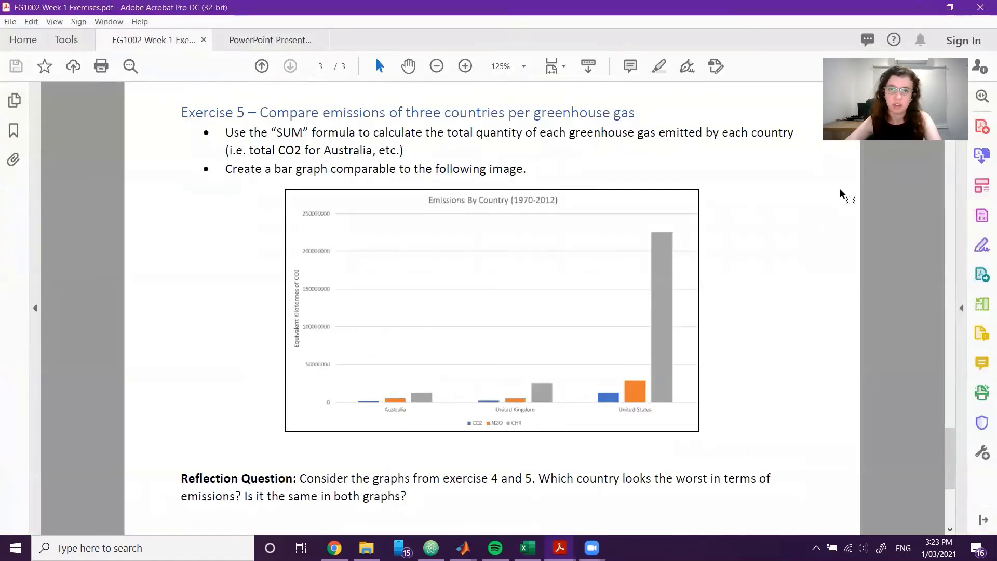
{"action": "key", "text": "alt+Tab"}
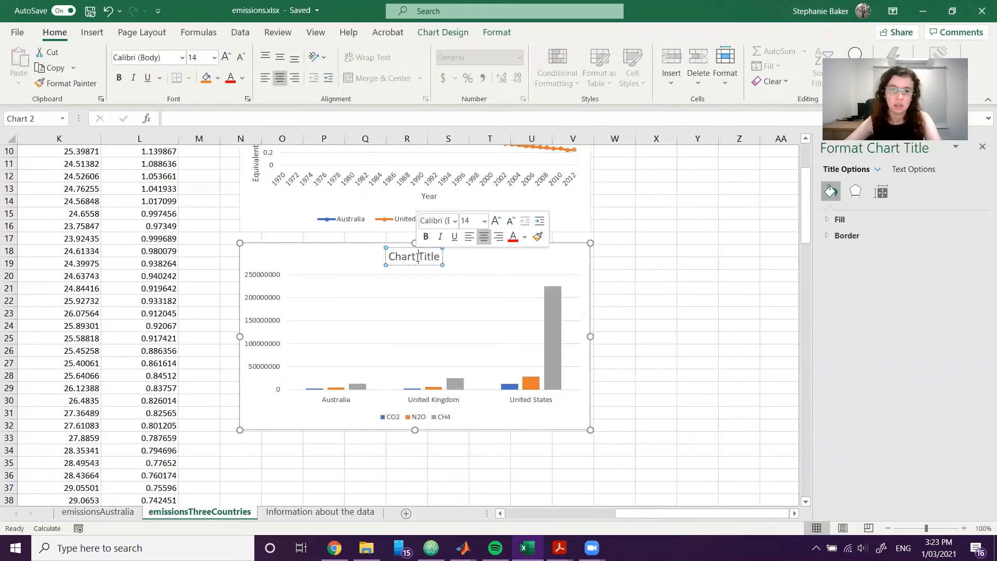
{"action": "type", "text": "Emissions by"}
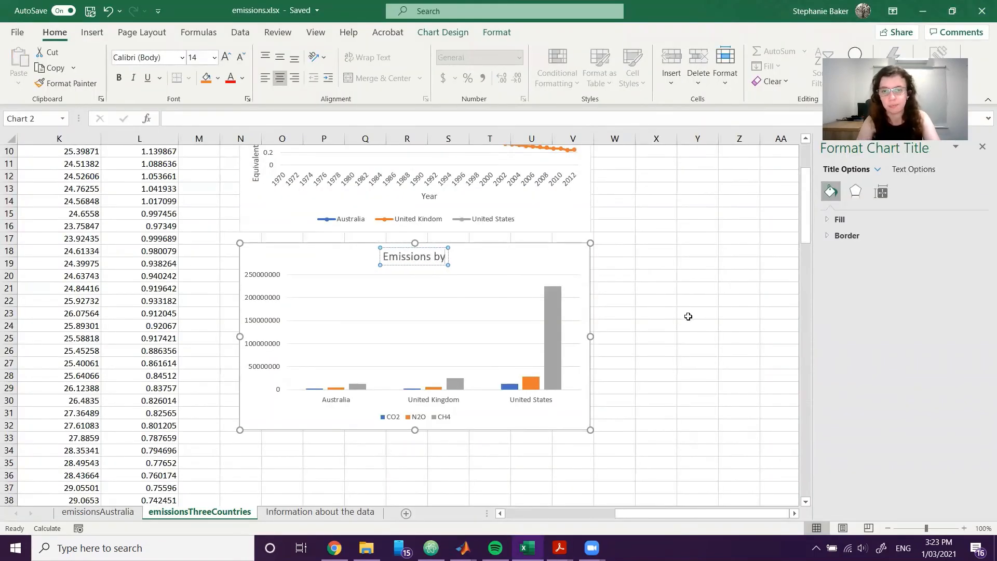
{"action": "type", "text": " Country (19"}
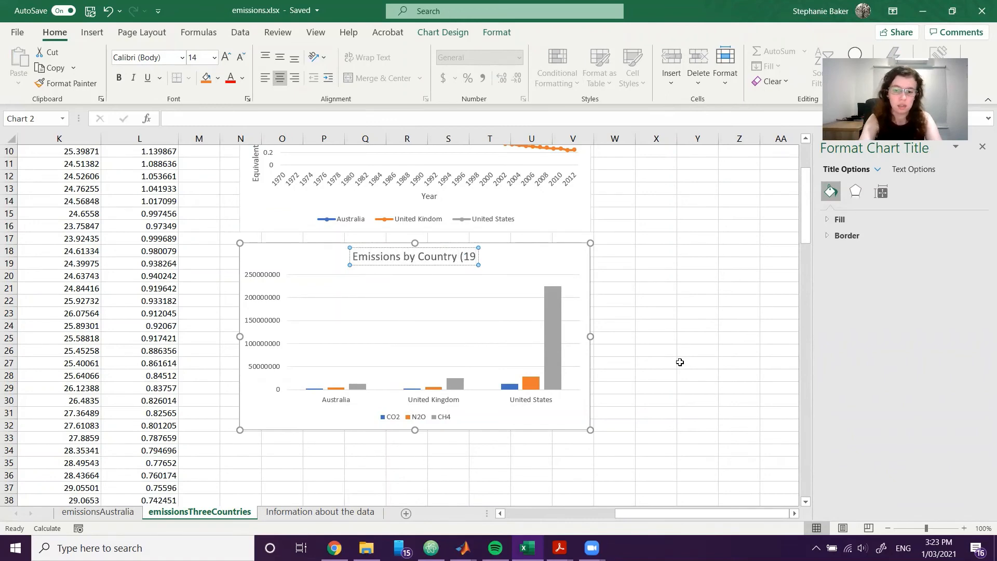
{"action": "type", "text": "70-2012"}
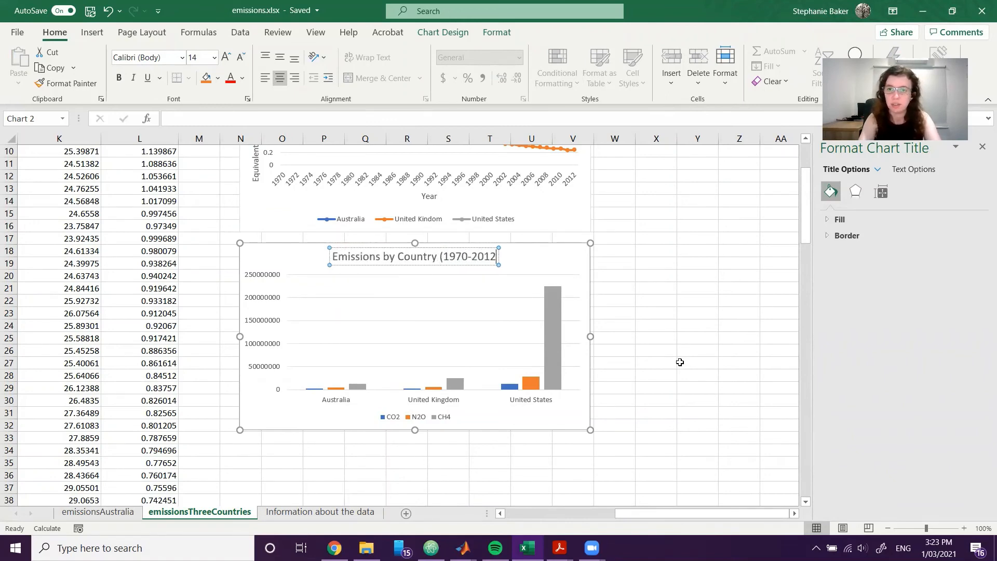
{"action": "type", "text": ")"}
{"action": "key", "text": "Return"}
{"action": "left_click", "coordinate": [681, 362]}
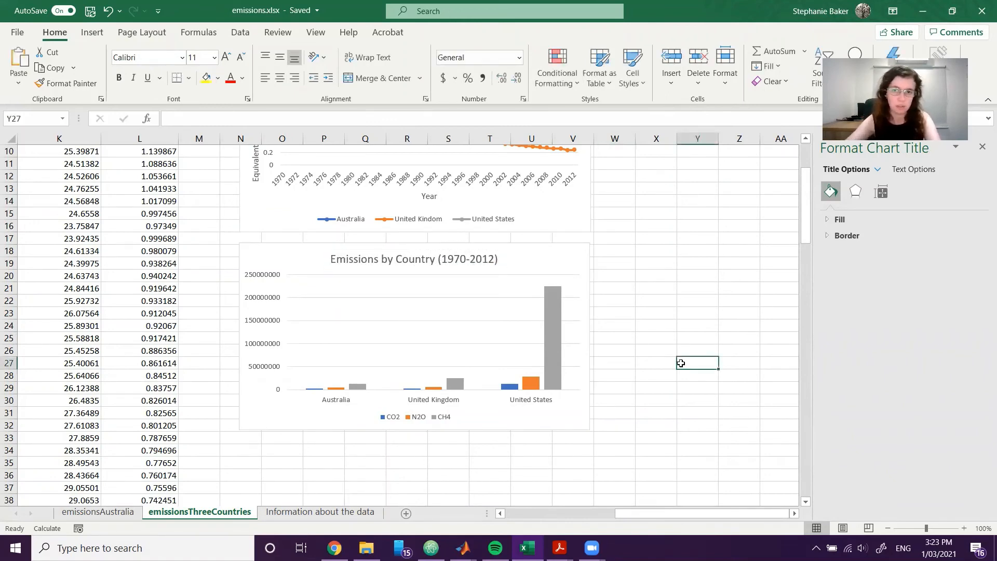
Add axis titles to the Emissions by Country bar chart.
{"action": "scroll", "coordinate": [494, 314], "scroll_direction": "up", "scroll_amount": 2}
{"action": "scroll", "coordinate": [494, 314], "scroll_direction": "up", "scroll_amount": 1}
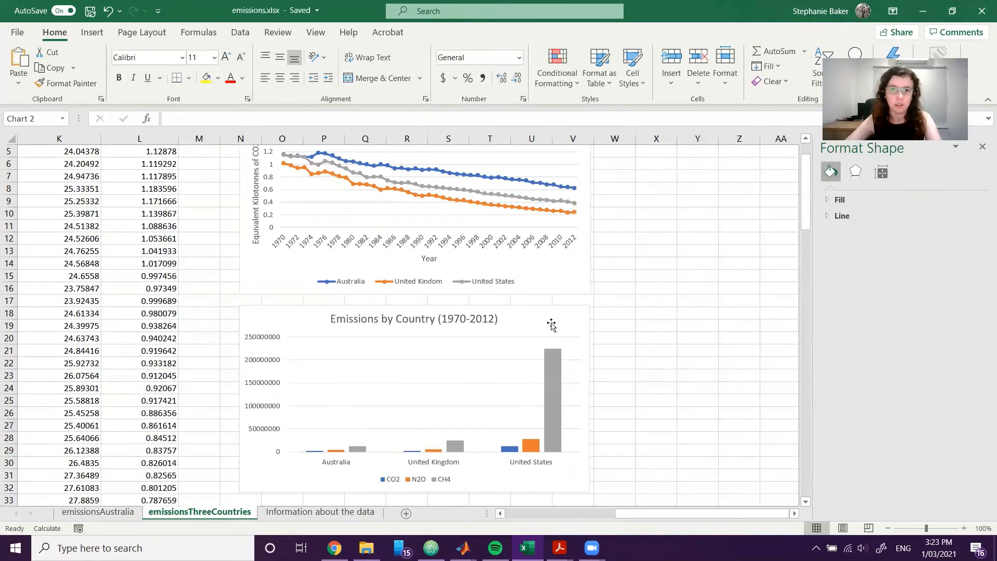
{"action": "left_click", "coordinate": [566, 334]}
{"action": "scroll", "coordinate": [567, 334], "scroll_direction": "down", "scroll_amount": 1}
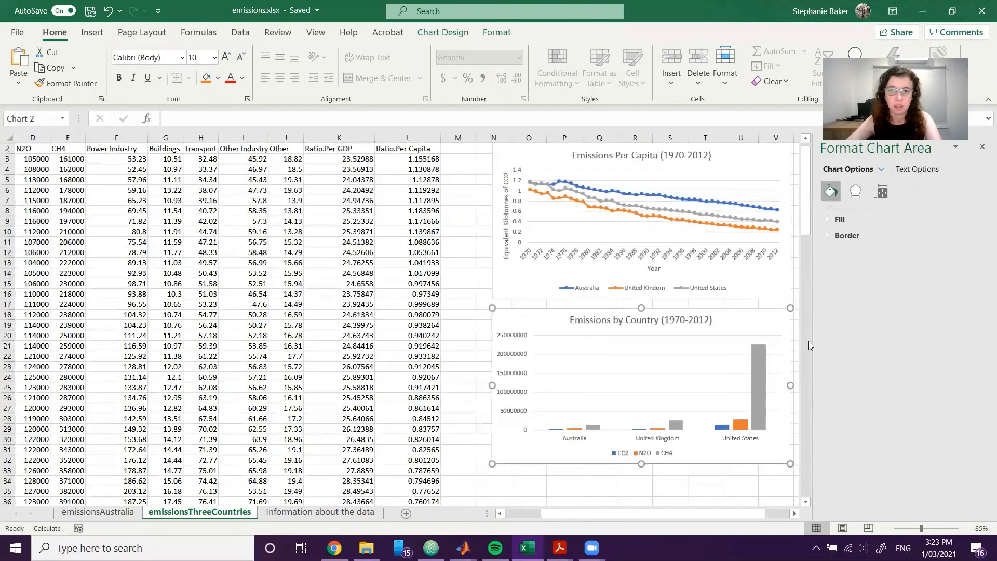
{"action": "left_click_drag", "start_coordinate": [607, 513], "coordinate": [636, 510]}
{"action": "left_click", "coordinate": [736, 315]}
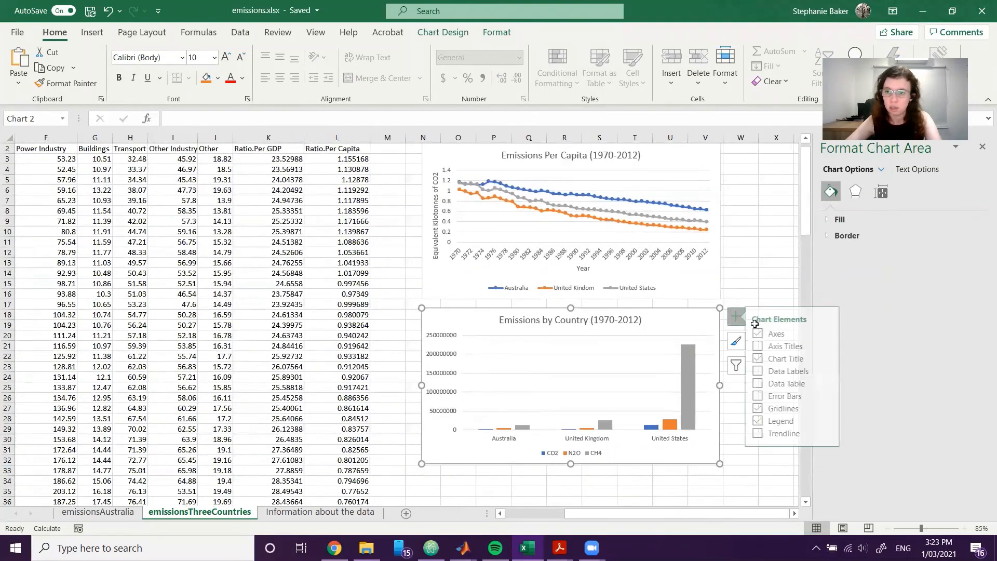
{"action": "left_click", "coordinate": [765, 345]}
Set the bar chart's vertical axis title to "Equivalent Kilotonnes of CO2".
{"action": "triple_click", "coordinate": [439, 369]}
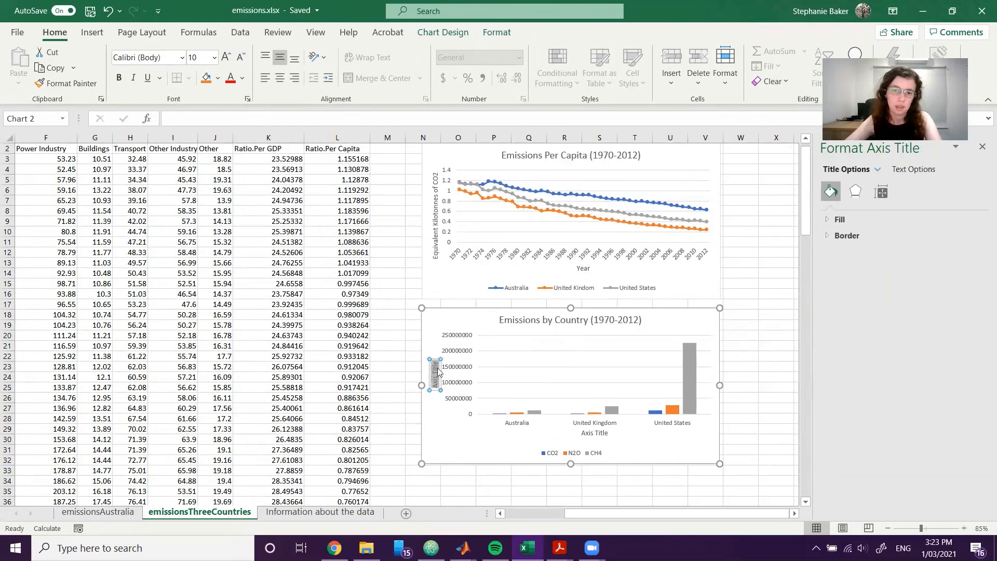
{"action": "key", "text": "BackSpace"}
{"action": "type", "text": "Equivalent K"}
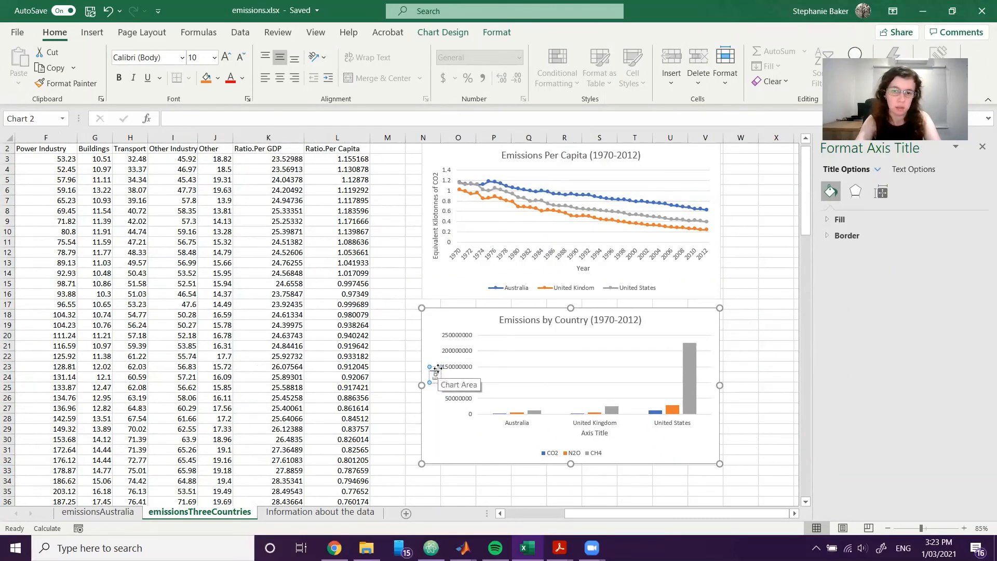
{"action": "type", "text": "ilon"}
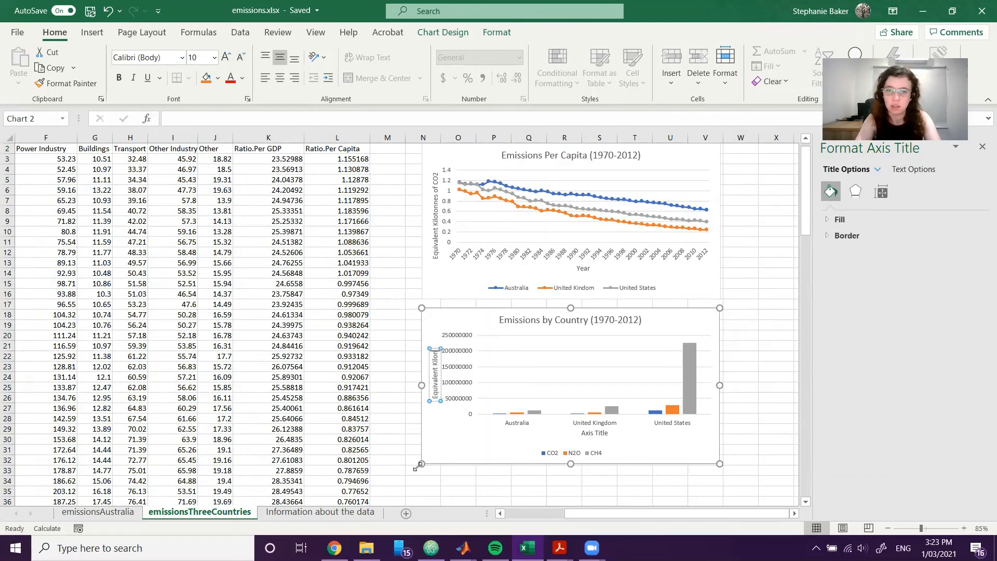
{"action": "key", "text": "BackSpace"}
{"action": "type", "text": "tonnes"}
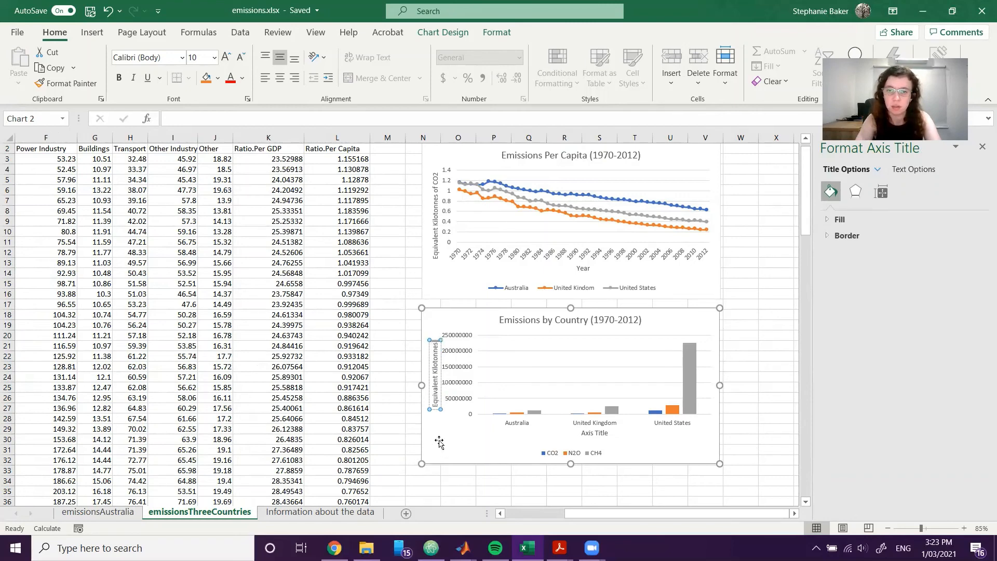
{"action": "type", "text": " of CO2"}
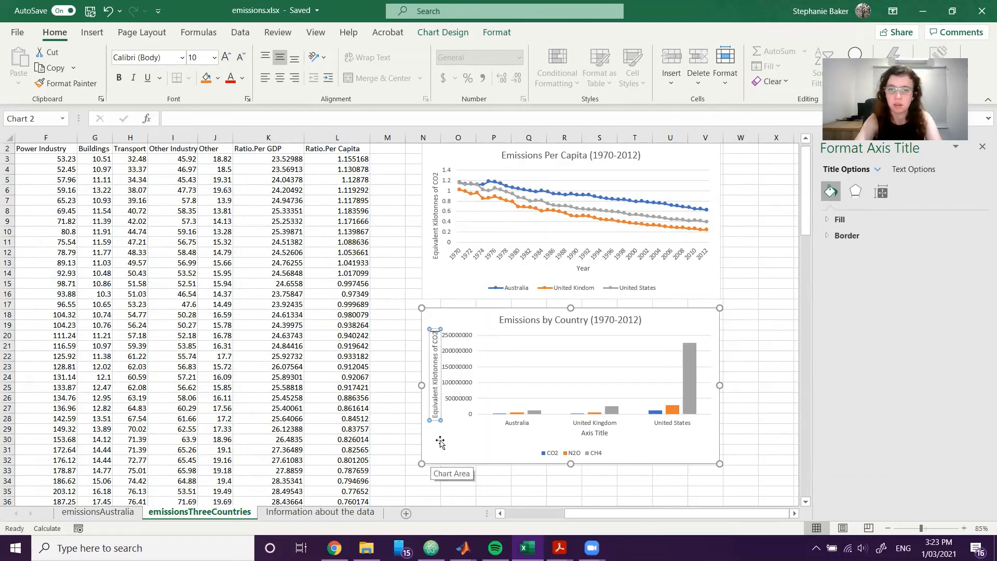
Remove the primary horizontal axis title from the bar chart, keeping the vertical one.
{"action": "left_click_drag", "start_coordinate": [581, 433], "coordinate": [590, 433]}
{"action": "left_click", "coordinate": [600, 439]}
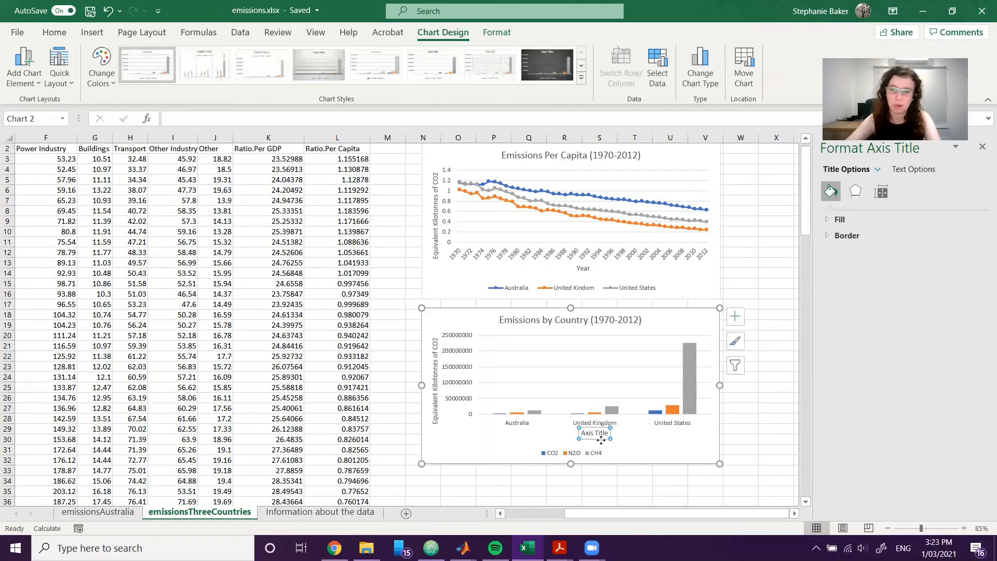
{"action": "left_click", "coordinate": [735, 320]}
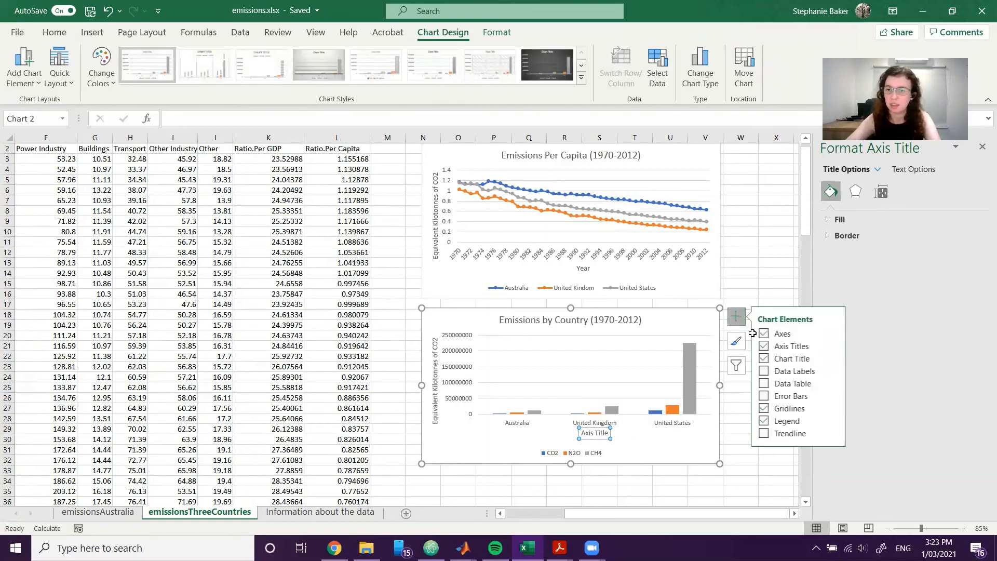
{"action": "left_click", "coordinate": [834, 346]}
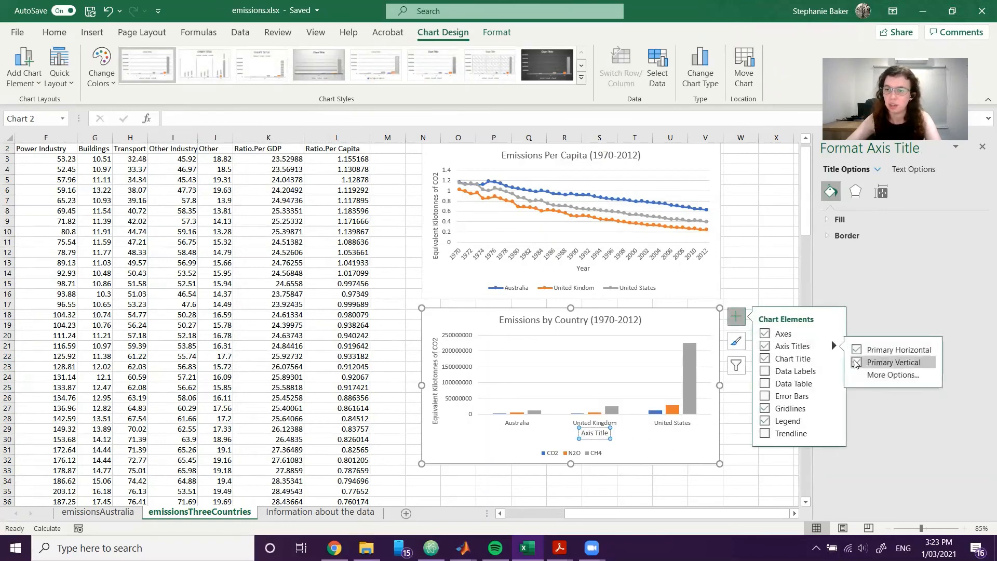
{"action": "left_click", "coordinate": [856, 350]}
{"action": "left_click", "coordinate": [770, 268]}
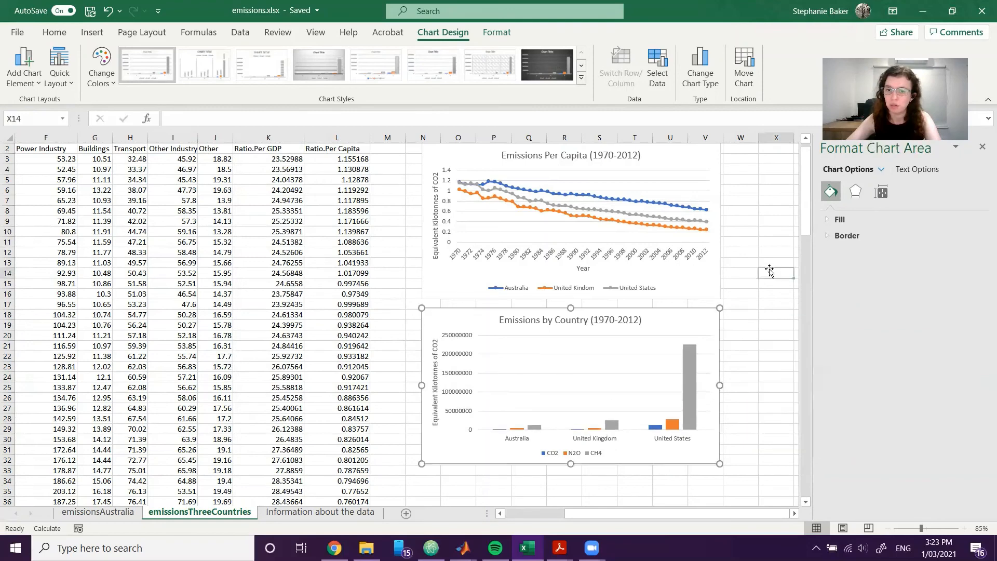
{"action": "left_click", "coordinate": [775, 377]}
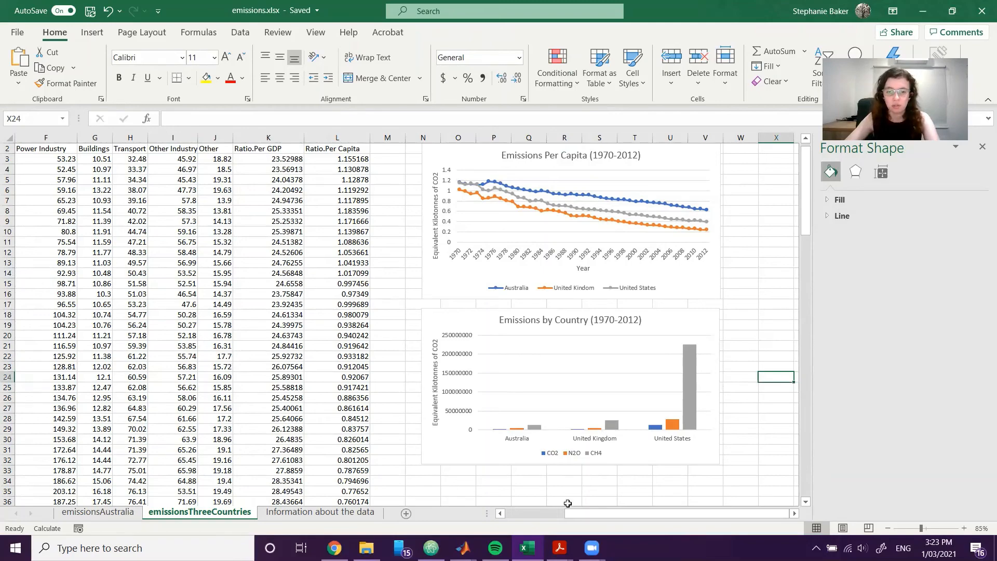
Review the Exercise 5 reference graph and reflection question in the Acrobat PDF, and return to the Excel charts.
{"action": "left_click", "coordinate": [367, 548]}
{"action": "left_click", "coordinate": [527, 548]}
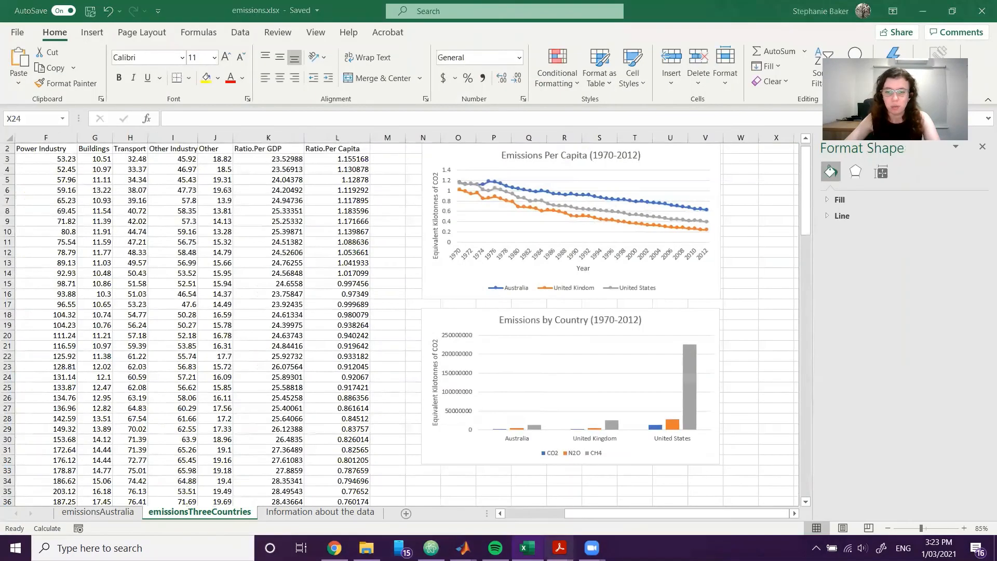
{"action": "left_click", "coordinate": [538, 504]}
{"action": "scroll", "coordinate": [564, 448], "scroll_direction": "down", "scroll_amount": 2}
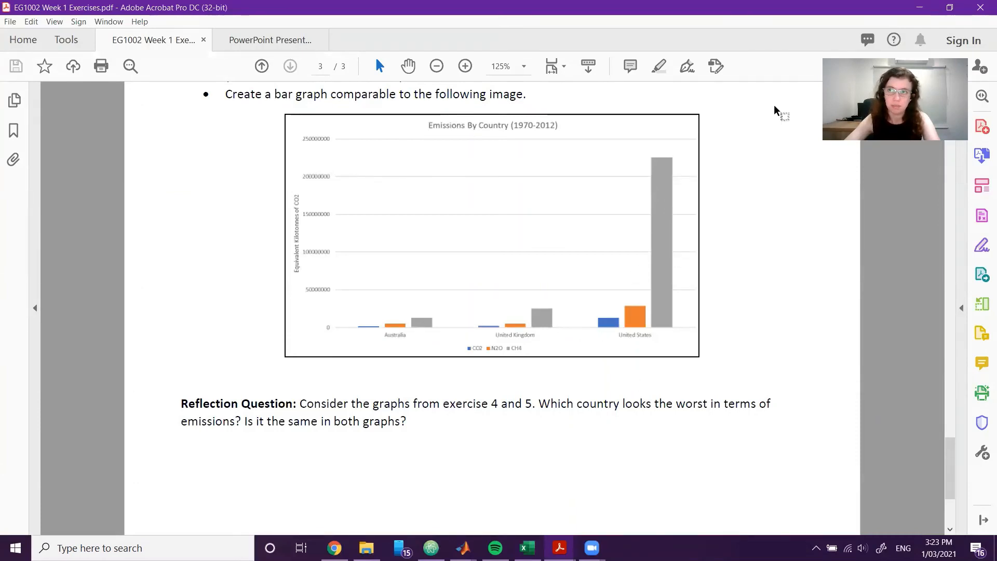
{"action": "key", "text": "alt+Tab"}
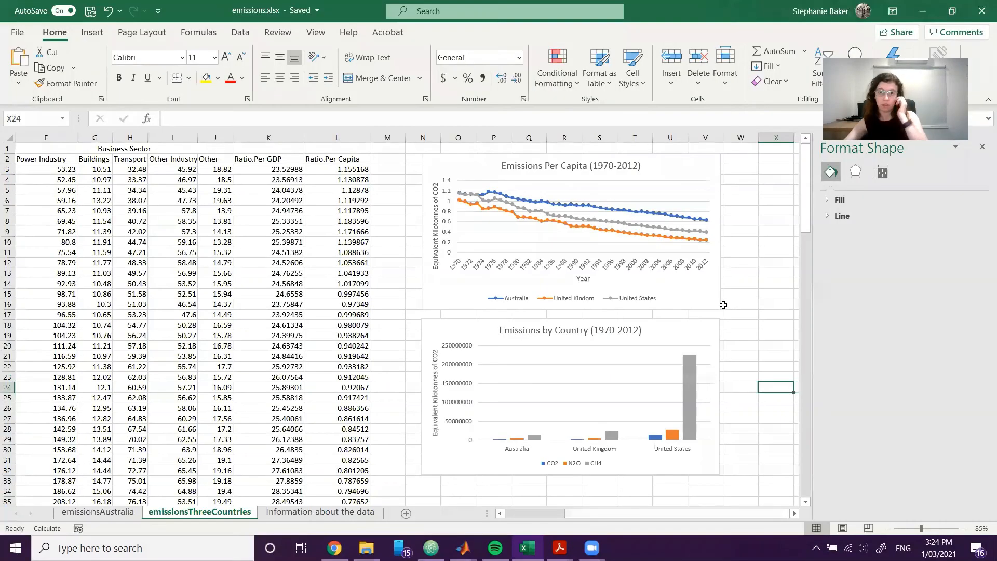
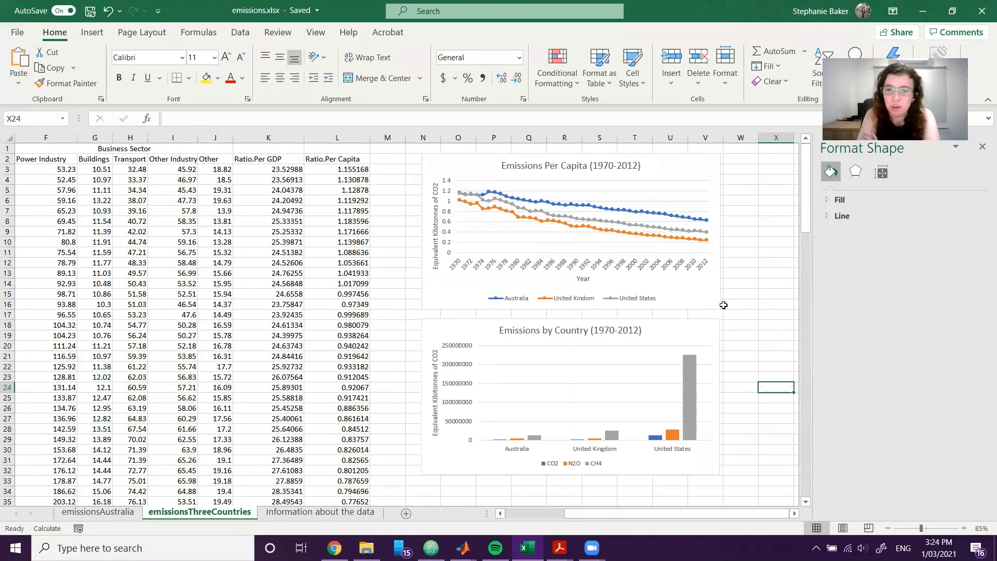
Compare the Emissions by Country bar chart with the Emissions Per Capita line chart to judge which country looks worst in each.
{"action": "left_click", "coordinate": [697, 338]}
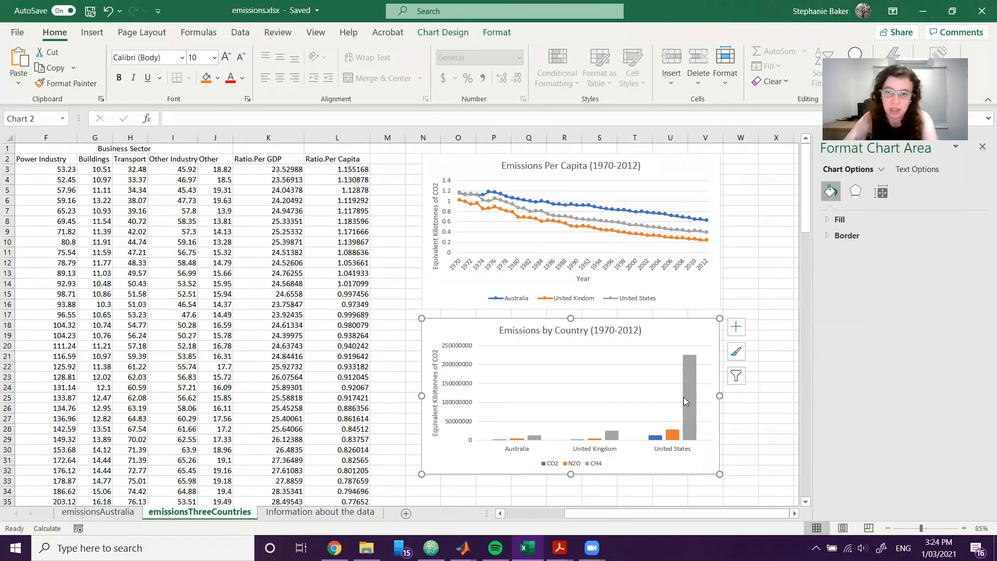
{"action": "mouse_move", "coordinate": [683, 398]}
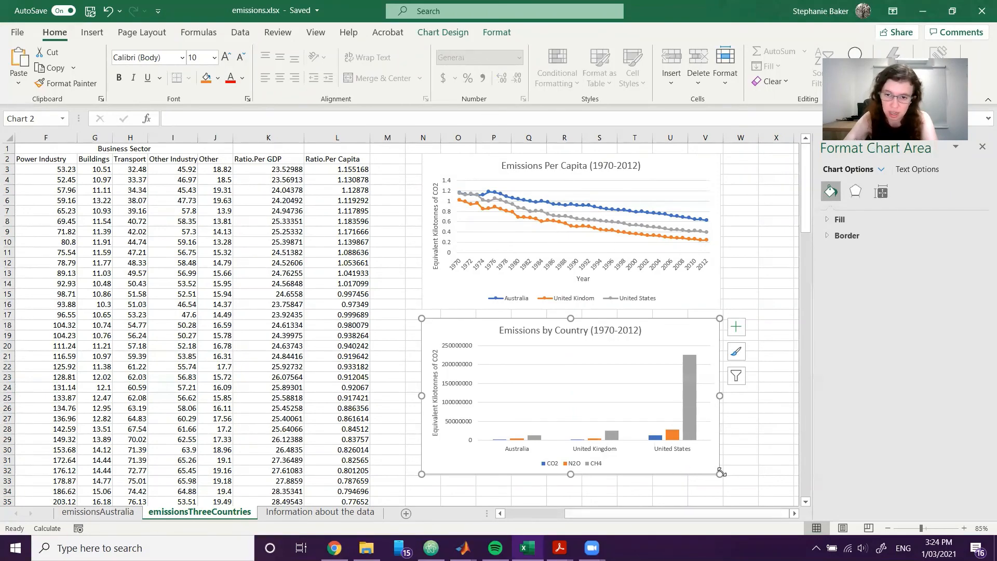
{"action": "scroll", "coordinate": [721, 472], "scroll_direction": "left", "scroll_amount": 4}
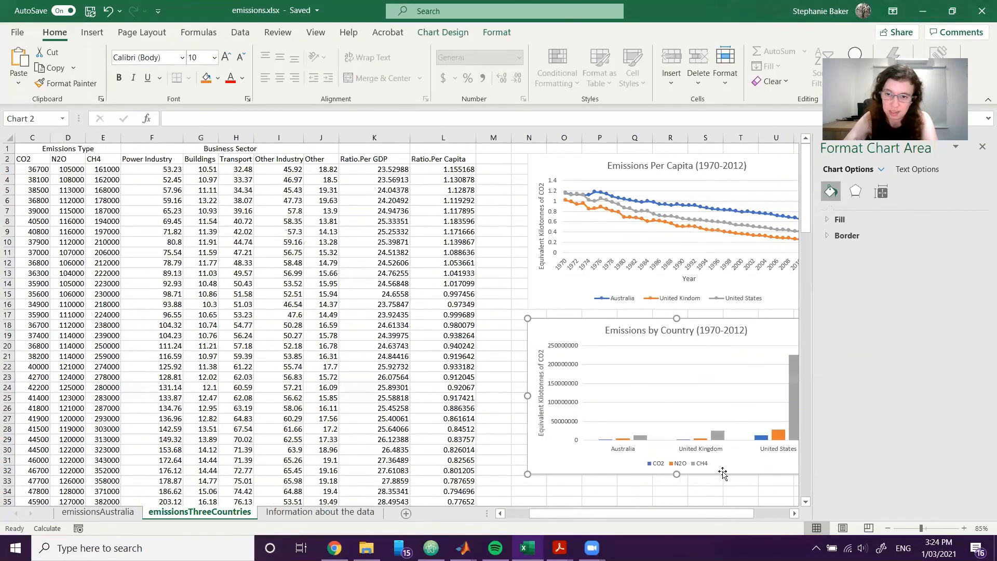
{"action": "scroll", "coordinate": [722, 473], "scroll_direction": "right", "scroll_amount": 6}
{"action": "left_click", "coordinate": [722, 471]}
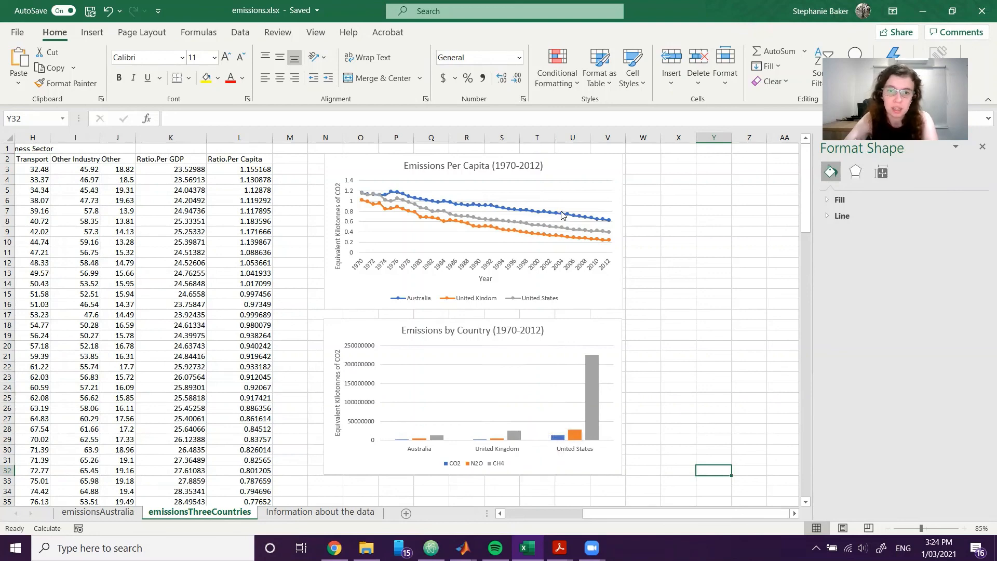
{"action": "mouse_move", "coordinate": [563, 215]}
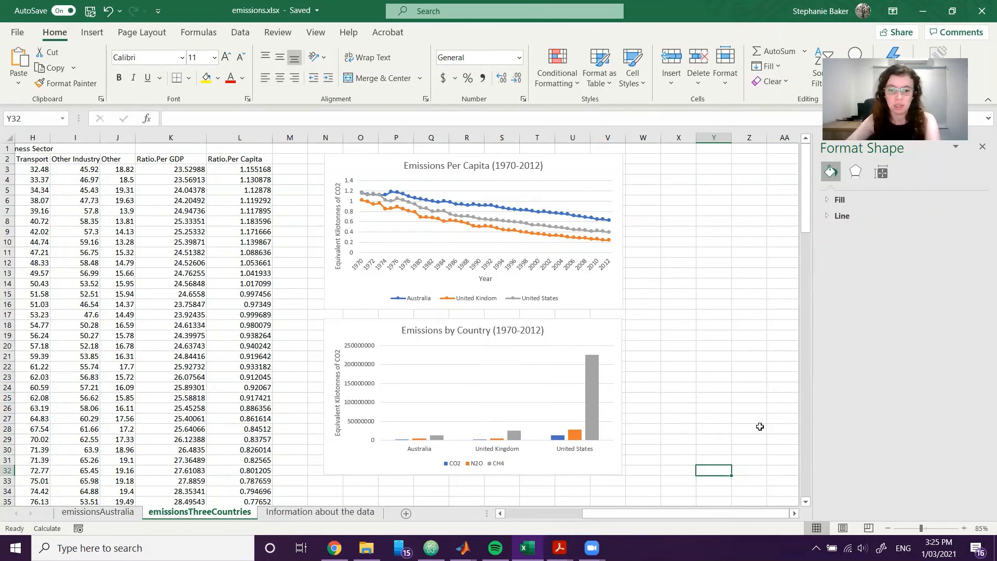
Switch to the EG1002 Week 1 Exercises PDF in Acrobat and go back to the start of its first page.
{"action": "mouse_move", "coordinate": [559, 548]}
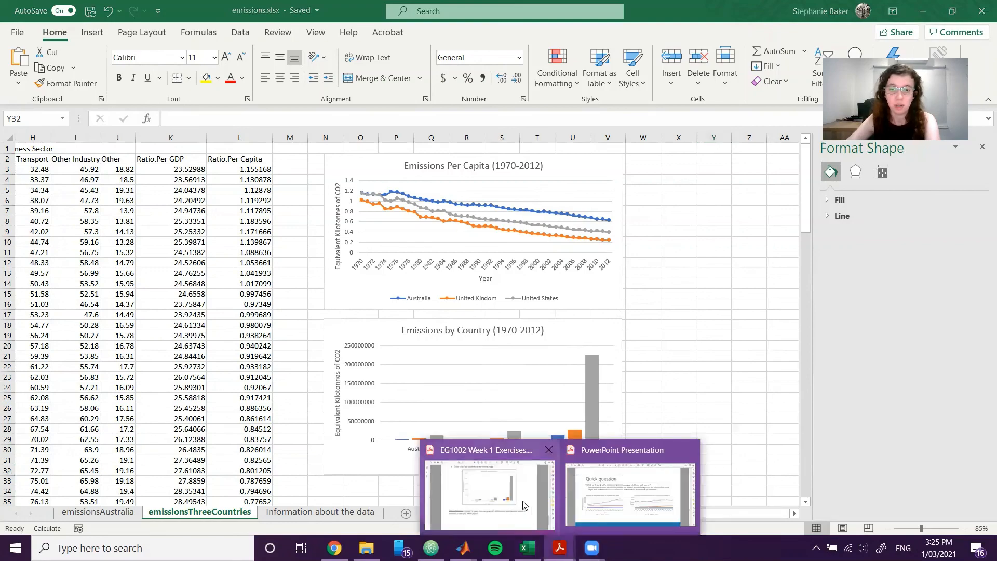
{"action": "left_click", "coordinate": [491, 514]}
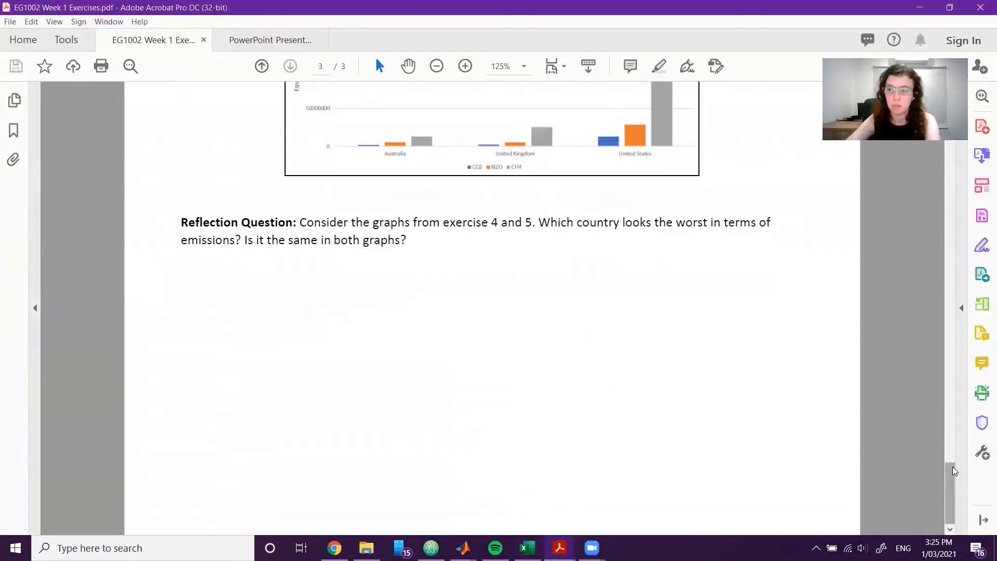
{"action": "left_click_drag", "start_coordinate": [952, 469], "coordinate": [965, 51]}
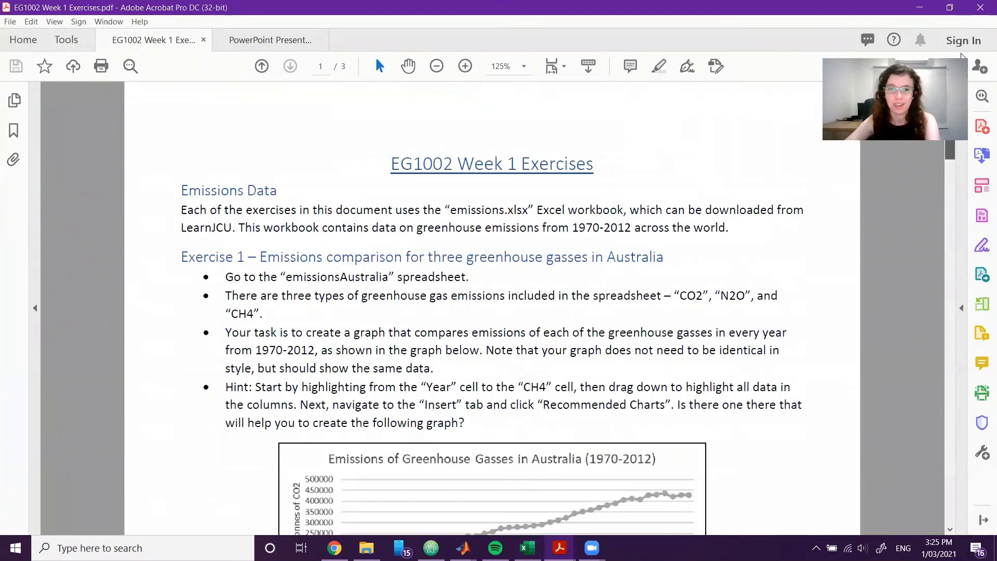